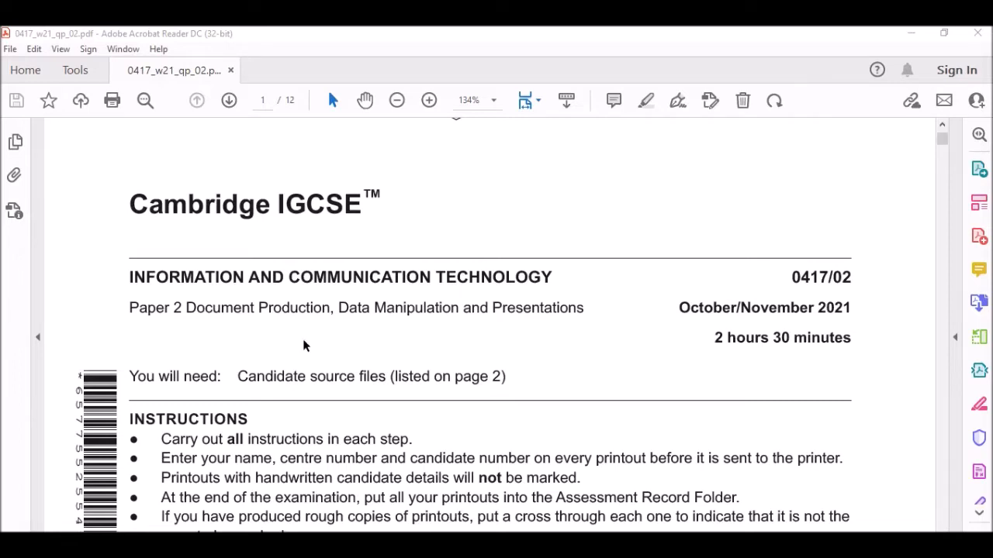
Scroll the exam paper down to page 2's list of source files.
scroll(304, 345, "down", 1)
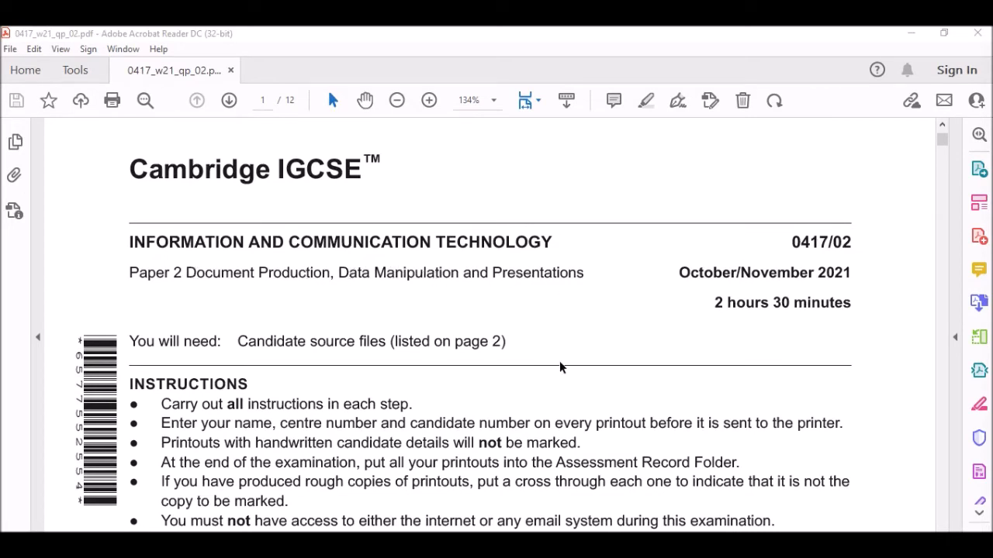
scroll(559, 361, "down", 20)
scroll(556, 358, "down", 3)
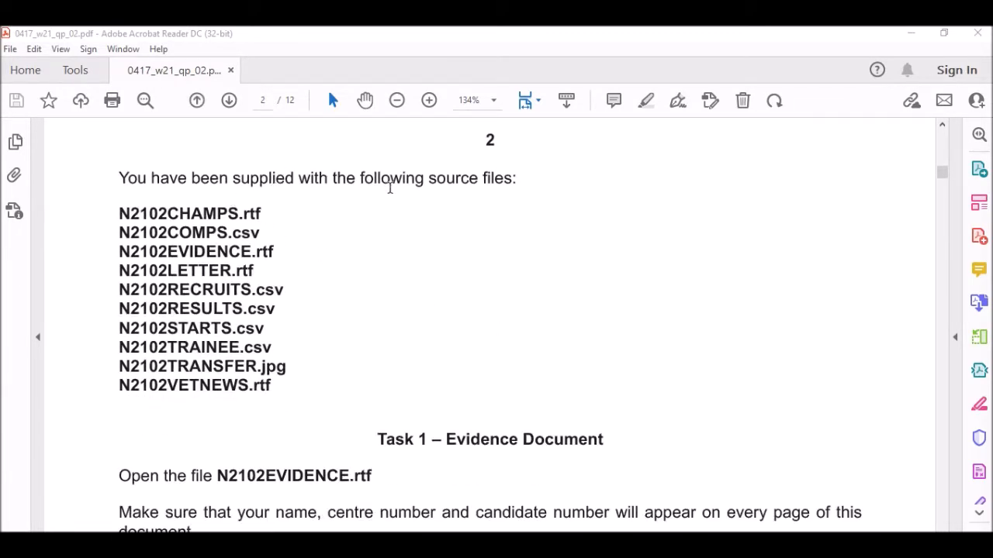
Bring the 0417_w21_sf_02 source-files folder window forward.
left_click(393, 543)
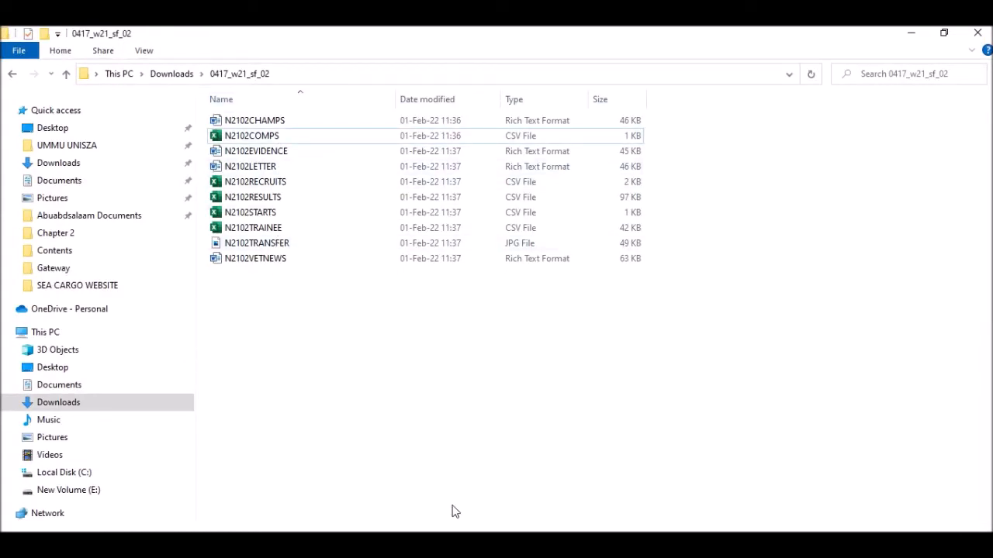
mouse_move(517, 544)
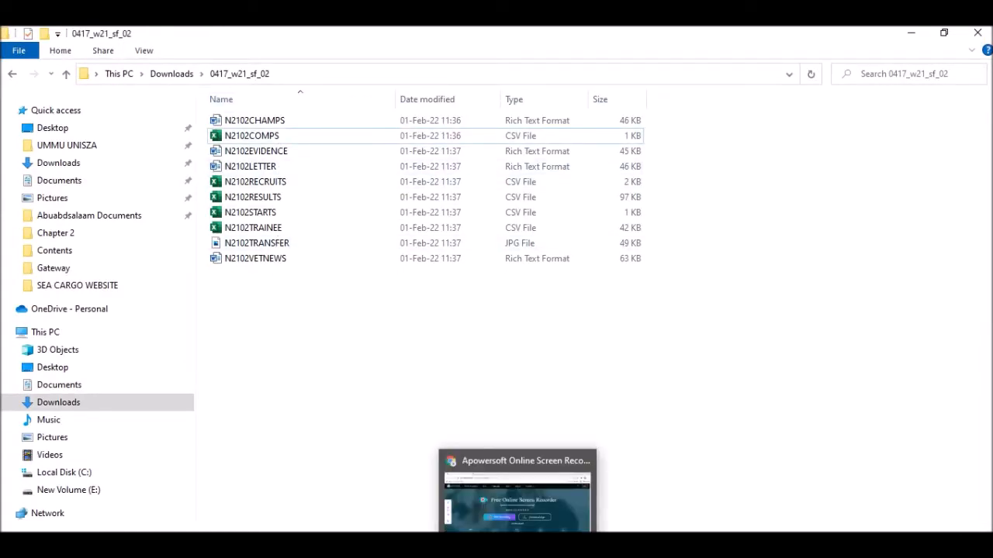
left_click(517, 544)
Load the papers.gceguide.com 0417 past papers site in a new Chrome tab.
left_click(194, 37)
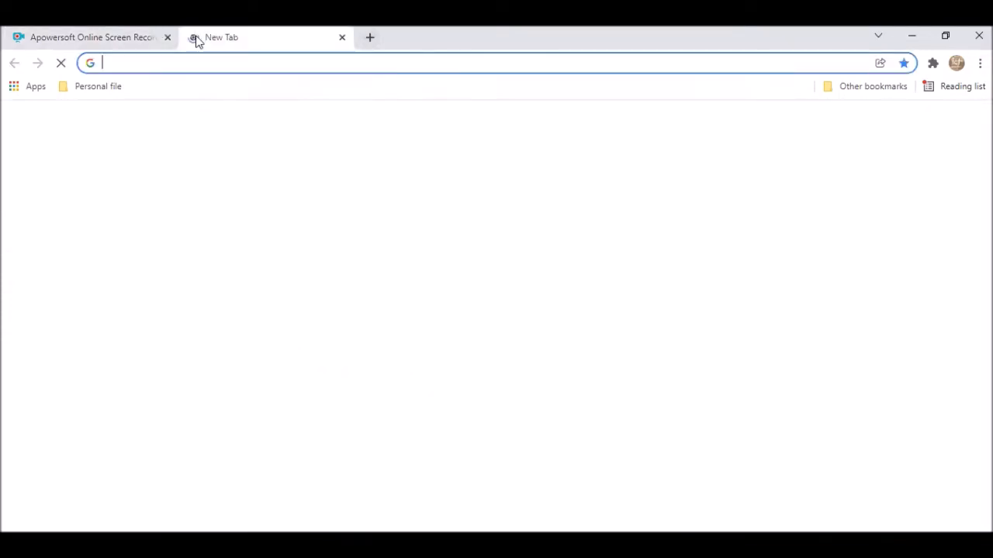
type("pap")
key("Return")
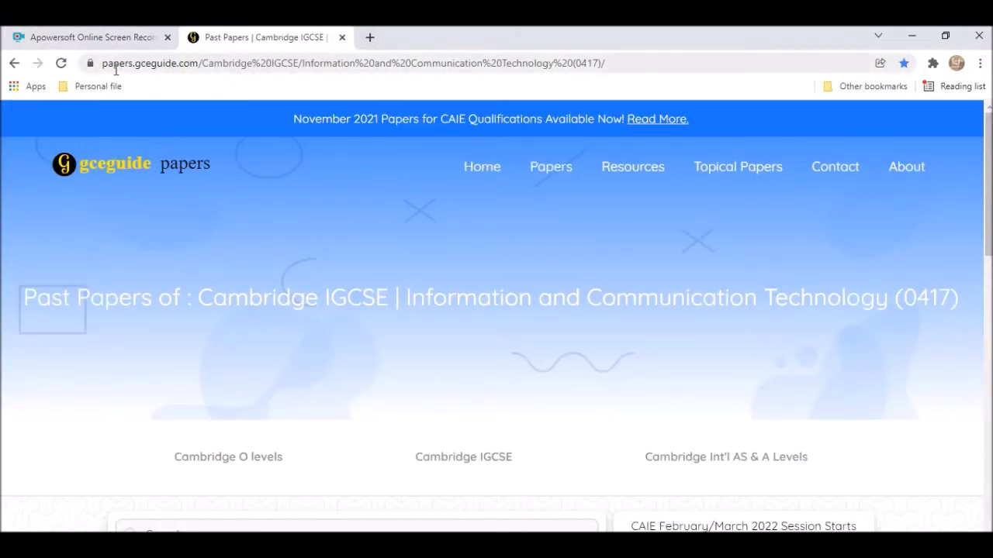
scroll(315, 281, "down", 15)
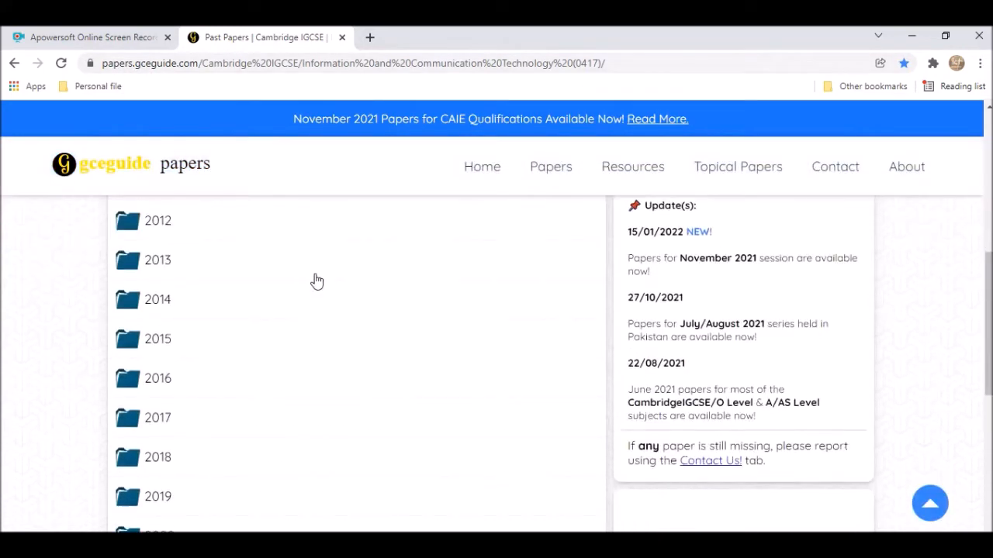
scroll(224, 293, "up", 3)
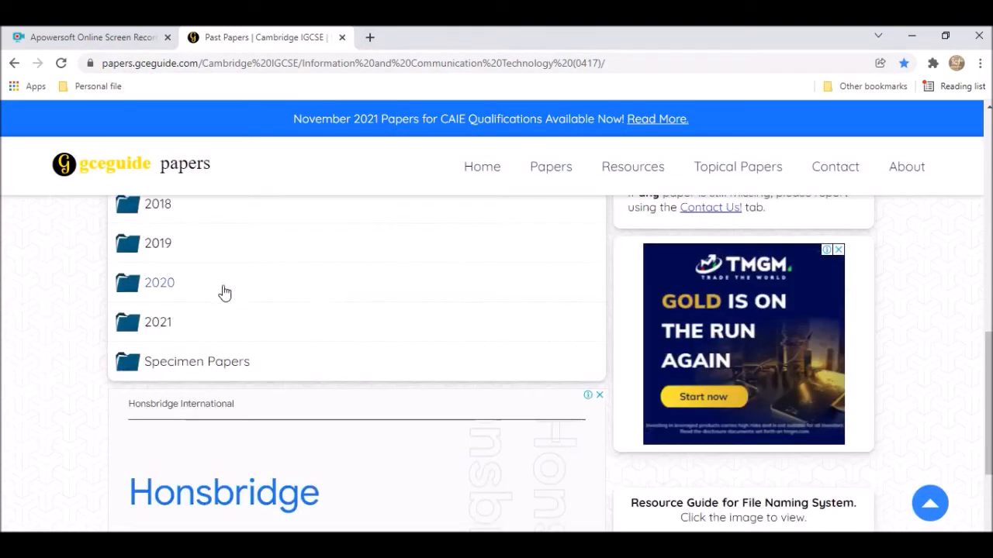
Open the 2021 folder, dismiss the advert, find the w21 files, then minimise Chrome.
left_click(159, 332)
left_click(538, 393)
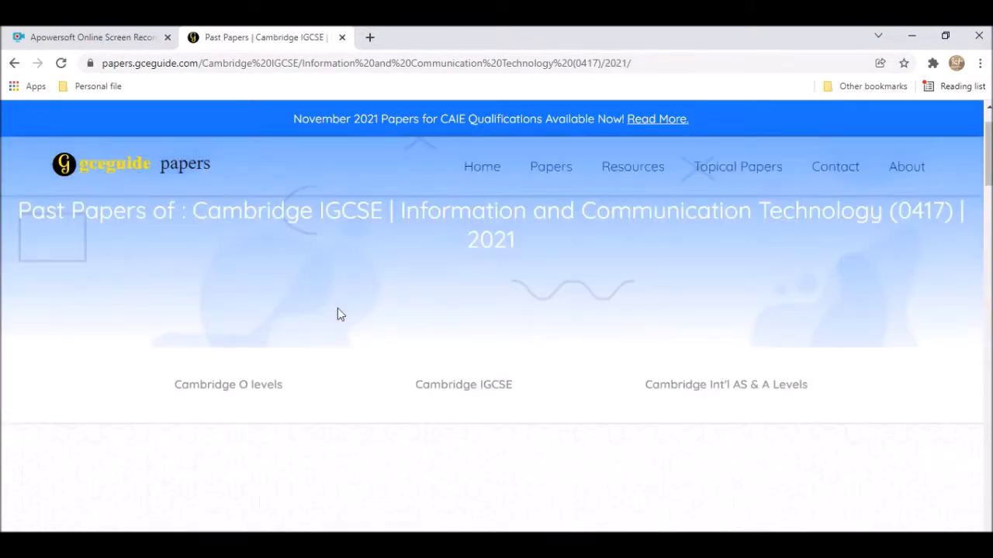
scroll(388, 326, "down", 4)
scroll(390, 328, "down", 10)
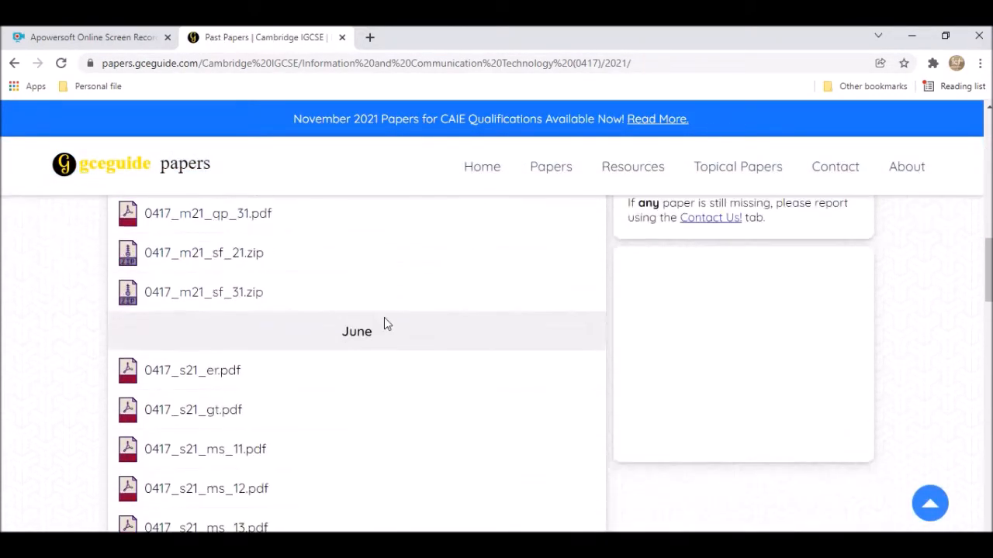
scroll(388, 318, "down", 10)
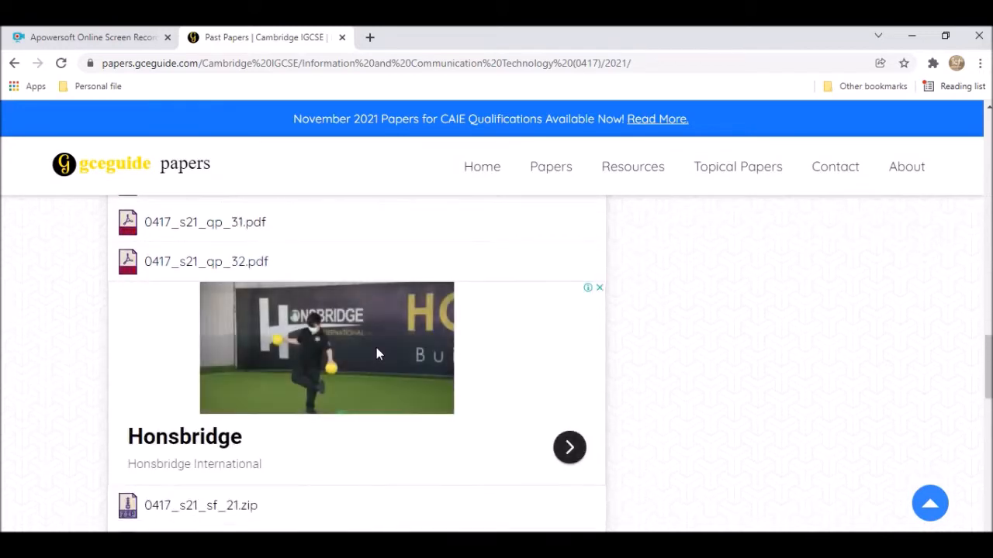
scroll(171, 388, "down", 2)
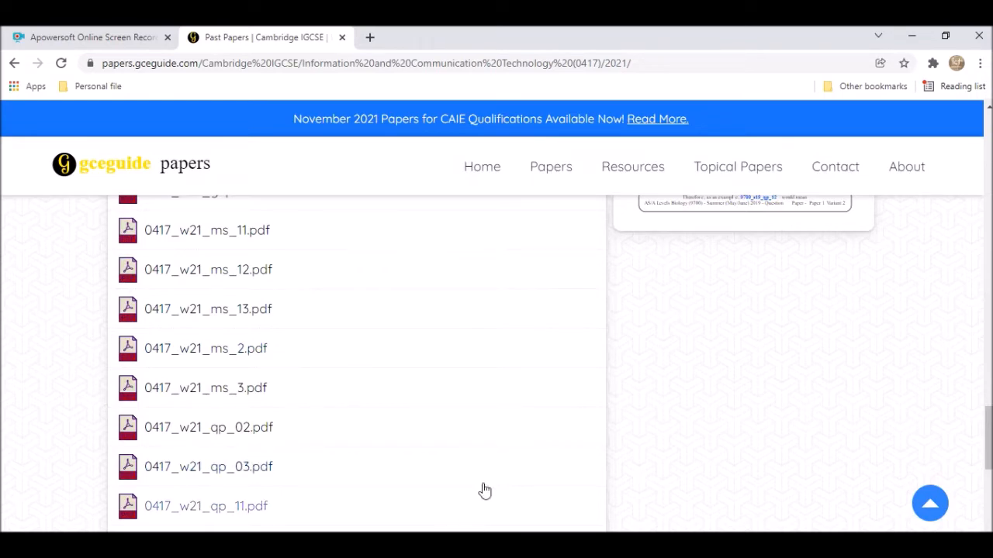
left_click(913, 34)
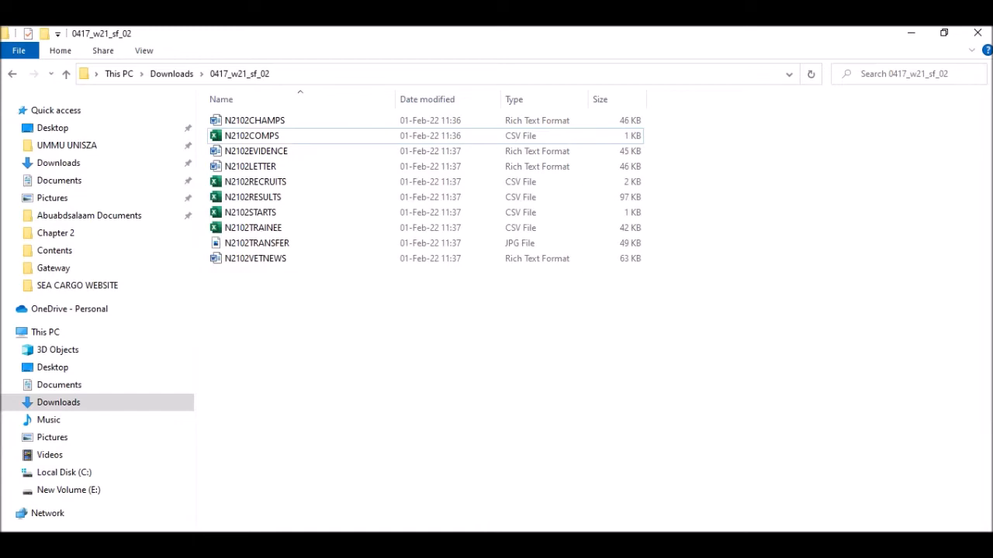
Read Task 1 in the exam paper, highlighting the words 'Evidence Document'.
key("alt+Tab")
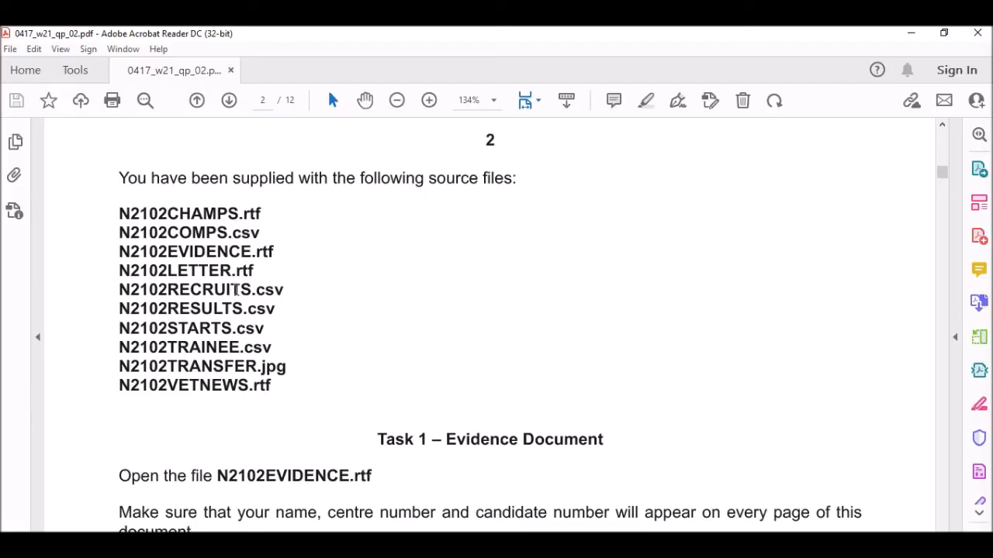
key("alt+Tab")
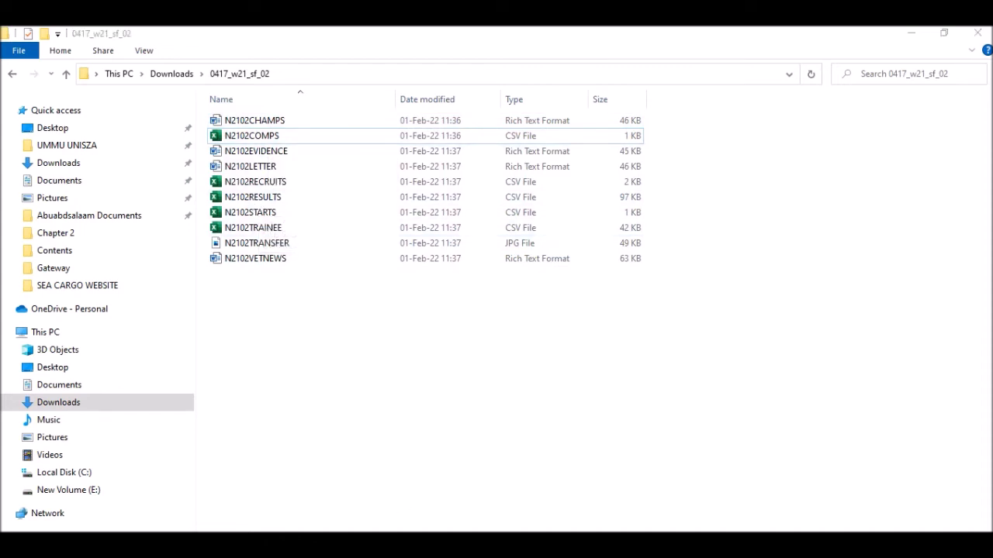
key("alt+Tab")
scroll(319, 278, "down", 5)
left_click_drag(446, 226, 603, 228)
scroll(380, 237, "down", 1)
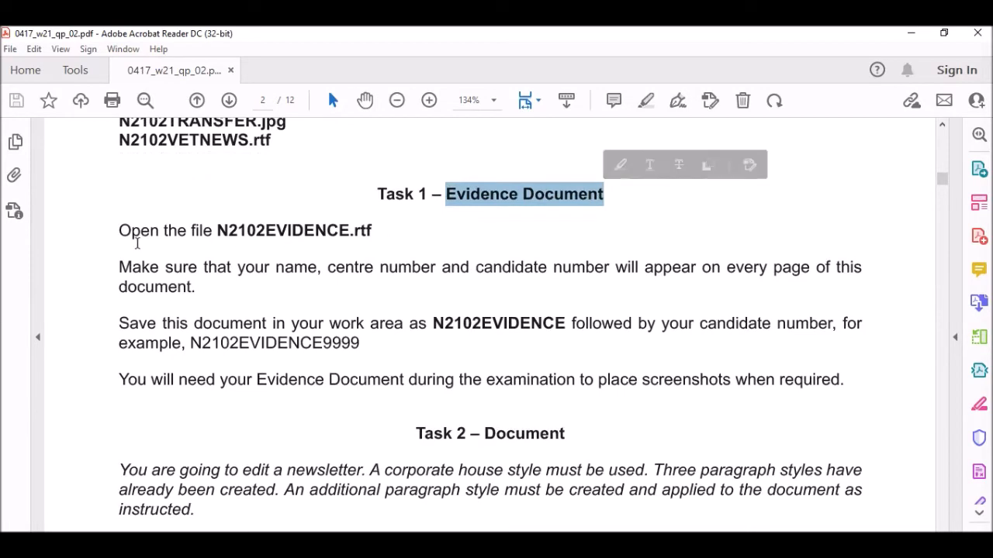
Open N2102EVIDENCE in Word and dismiss the Office licence notice.
key("alt+Tab")
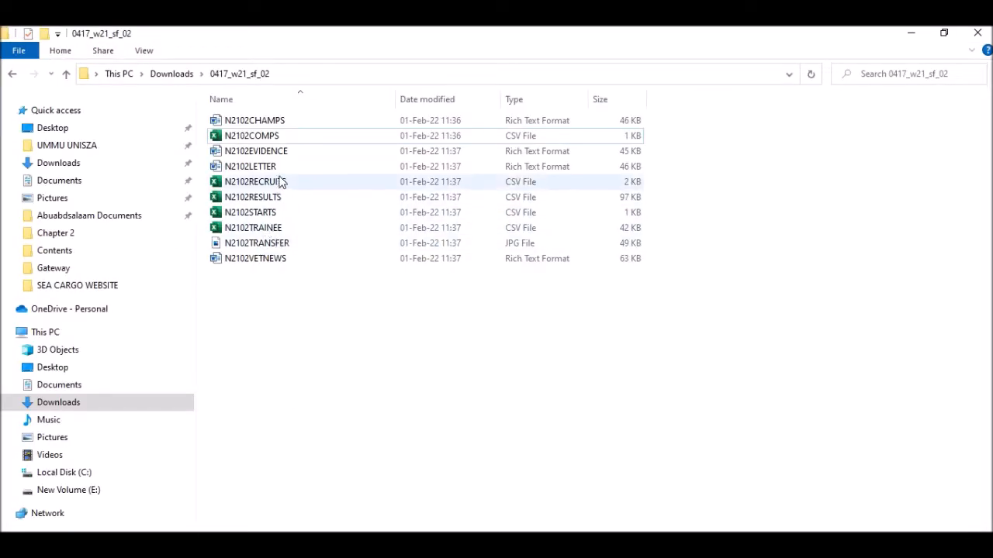
left_click(260, 154)
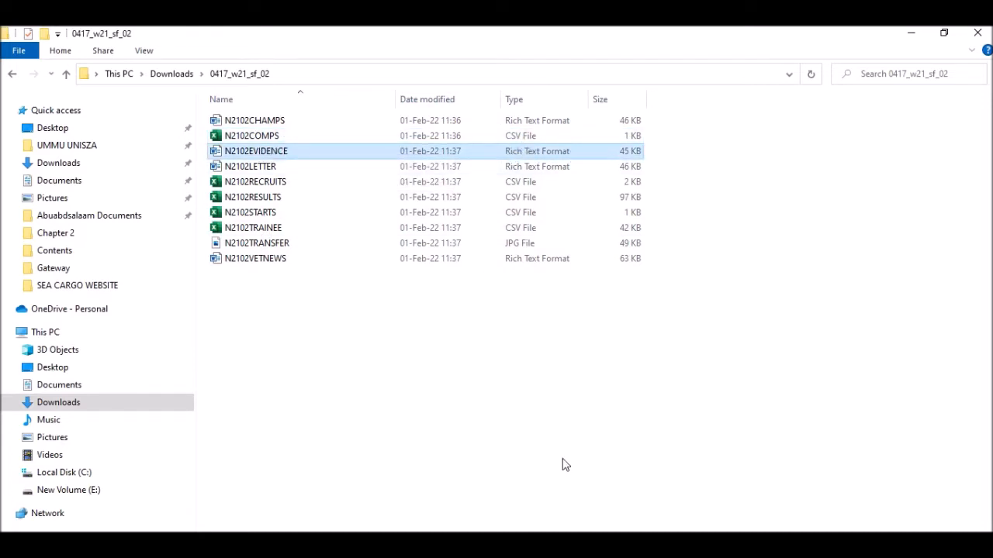
key("alt+Tab")
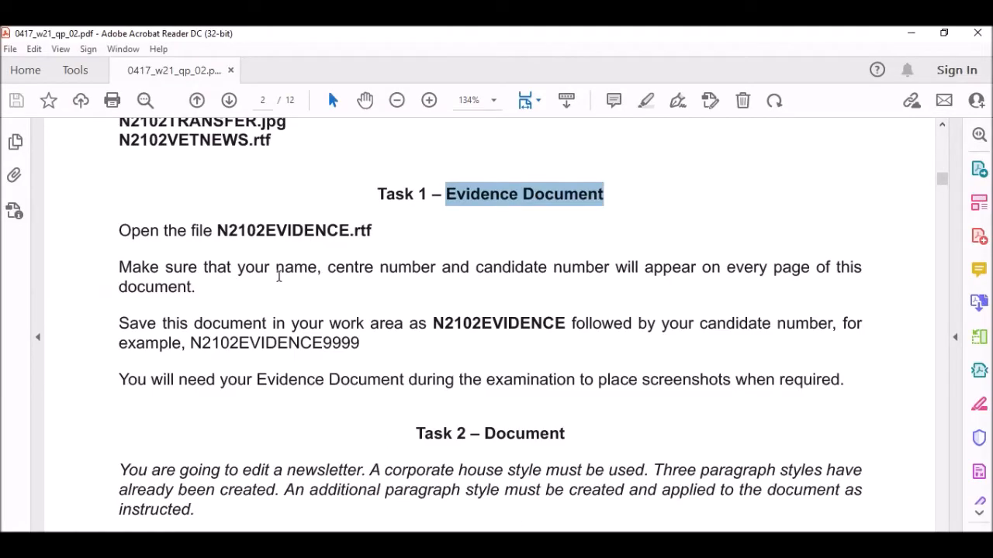
scroll(163, 252, "down", 1)
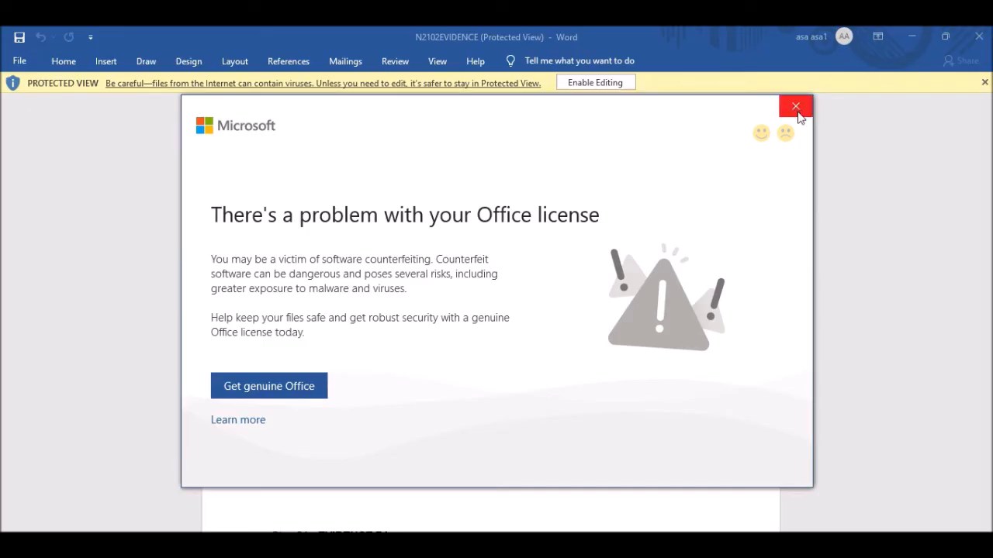
left_click(799, 105)
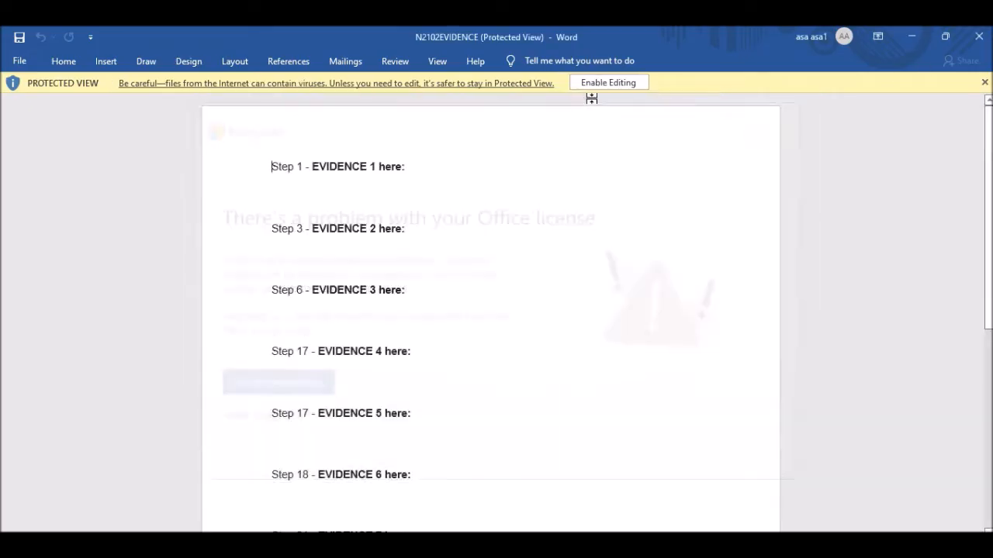
Enable editing and add a header with the candidate's name, centre number and candidate number.
left_click(608, 85)
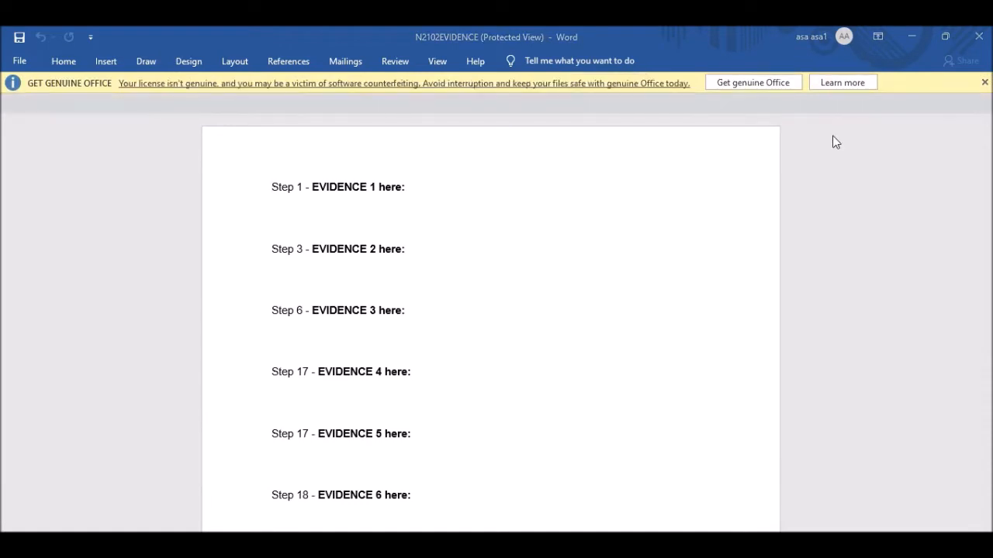
double_click(390, 203)
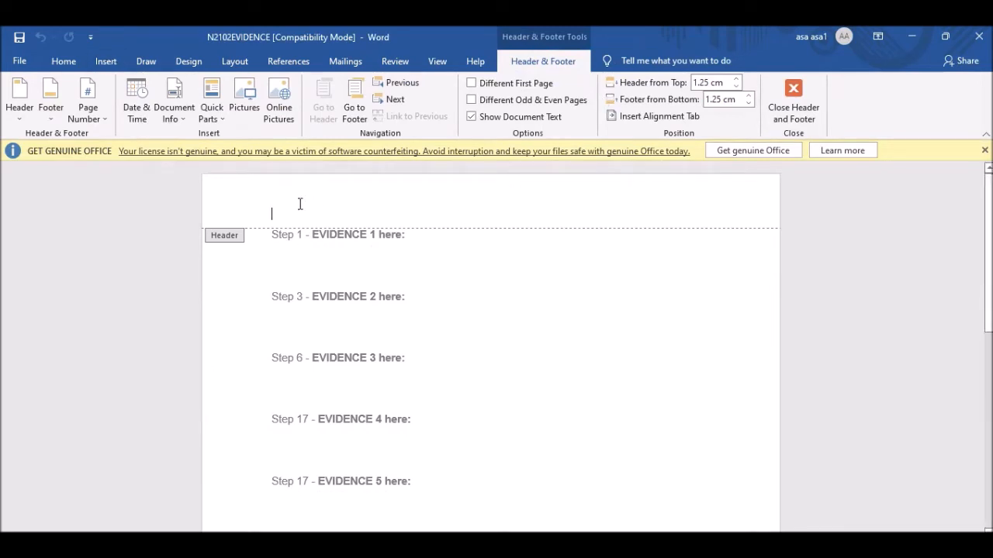
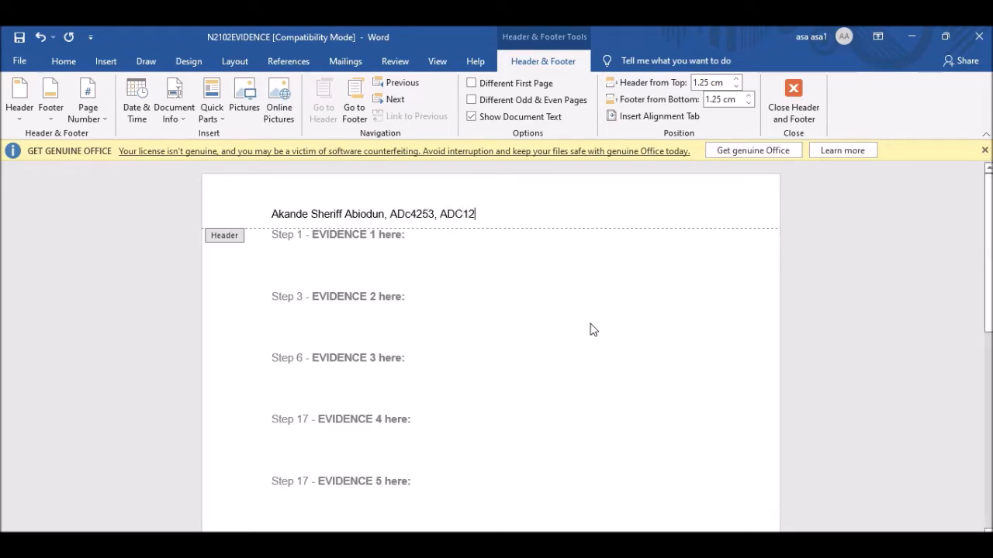
left_click(793, 91)
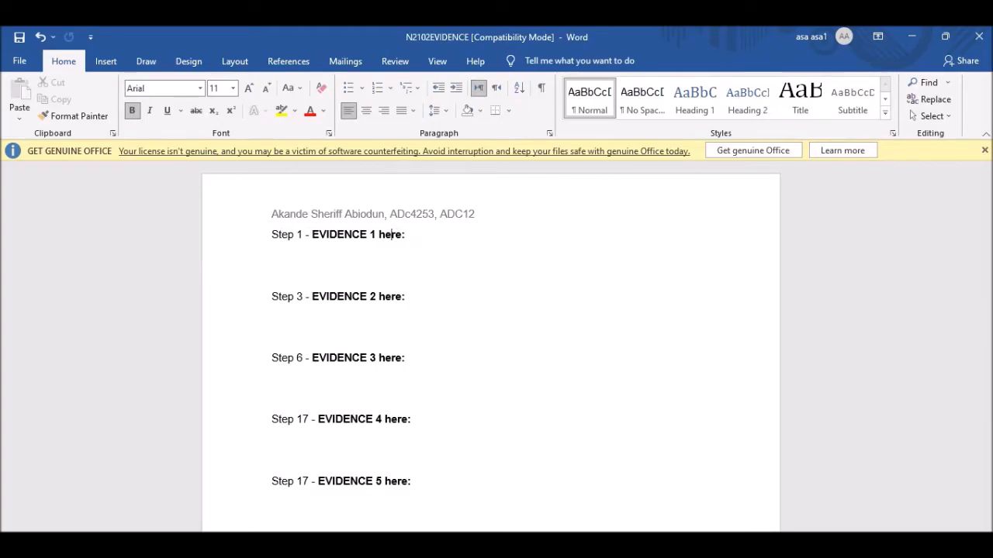
Check the required file name N2102EVIDENCE in the exam paper instructions.
key("alt+Tab")
scroll(192, 196, "down", 1)
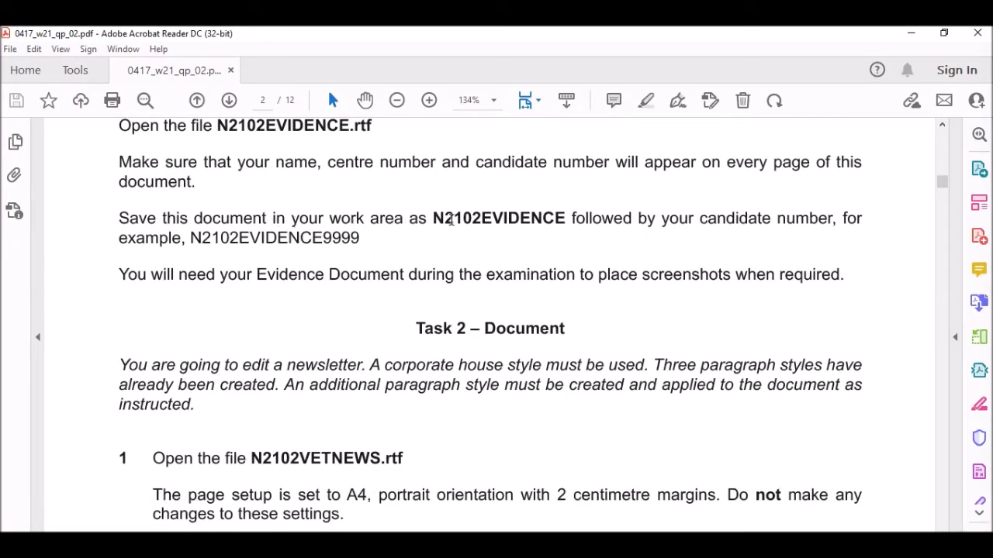
left_click_drag(432, 218, 566, 224)
key("ctrl+c")
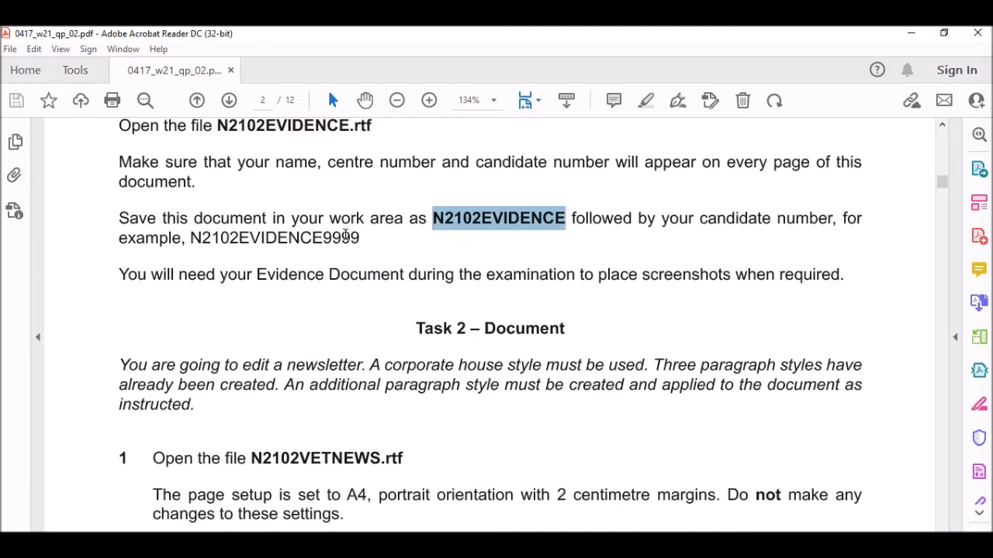
key("alt+Tab")
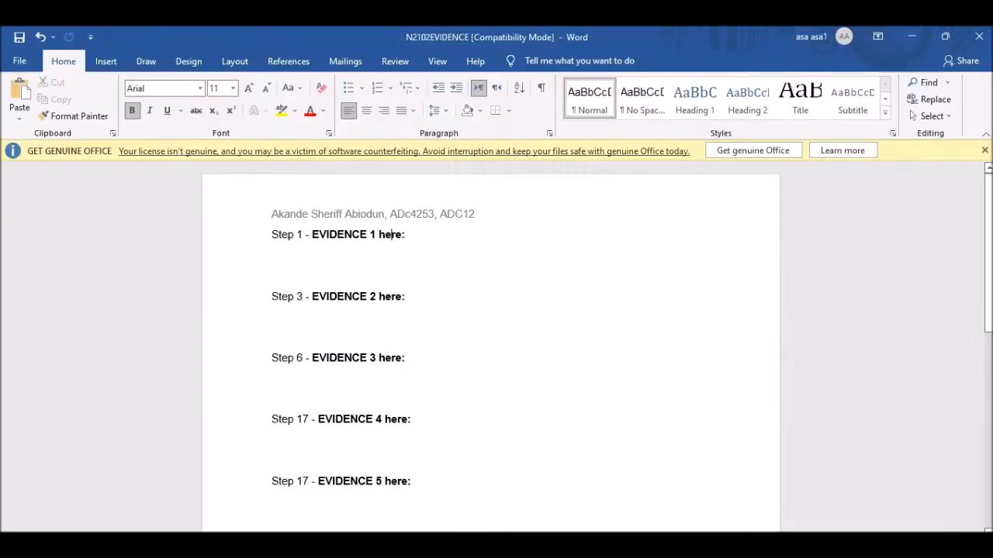
Save the document as a Word Document named N2102EVIDENCE plus the candidate number.
left_click(18, 62)
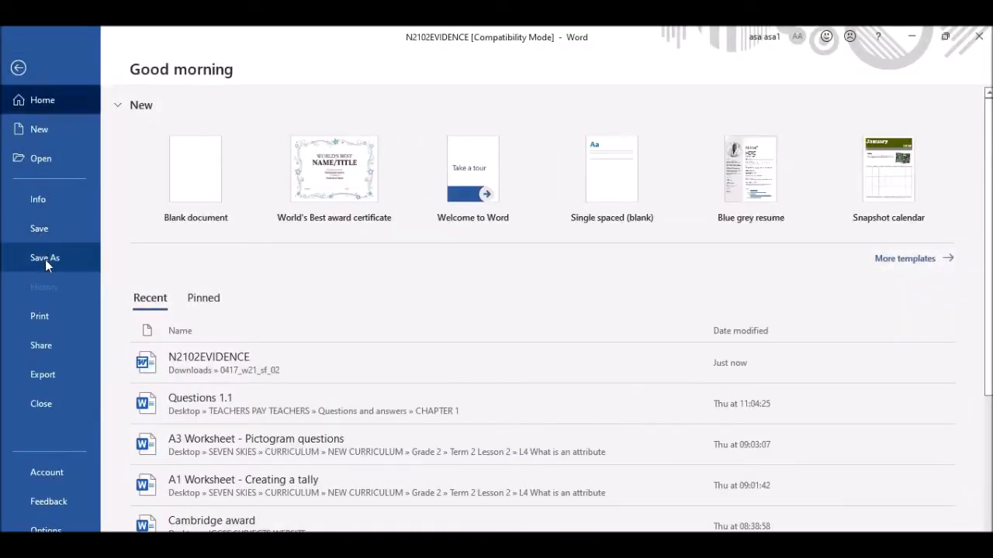
left_click(45, 257)
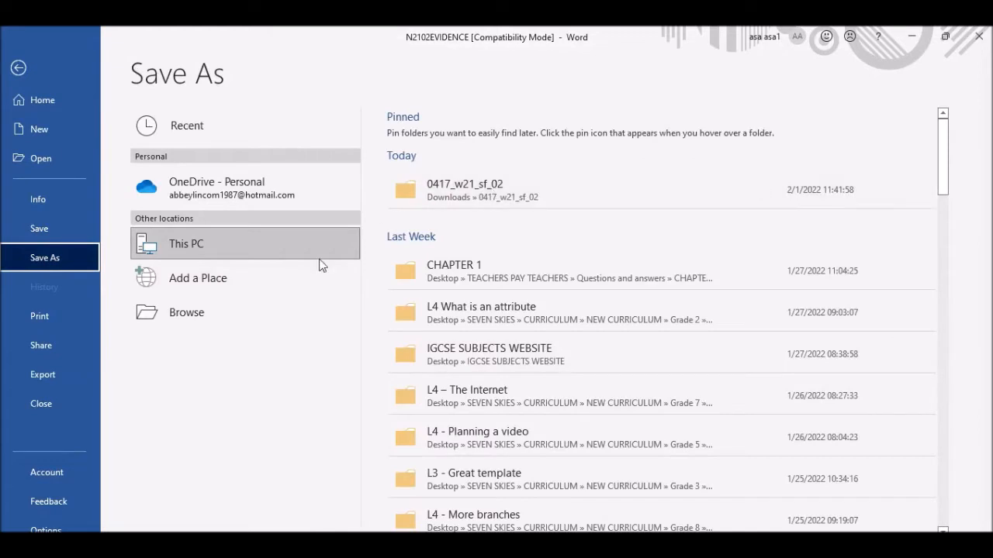
left_click(212, 312)
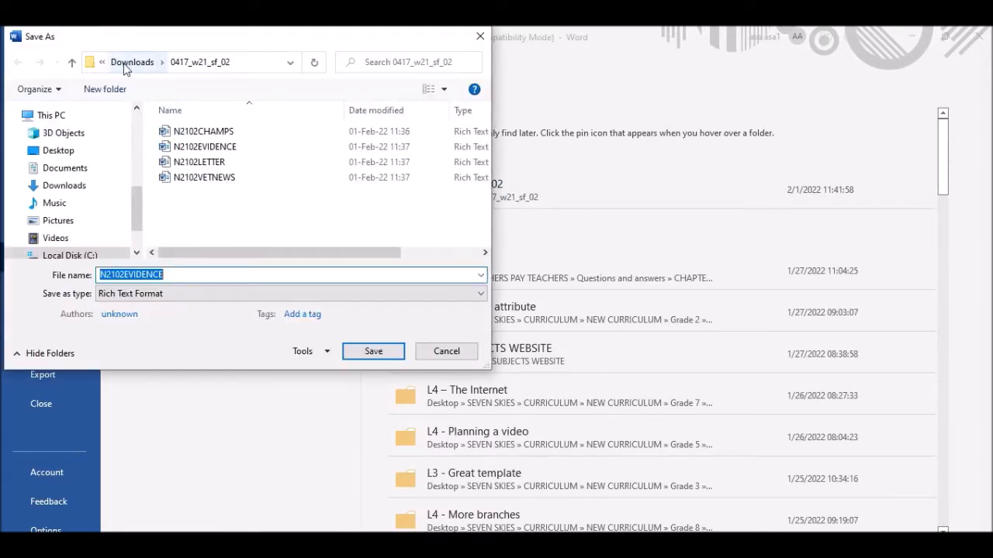
left_click(180, 277)
left_click_drag(184, 275, 55, 270)
key("ctrl+v")
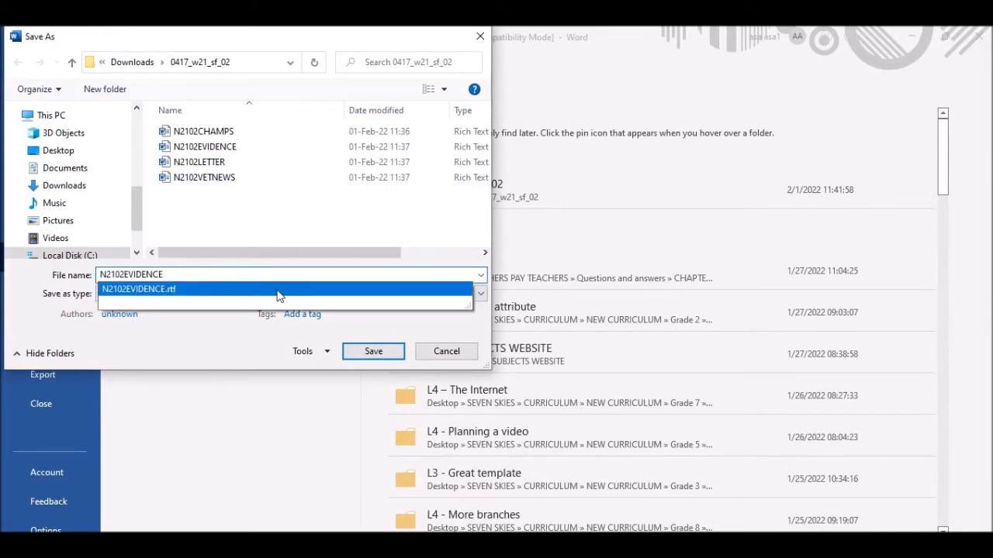
type("ADc1232")
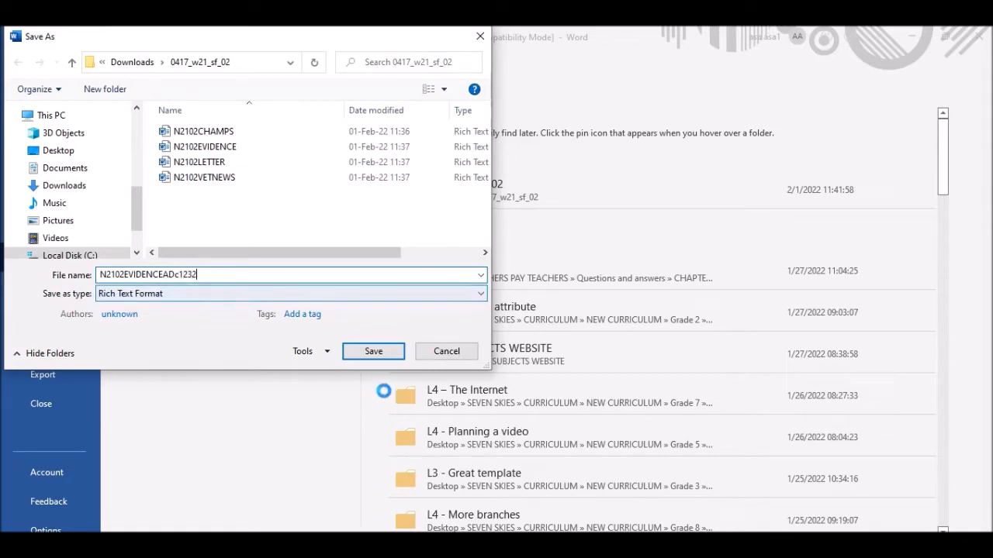
left_click(134, 293)
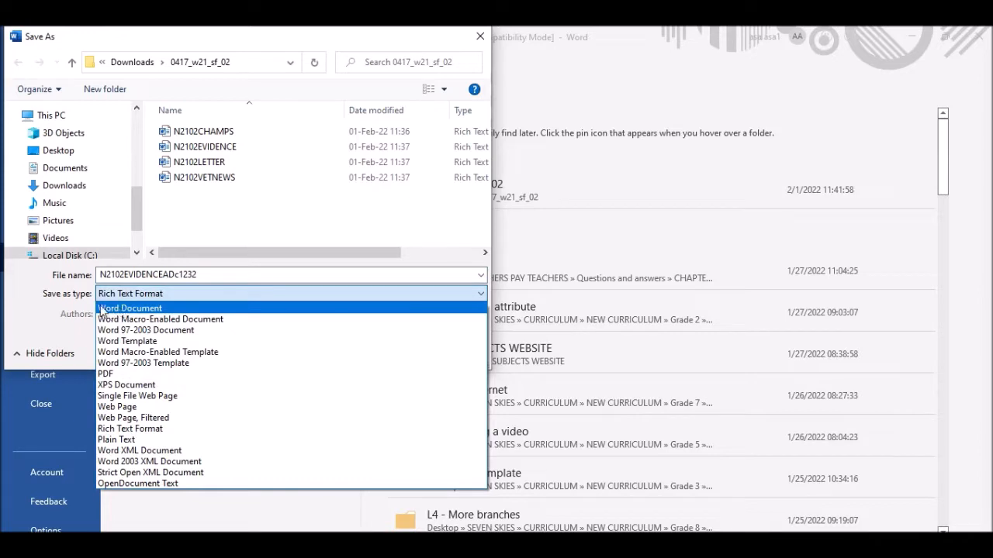
left_click(132, 309)
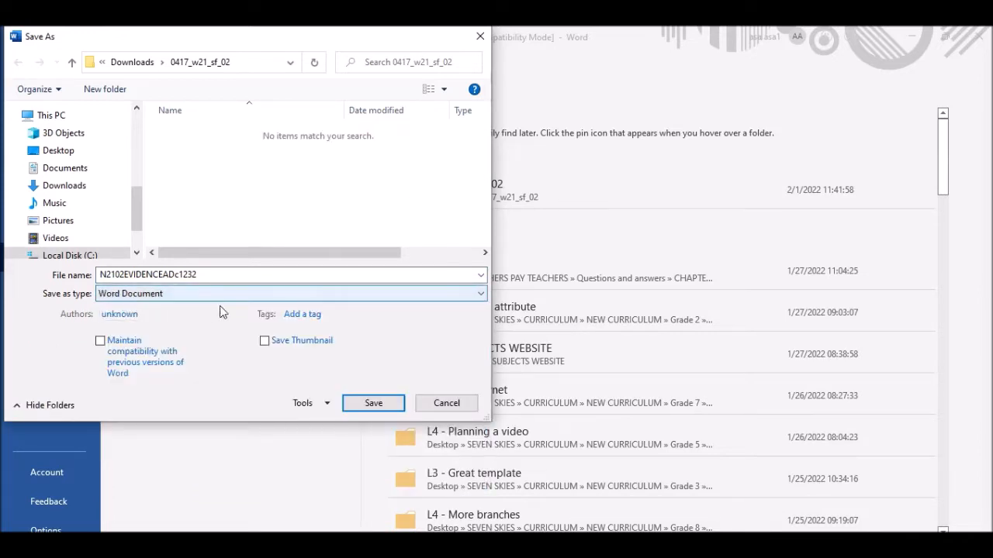
left_click(380, 402)
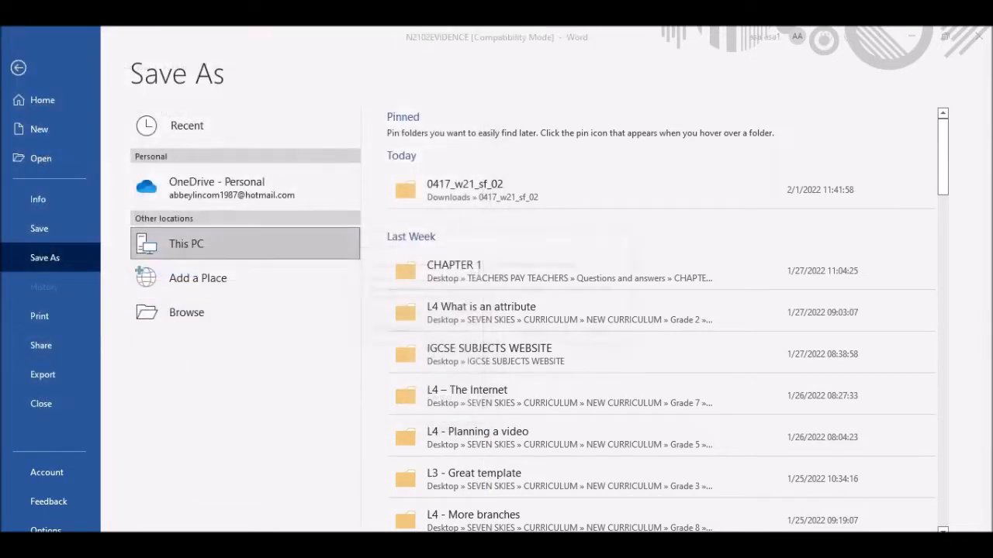
left_click(537, 334)
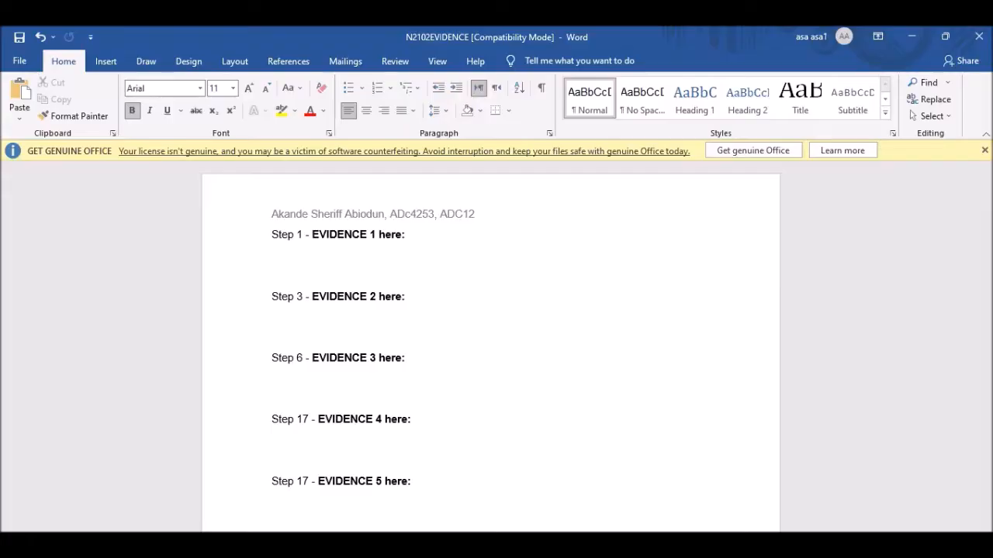
Scroll the question paper to Task 2 step 1 and highlight the N2102VETNEWS.rtf line.
key("alt+Tab")
scroll(195, 208, "down", 1)
scroll(195, 213, "down", 1)
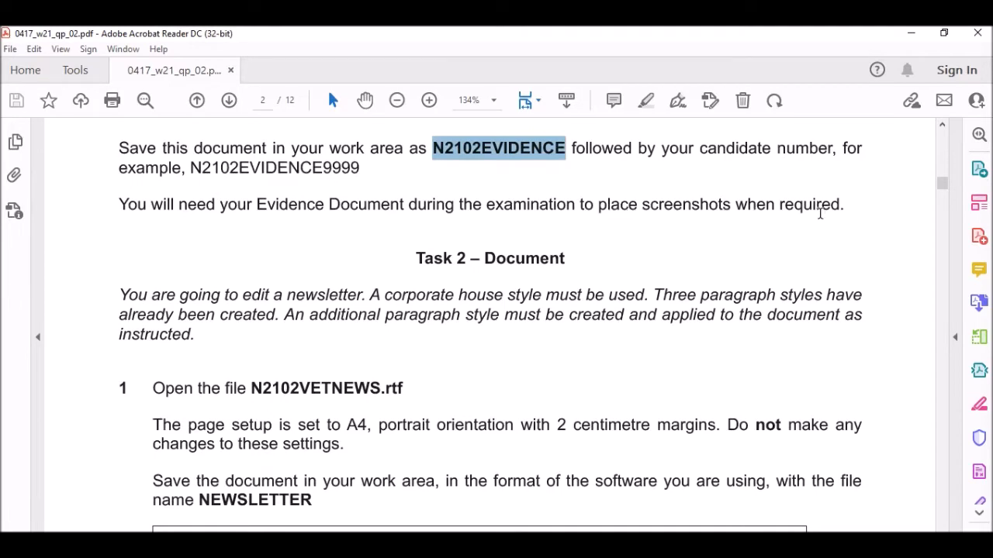
scroll(494, 313, "up", 4)
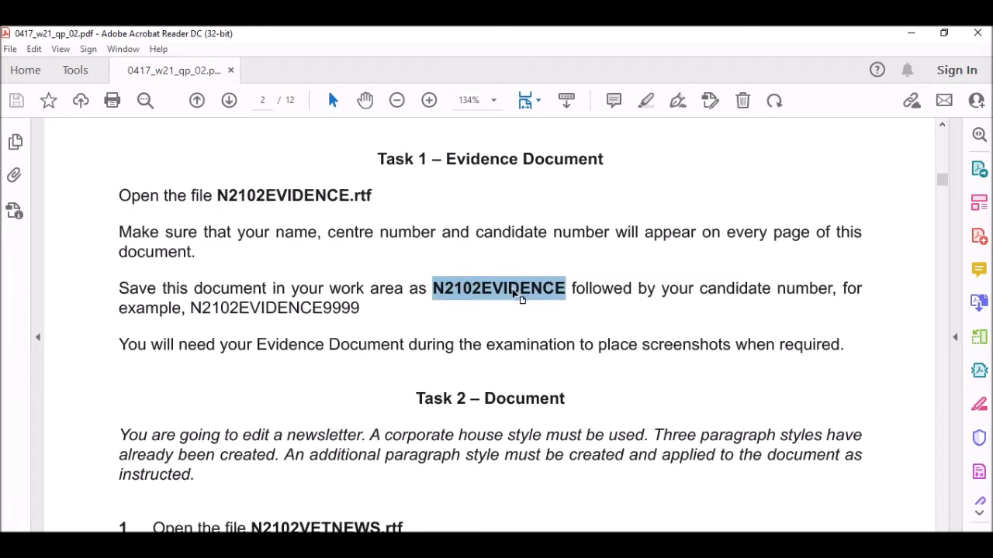
scroll(528, 309, "down", 1)
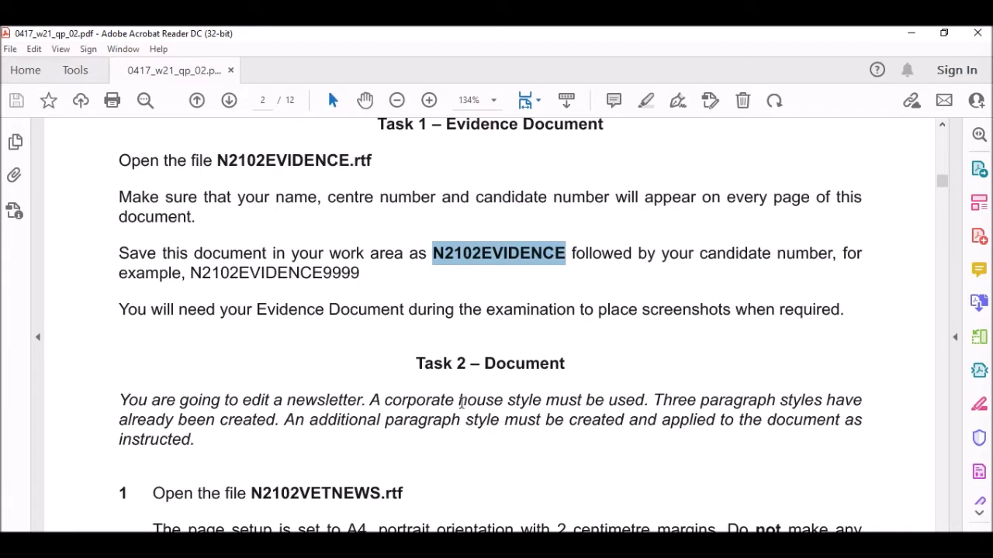
scroll(460, 392, "down", 3)
scroll(496, 226, "down", 2)
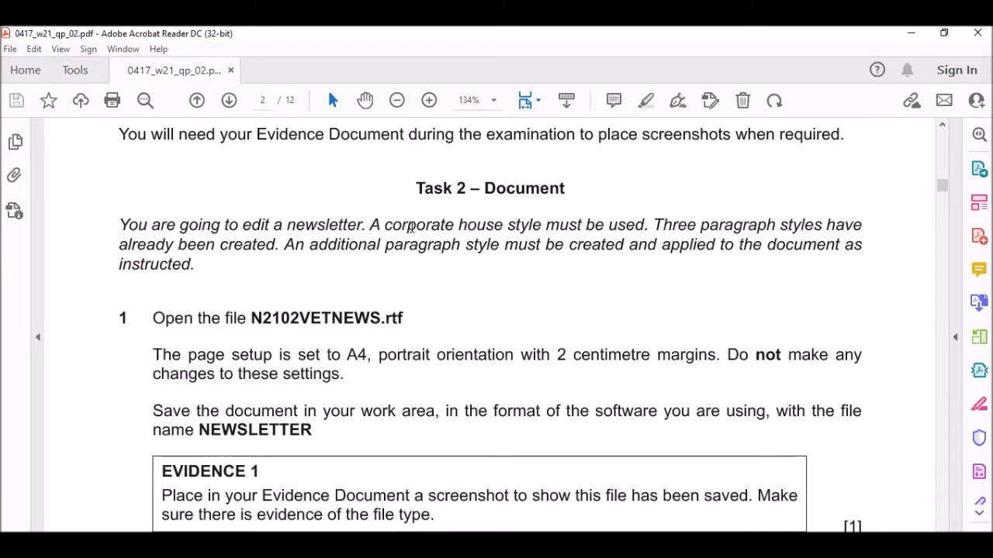
scroll(404, 226, "down", 1)
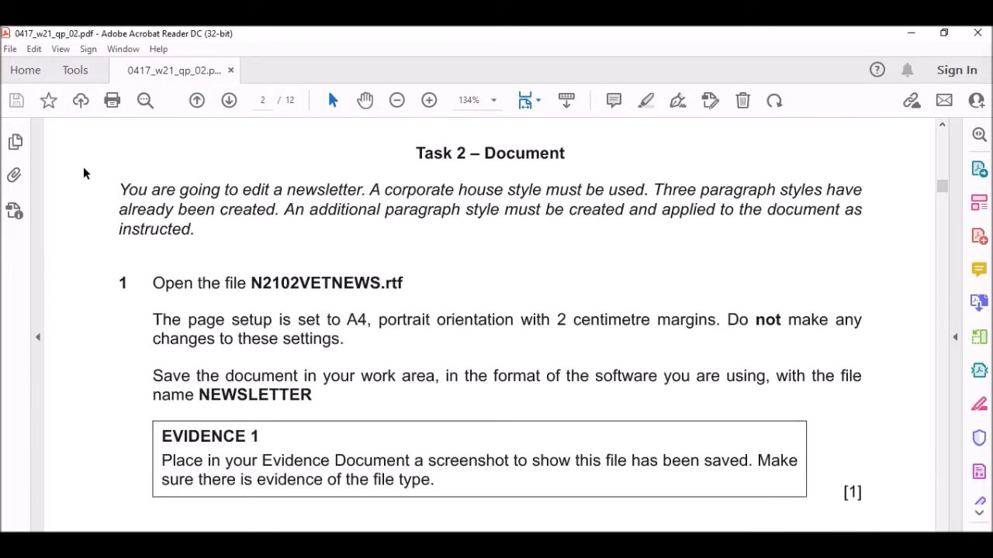
scroll(231, 304, "down", 1)
left_click_drag(147, 247, 312, 248)
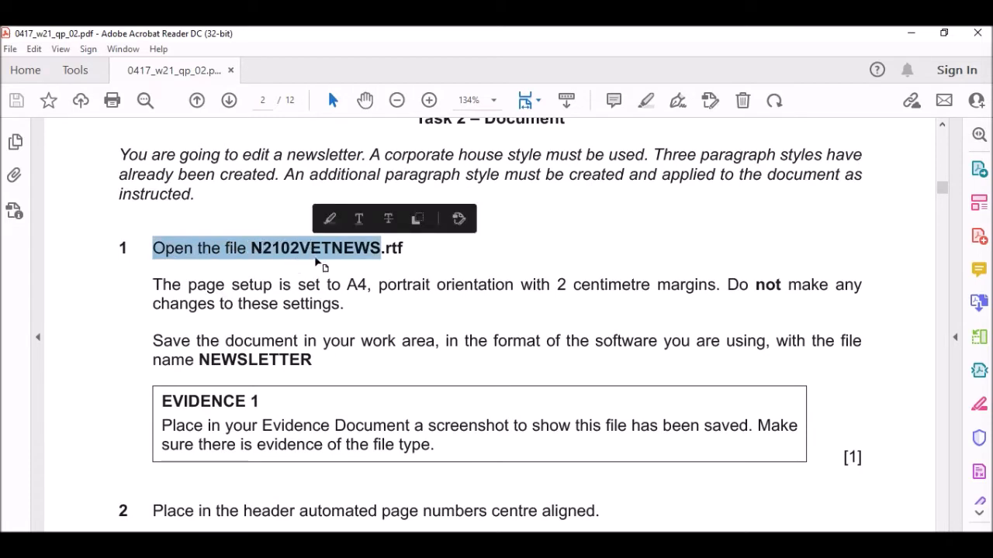
left_click(336, 259)
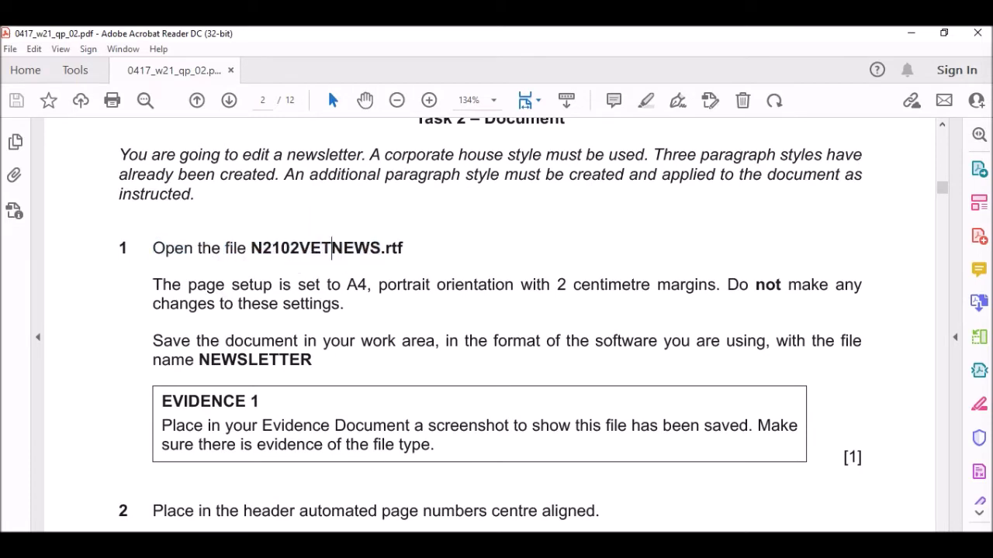
Open N2102VETNEWS from the 0417_w21_sf_02 folder, then return to the question paper.
left_click(275, 544)
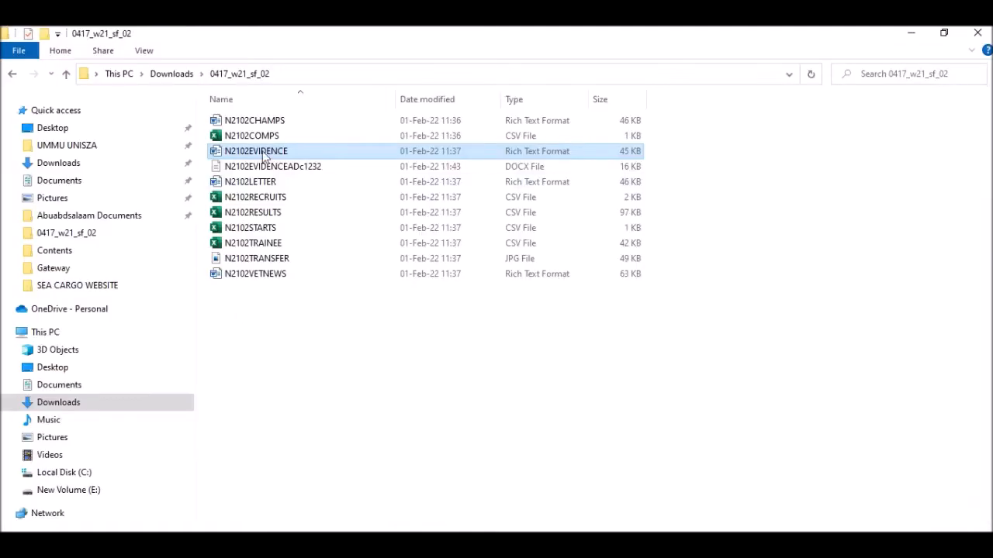
left_click(265, 278)
double_click(283, 278)
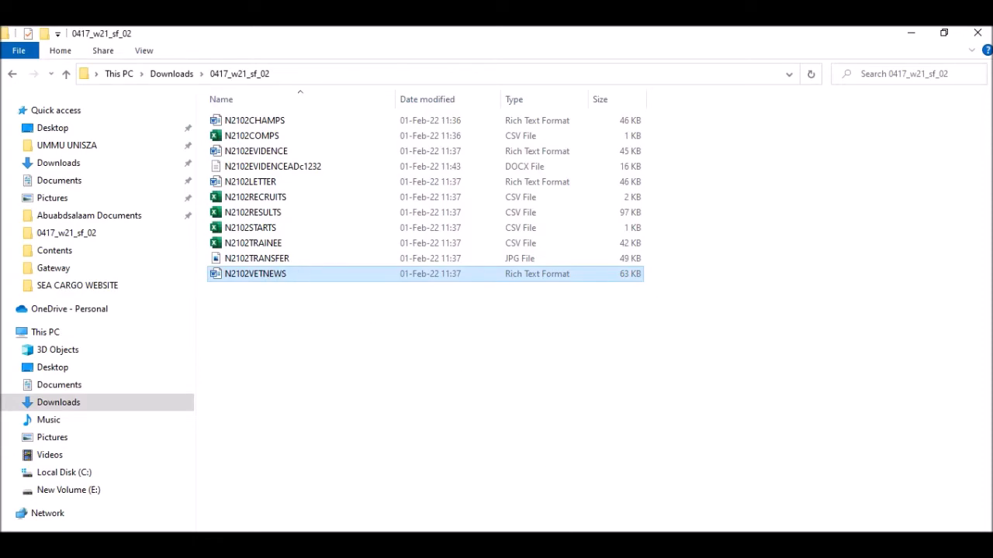
key("alt+Tab")
scroll(307, 267, "down", 1)
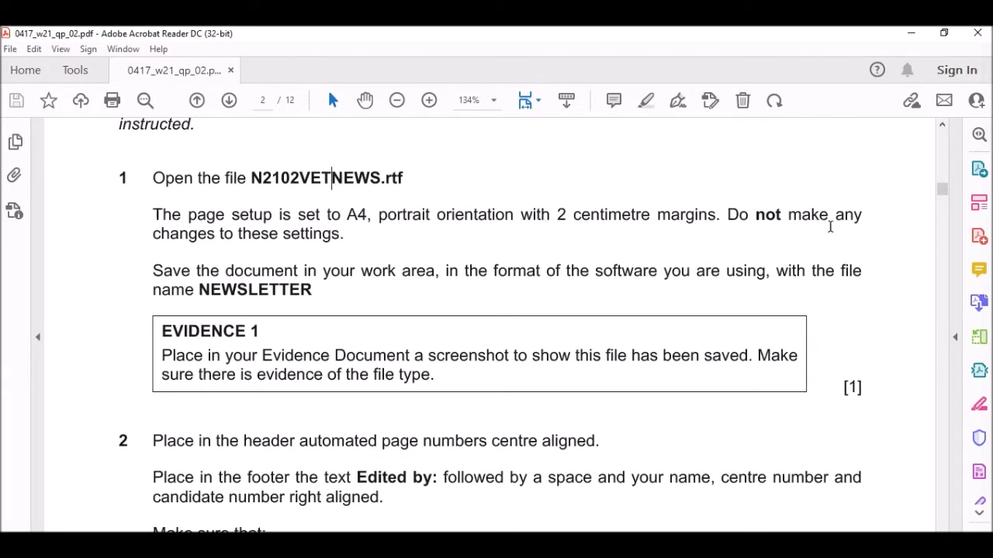
Highlight the page-settings warning and the NEWSLETTER file name, then bring up N2102VETNEWS in Word.
left_click_drag(757, 215, 838, 216)
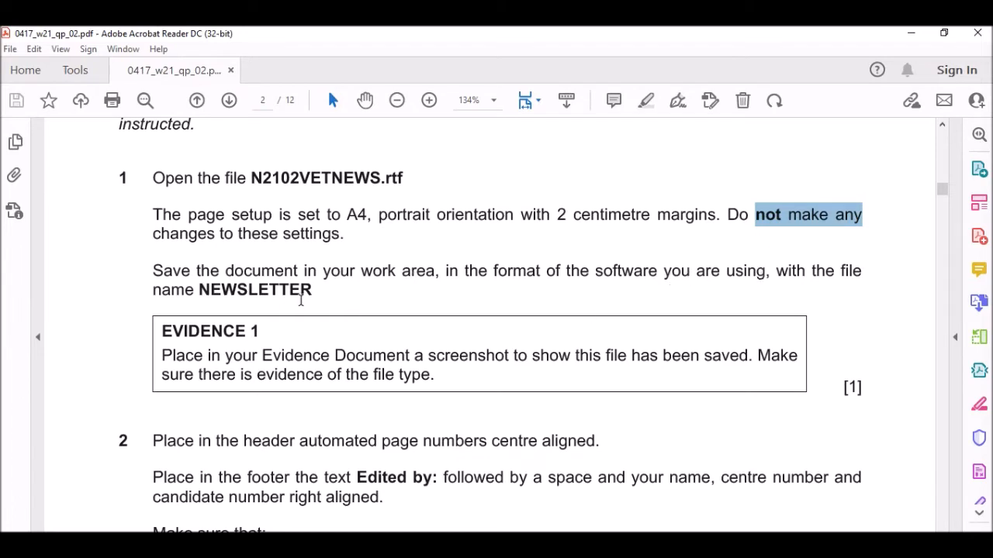
left_click_drag(205, 291, 315, 298)
left_click(447, 555)
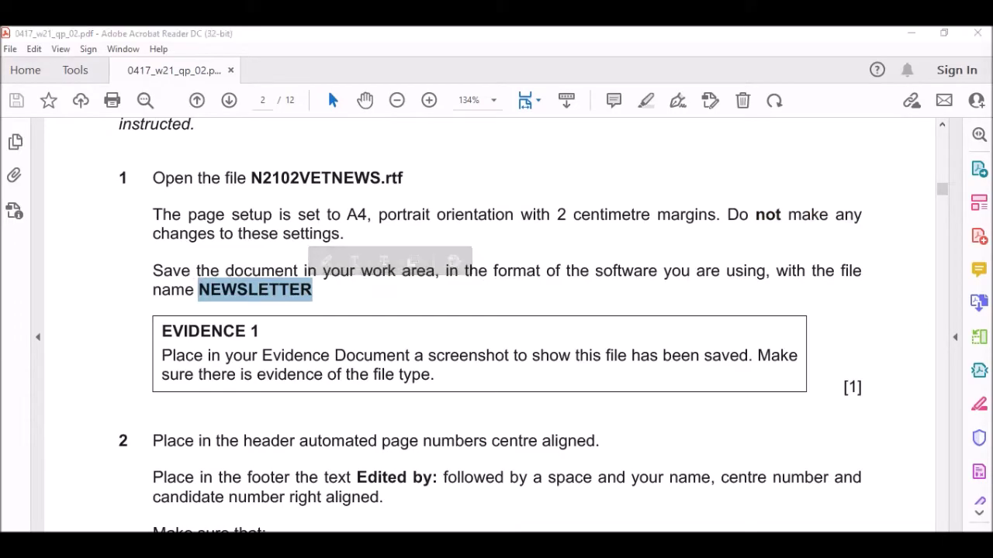
left_click(544, 528)
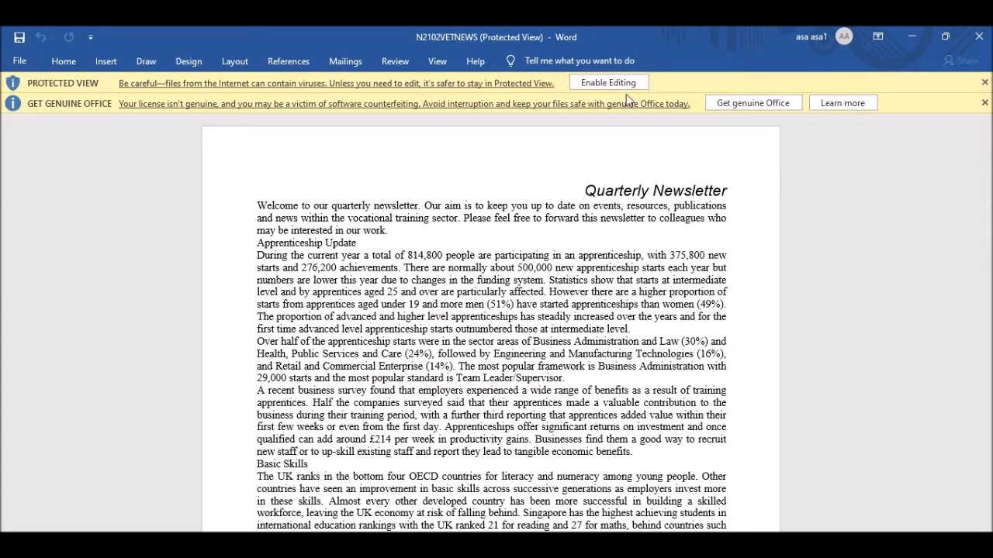
Save the newsletter in the 0417_w21_sf_02 folder as NEWSLETTER, Word Document format, upgrading the file.
left_click(598, 84)
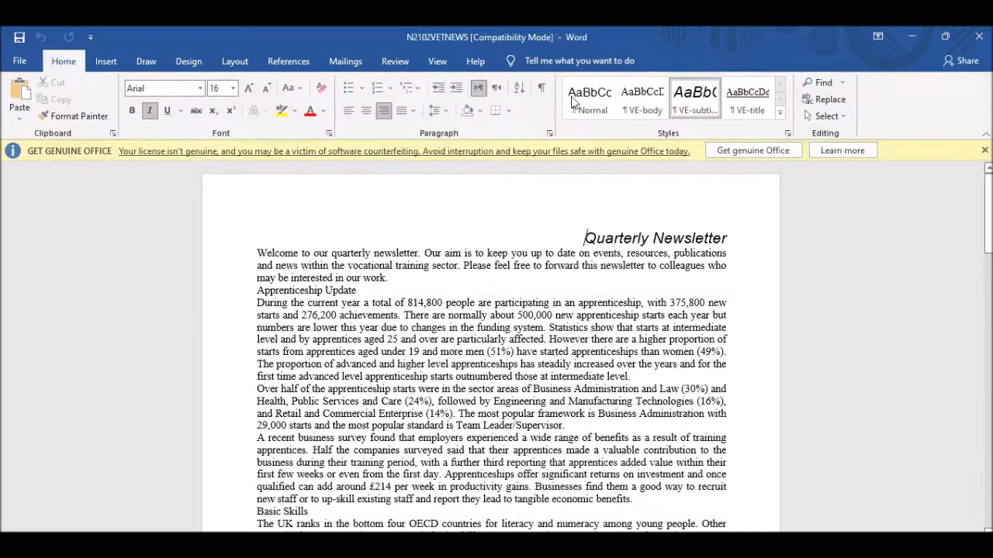
left_click(20, 61)
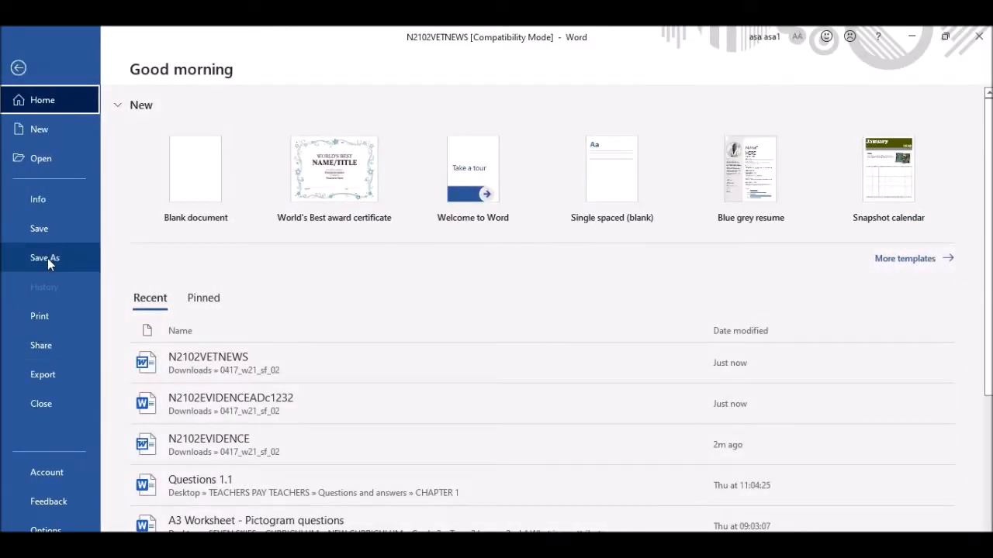
left_click(48, 258)
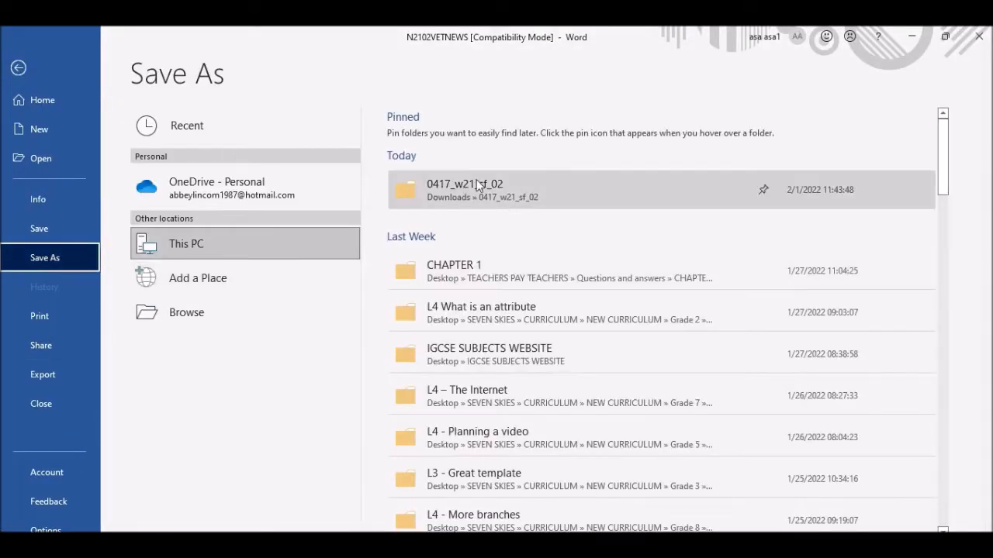
left_click(501, 186)
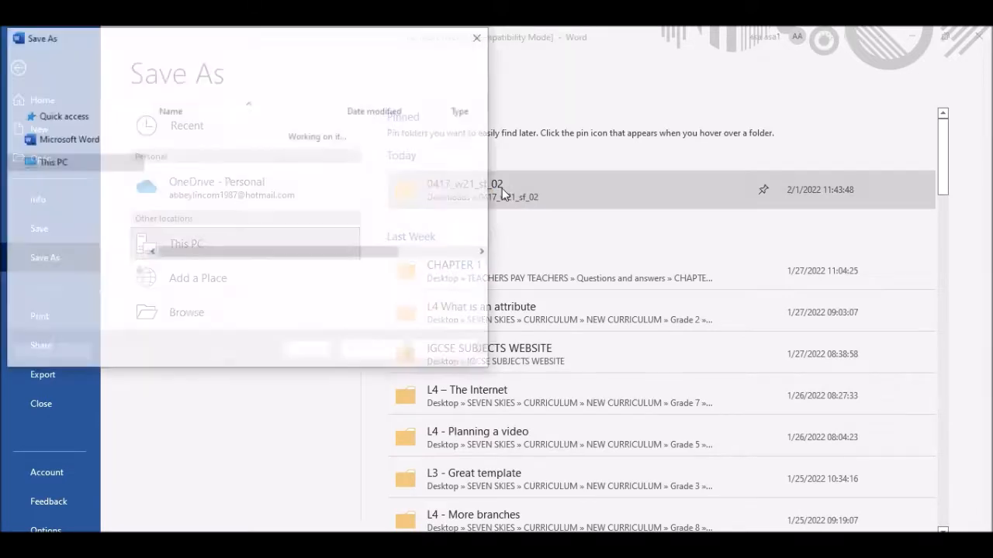
type("NEWSLETTER")
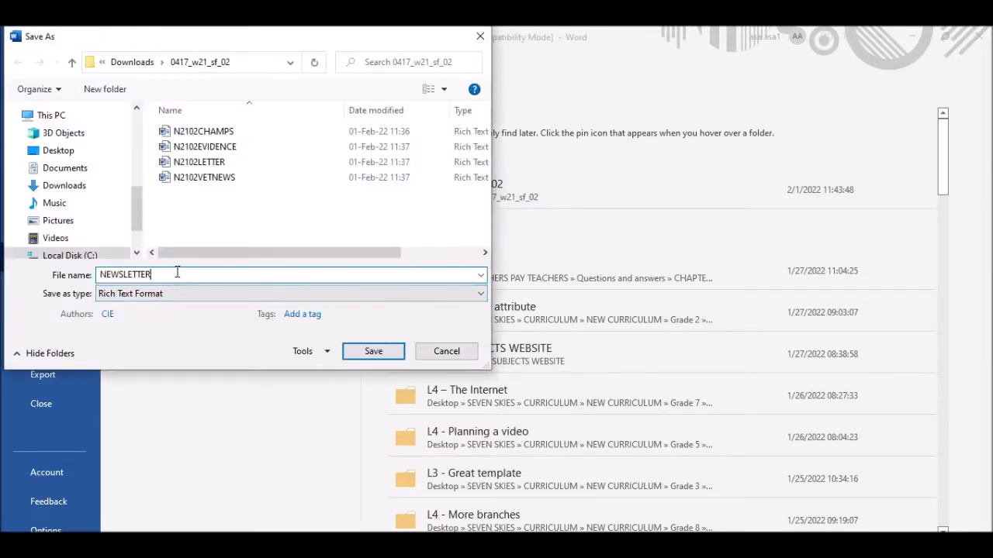
left_click(116, 297)
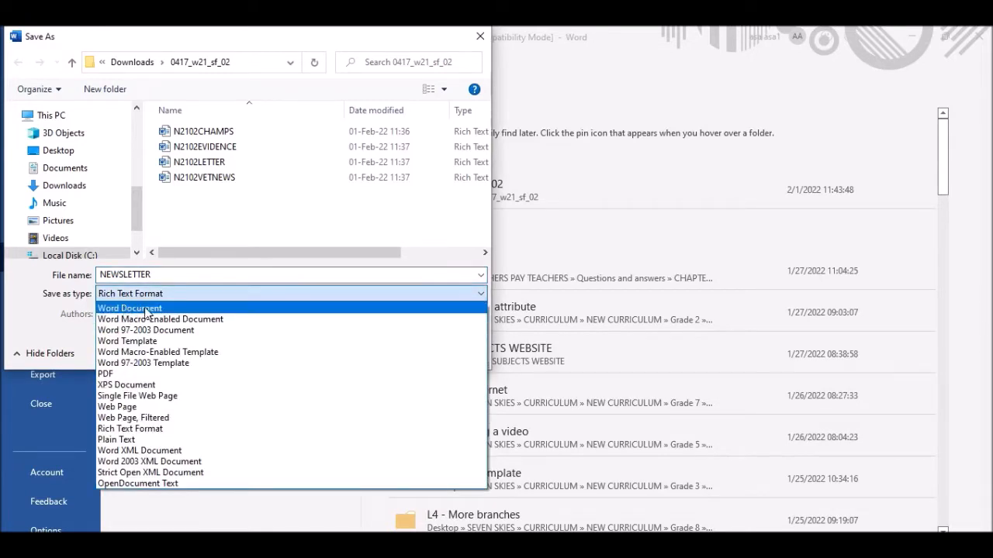
left_click(132, 310)
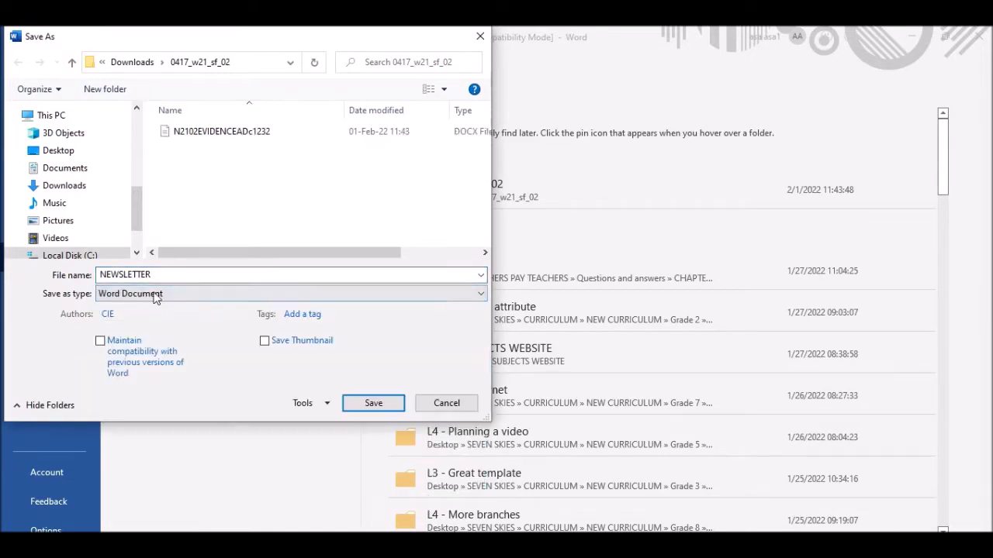
left_click(386, 404)
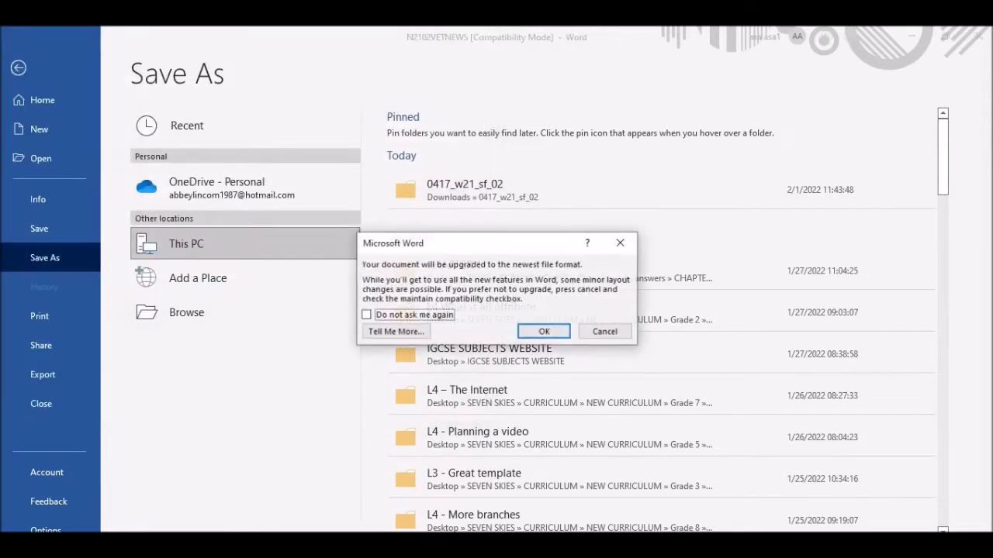
left_click(545, 331)
Scroll the question paper to Evidence 1's file-saved screenshot requirement.
key("alt+Tab")
scroll(329, 246, "down", 1)
scroll(288, 248, "down", 3)
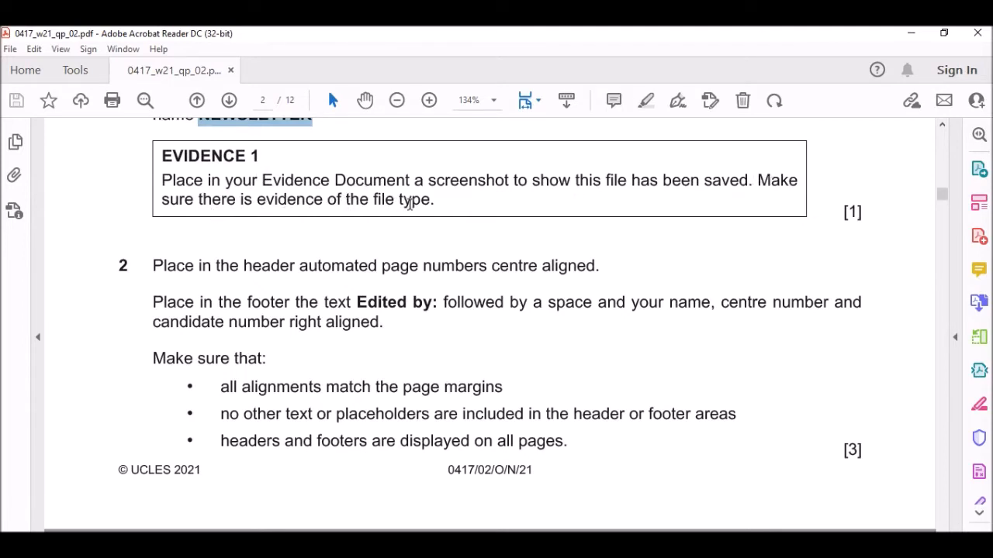
Select NEWSLETTER in the folder and capture a full-screen screenshot of it.
key("alt+Tab")
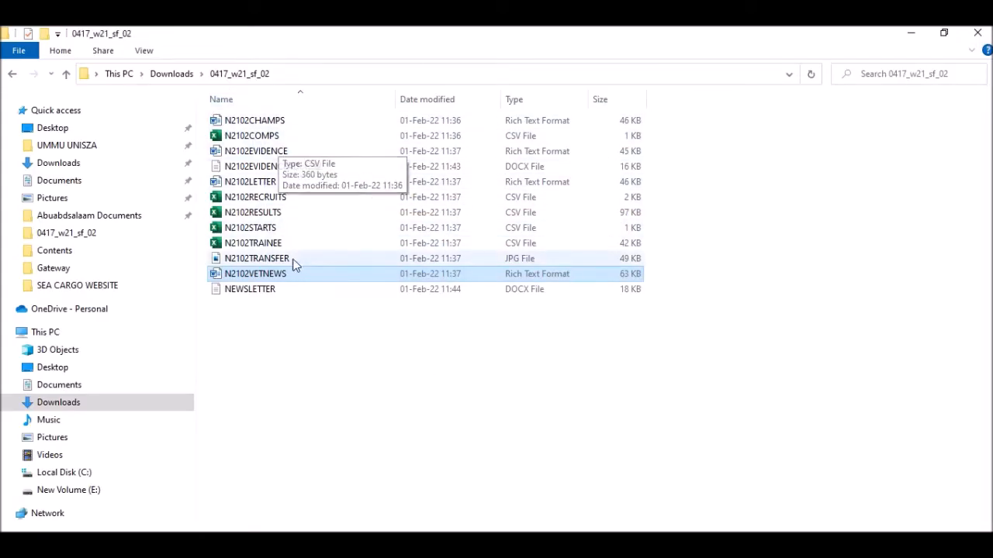
left_click(523, 123)
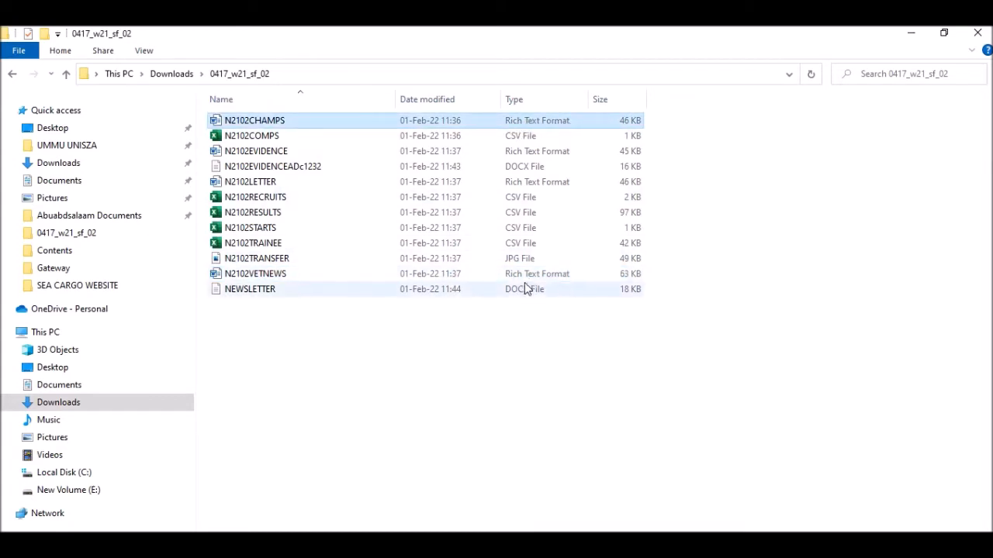
left_click(526, 168)
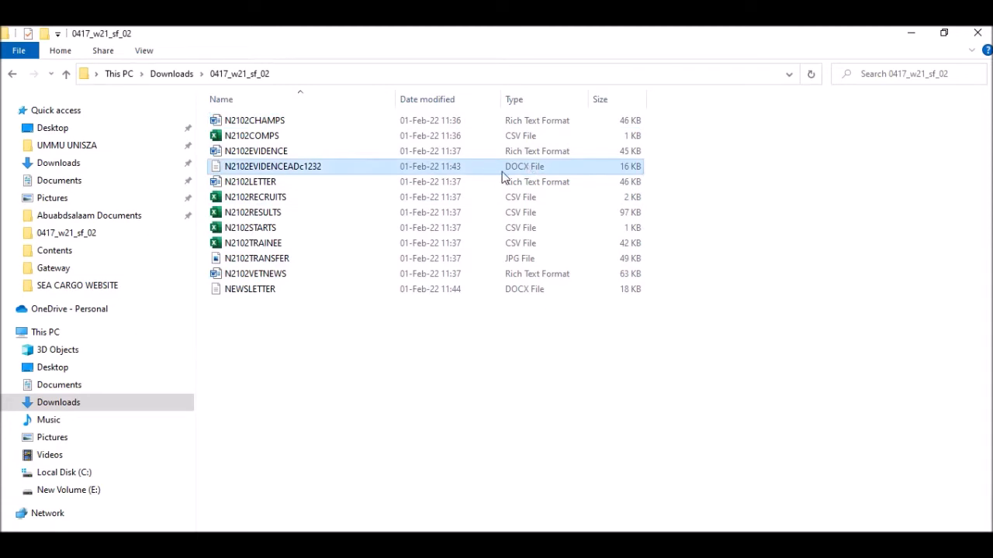
left_click(434, 398)
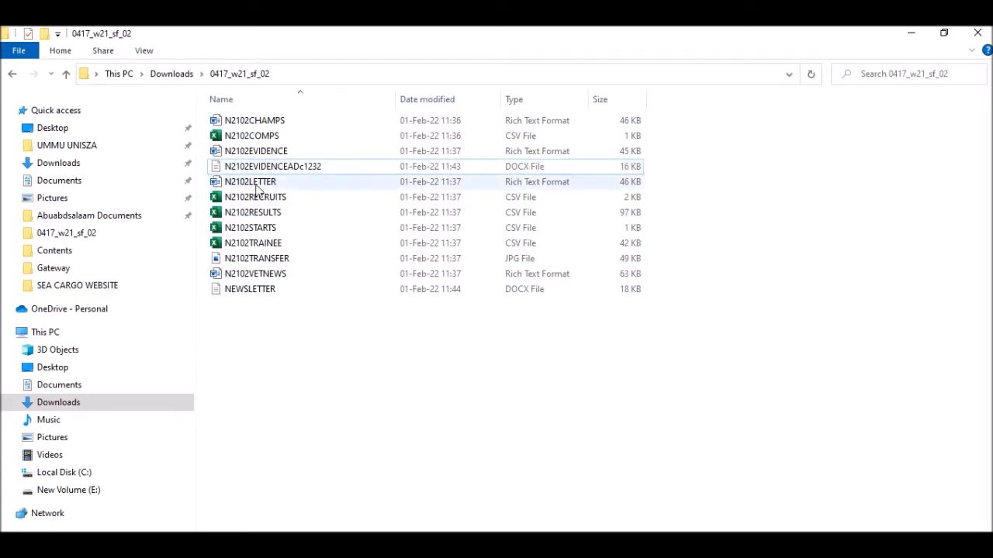
left_click(256, 292)
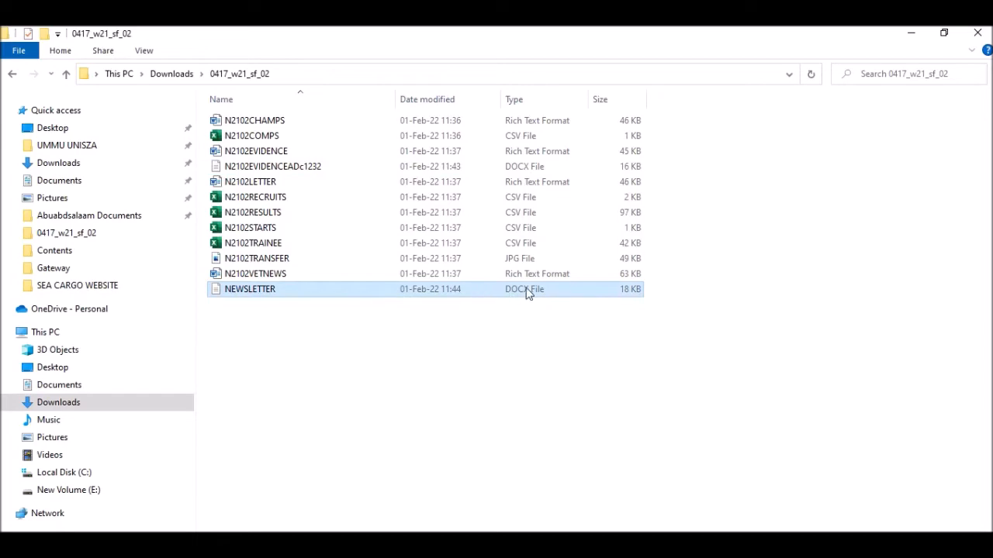
key("Print")
mouse_move(1, 27)
left_mouse_down()
mouse_move(992, 557)
mouse_move(991, 532)
left_mouse_up()
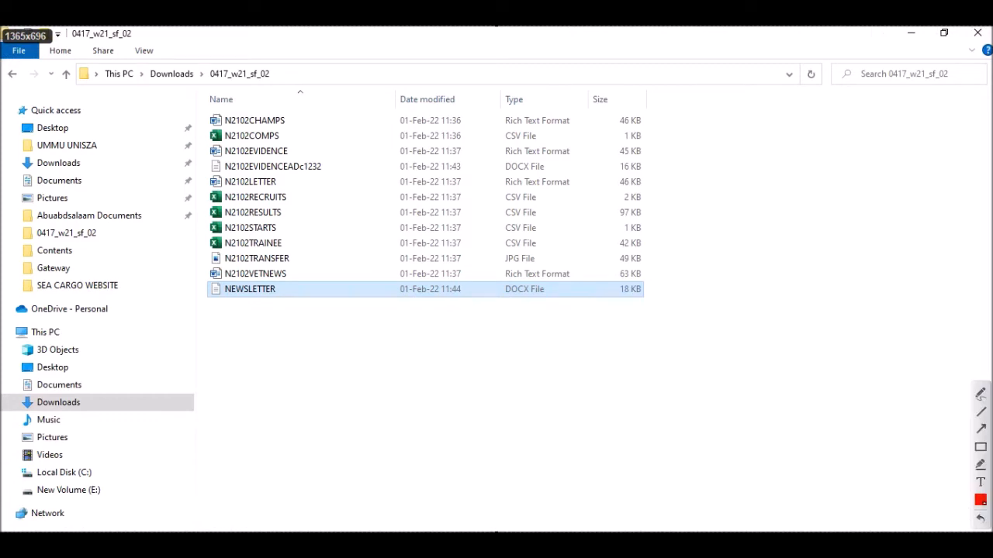
key("ctrl+c")
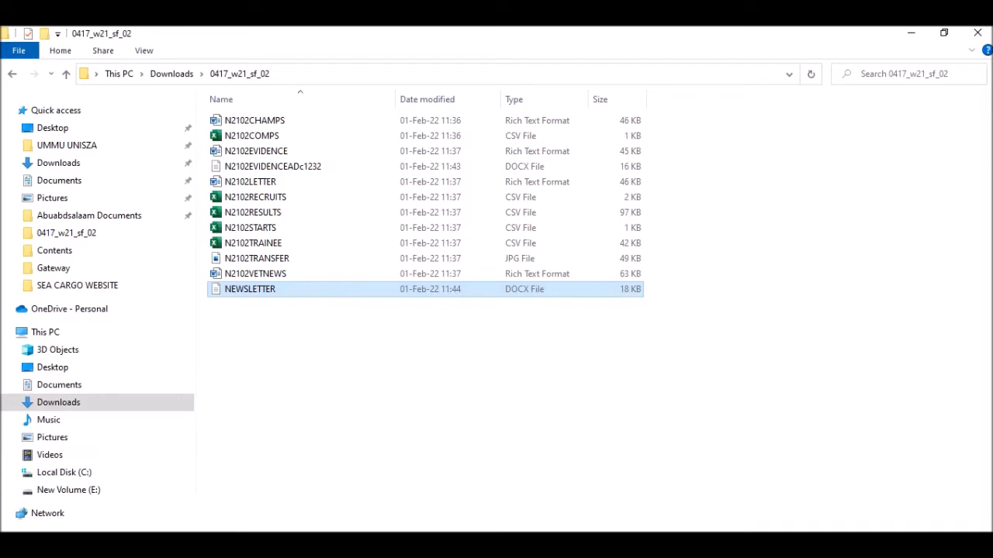
Paste the folder screenshot under Step 1 of the evidence document.
left_click(364, 496)
left_click(311, 255)
key("ctrl+v")
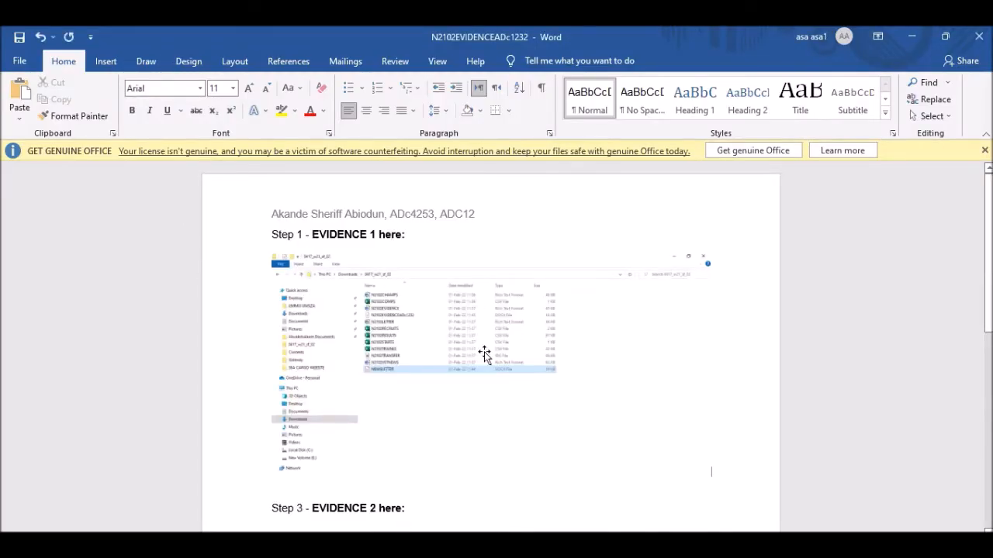
Crop the screenshot on all four sides down to the NEWSLETTER rows.
left_click(484, 353)
left_click(534, 60)
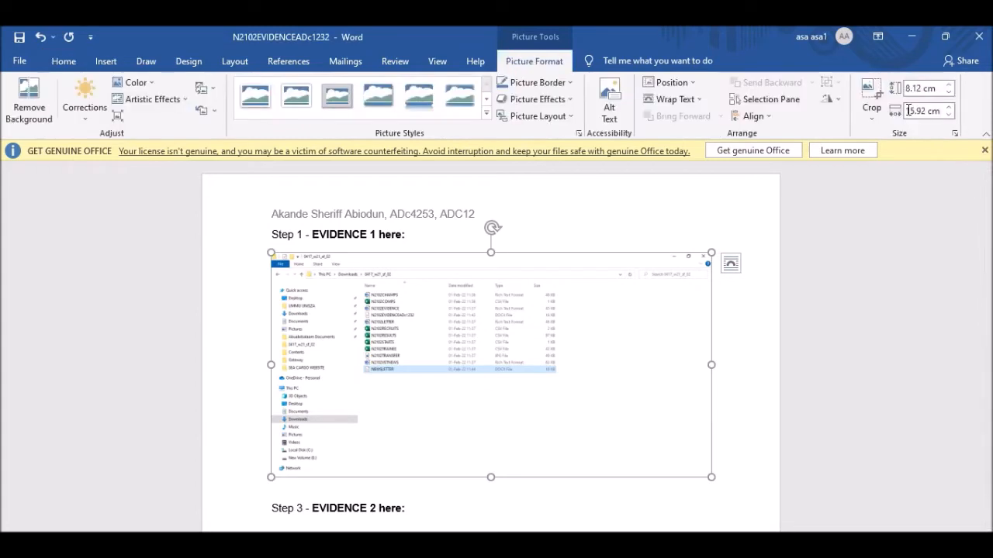
left_click(870, 90)
left_click_drag(490, 476, 484, 384)
left_click_drag(711, 316, 567, 349)
left_click_drag(419, 252, 457, 359)
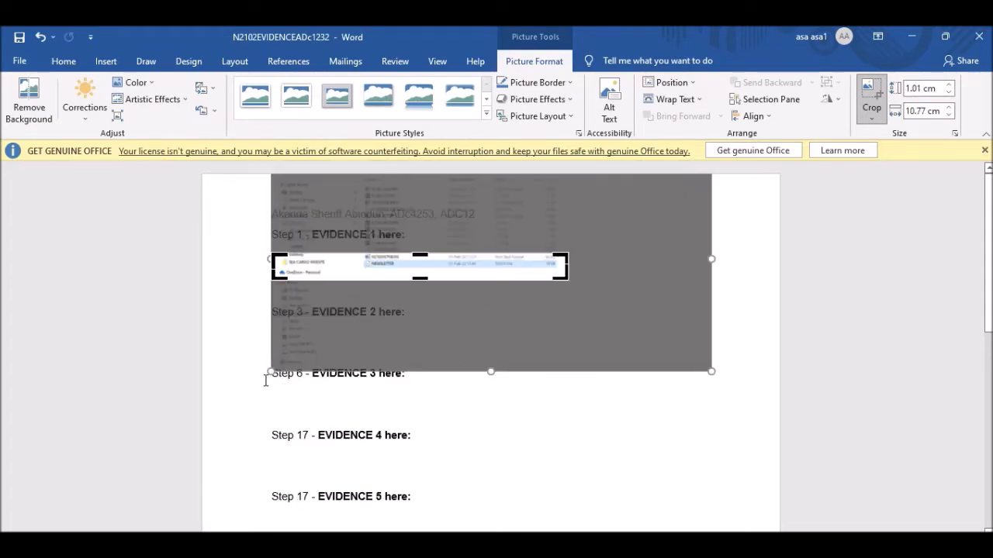
left_click_drag(273, 268, 357, 267)
left_click(708, 442)
Enlarge the cropped screenshot to about 15 cm wide.
double_click(405, 255)
left_click_drag(498, 287, 688, 312)
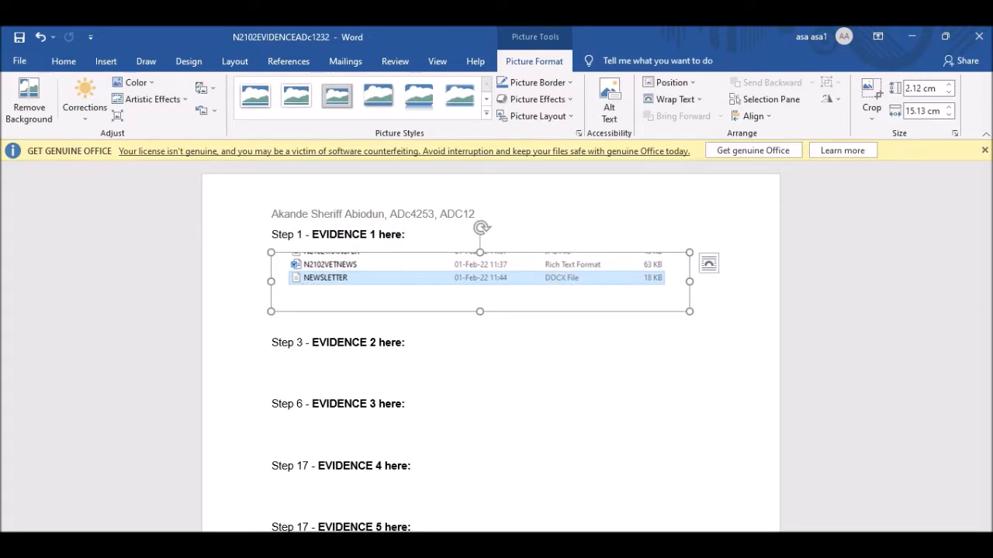
key("alt+Tab")
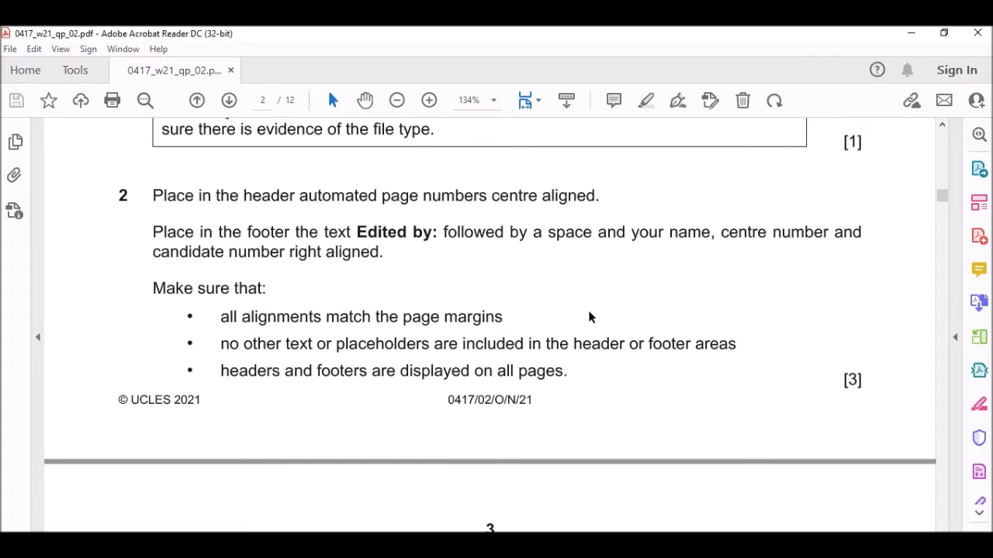
Highlight question 2's automated, centre-aligned page number requirement, then return to NEWSLETTER.
left_click_drag(301, 195, 587, 195)
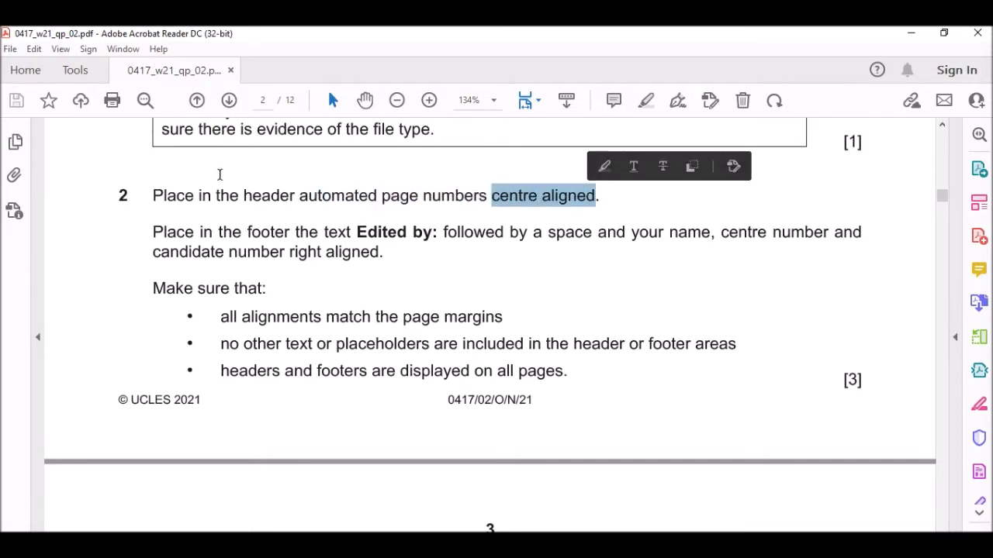
left_click_drag(252, 195, 377, 195)
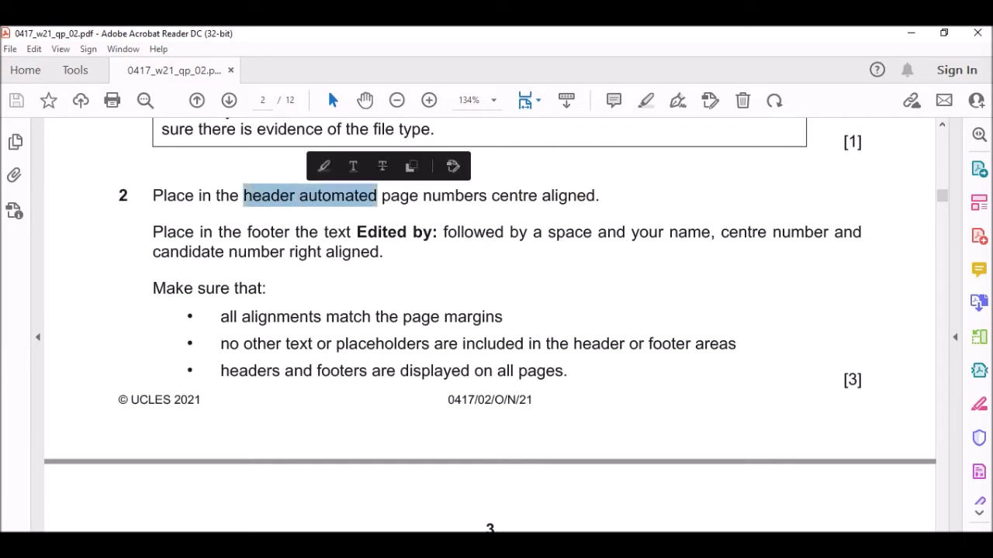
left_click(532, 497)
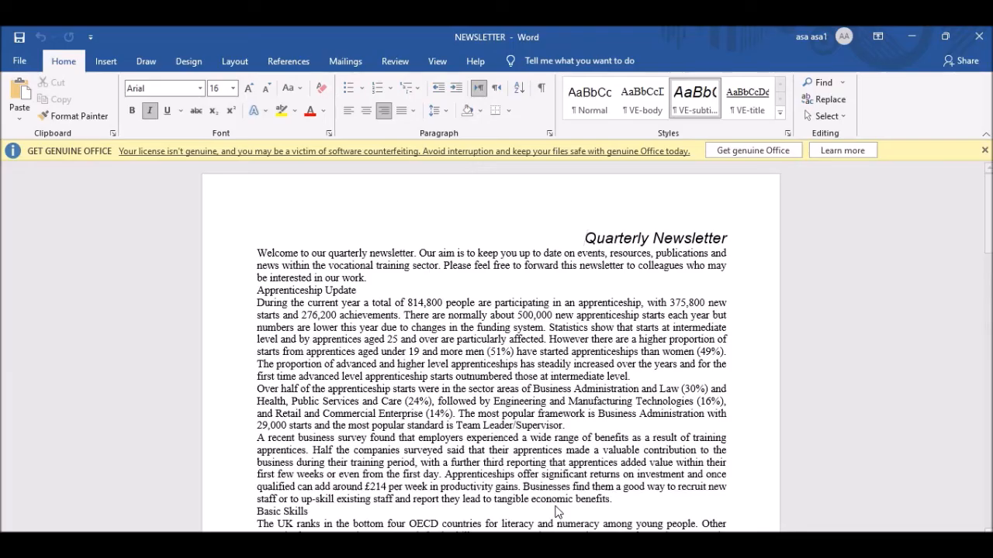
Insert a Blank (Three Columns) header into the newsletter.
left_click(104, 61)
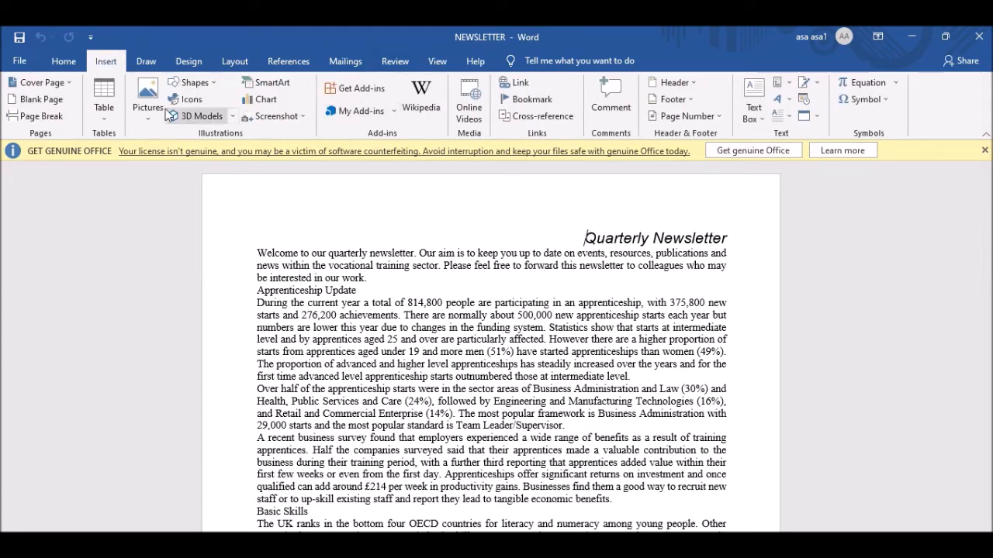
left_click(694, 82)
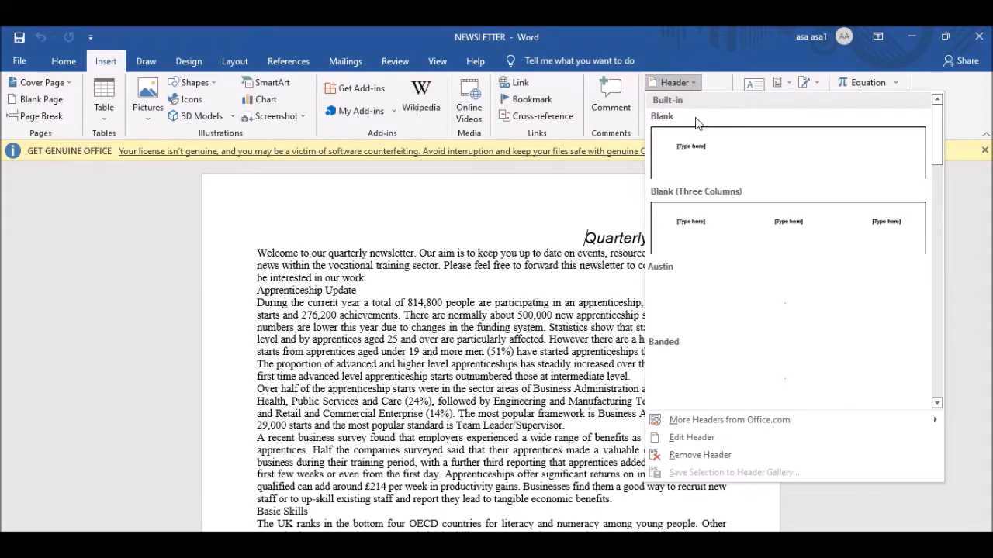
left_click(733, 231)
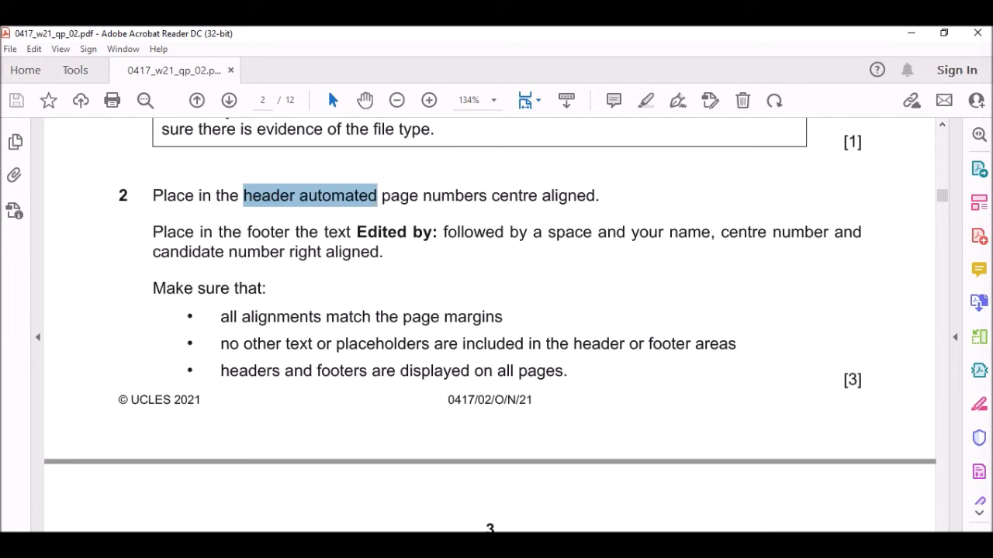
key("alt+Tab")
Replace the middle header placeholder with a Plain Number page number at the current position.
left_click(690, 217)
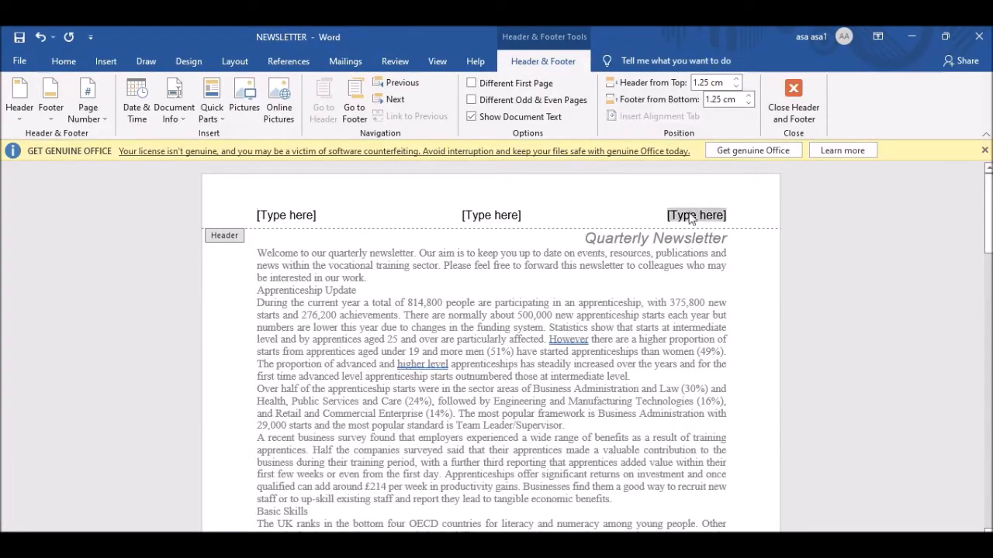
left_click(482, 218)
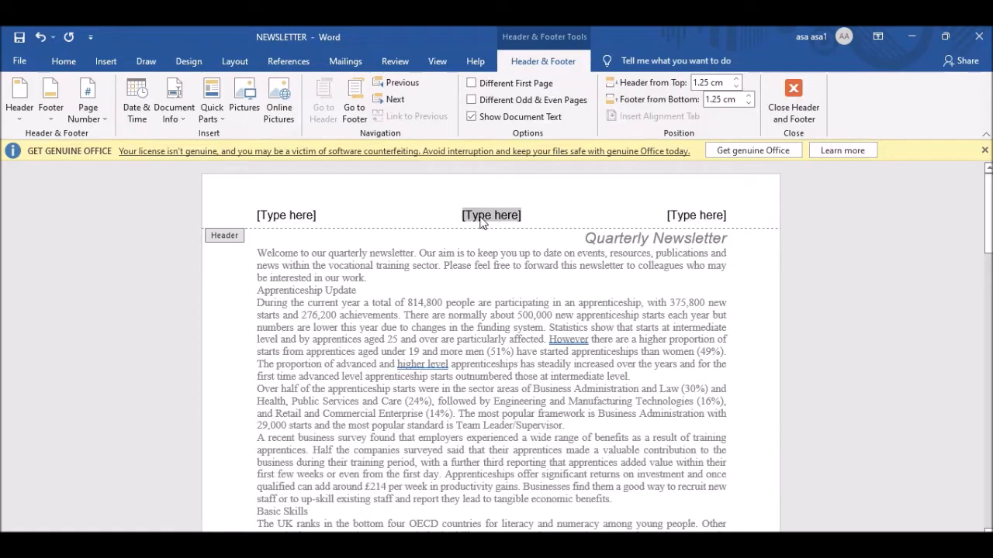
key("Delete")
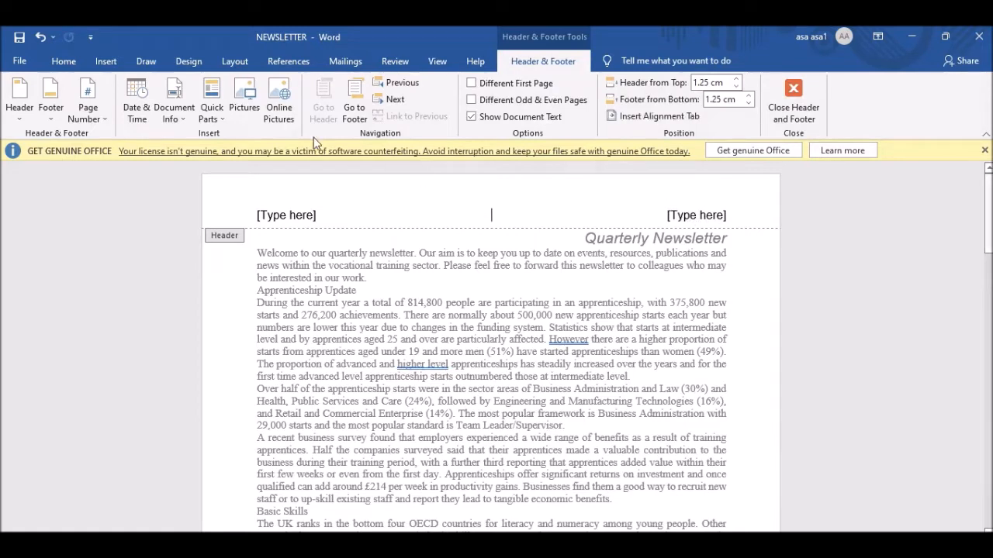
left_click(96, 117)
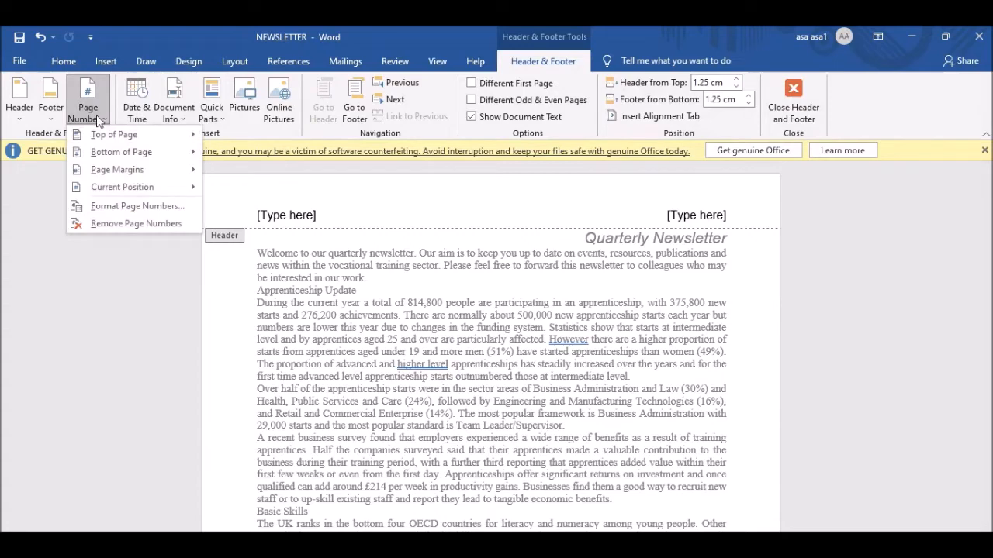
mouse_move(160, 189)
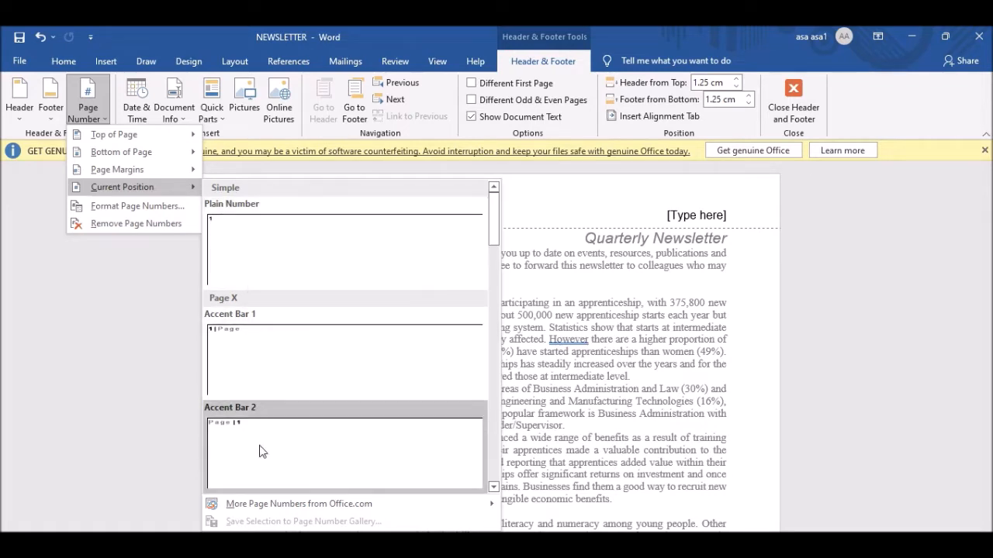
left_click(235, 229)
scroll(470, 211, "down", 10)
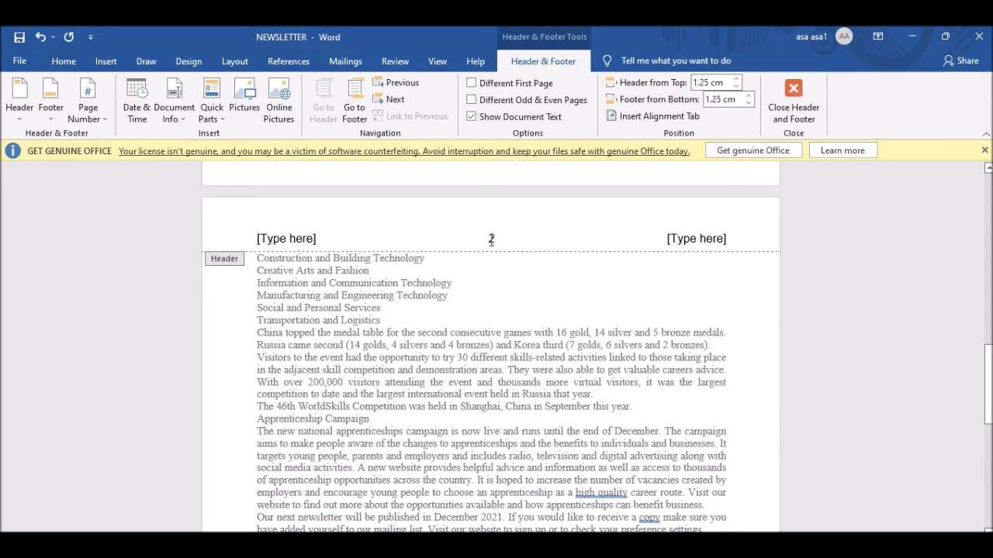
scroll(512, 297, "down", 8)
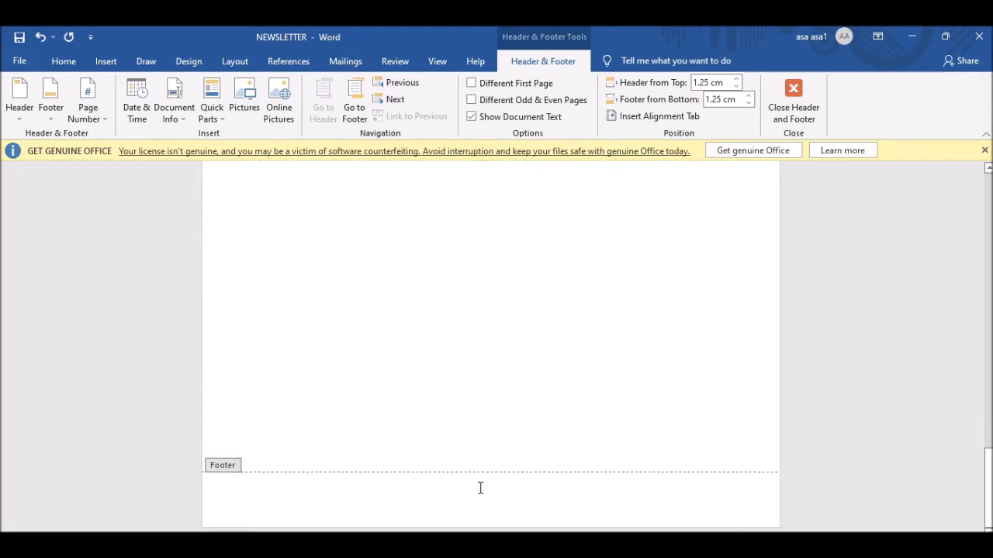
scroll(547, 383, "up", 18)
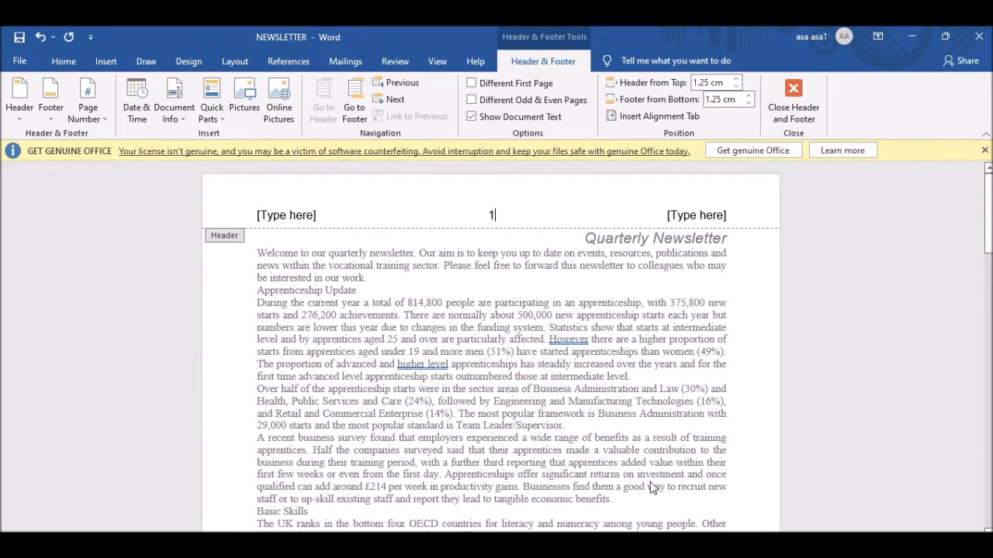
key("alt+Tab")
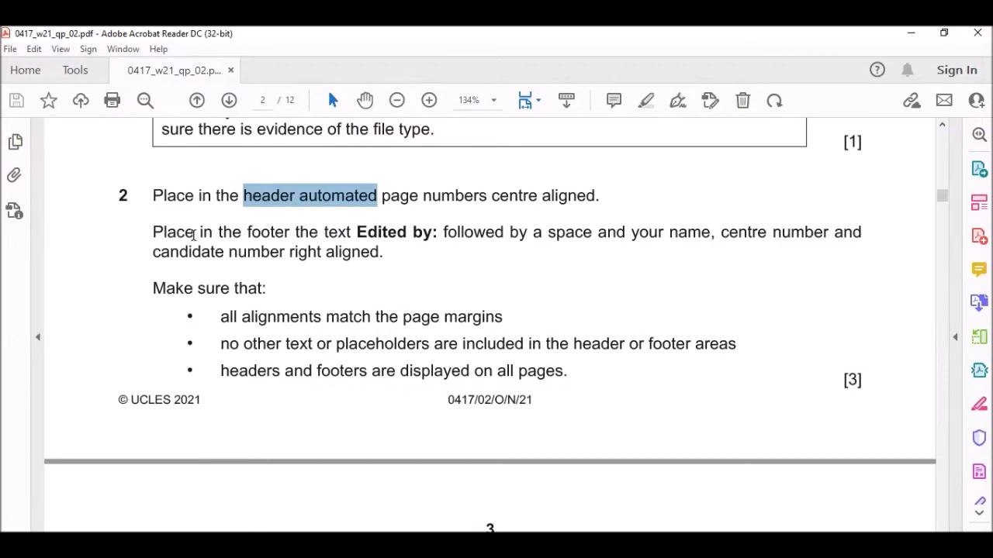
key("alt+Tab")
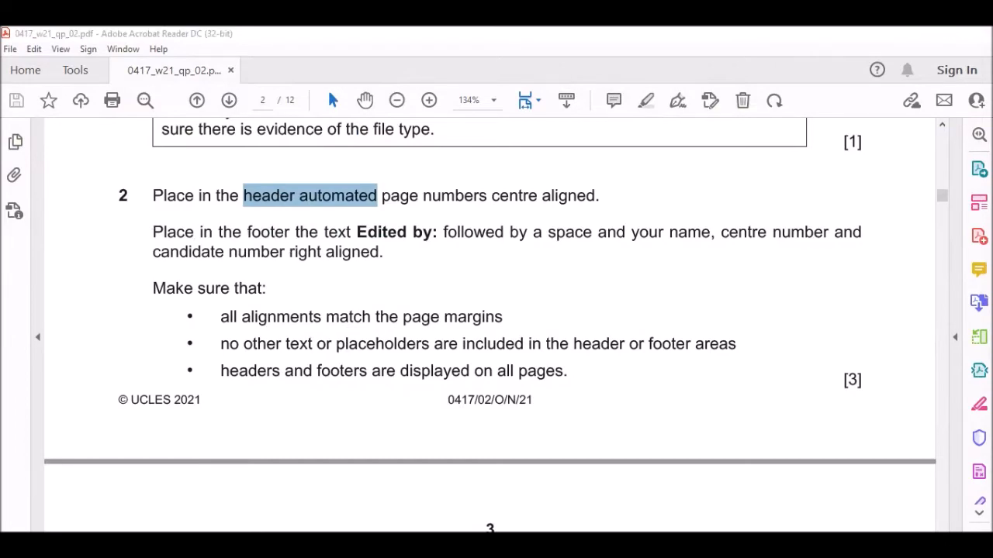
Delete the left and right header placeholders and close header editing.
left_click(292, 219)
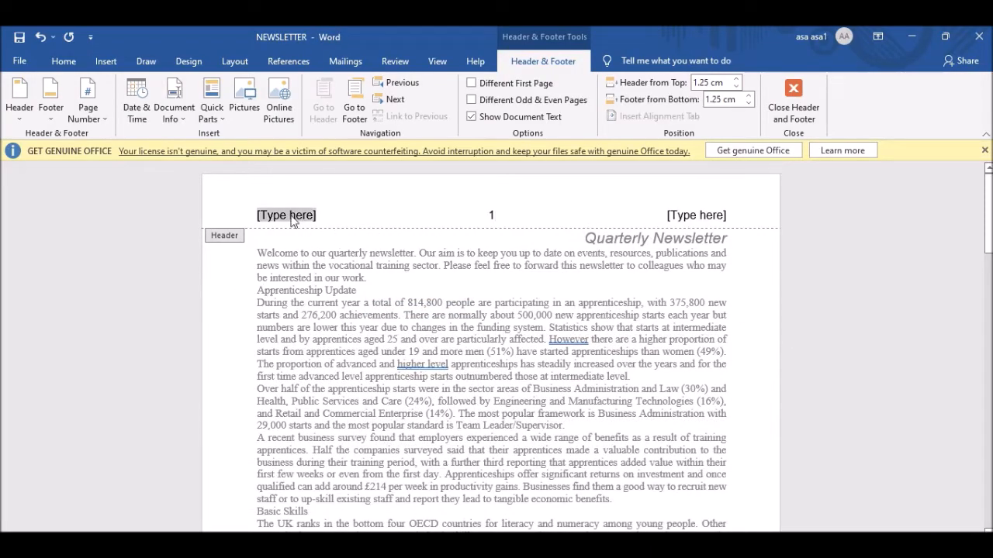
key("Delete")
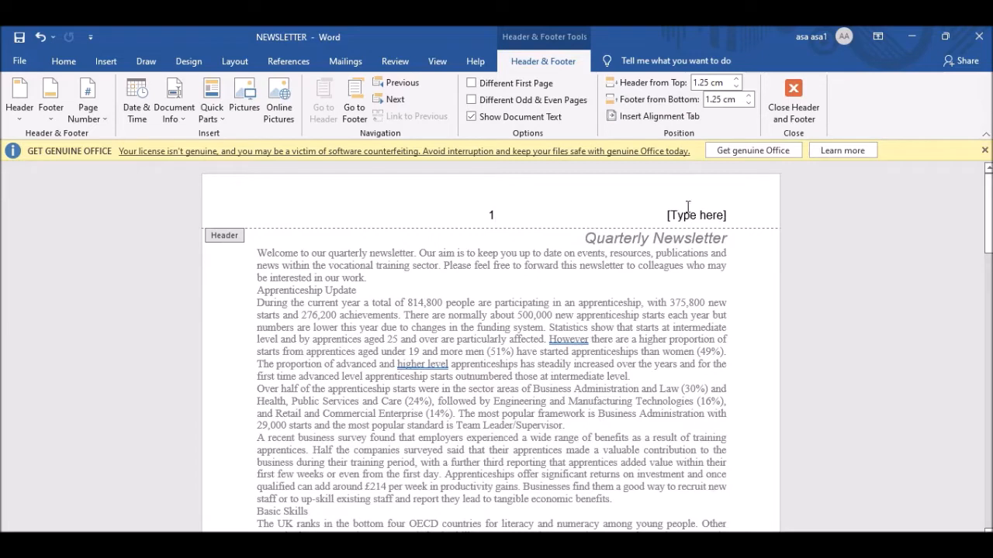
left_click(687, 212)
key("Delete")
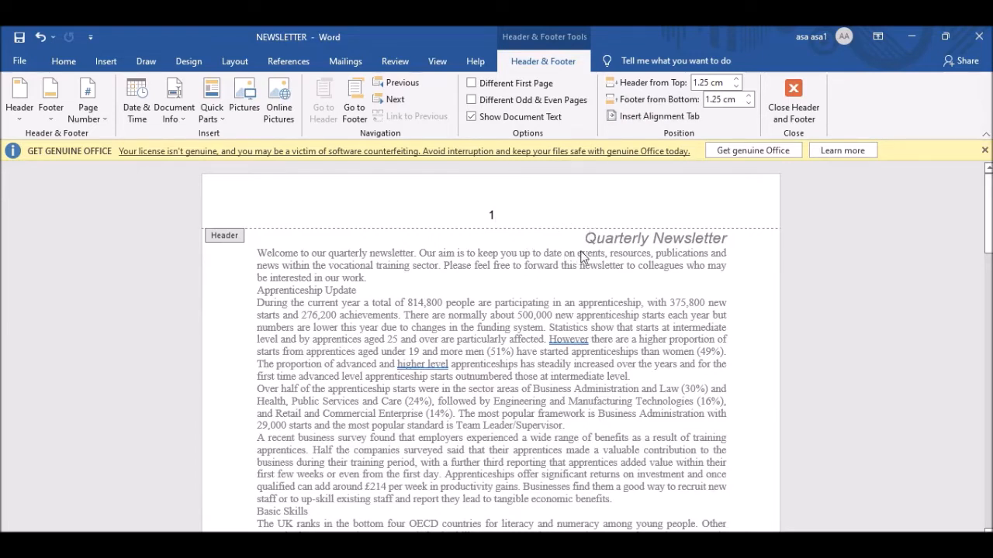
left_click(794, 94)
Insert a Blank (Three Columns) footer into the newsletter.
left_click(105, 62)
left_click(691, 100)
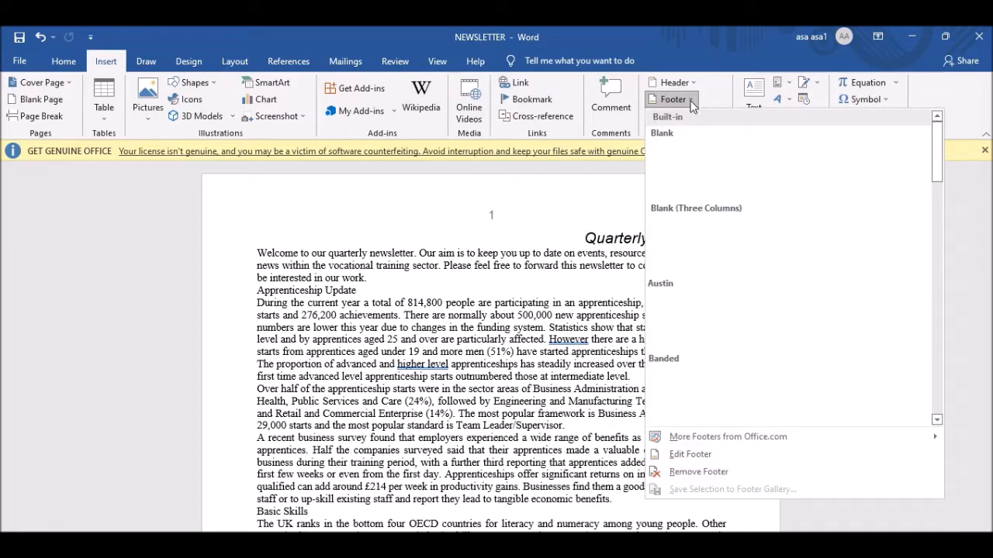
left_click(749, 248)
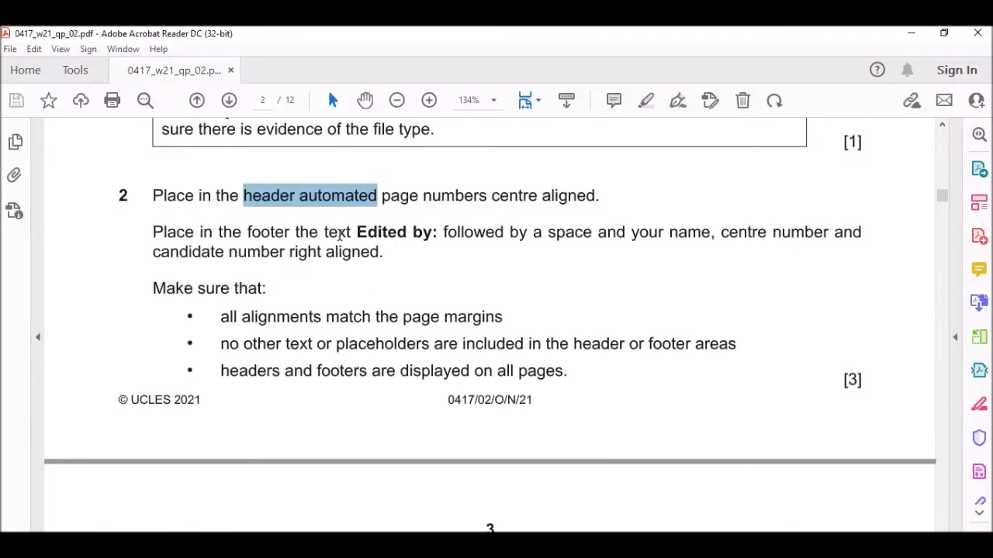
Select 'Edited by:' in question 2 of the exam paper, then return to Word.
left_click_drag(359, 231, 439, 232)
key("ctrl+c")
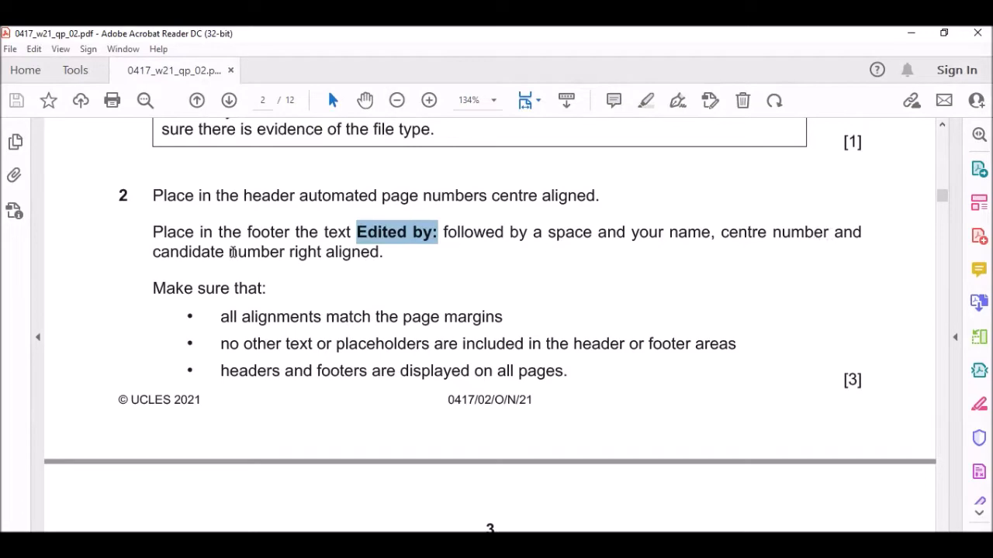
key("alt+Tab")
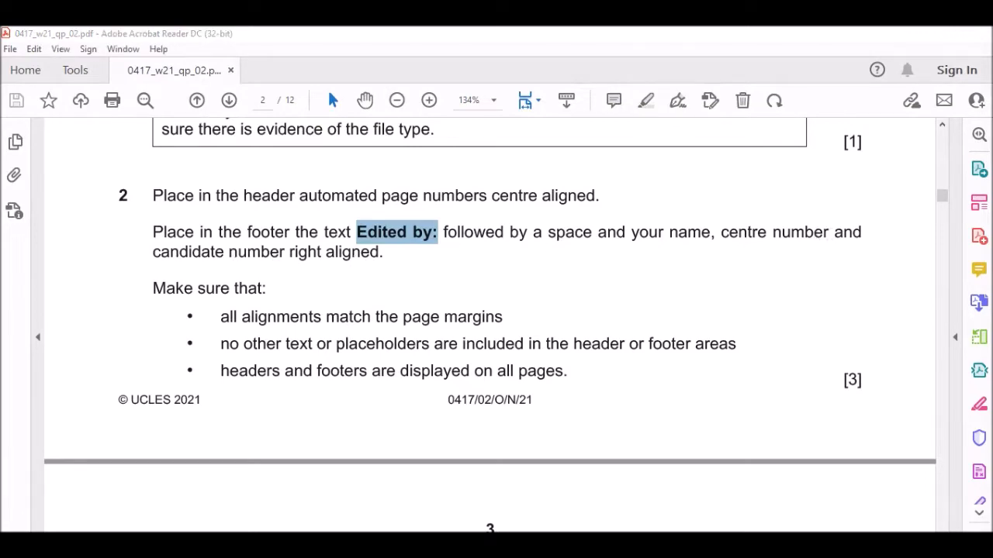
Fill the right footer placeholder with 'Edited by:' plus the candidate's name, centre and candidate numbers.
left_click(695, 383)
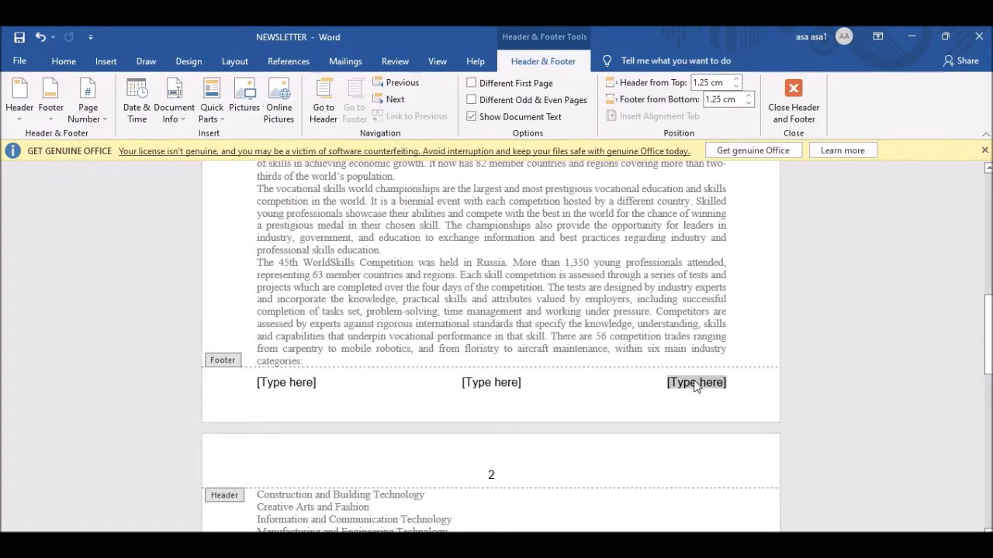
key("ctrl+v")
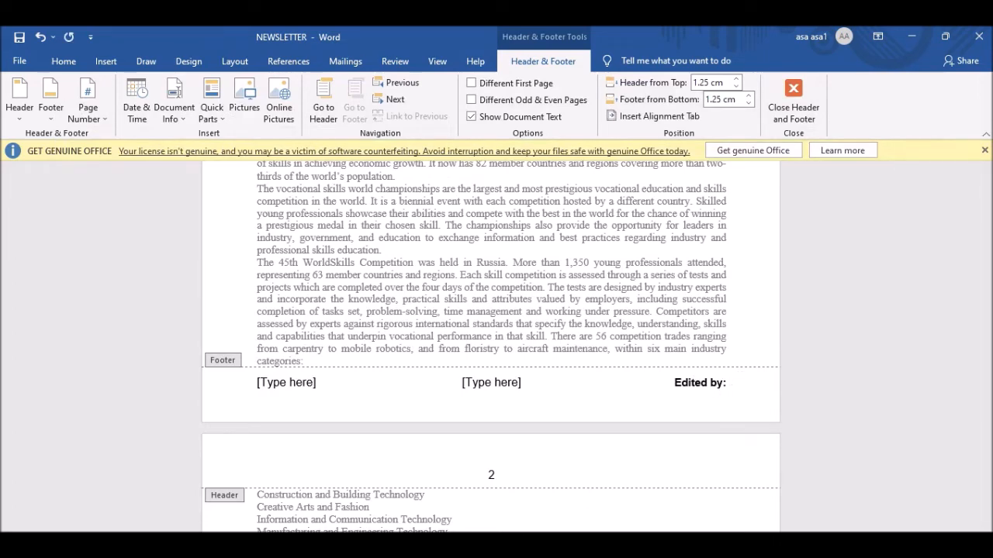
key("alt+Tab")
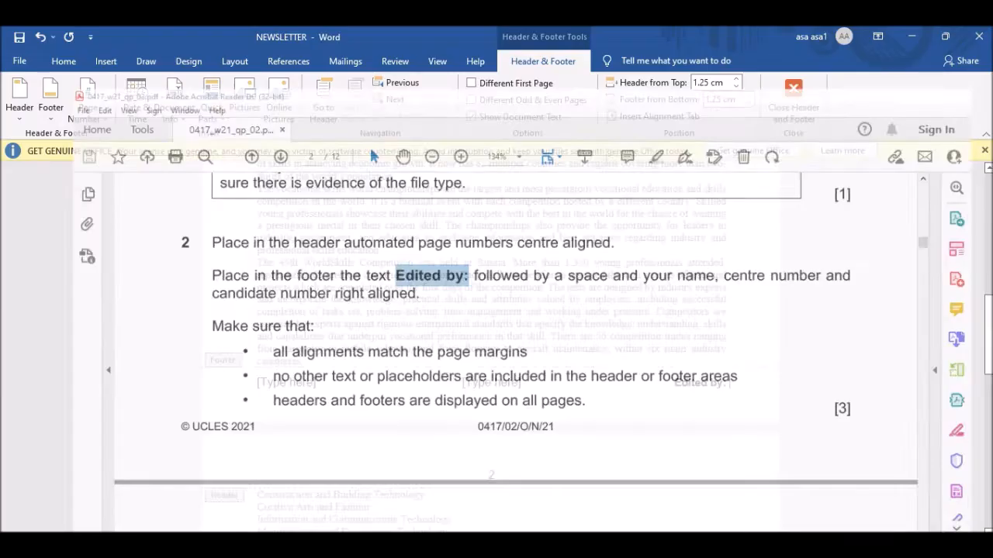
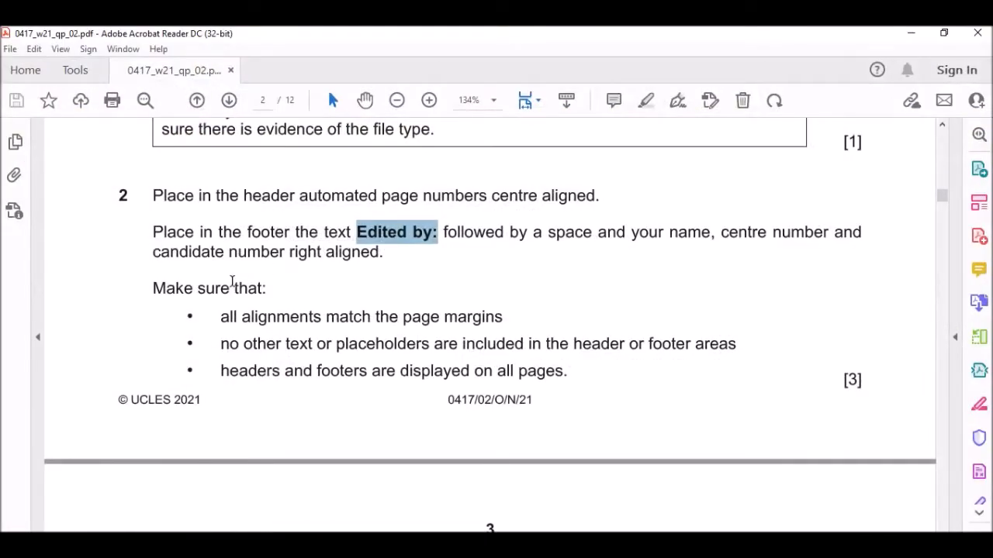
scroll(165, 237, "down", 1)
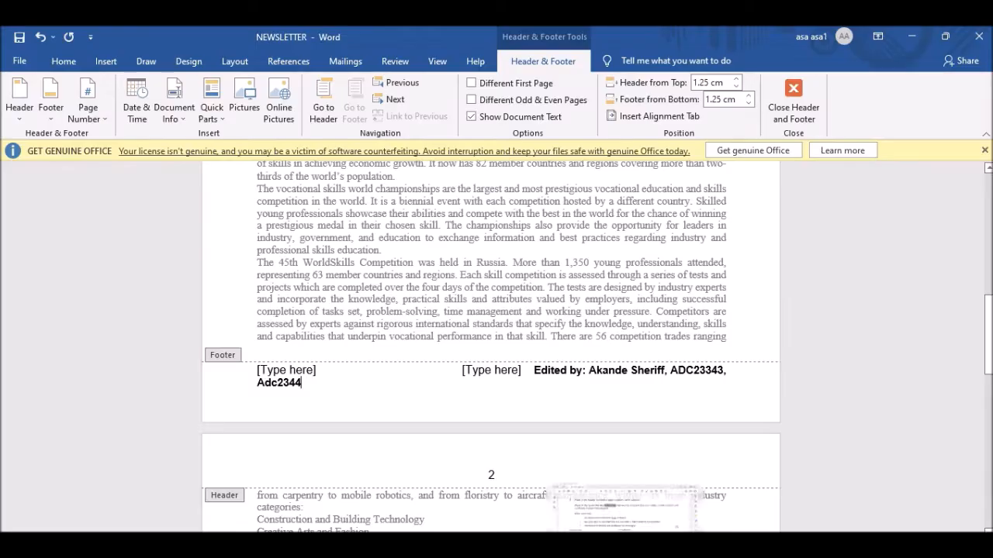
Delete the left and middle footer placeholders, keeping the footer on one right-aligned line.
left_click(293, 372)
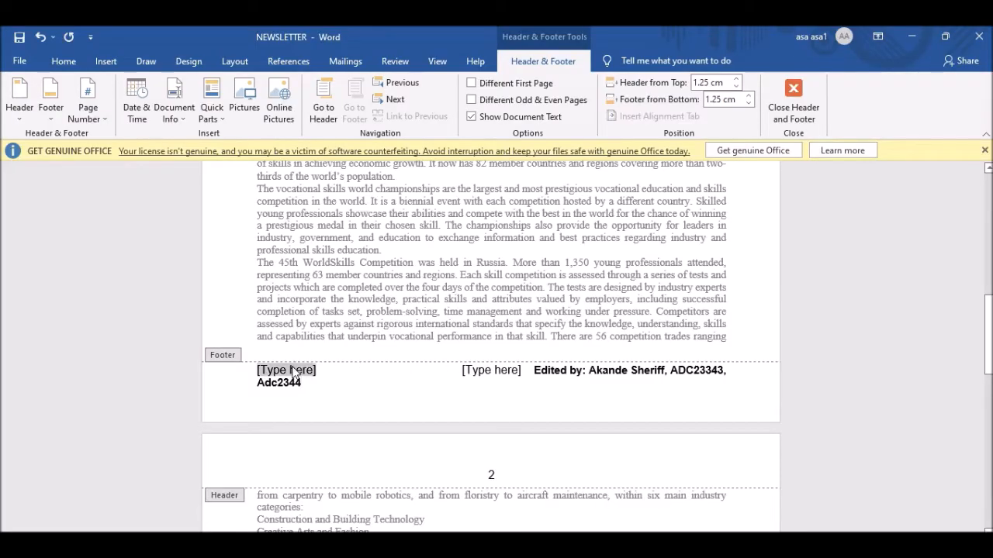
key("Delete")
left_click(489, 371)
key("Delete")
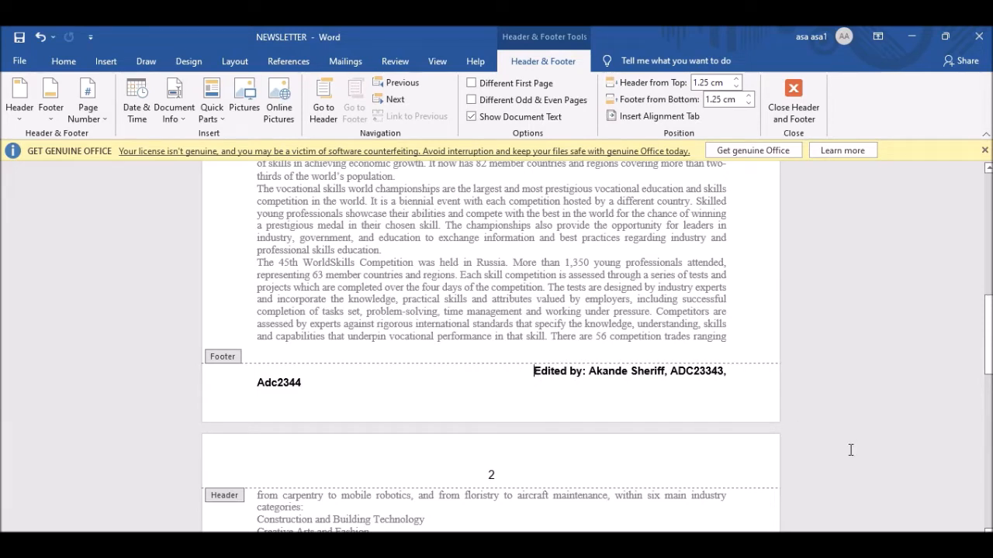
key("ctrl+z")
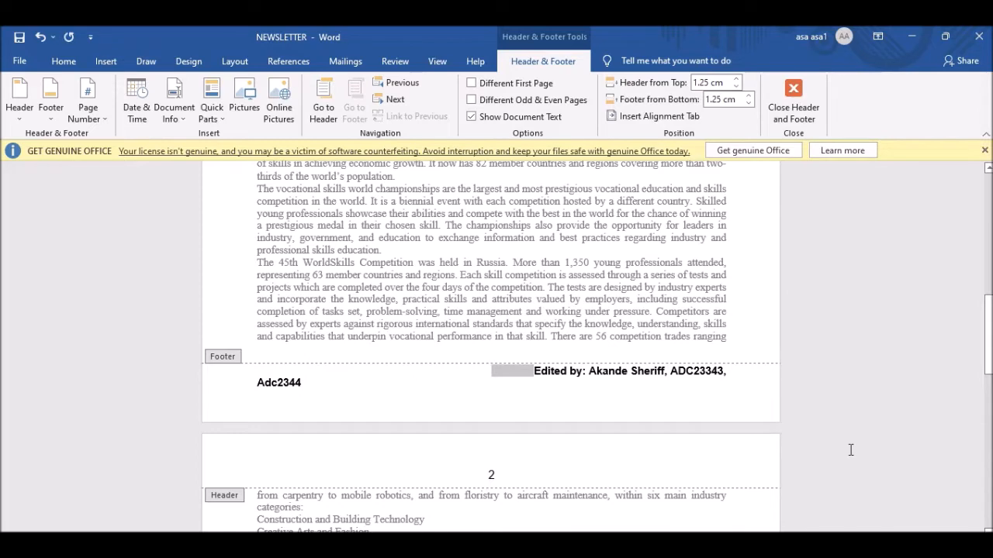
key("ctrl+y")
key("ctrl+z")
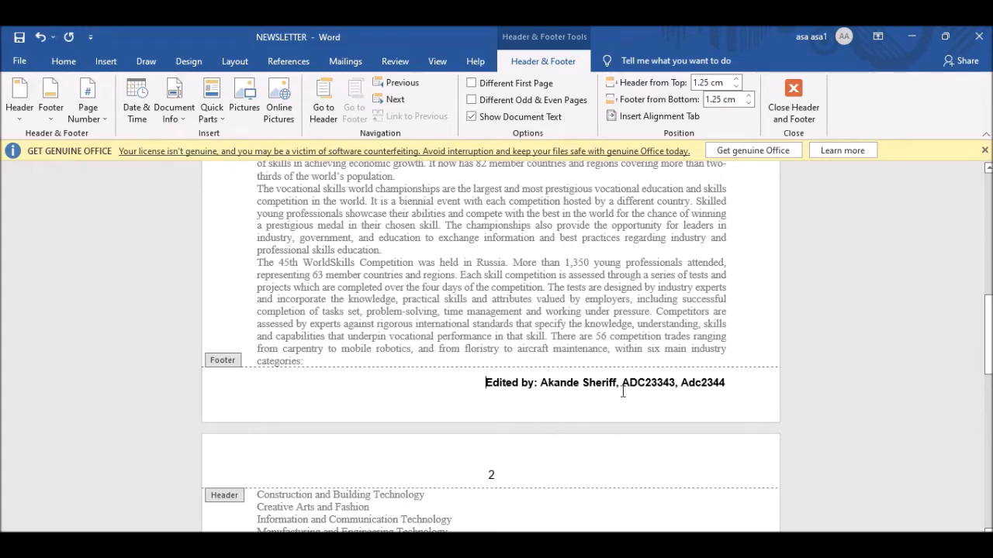
key("alt+Tab")
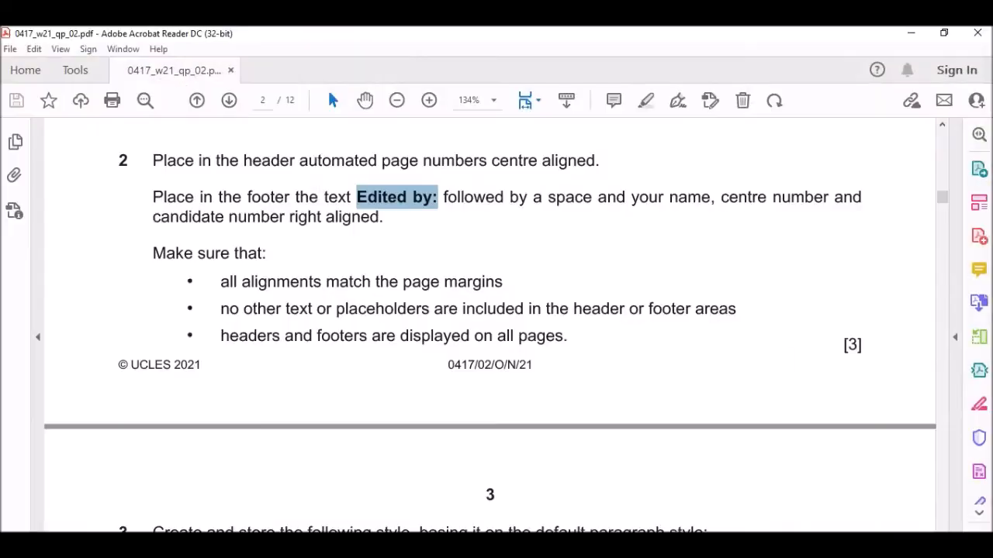
Read question 3's VE-subhead spec (sans-serif 14 pt, centred, bold italic), then return to NEWSLETTER.
scroll(326, 293, "down", 1)
left_click_drag(159, 218, 259, 218)
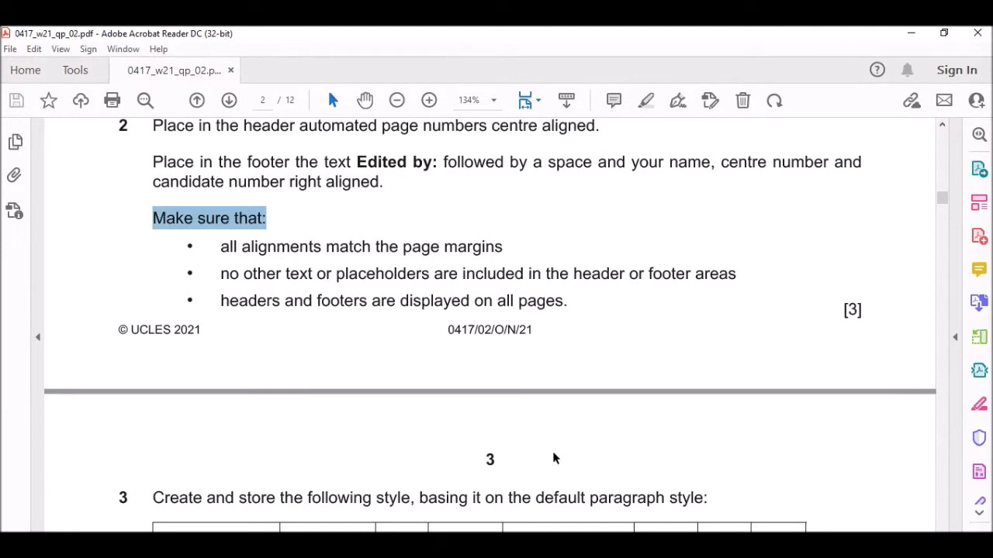
double_click(849, 308)
scroll(448, 220, "up", 3)
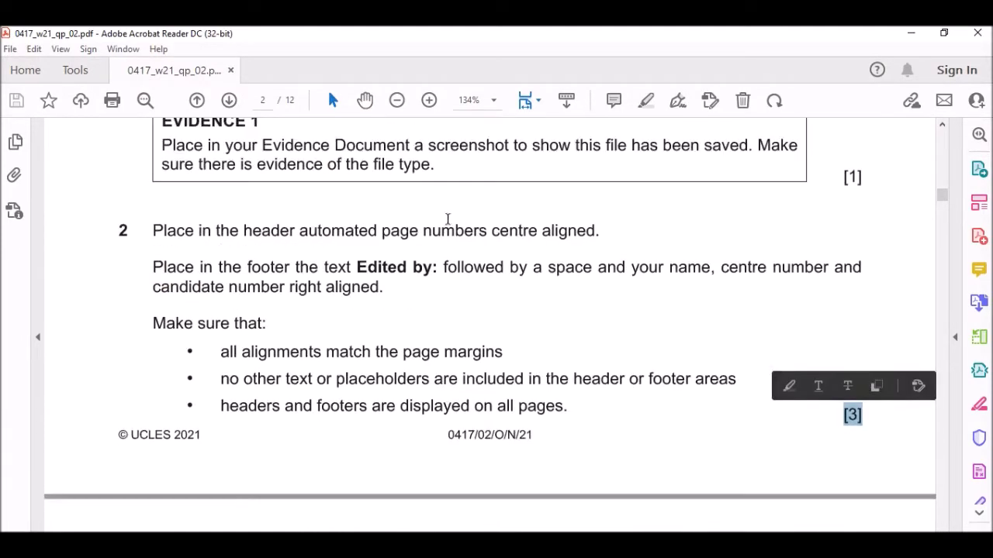
scroll(769, 385, "down", 1)
scroll(620, 333, "down", 10)
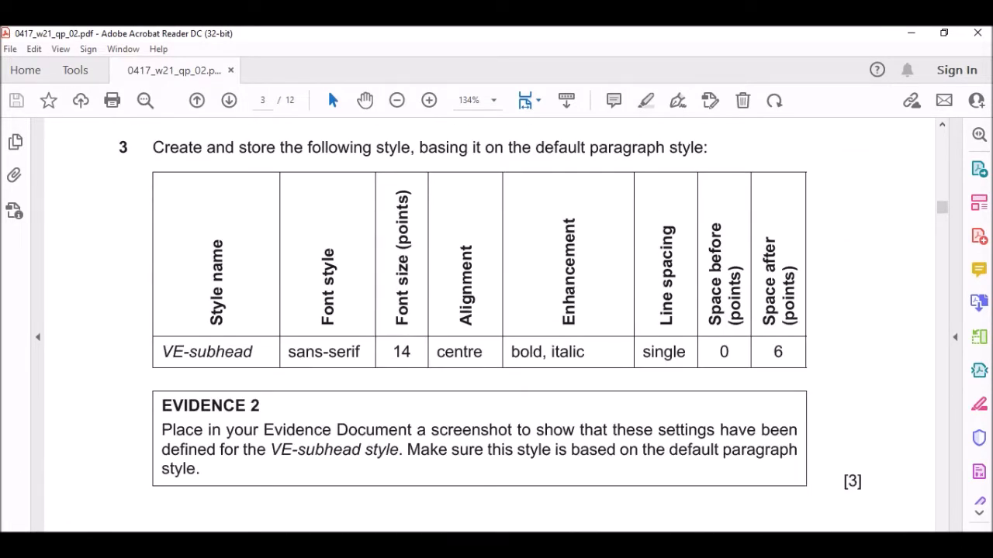
left_click(444, 545)
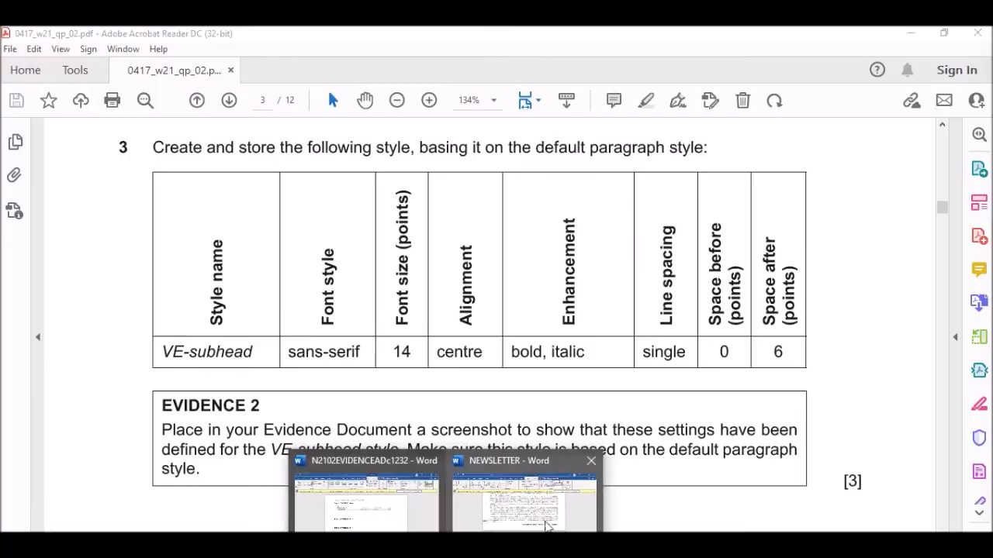
left_click(548, 515)
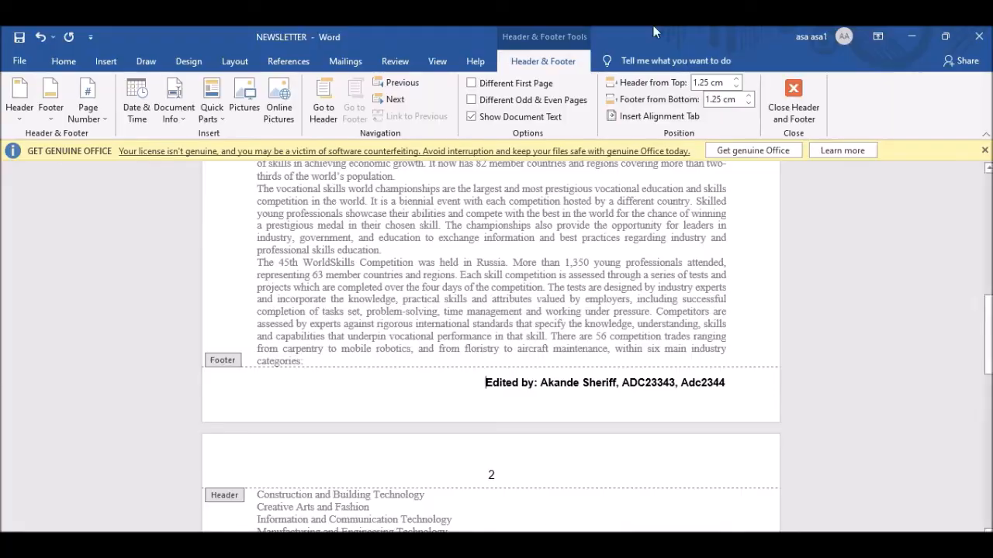
Close header and footer editing and scroll through the newsletter body.
left_click(793, 97)
scroll(573, 364, "down", 4)
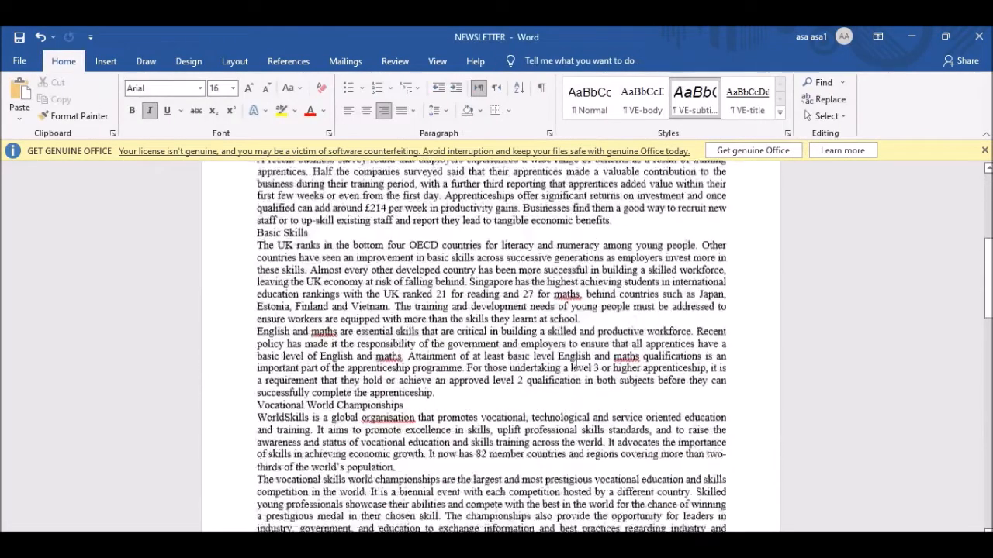
scroll(574, 364, "down", 1)
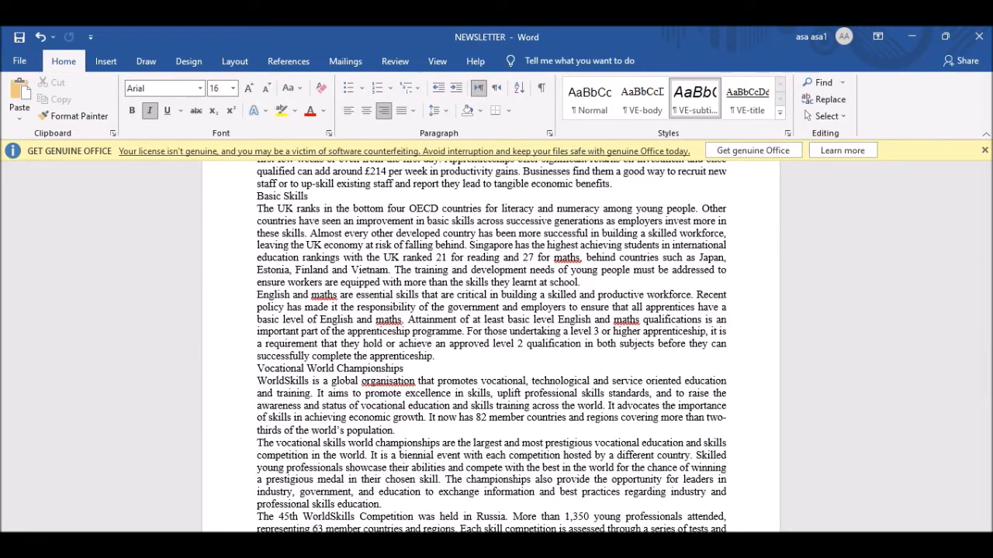
key("alt+Tab")
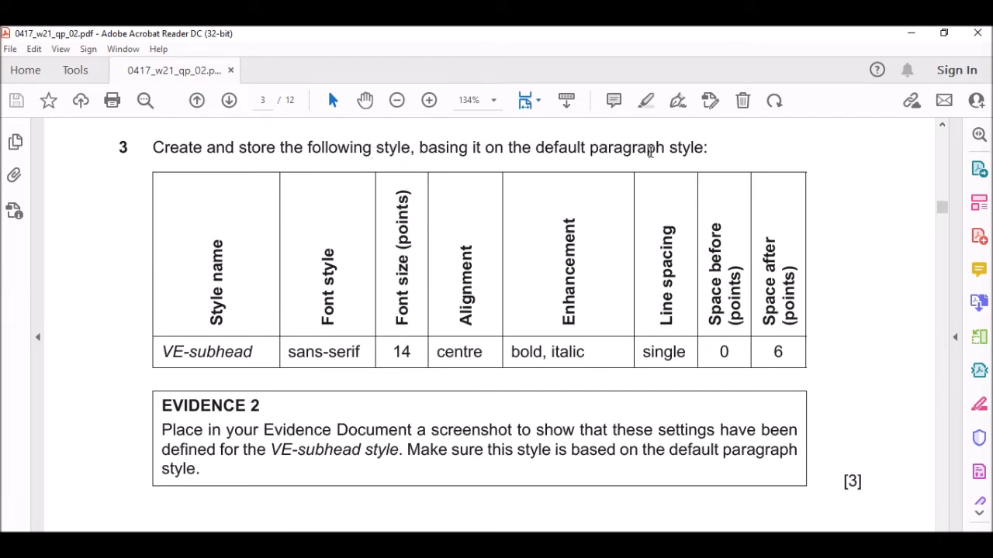
Scroll through questions 3 and 4 for the VE-subhead and VE-body notes, then return to NEWSLETTER.
scroll(261, 277, "down", 1)
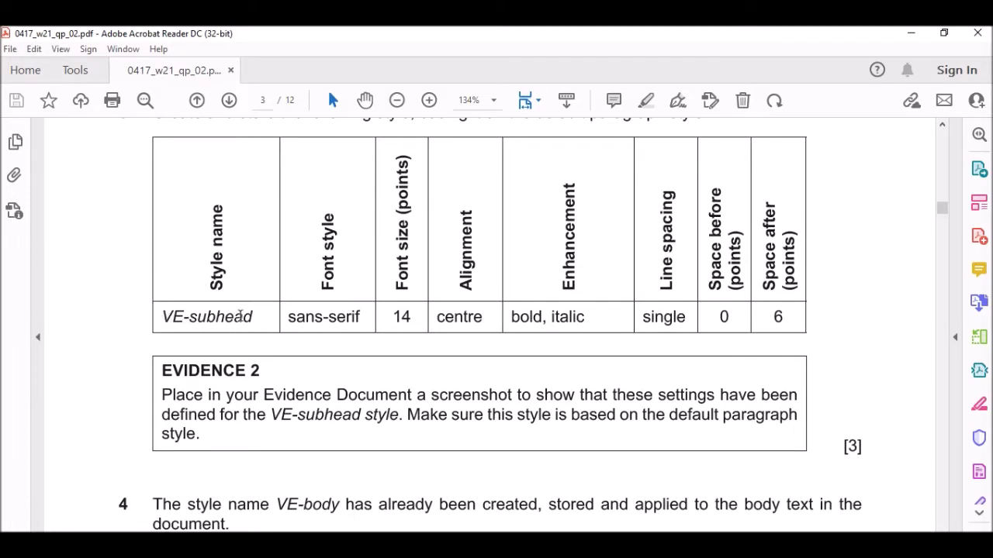
scroll(256, 315, "down", 2)
scroll(341, 279, "up", 1)
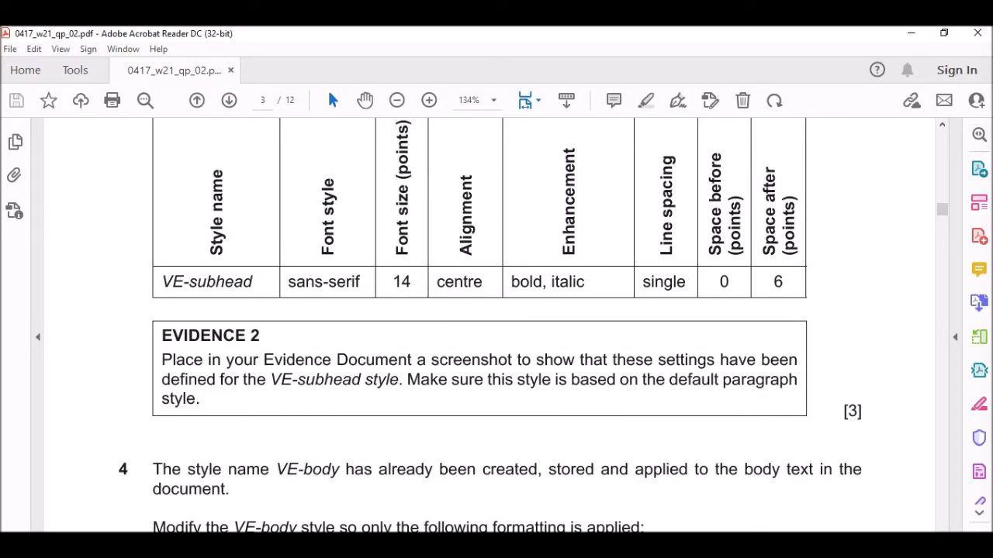
mouse_move(447, 545)
left_click(532, 496)
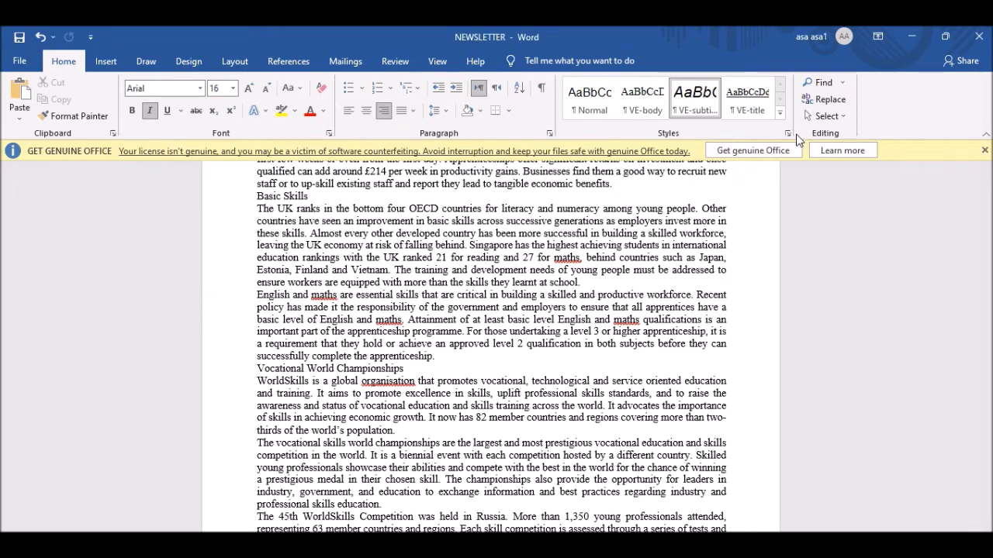
Start a new paragraph style named VE-subhead, copying the name from the exam paper.
left_click(787, 136)
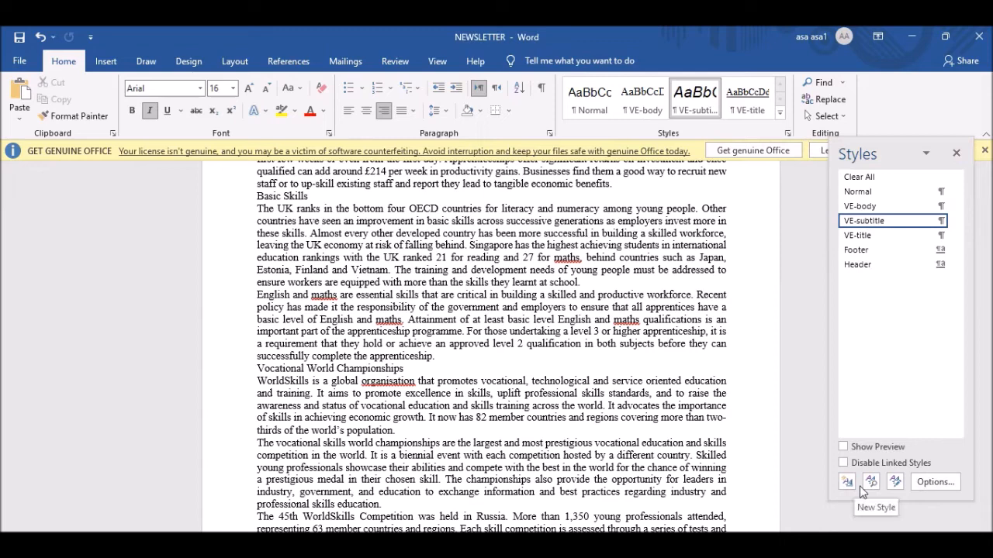
left_click(848, 483)
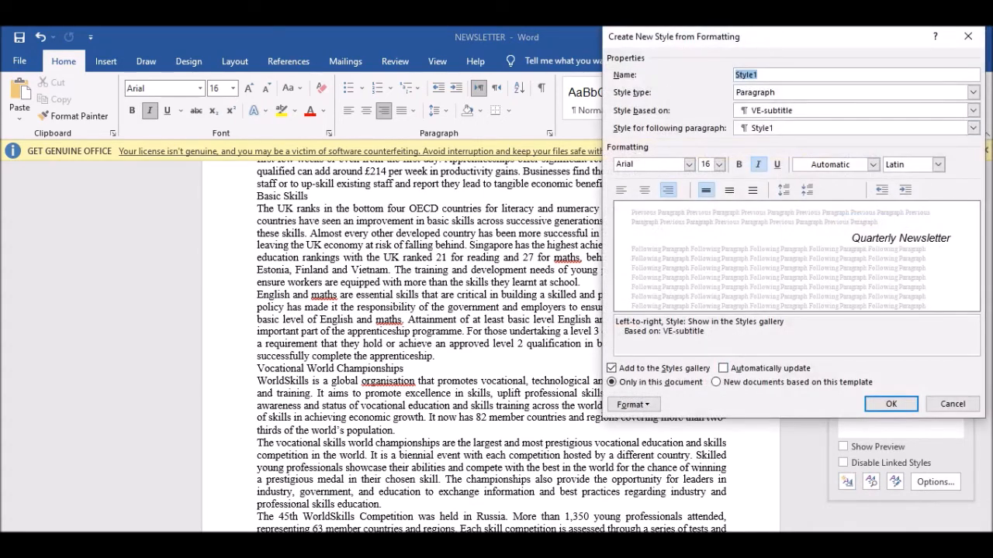
key("alt+Tab")
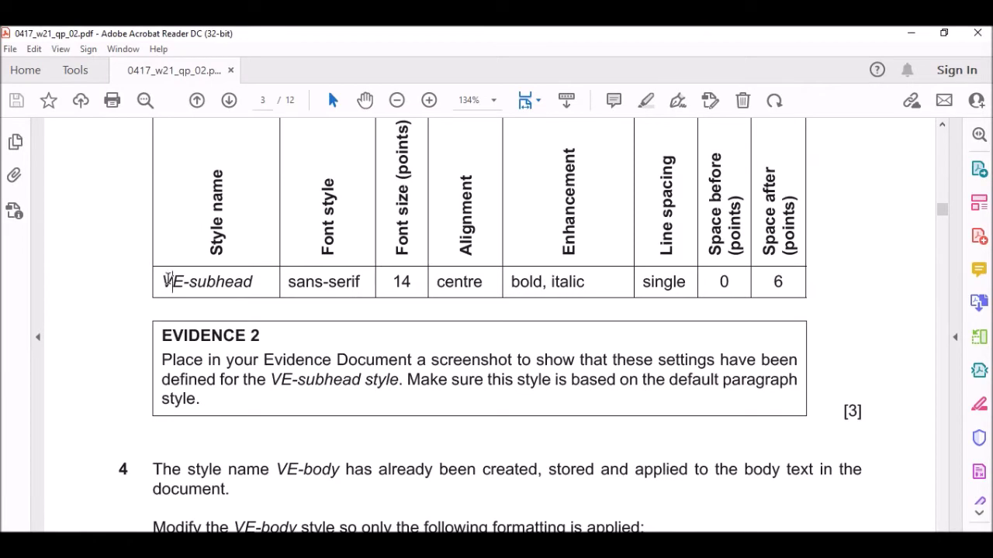
left_click_drag(171, 284, 252, 285)
left_click_drag(162, 283, 255, 279)
key("ctrl+c")
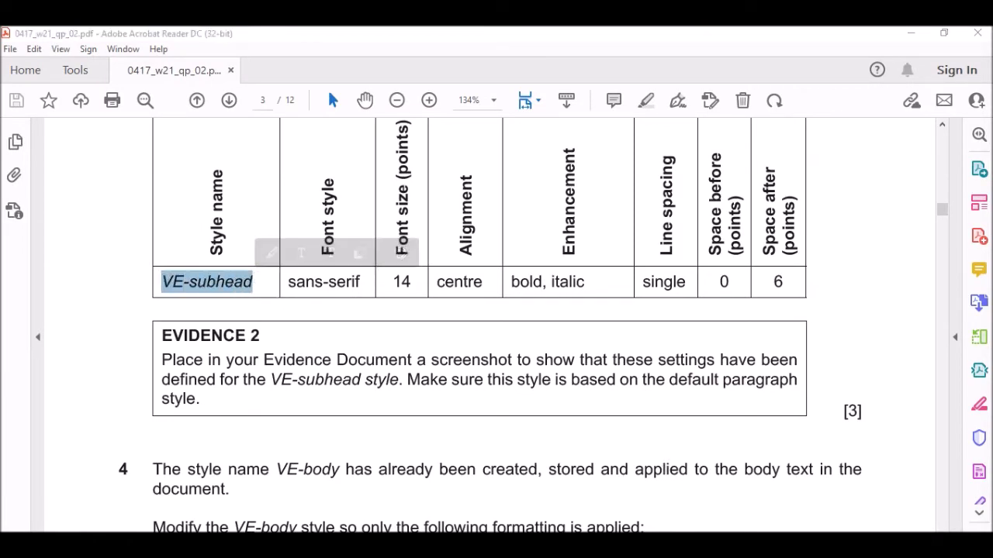
key("alt+Tab")
key("ctrl+v")
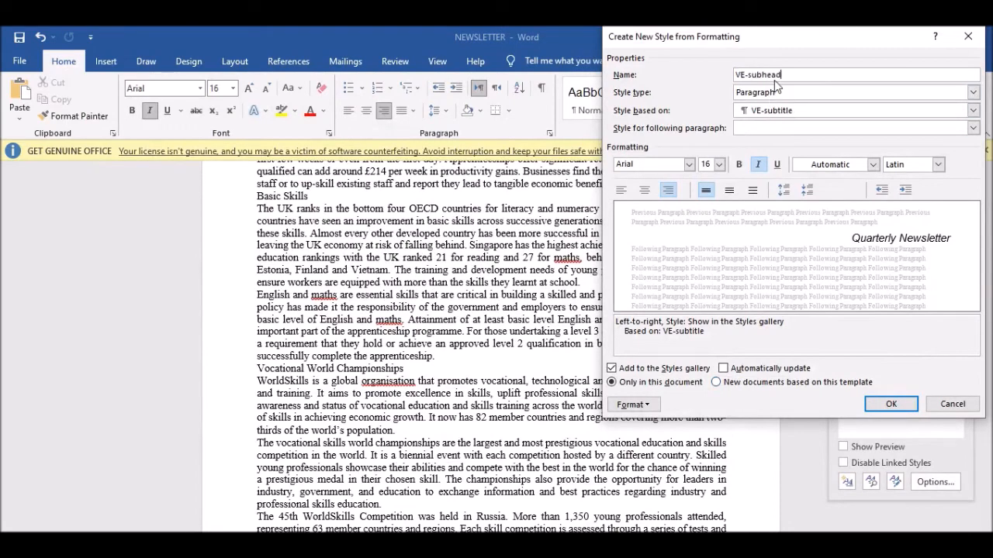
key("alt+Tab")
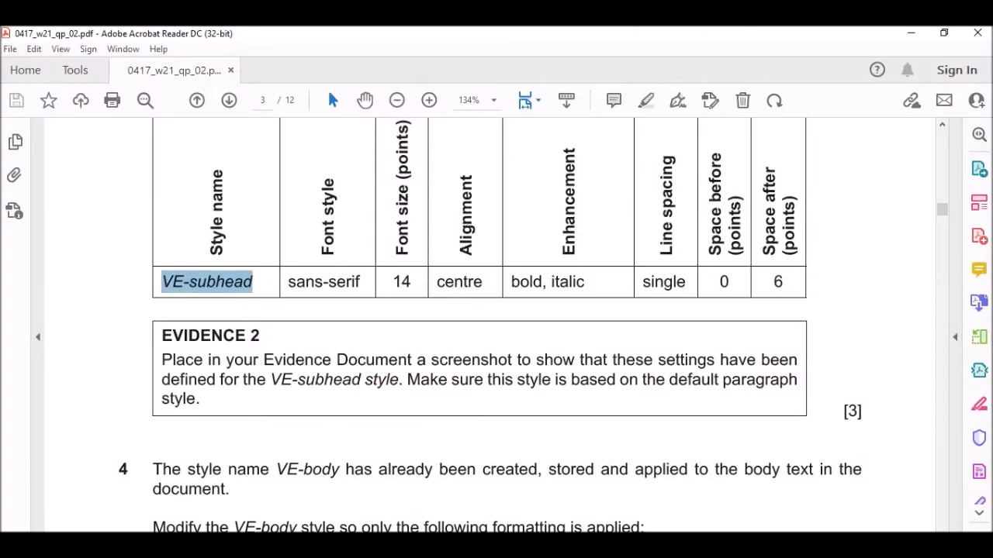
key("alt+Tab")
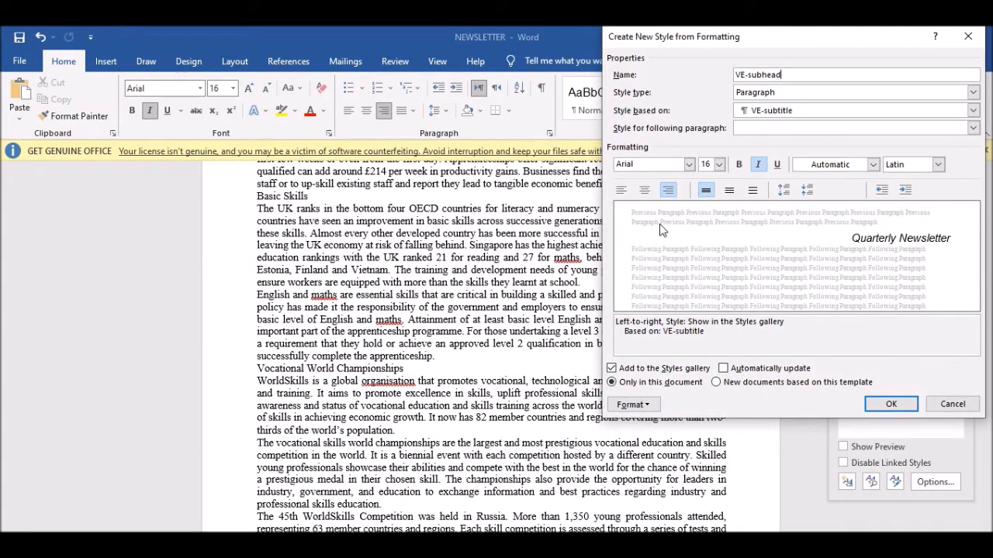
Set the style font to Calibri Light (Headings) and capture the dialog area.
left_click(689, 164)
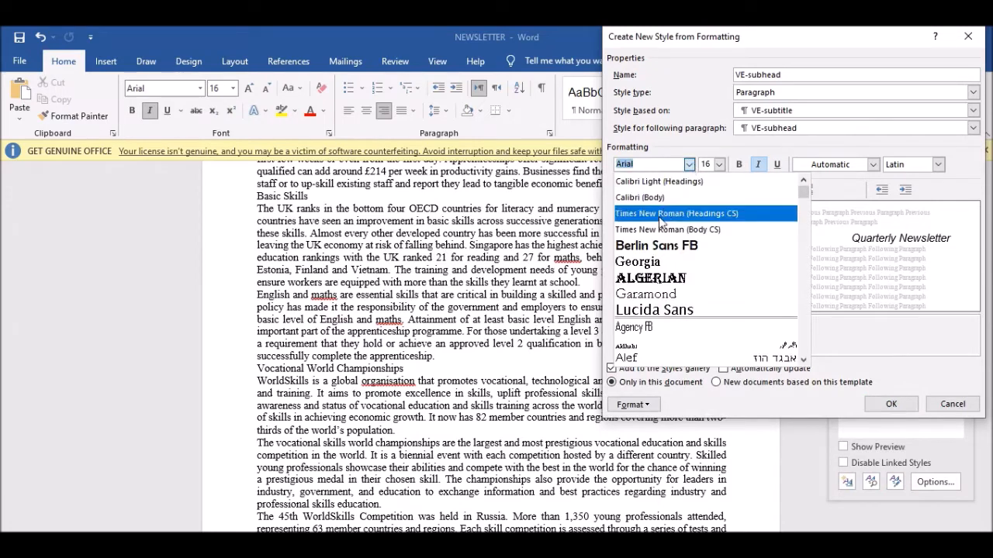
left_click(632, 163)
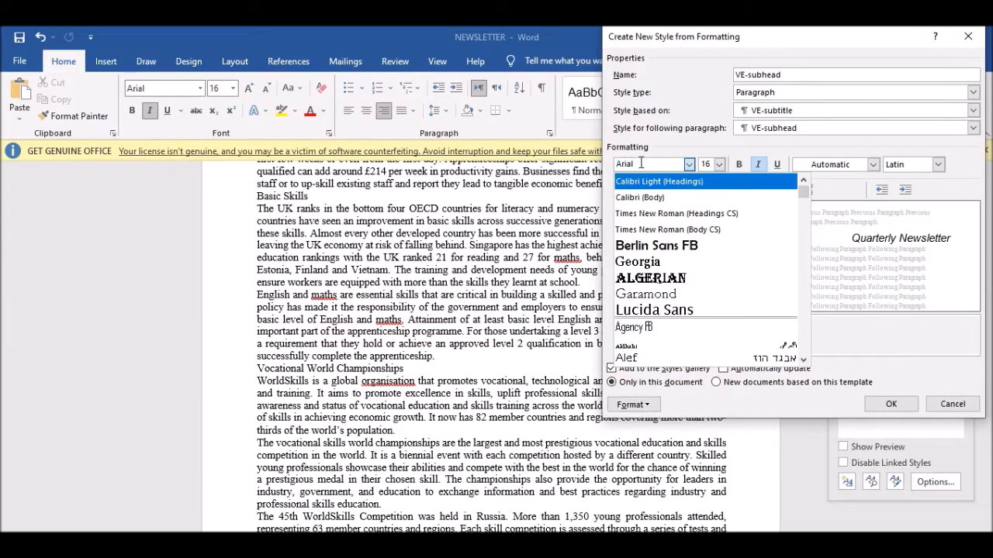
key("Return")
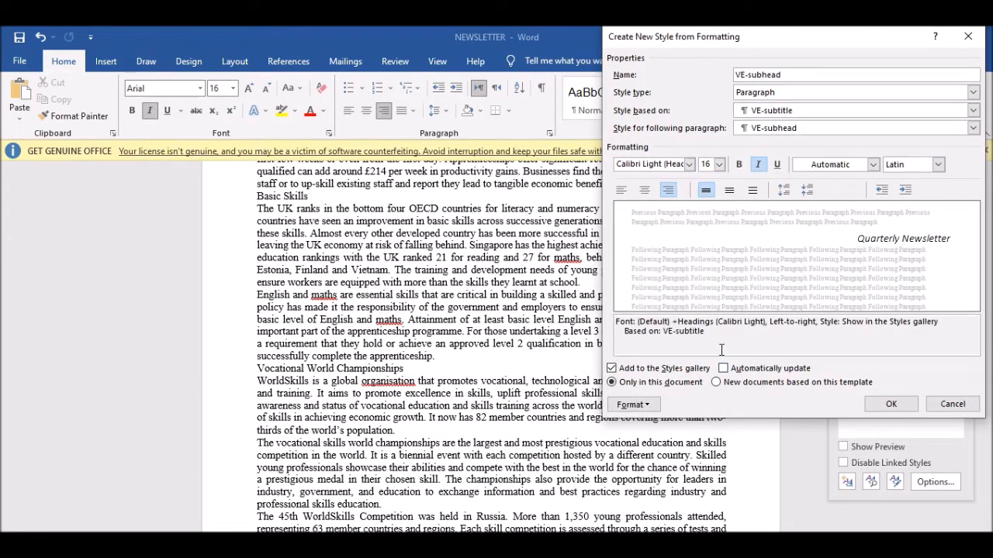
key("Print")
left_click_drag(1, 26, 991, 510)
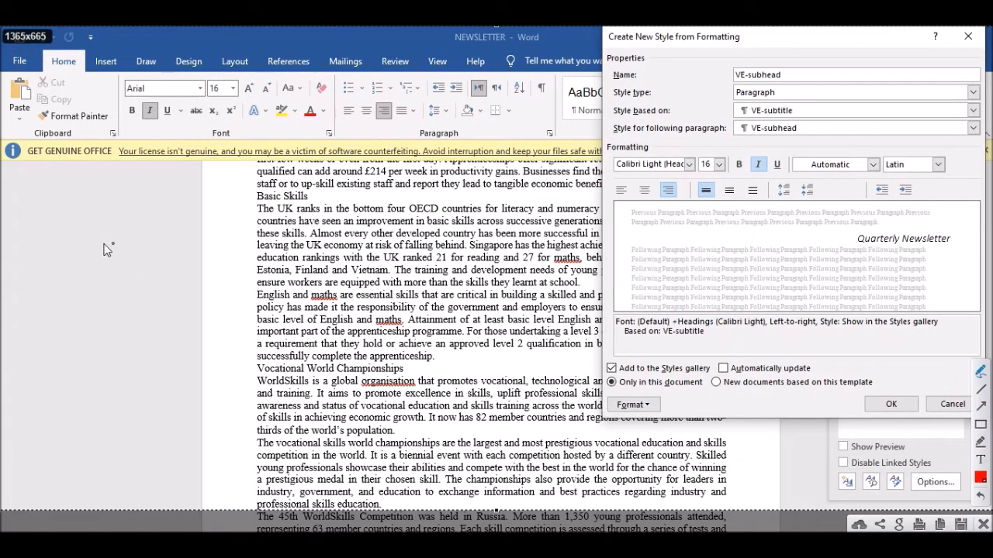
Draw two red freehand S shapes and two red A shapes over the captured text, then close the overlay.
mouse_move(210, 238)
left_mouse_down()
mouse_move(78, 306)
mouse_move(231, 334)
mouse_move(139, 383)
mouse_move(89, 380)
left_mouse_up()
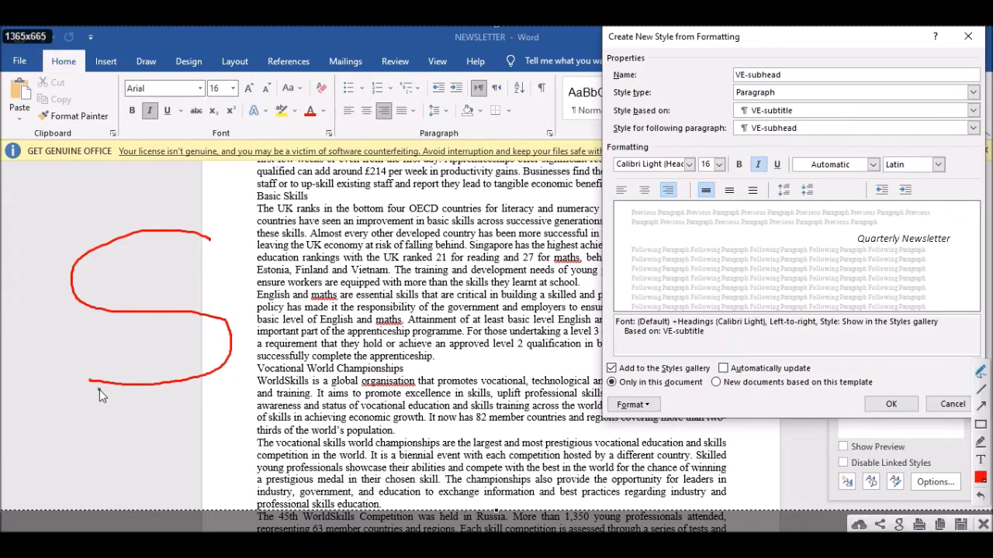
mouse_move(521, 226)
left_mouse_down()
mouse_move(435, 219)
mouse_move(419, 301)
mouse_move(535, 341)
mouse_move(383, 367)
left_mouse_up()
left_click_drag(522, 224, 522, 231)
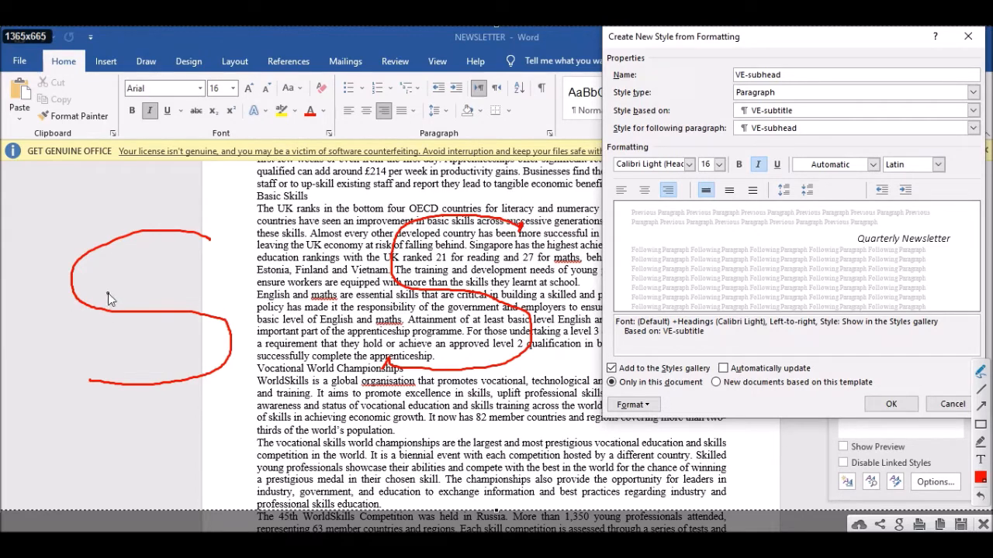
mouse_move(233, 492)
left_mouse_down()
mouse_move(259, 390)
mouse_move(318, 507)
left_mouse_up()
left_click_drag(235, 458, 291, 453)
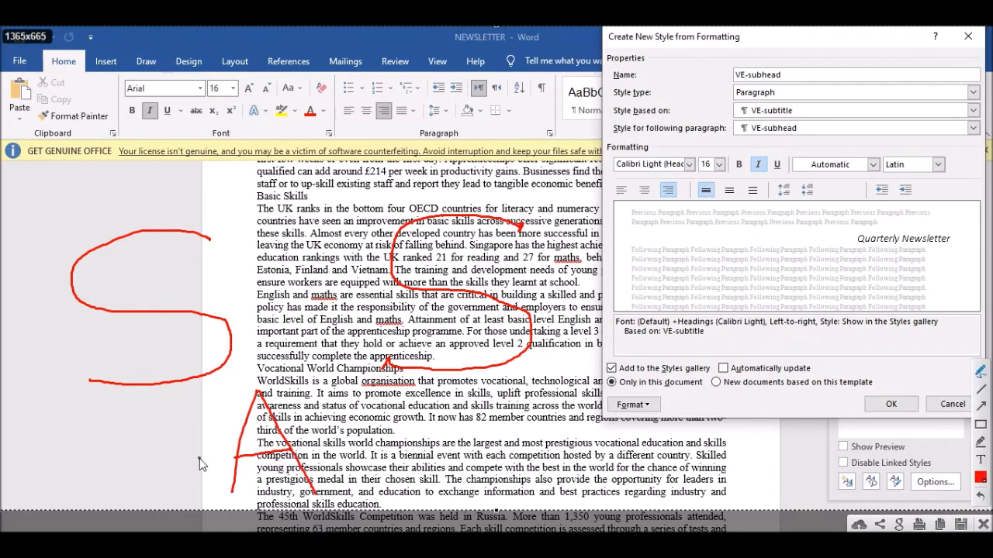
left_click_drag(455, 401, 438, 484)
left_click_drag(456, 401, 499, 477)
left_click_drag(440, 458, 493, 455)
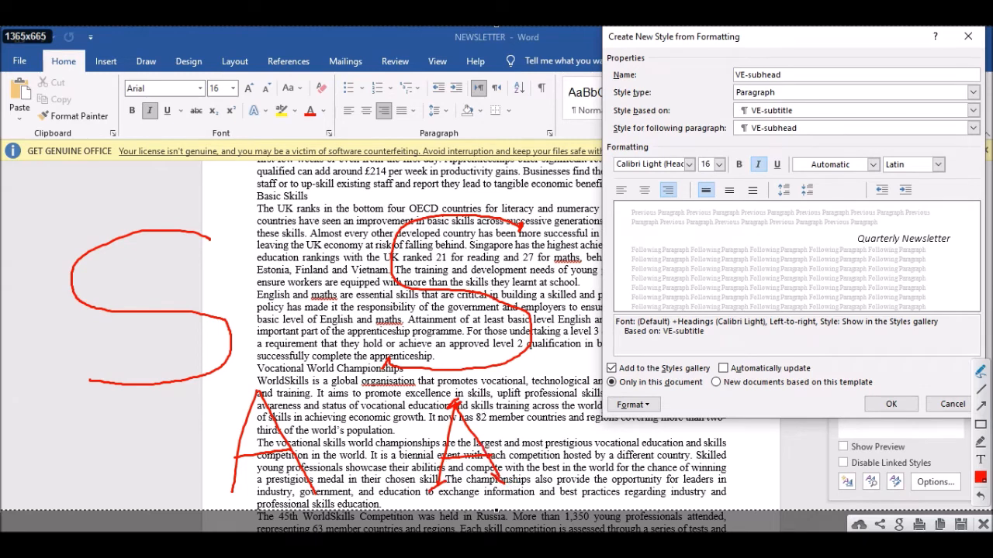
left_click(982, 525)
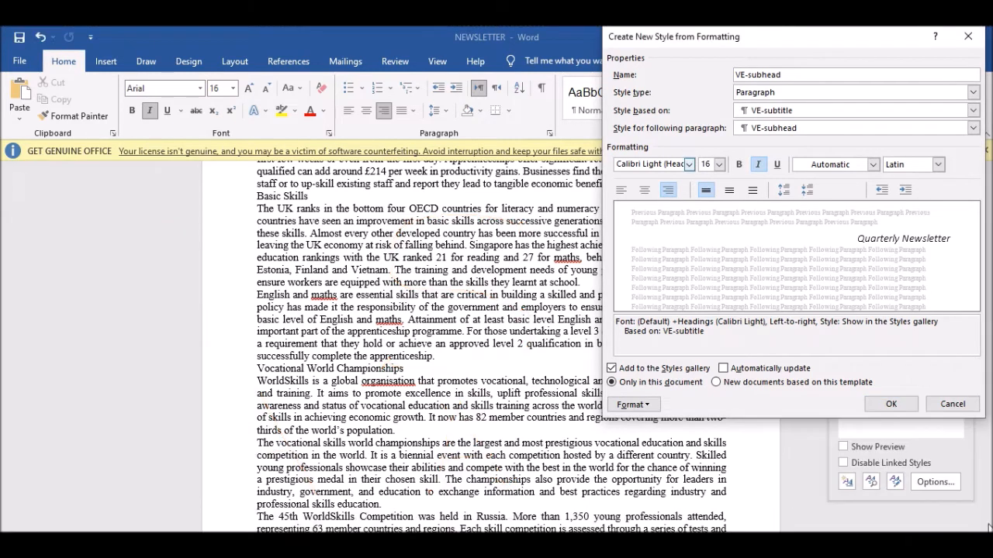
Change the VE-subhead font to the sans-serif Calibri (Body).
left_click(688, 165)
scroll(672, 279, "down", 2)
scroll(672, 278, "up", 2)
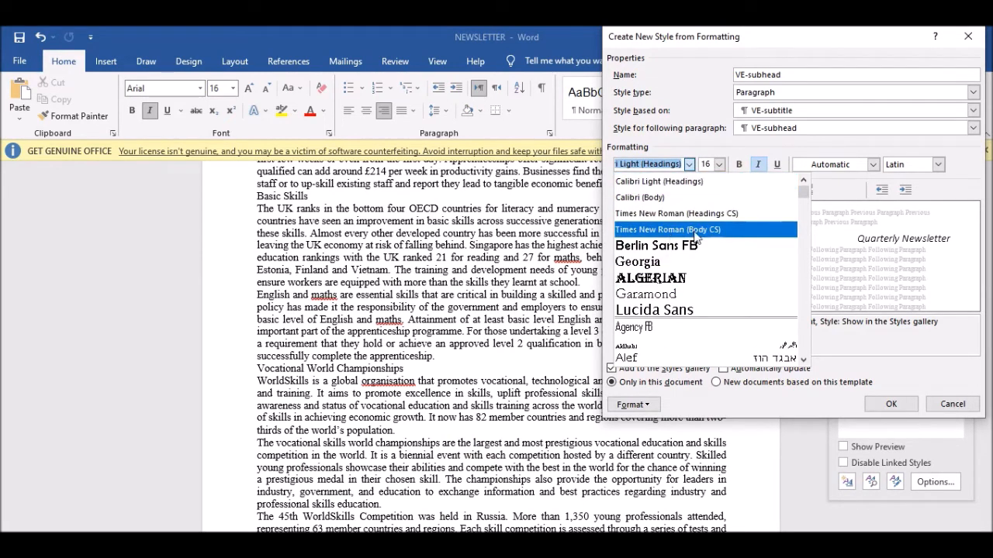
left_click(646, 199)
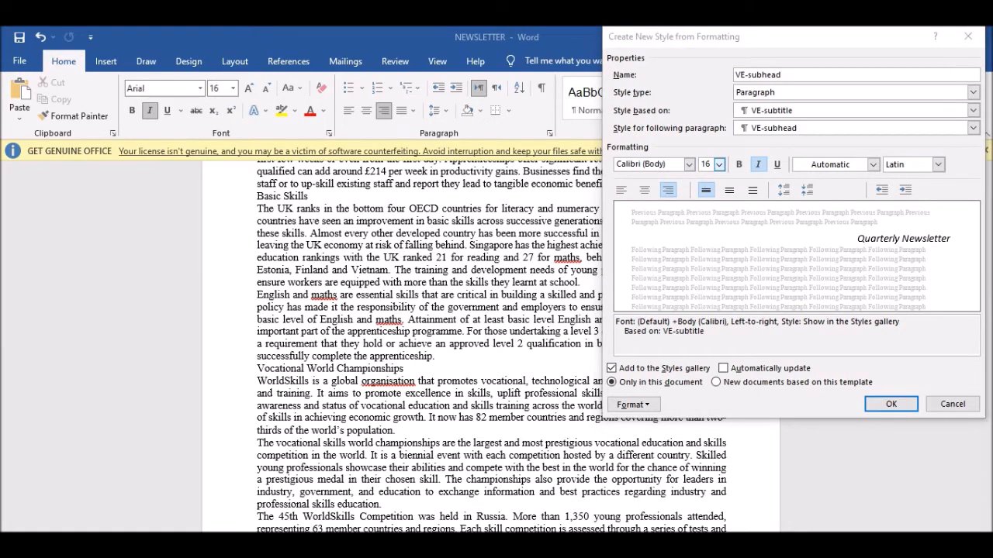
key("alt+Tab")
left_click_drag(286, 280, 364, 278)
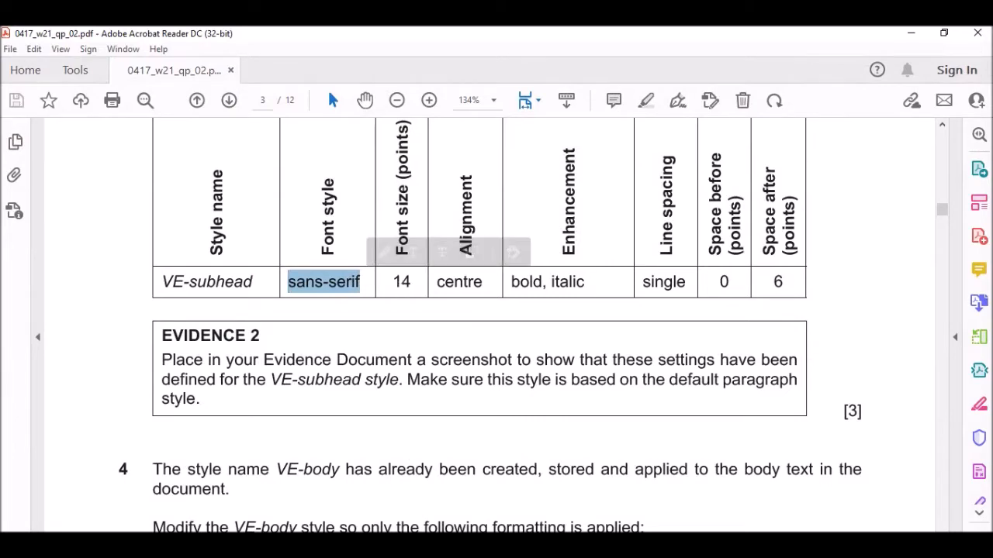
key("alt+Tab")
Set the VE-subhead style to 14 pt, centred and bold.
left_click(720, 168)
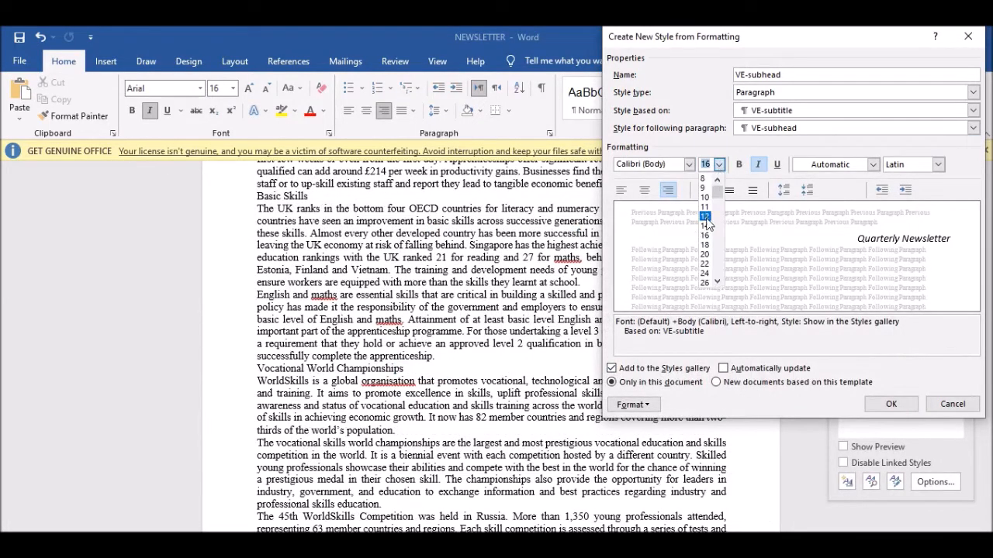
left_click(707, 230)
key("alt+Tab")
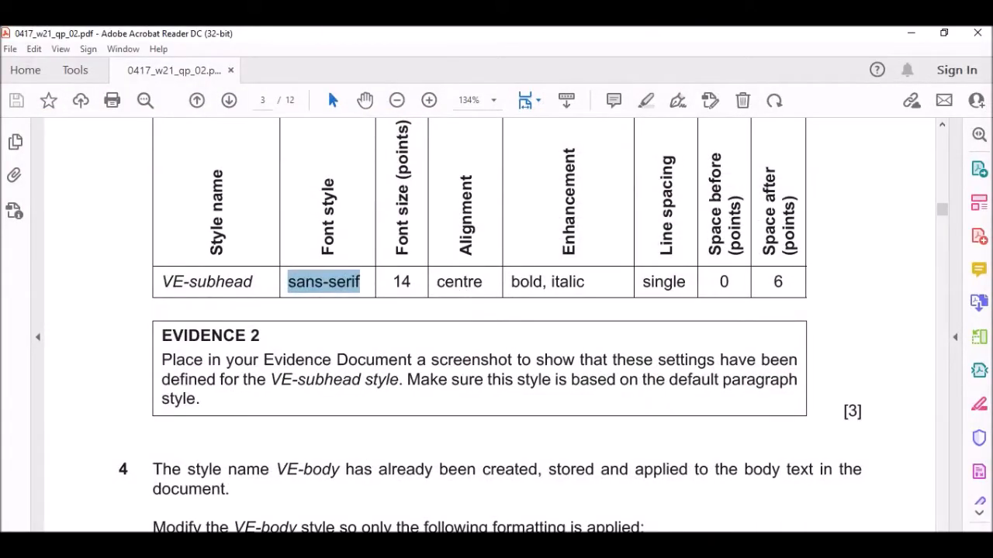
key("alt+Tab")
left_click(644, 190)
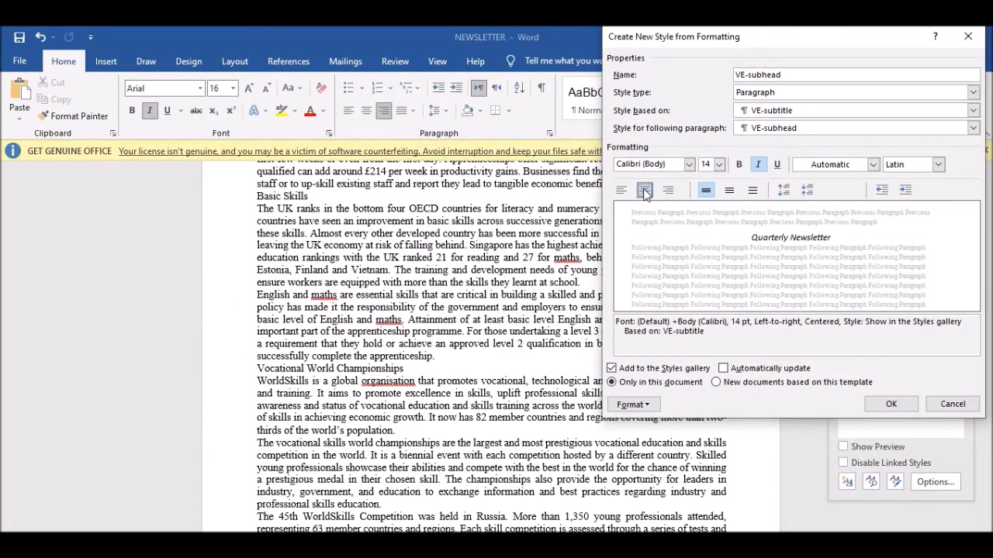
key("alt+Tab")
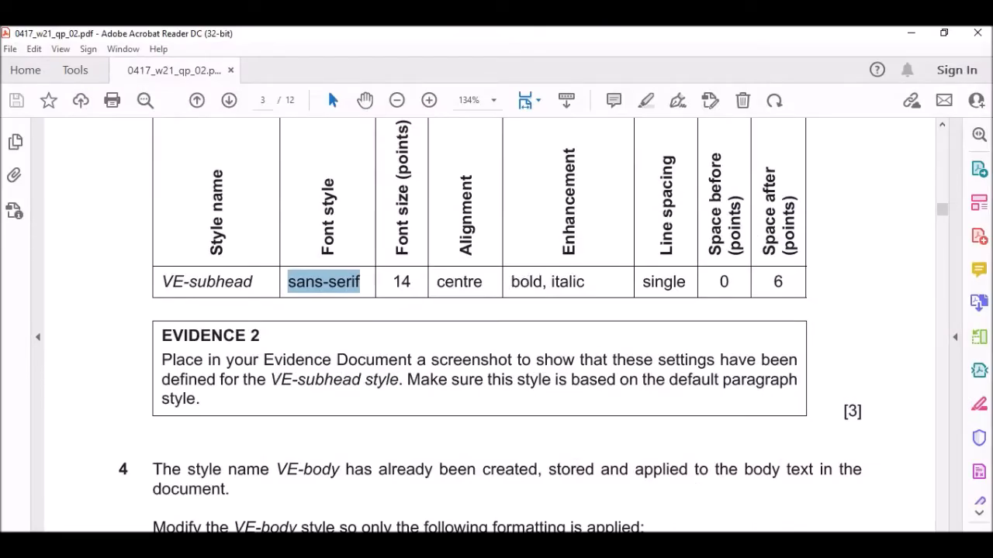
key("alt+Tab")
left_click(740, 165)
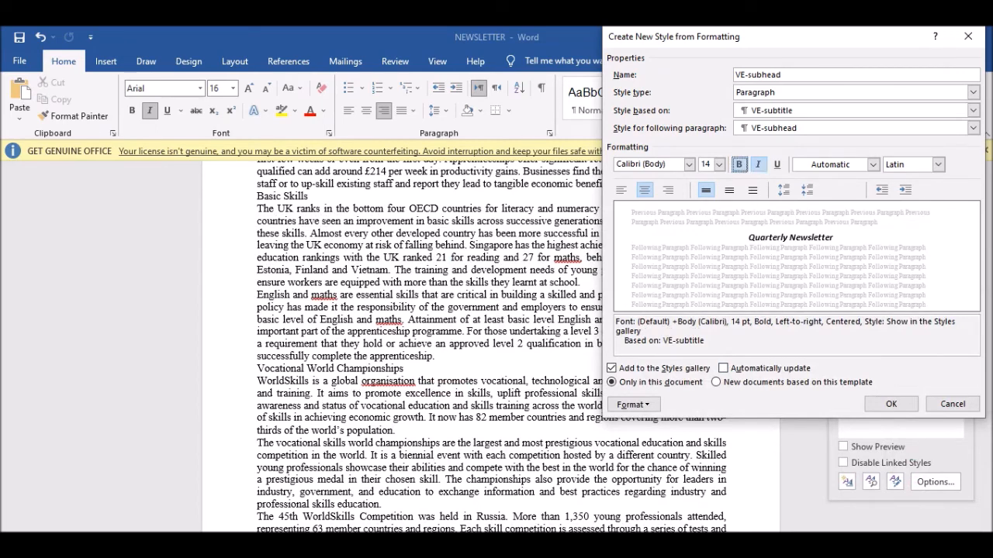
key("alt+Tab")
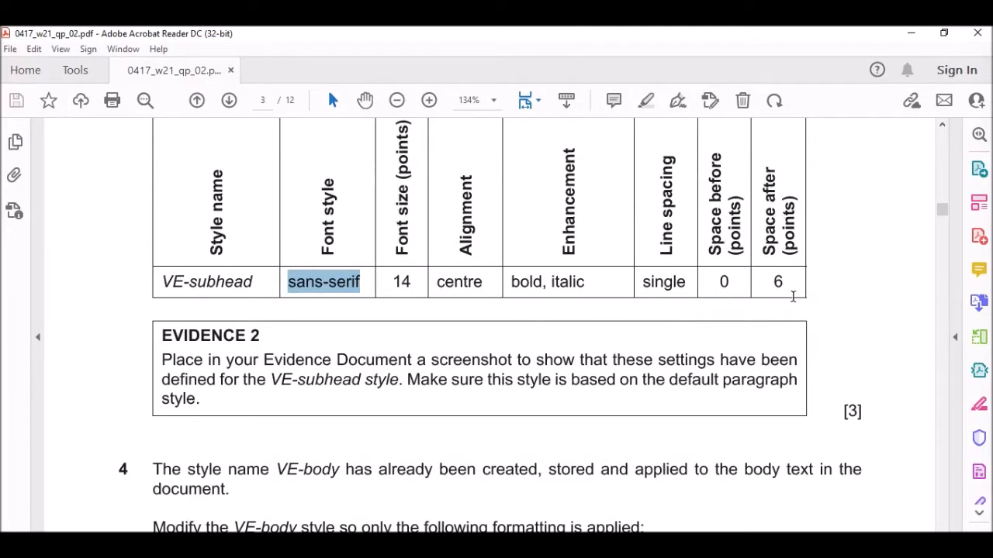
mouse_move(625, 552)
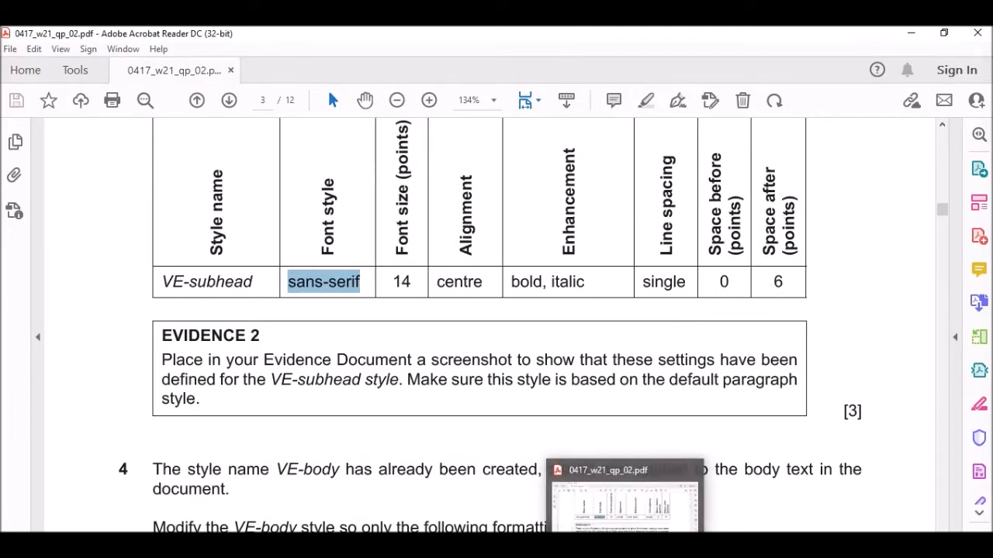
left_click(625, 552)
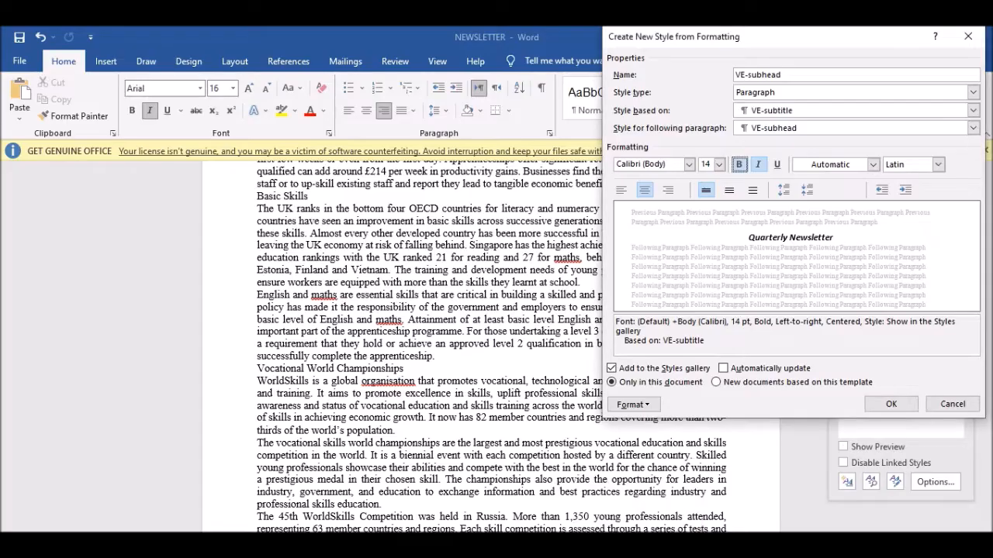
left_click(632, 404)
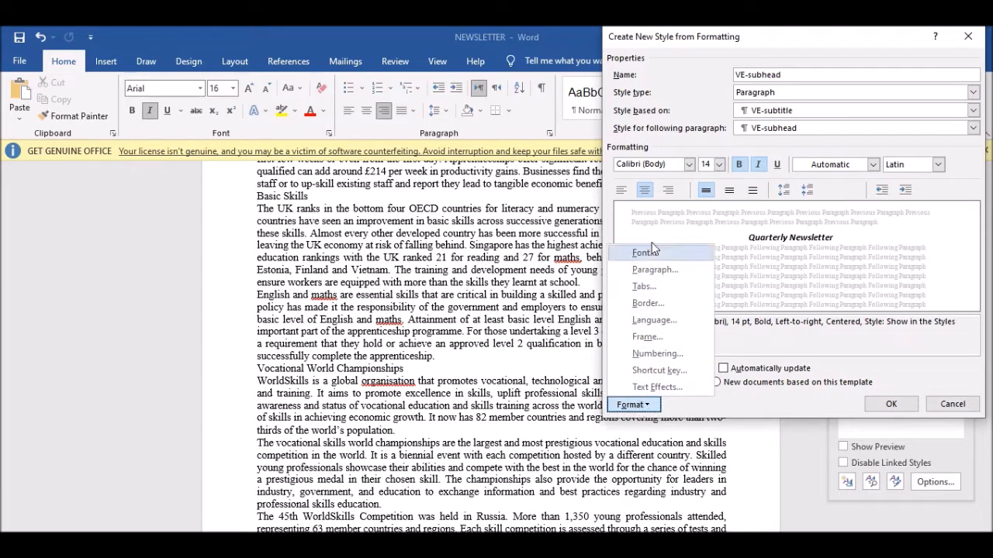
left_click(654, 270)
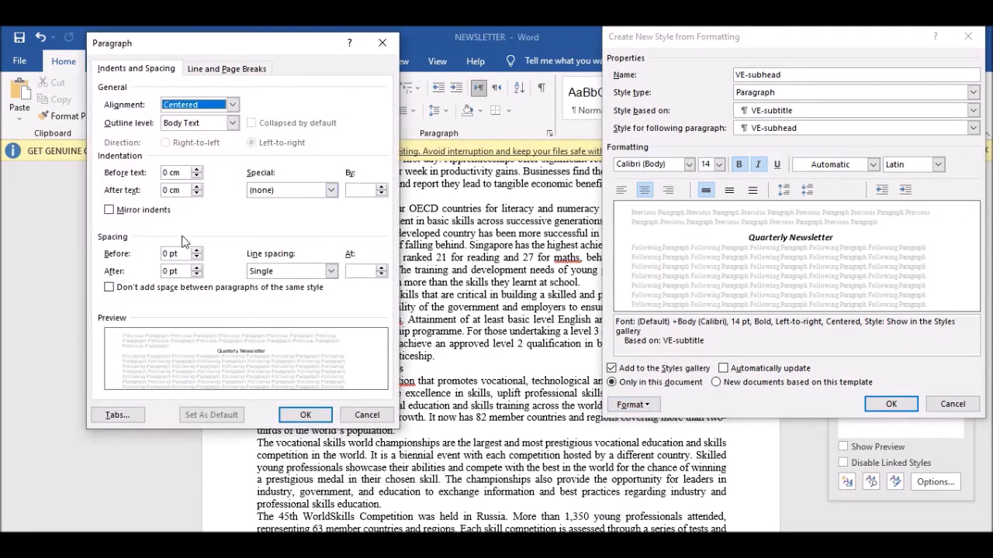
left_click(289, 270)
left_click(288, 272)
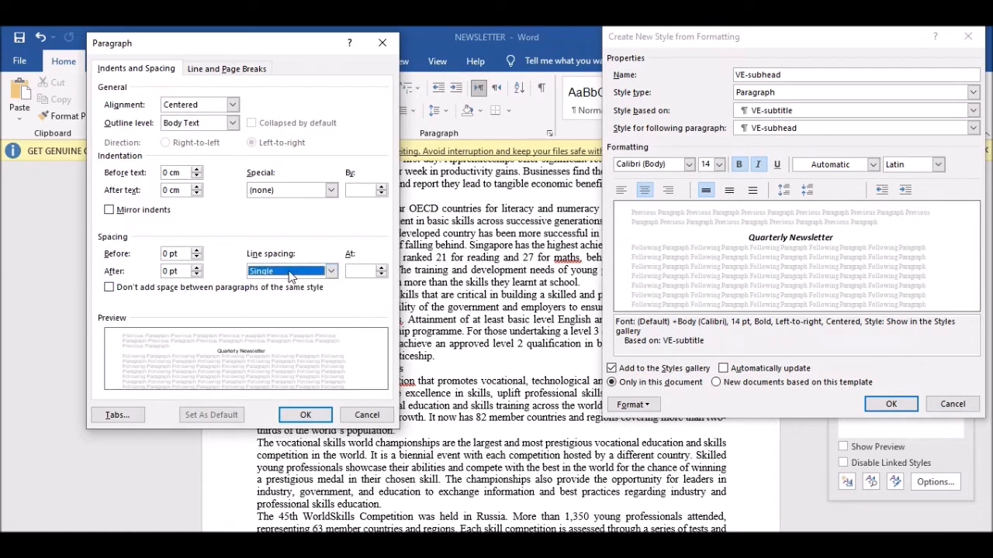
left_click(169, 270)
key("BackSpace")
left_click_drag(280, 39, 461, 33)
left_click(545, 544)
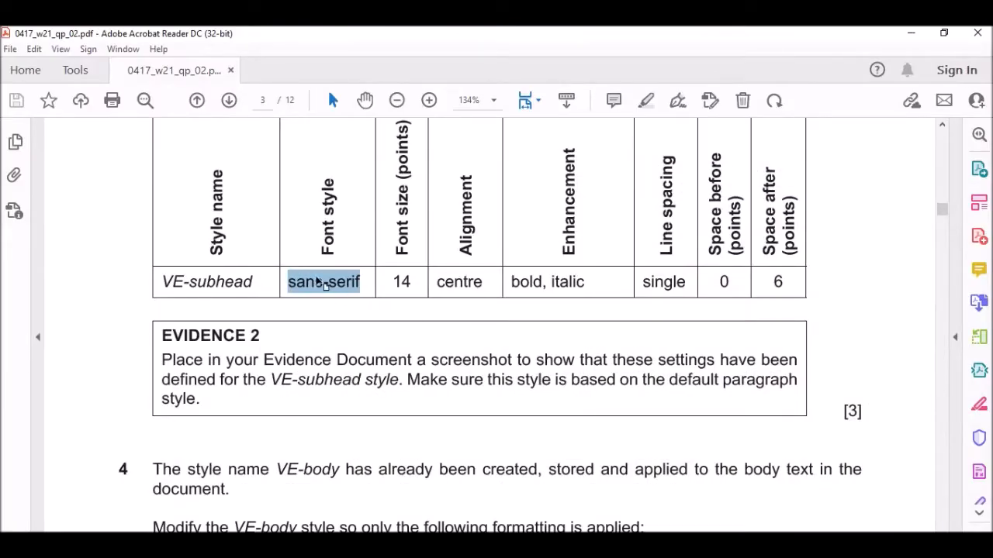
scroll(527, 259, "down", 2)
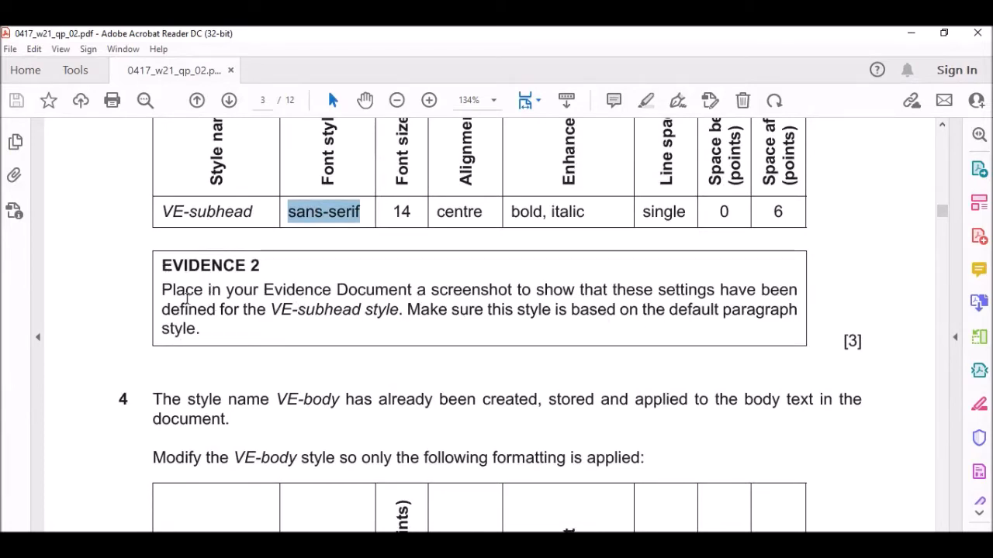
left_click_drag(184, 295, 669, 290)
left_click_drag(273, 310, 512, 310)
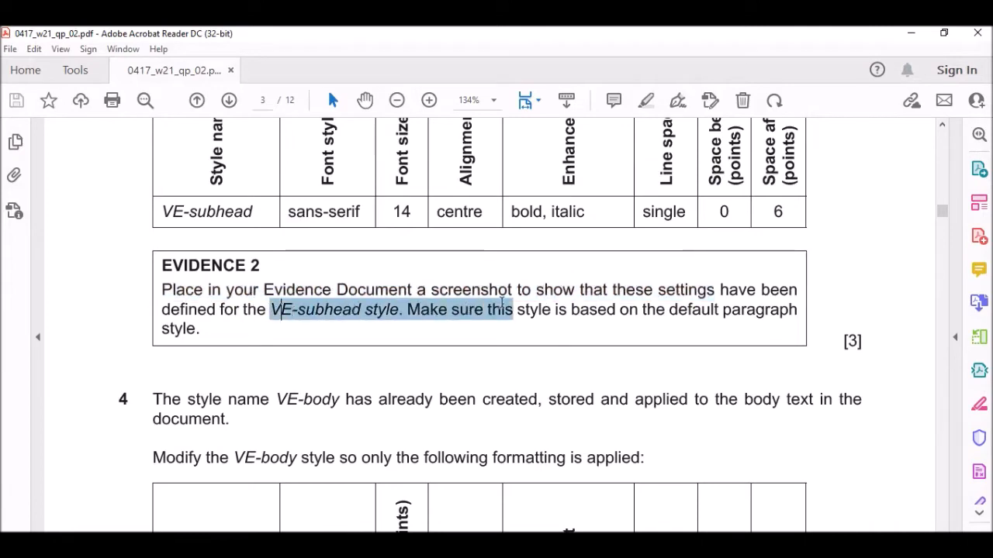
left_click(856, 308)
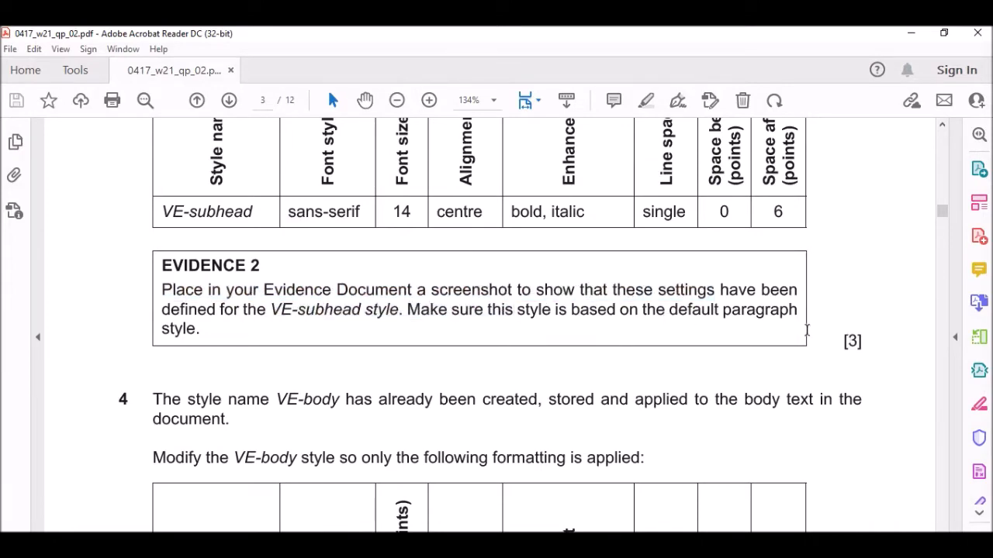
scroll(499, 226, "up", 2)
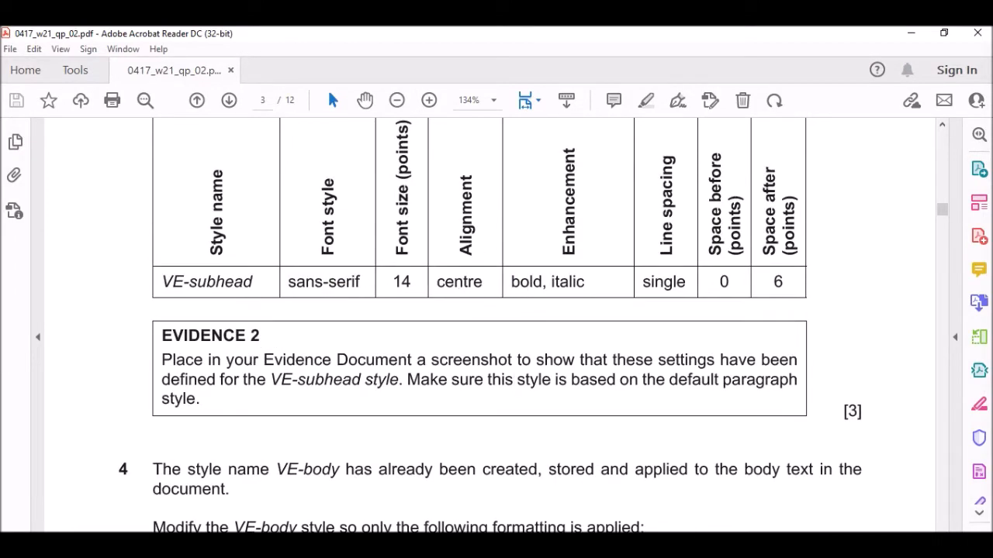
key("alt+Tab")
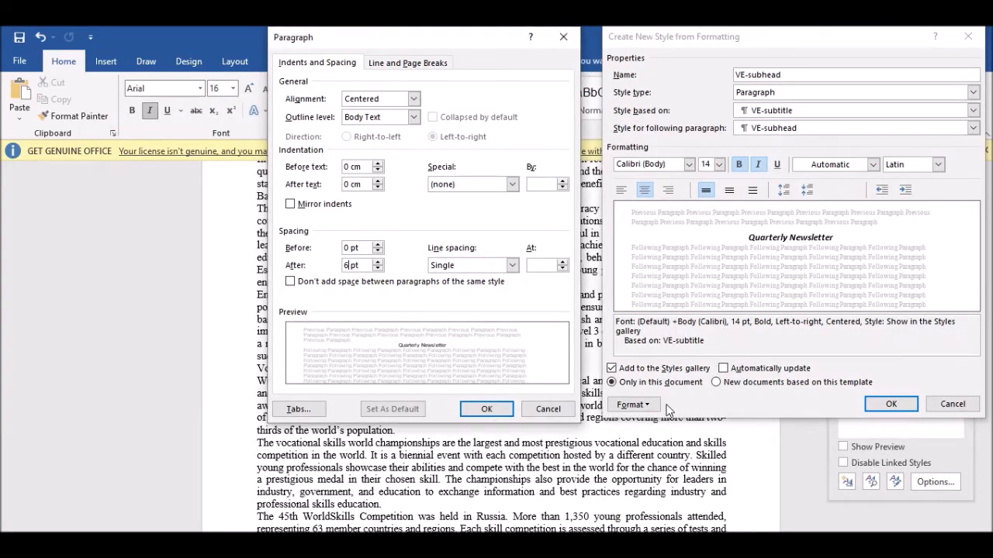
Capture both style dialogs and tick the spacing, font, size and style name in red.
key("Print")
mouse_move(264, 26)
left_mouse_down()
mouse_move(698, 401)
mouse_move(981, 421)
left_mouse_up()
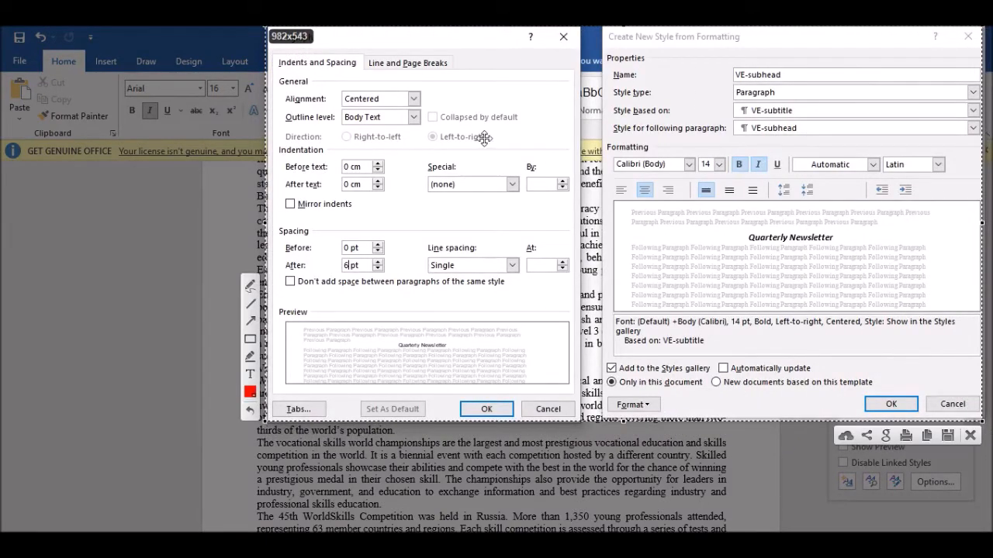
left_click(250, 287)
mouse_move(328, 234)
left_mouse_down()
mouse_move(335, 244)
mouse_move(353, 222)
left_mouse_up()
mouse_move(332, 265)
left_mouse_down()
mouse_move(332, 274)
mouse_move(344, 261)
left_mouse_up()
left_click_drag(470, 259, 494, 247)
mouse_move(634, 156)
left_mouse_down()
mouse_move(653, 146)
mouse_move(704, 160)
mouse_move(713, 142)
left_mouse_up()
mouse_move(730, 151)
left_mouse_down()
mouse_move(742, 145)
mouse_move(761, 159)
mouse_move(767, 145)
left_mouse_up()
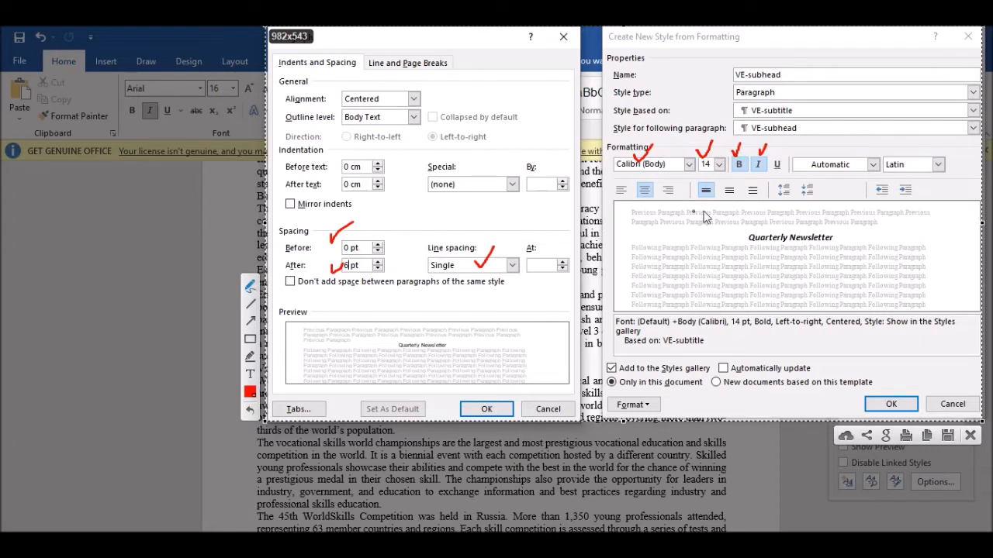
mouse_move(786, 73)
left_mouse_down()
mouse_move(796, 81)
mouse_move(808, 64)
left_mouse_up()
Undo the red ticks, copy the capture, and confirm 0 pt before, 6 pt after spacing.
left_click(252, 414)
left_click(253, 414)
left_click(252, 414)
left_click(253, 414)
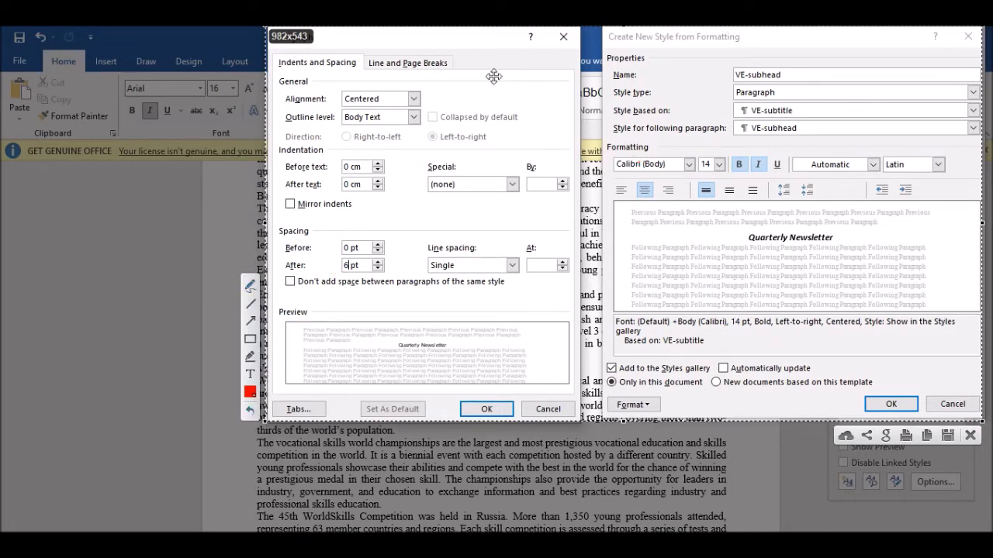
left_click(927, 435)
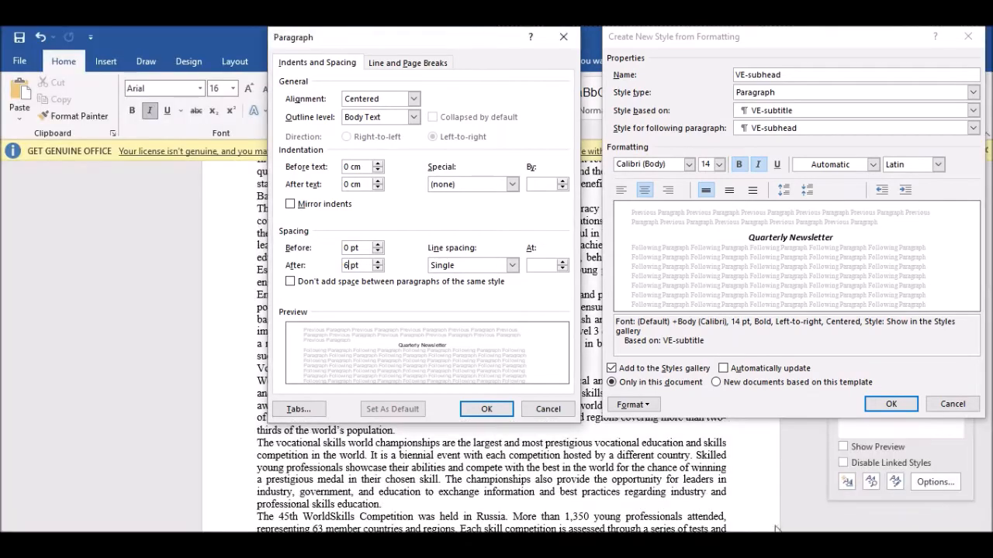
left_click(489, 410)
Create the VE-subhead style and paste its screenshot under Step 3 of the evidence document.
left_click(891, 405)
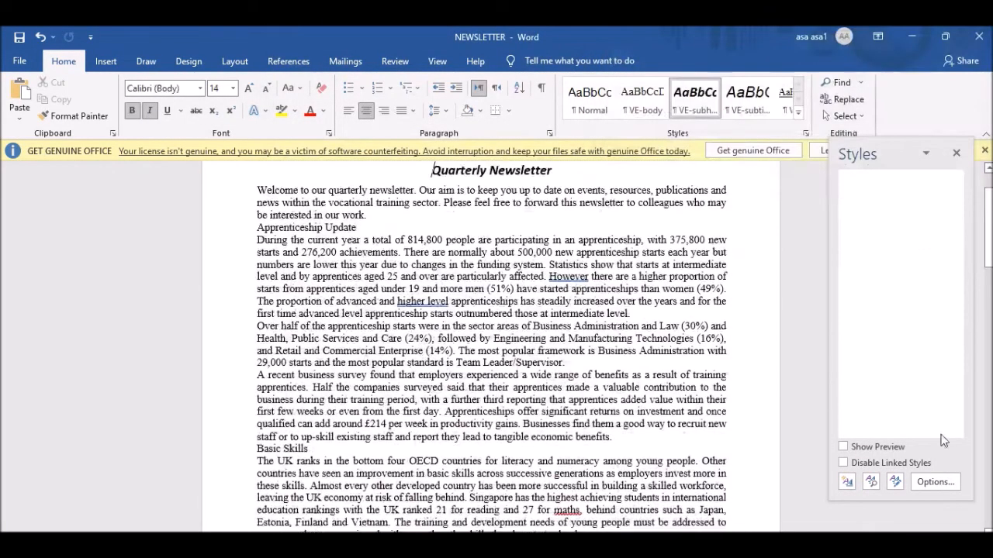
left_click(449, 545)
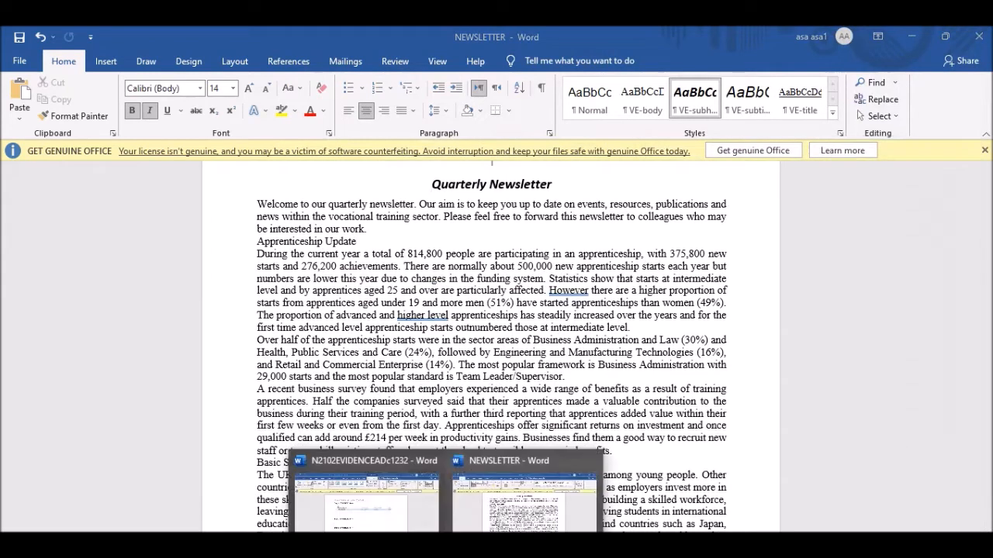
left_click(367, 498)
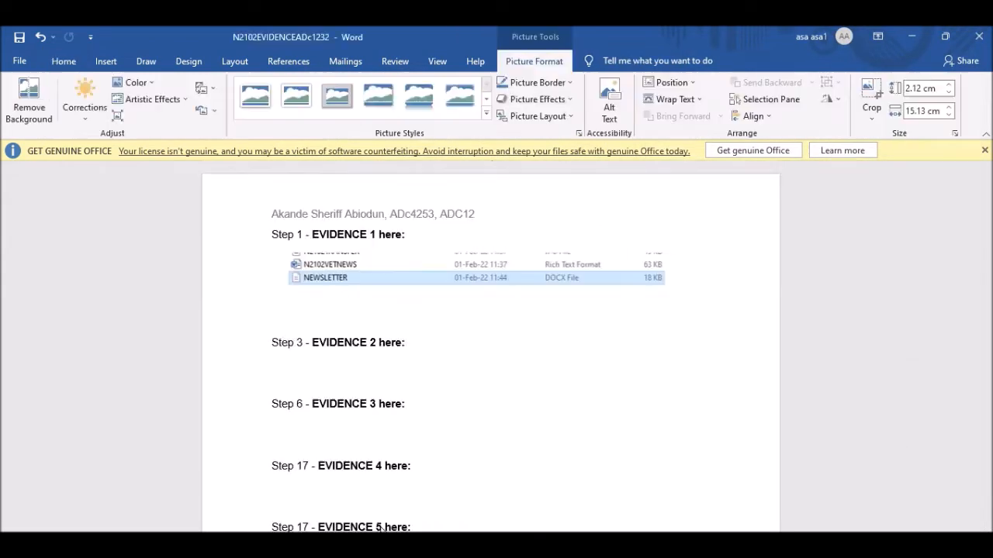
left_click(325, 370)
key("ctrl+v")
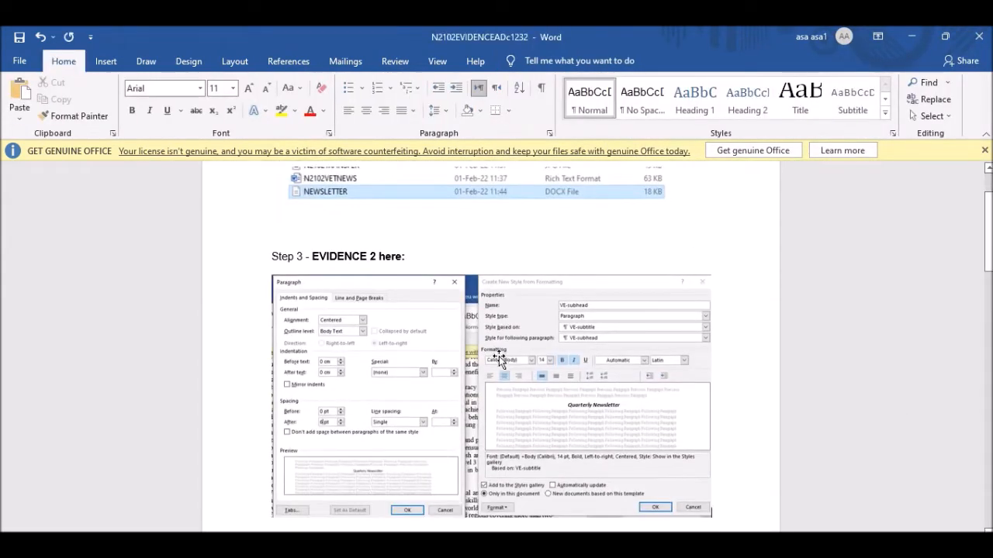
Switch back to the NEWSLETTER document.
left_click(448, 545)
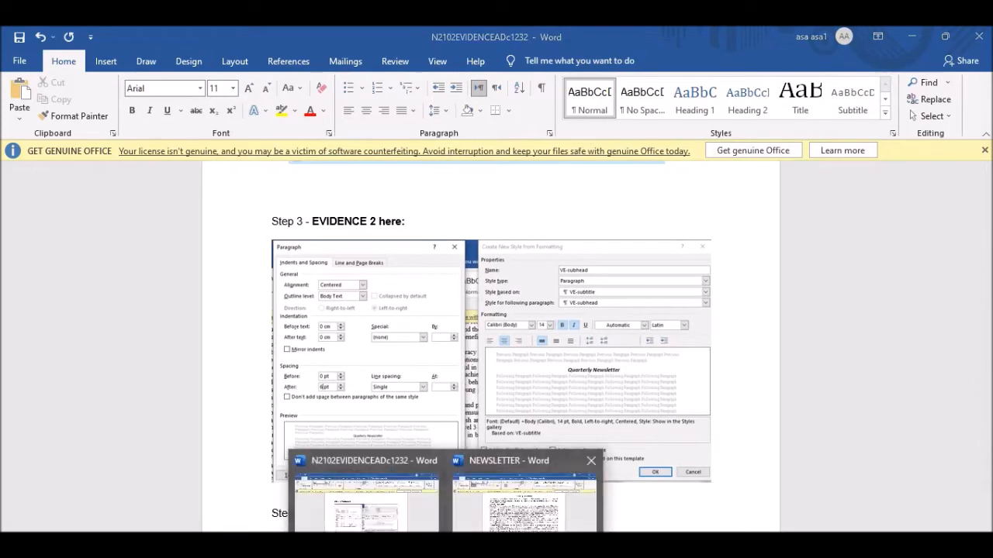
left_click(524, 515)
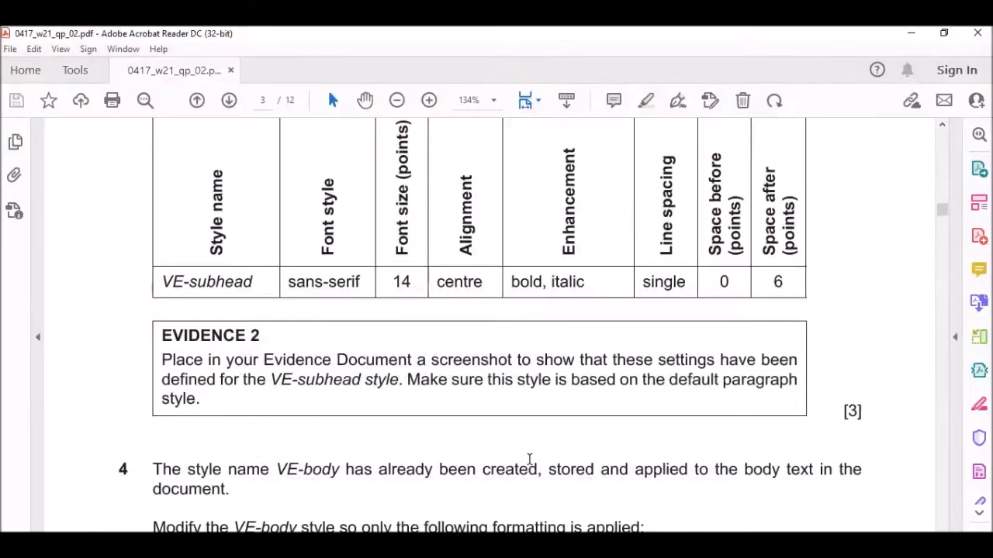
scroll(372, 284, "down", 8)
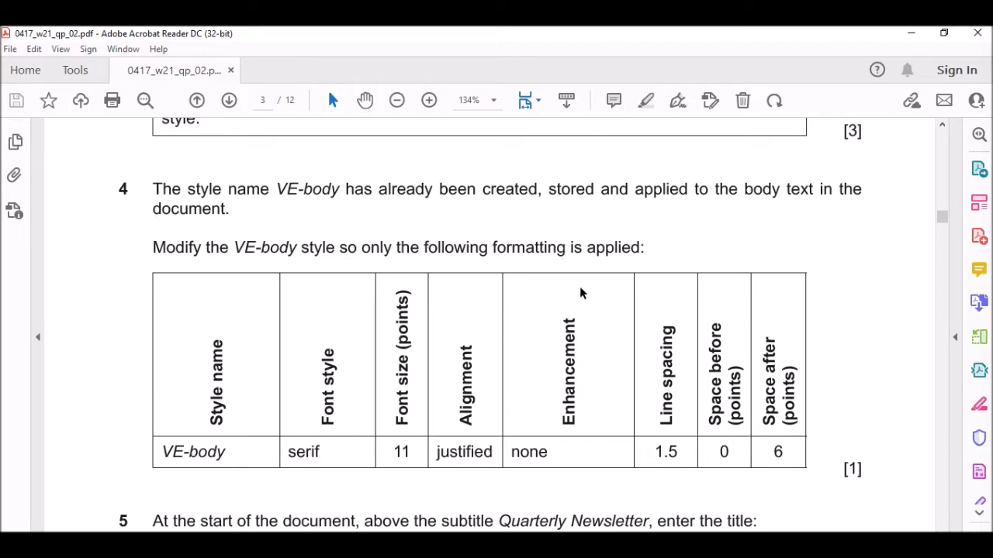
Open the VE-body style for modification and review its requirements in the exam paper.
scroll(580, 293, "down", 5)
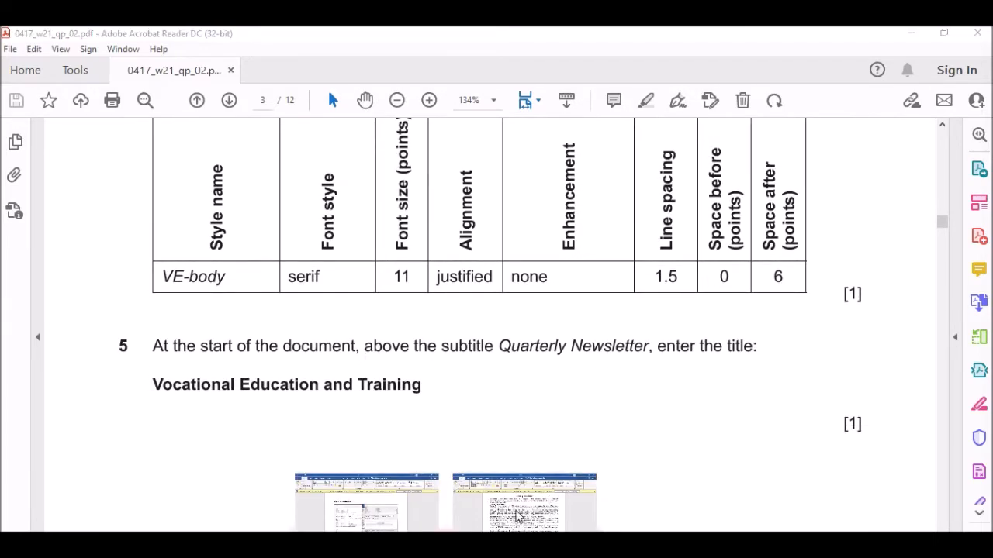
left_click(520, 513)
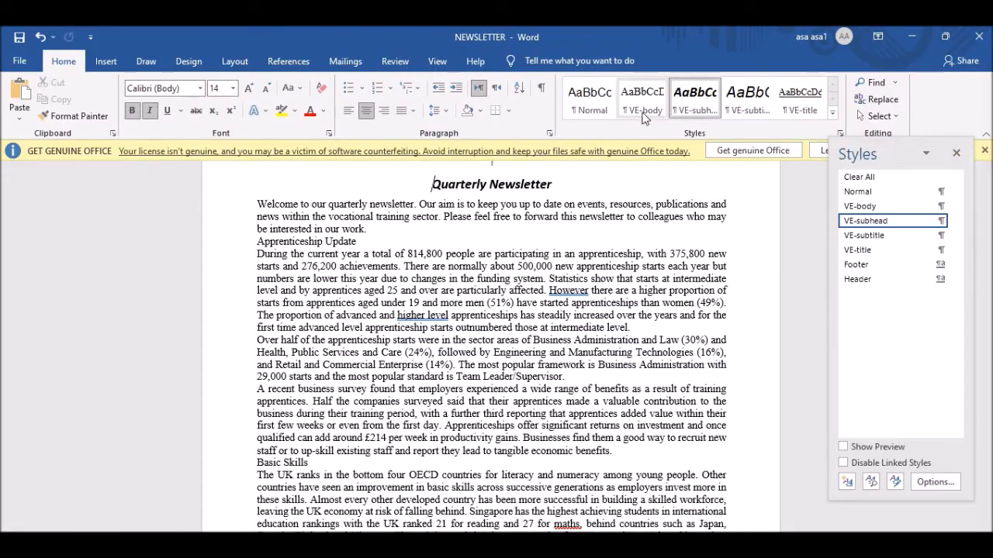
left_click(871, 208)
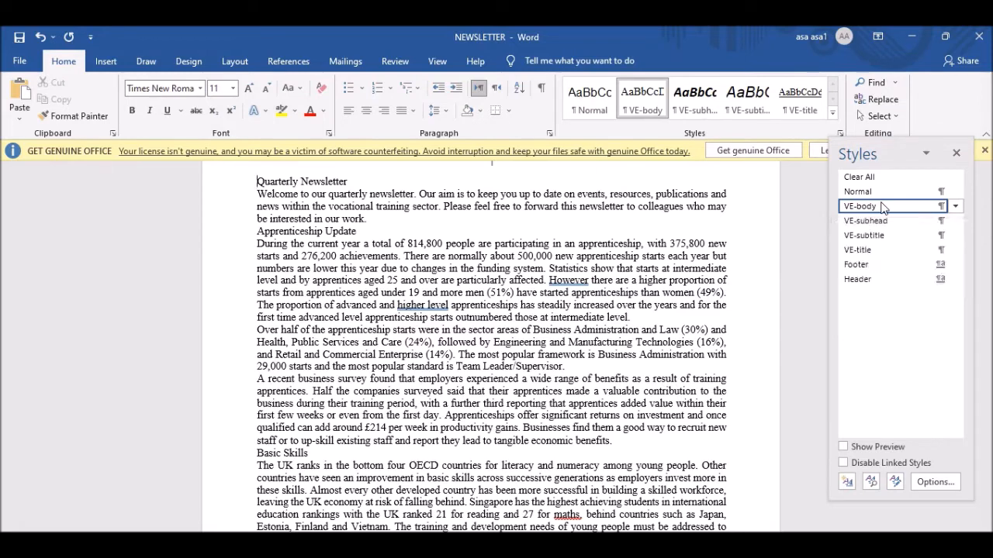
right_click(883, 207)
left_click(832, 244)
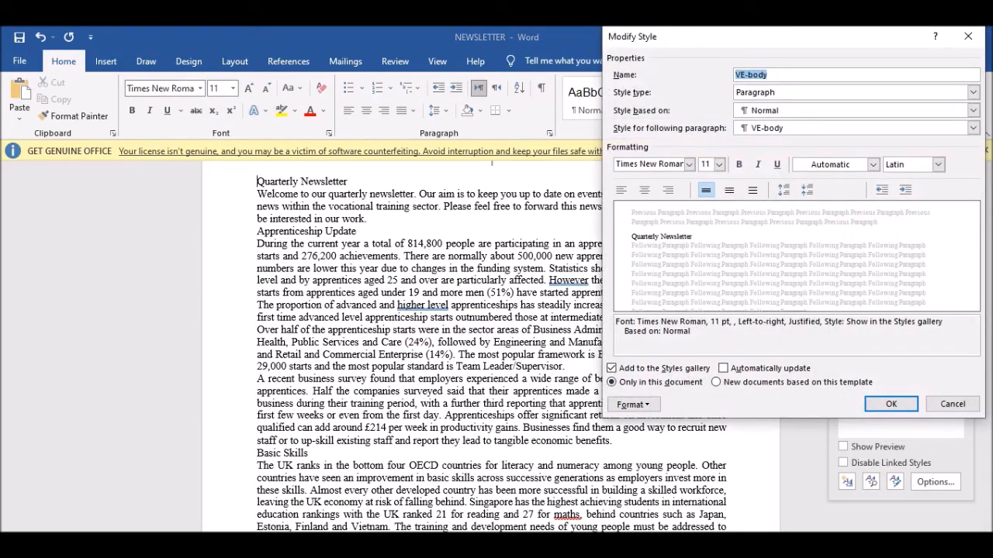
key("alt+Tab")
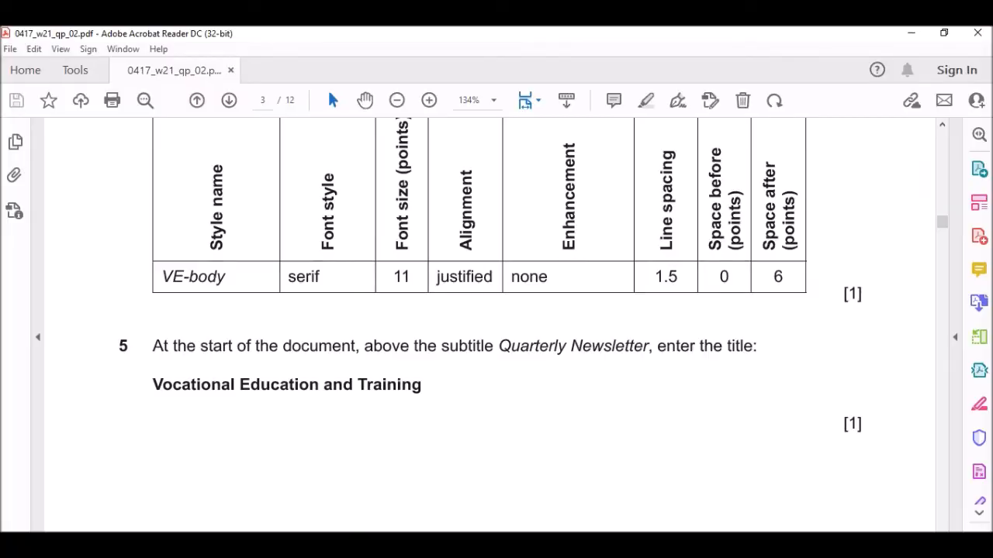
left_click_drag(169, 273, 226, 277)
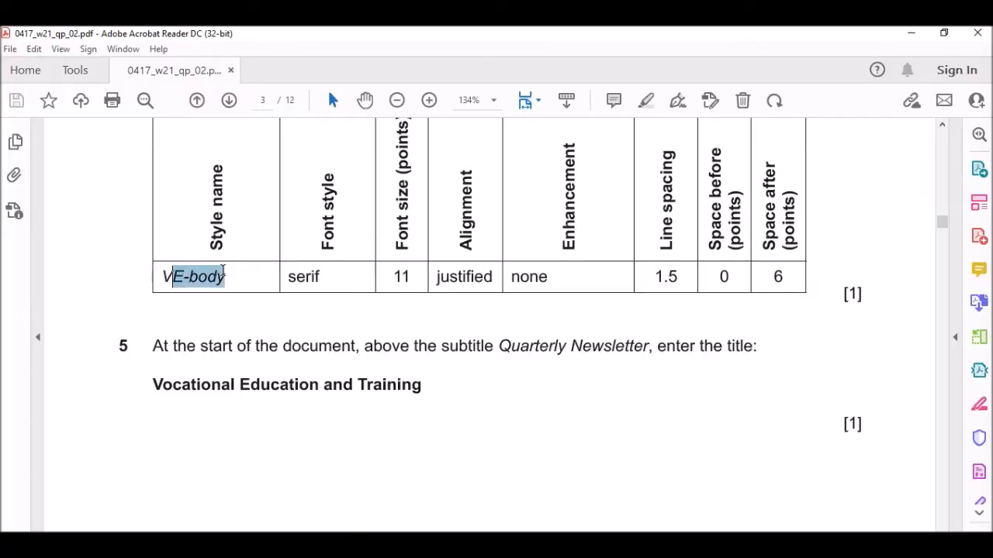
key("alt+Tab")
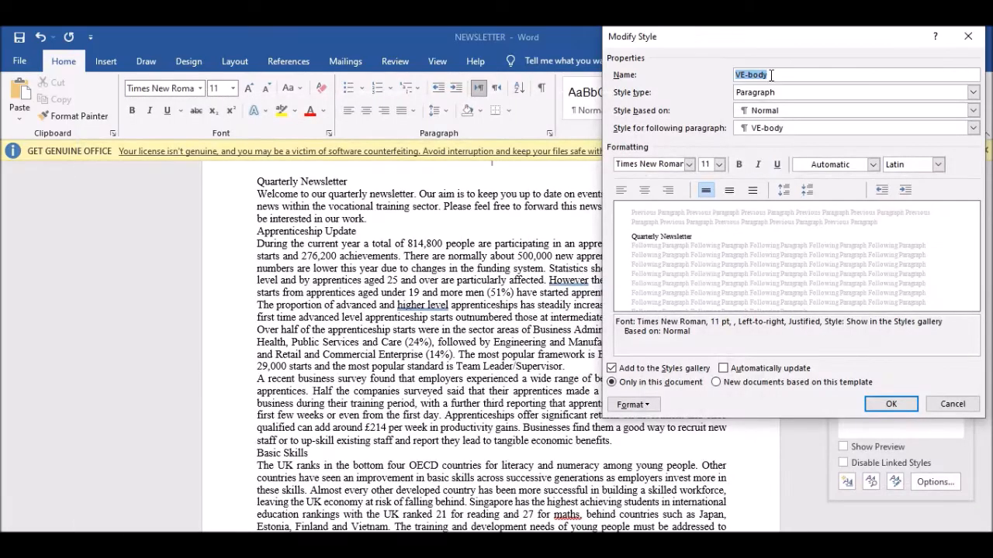
key("alt+Tab")
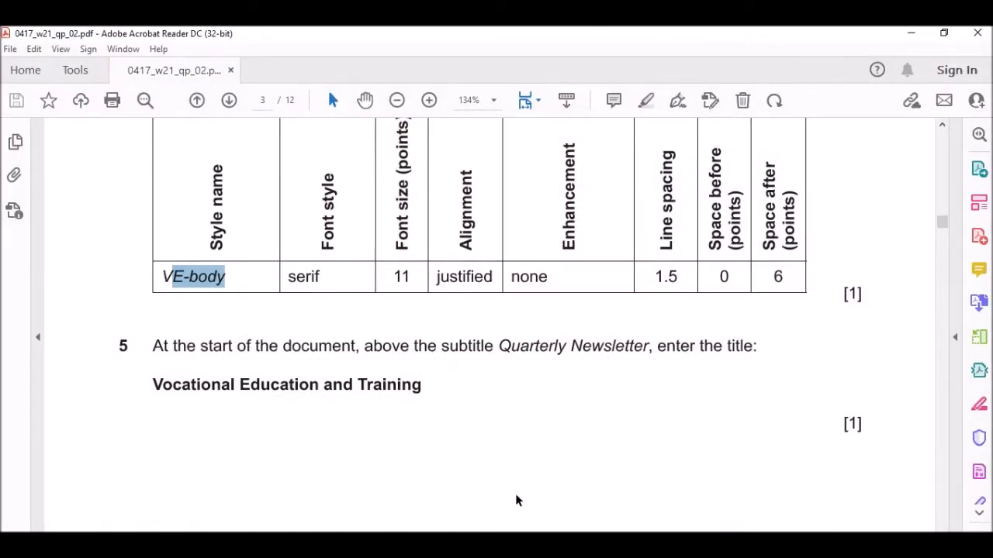
key("alt+Tab")
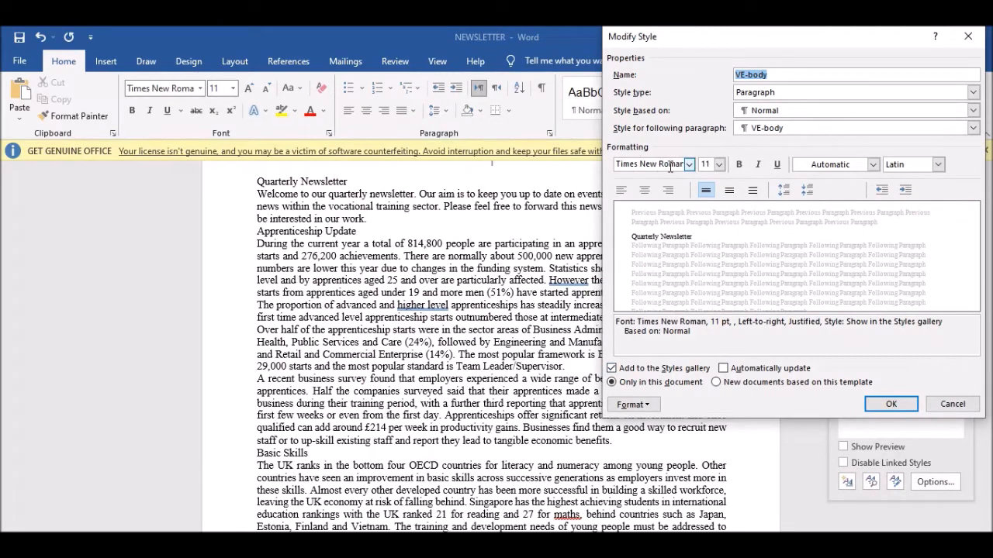
key("alt+Tab")
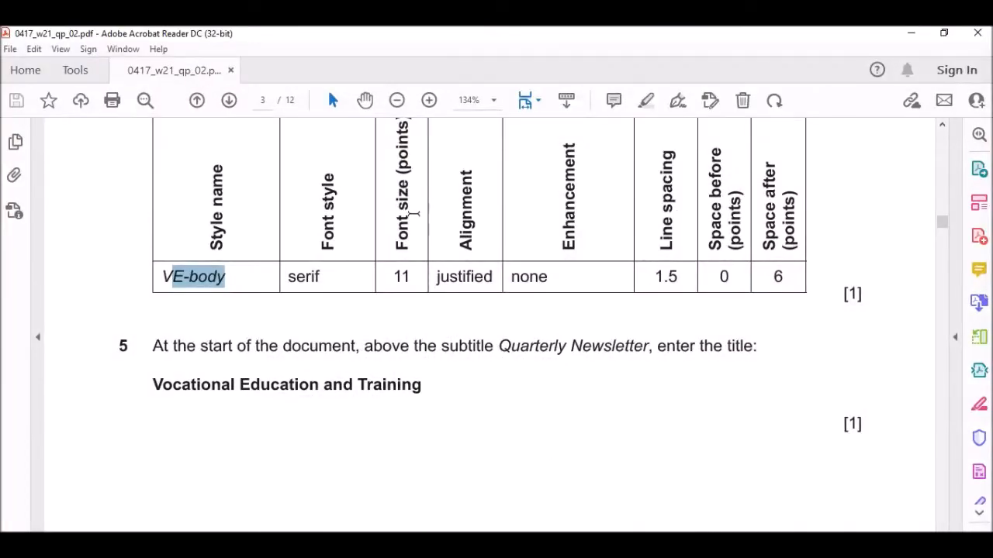
key("alt+Tab")
key("alt+Tab")
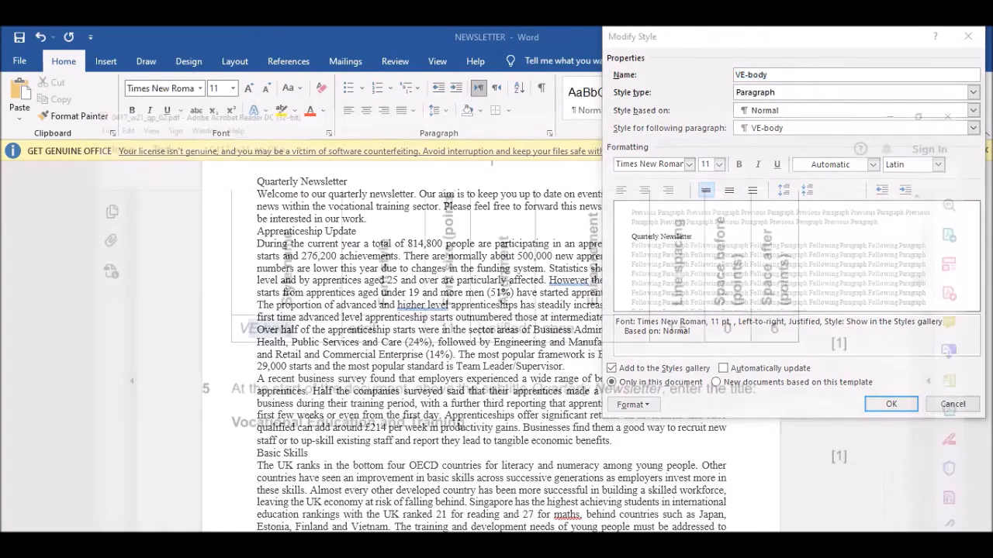
key("alt+Tab")
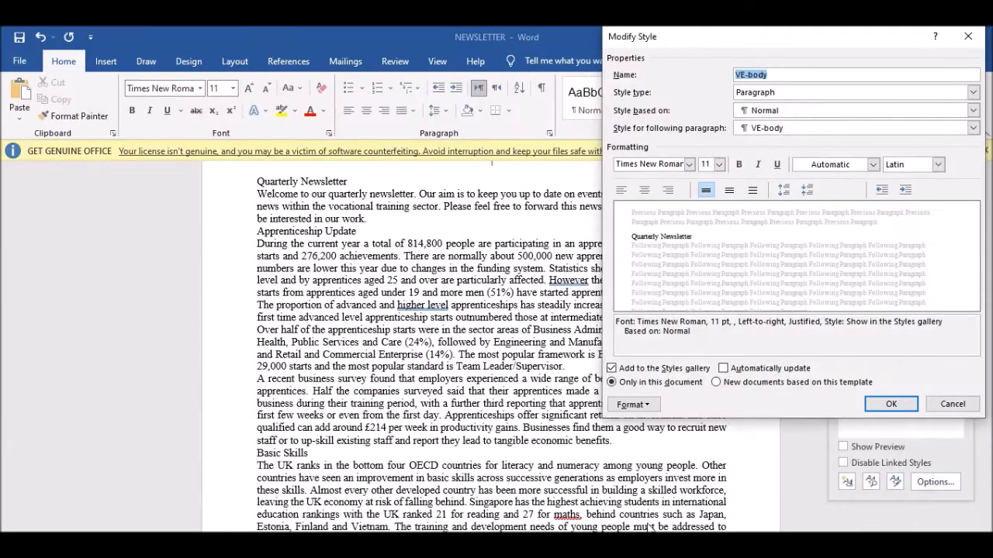
Make the VE-body style's alignment justified.
left_click(621, 193)
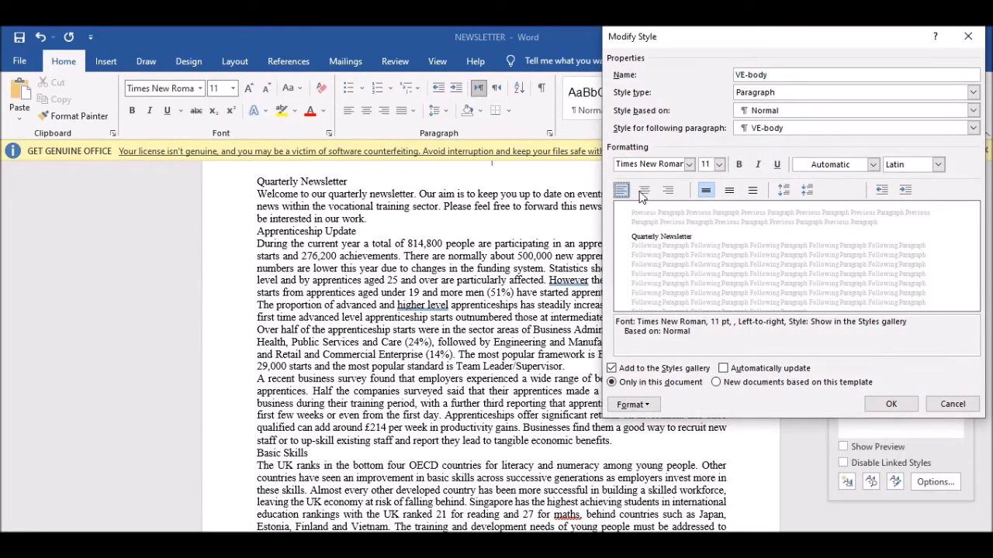
left_click(642, 194)
left_click(670, 196)
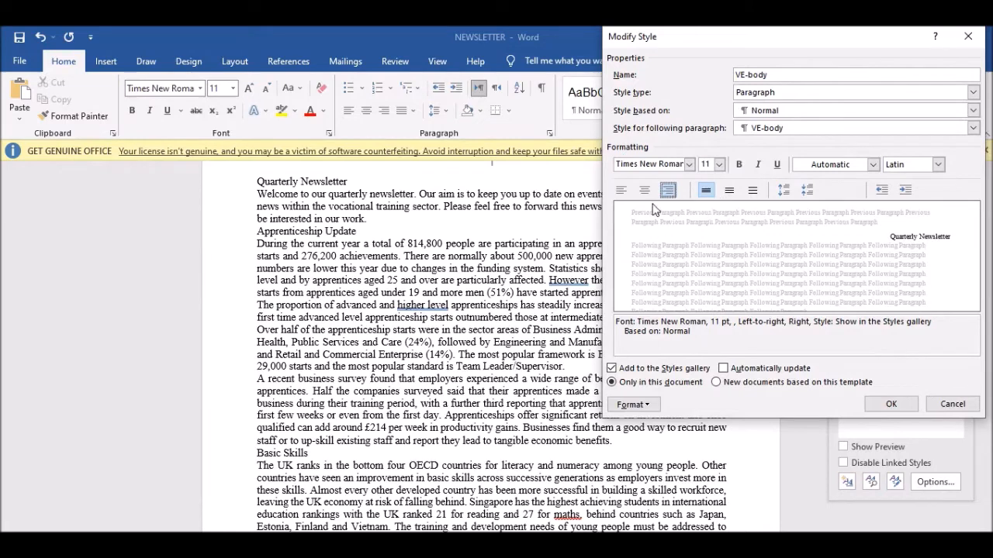
left_click(632, 405)
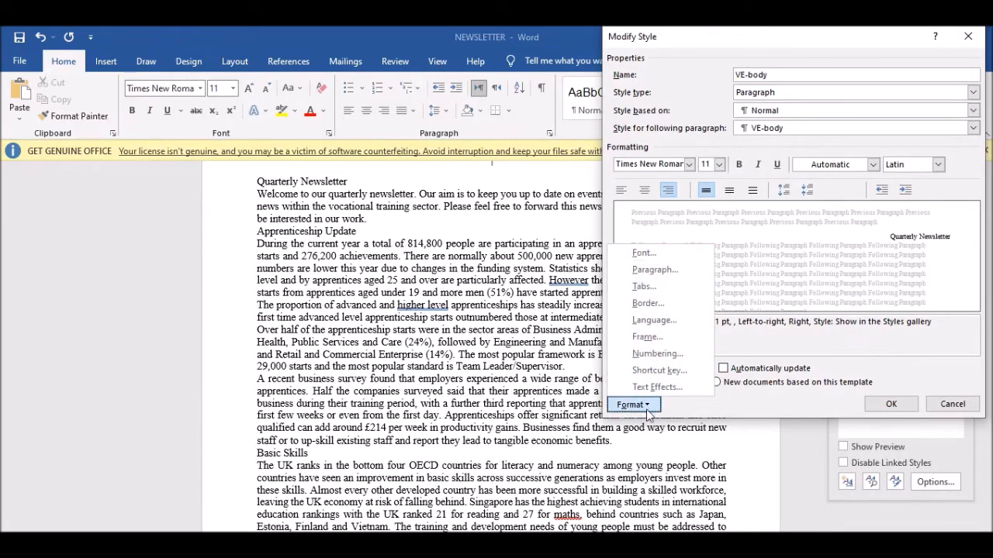
left_click(659, 270)
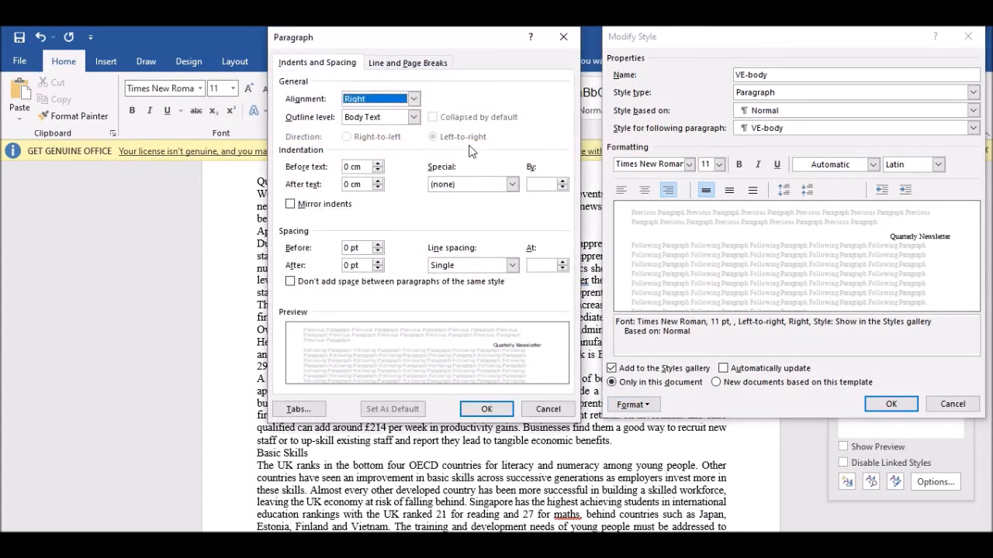
left_click(413, 99)
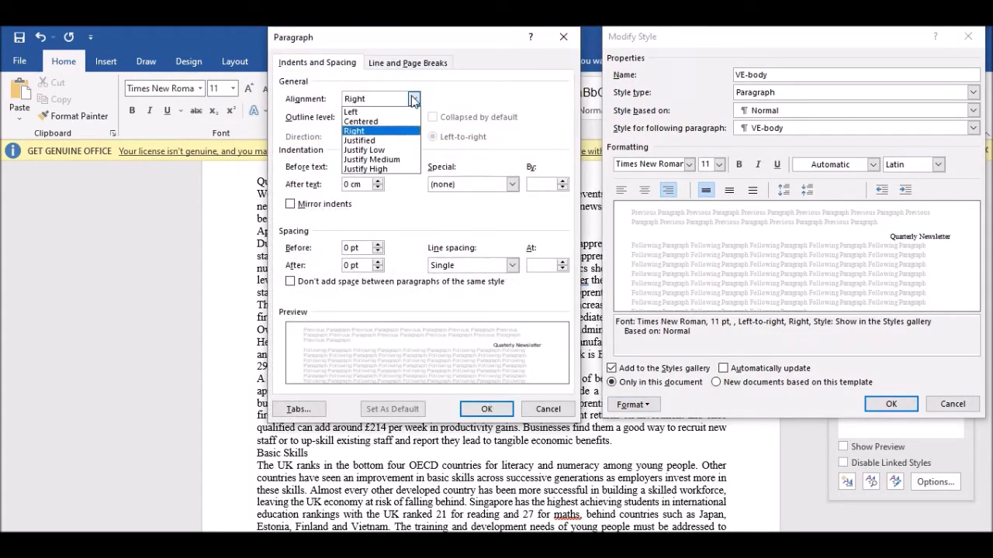
left_click(381, 143)
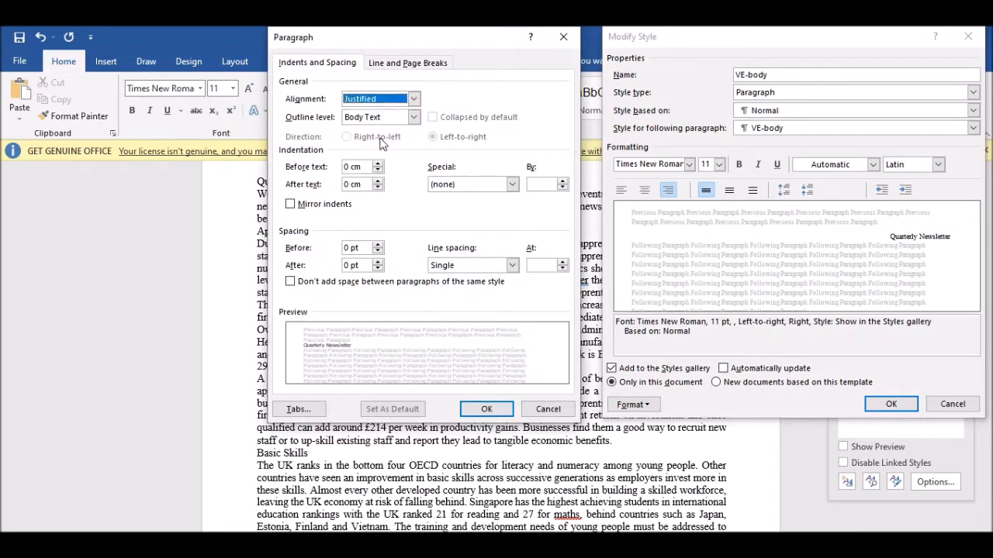
left_click(487, 410)
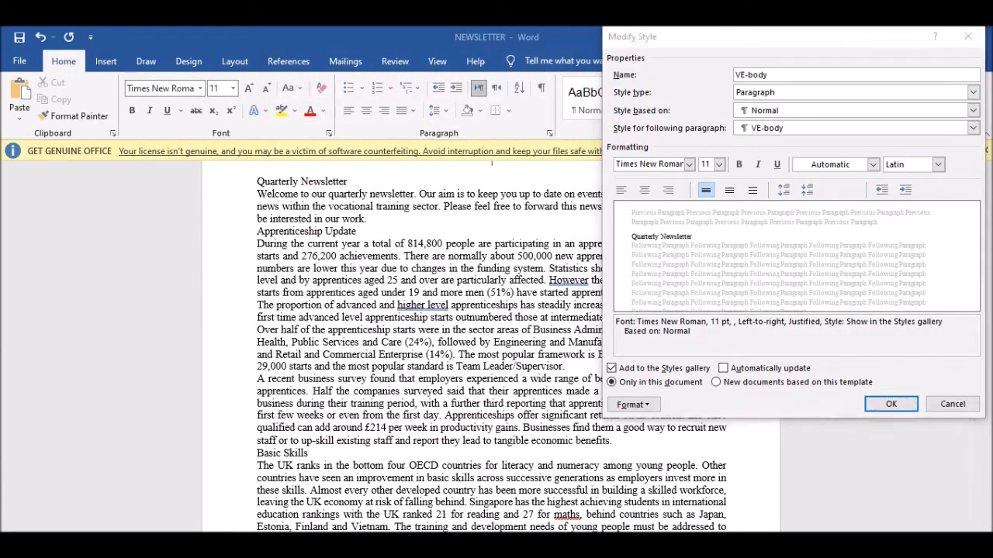
Give VE-body 1.5 line spacing, 0 pt before and 6 pt after.
key("alt+Tab")
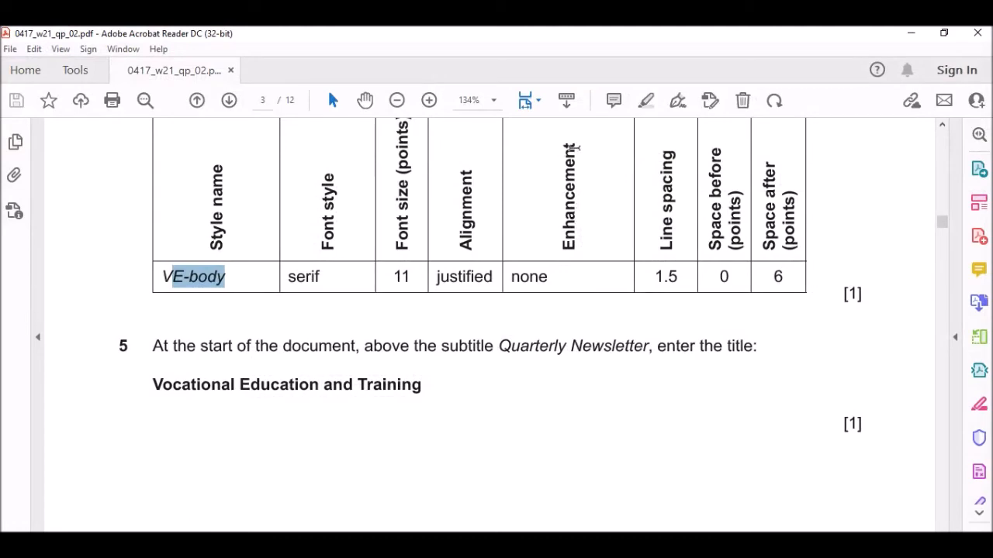
key("alt+Tab")
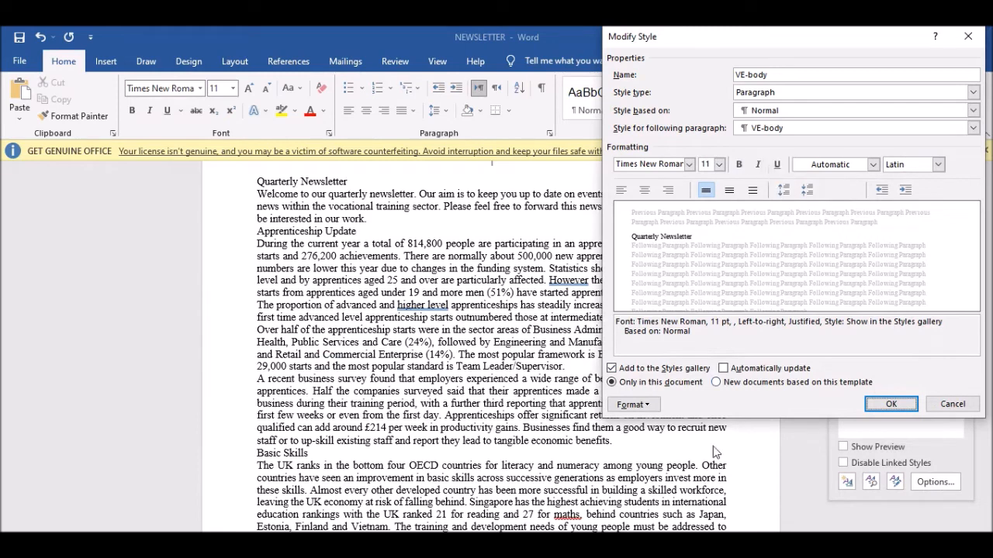
key("alt+Tab")
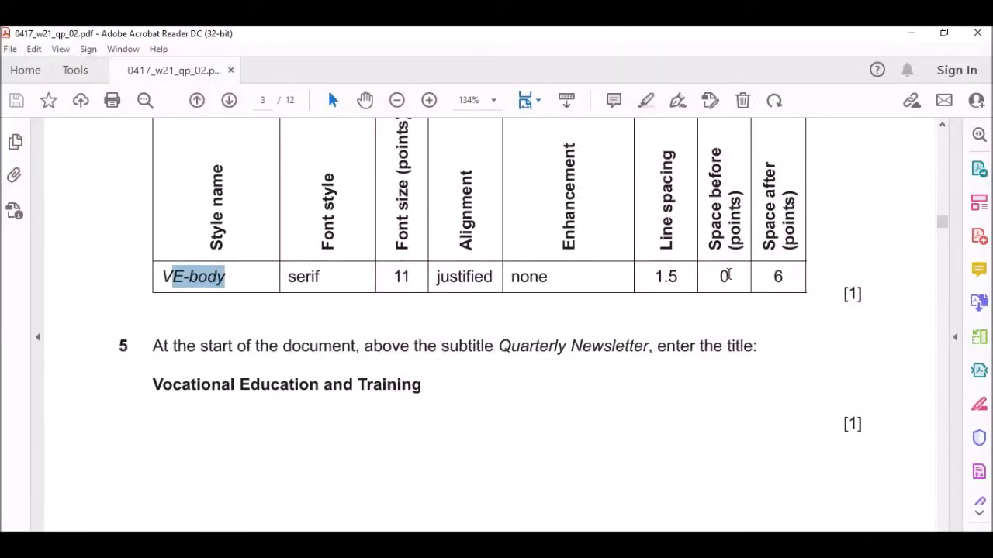
key("alt+Tab")
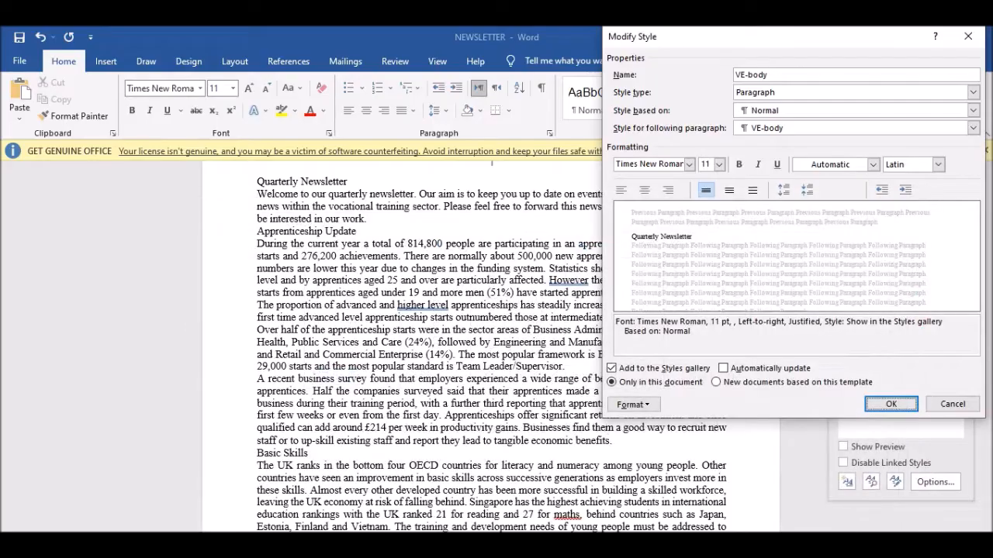
left_click(638, 406)
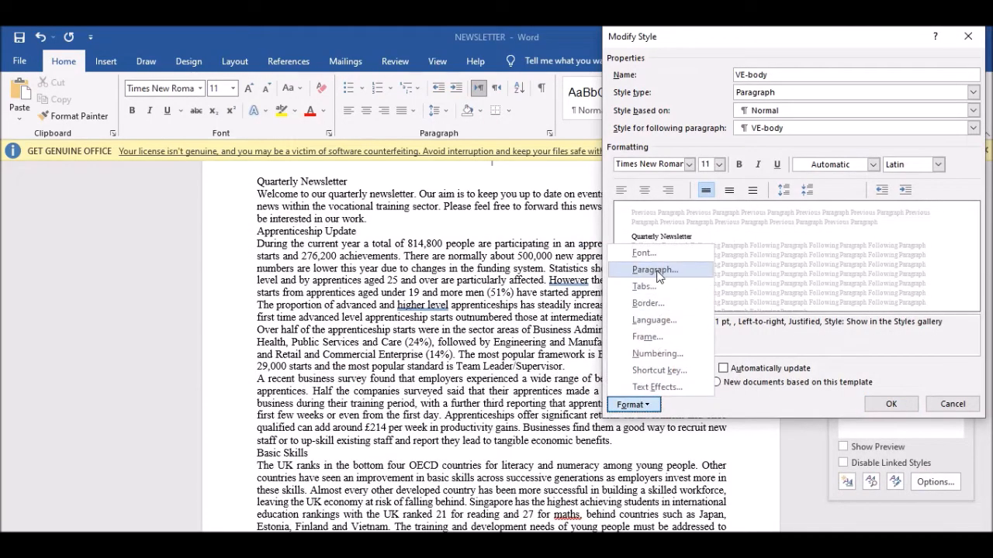
left_click(659, 271)
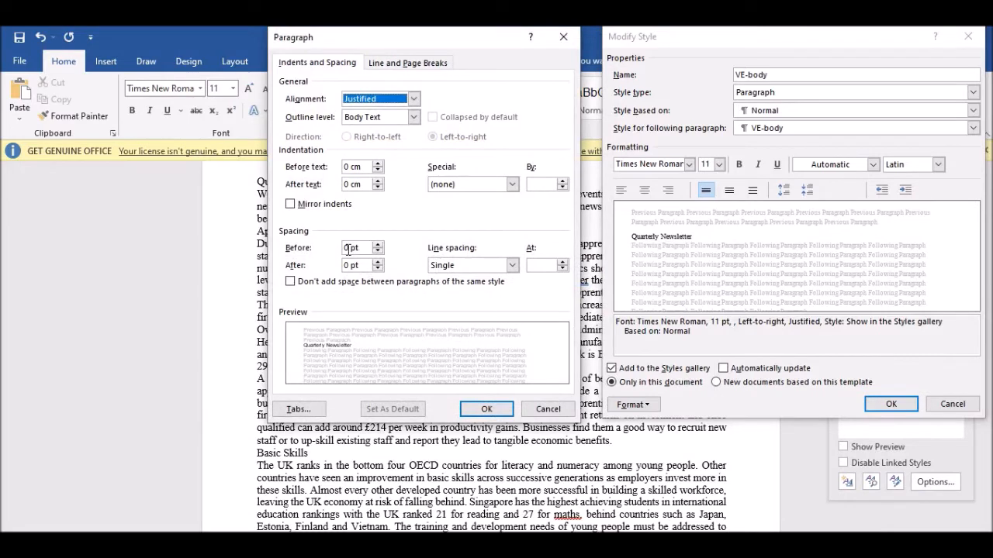
left_click(482, 268)
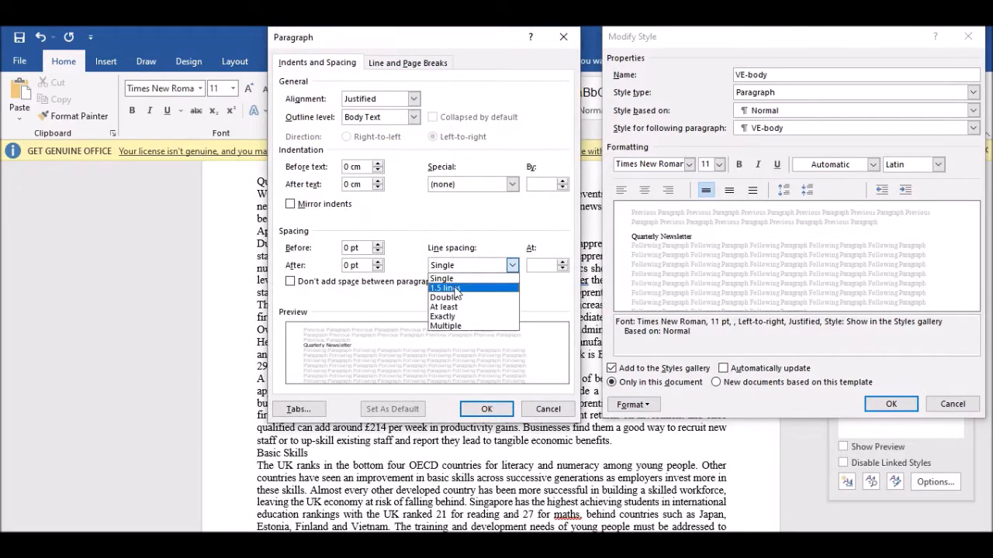
left_click(456, 288)
left_click(349, 247)
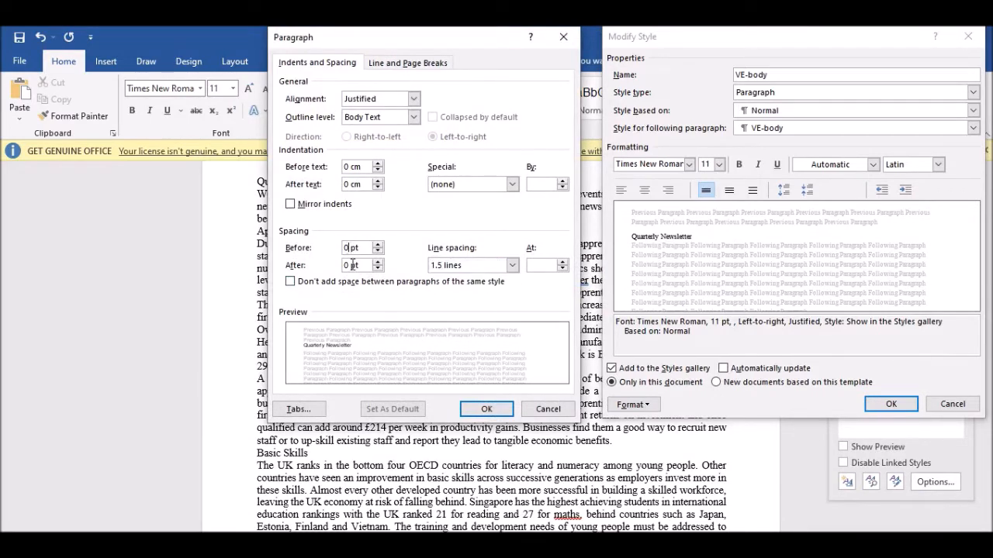
key("BackSpace")
type("6")
mouse_move(469, 36)
left_mouse_down()
mouse_move(375, 56)
mouse_move(499, 35)
mouse_move(485, 38)
left_mouse_up()
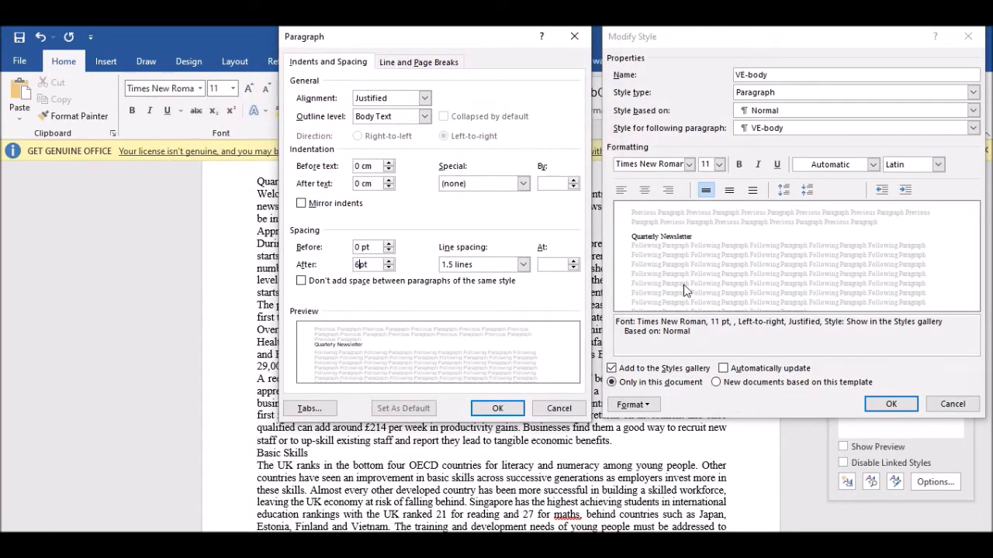
Screenshot both VE-body style dialogs, copy the capture, and confirm the paragraph settings.
key("Print")
left_click_drag(278, 27, 989, 419)
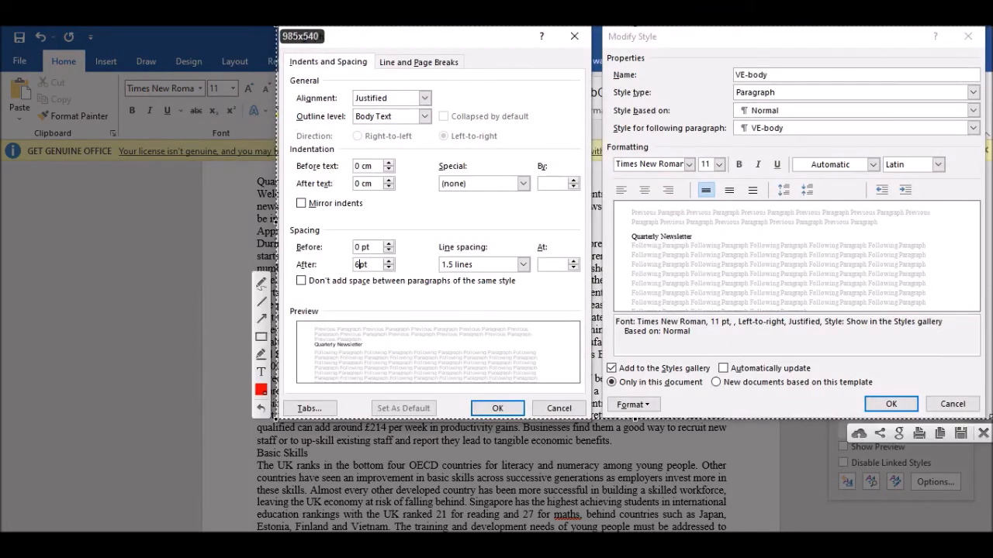
left_click(940, 435)
left_click(500, 411)
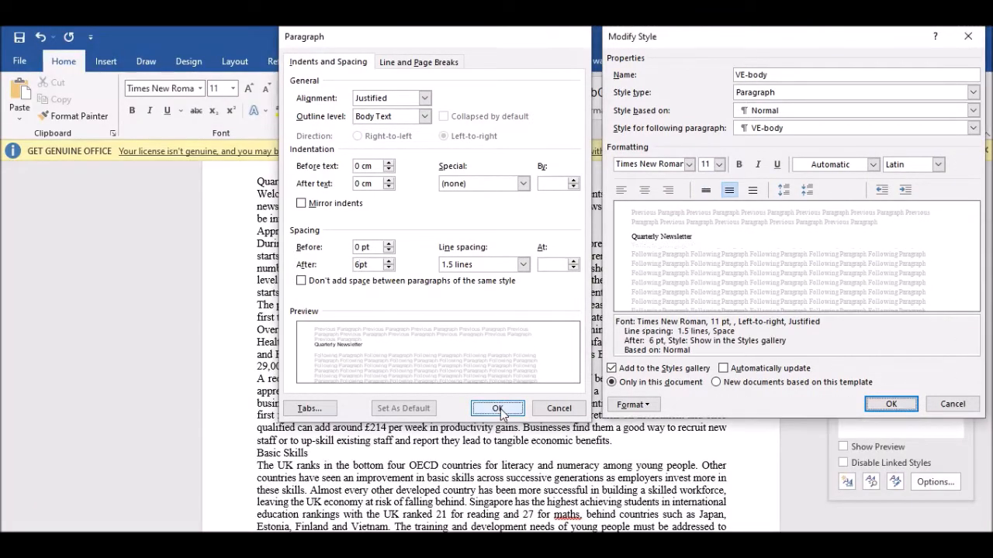
Save the VE-body style and paste its screenshot under Step 6 in the evidence document.
left_click(890, 406)
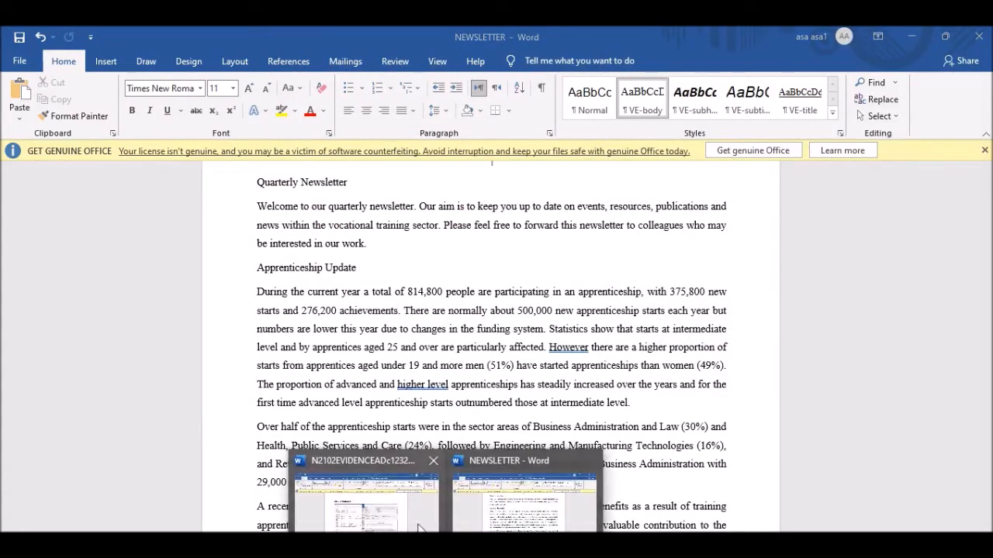
left_click(333, 521)
scroll(379, 375, "down", 5)
left_click(362, 374)
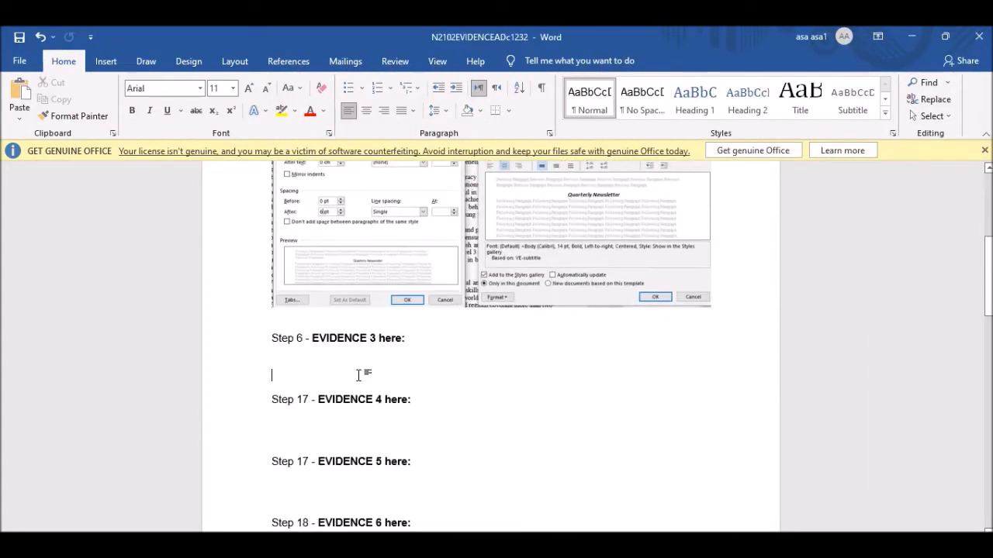
key("ctrl+v")
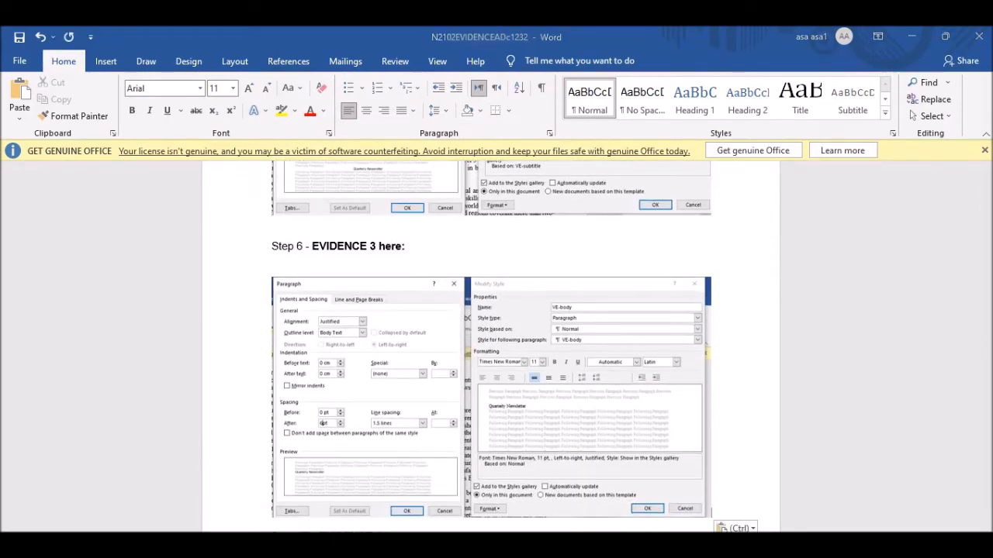
key("alt+Tab")
scroll(270, 326, "down", 1)
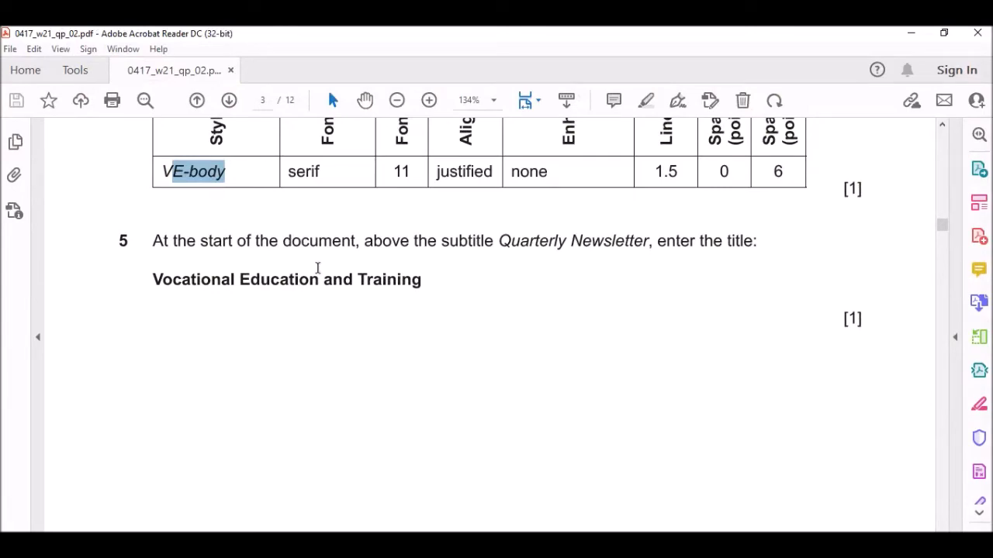
Copy the title 'Vocational Education and Training' from question 5 and return to NEWSLETTER.
scroll(224, 222, "up", 3)
scroll(445, 300, "down", 5)
scroll(446, 312, "down", 8)
scroll(449, 311, "up", 3)
scroll(442, 348, "down", 6)
scroll(442, 348, "up", 2)
scroll(442, 348, "up", 5)
scroll(442, 348, "up", 10)
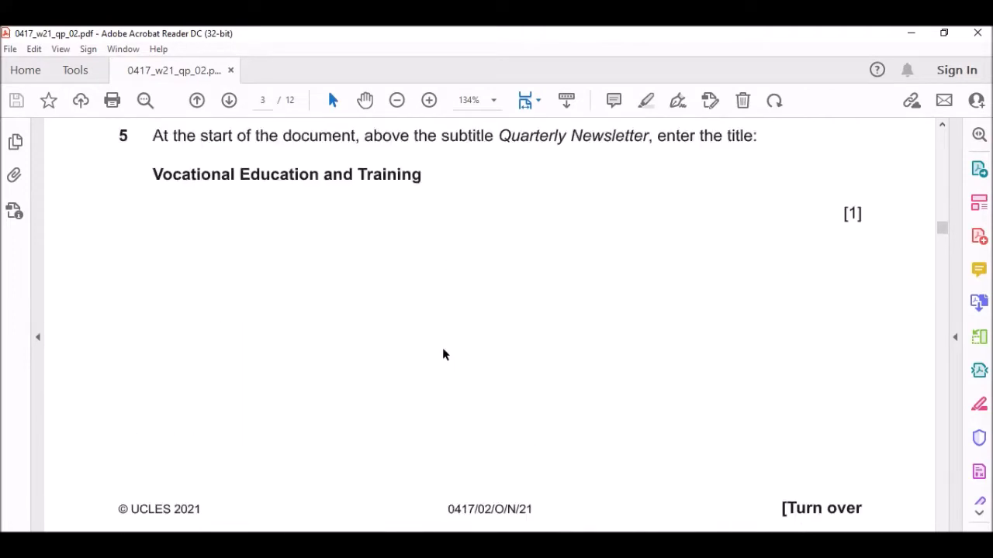
scroll(422, 344, "down", 2)
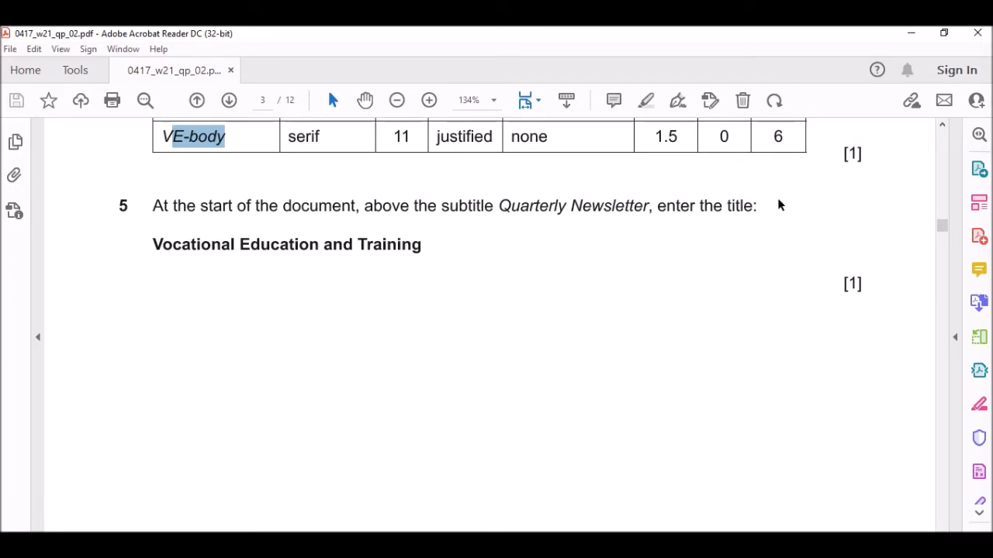
left_click_drag(159, 243, 420, 249)
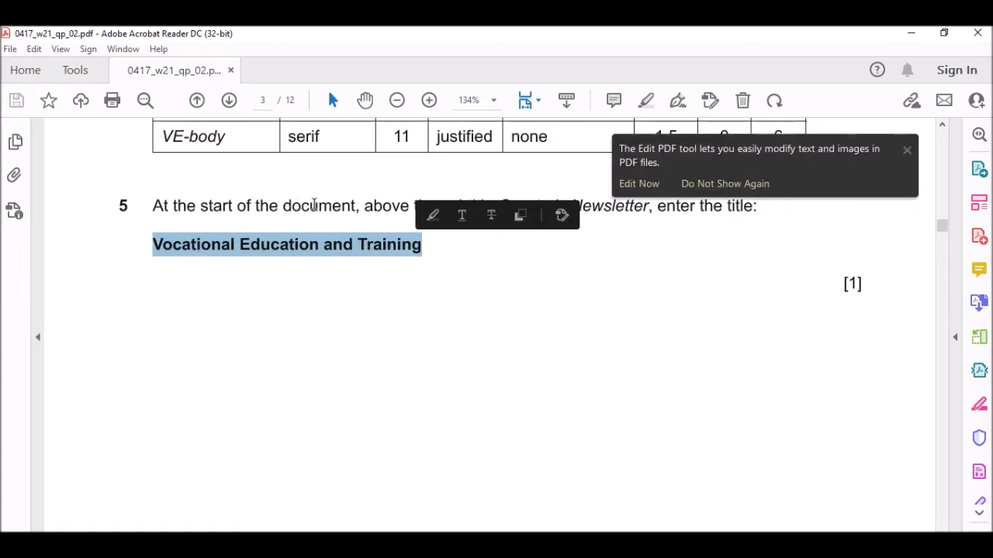
left_click(566, 290)
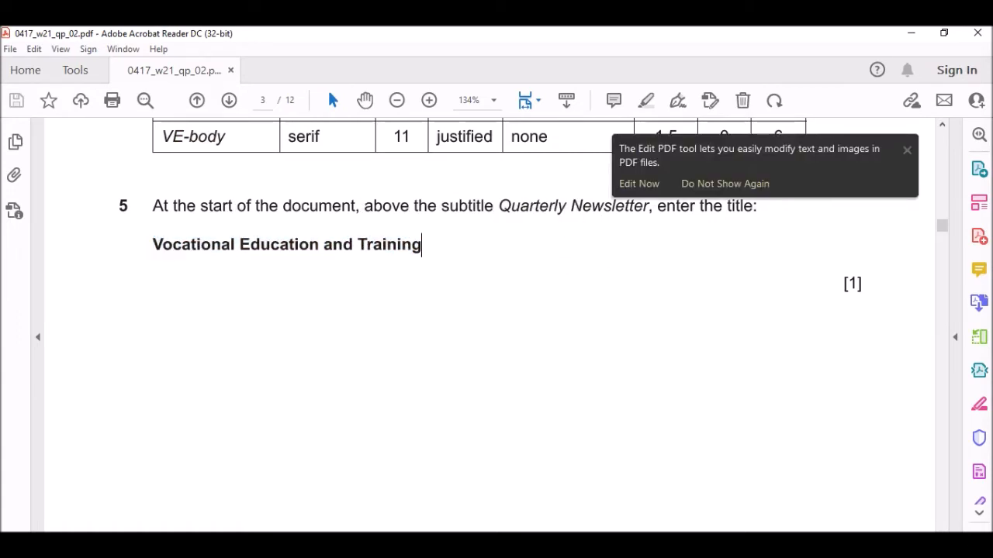
left_click(576, 508)
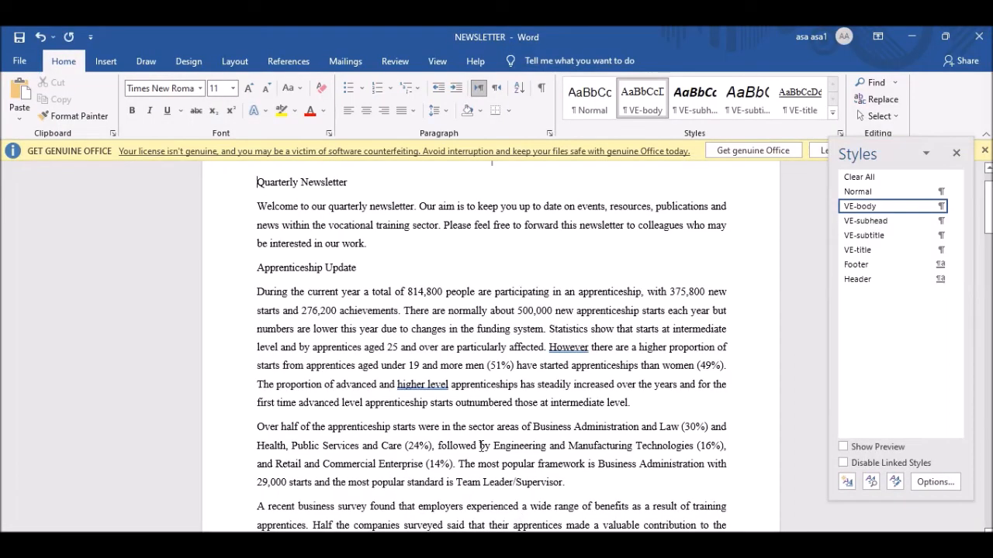
Paste 'Vocational Education and Training' at the top of the newsletter, above Quarterly Newsletter.
scroll(321, 221, "up", 1)
scroll(324, 221, "up", 1)
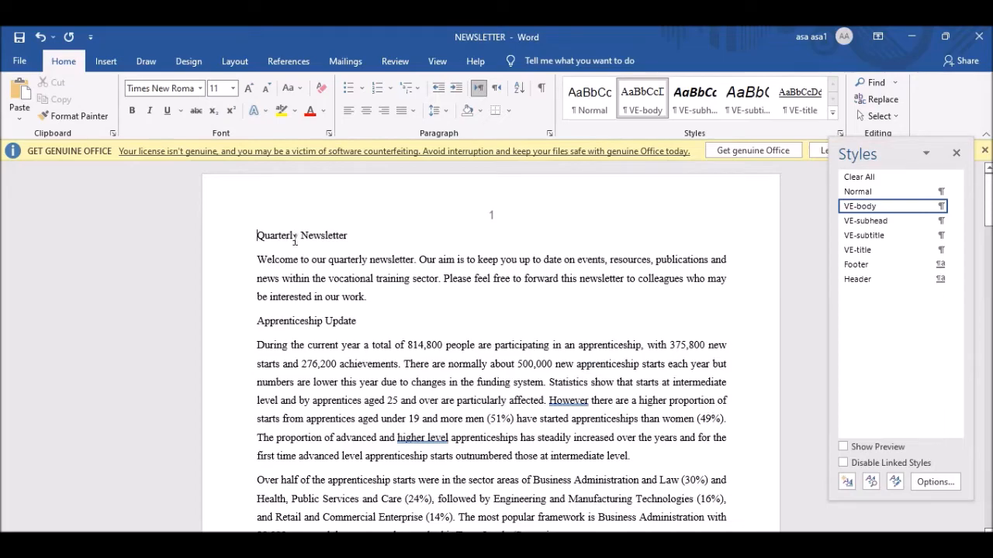
key("alt+Tab")
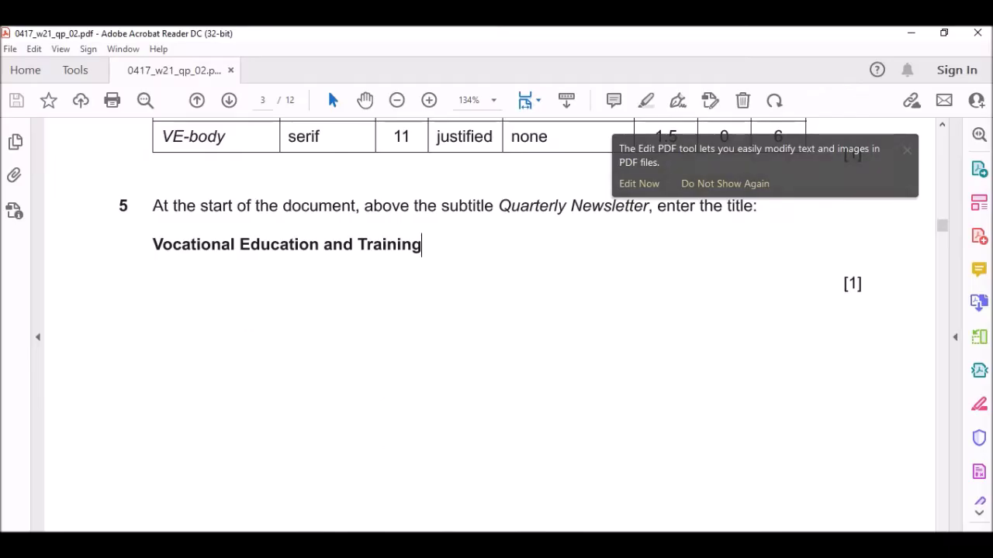
left_click(906, 151)
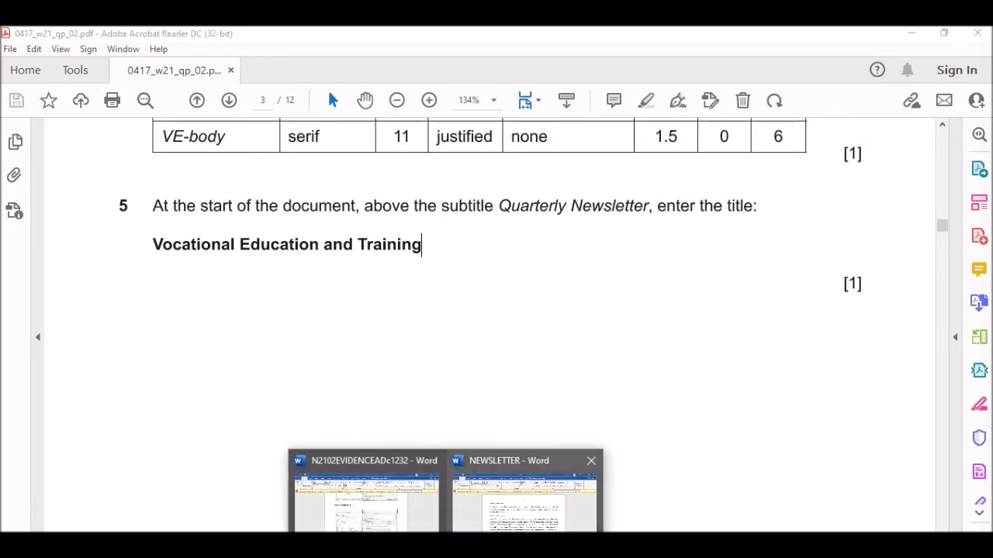
left_click(516, 513)
scroll(491, 380, "up", 1)
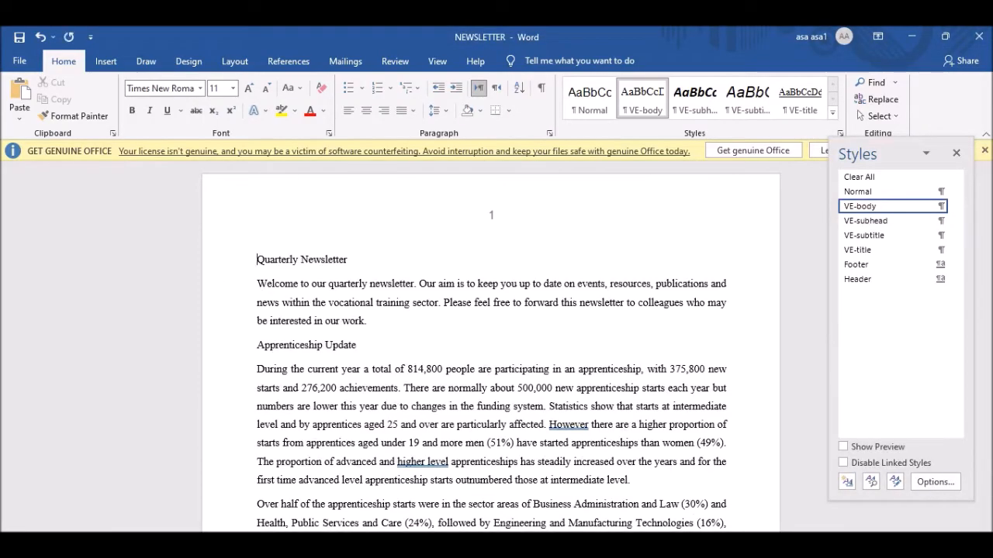
key("ctrl+v")
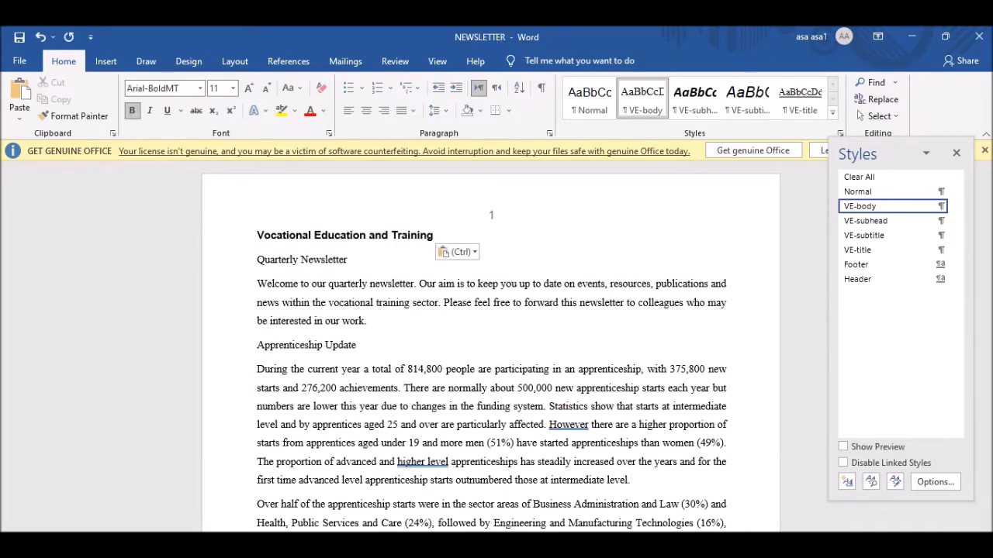
key("alt+Tab")
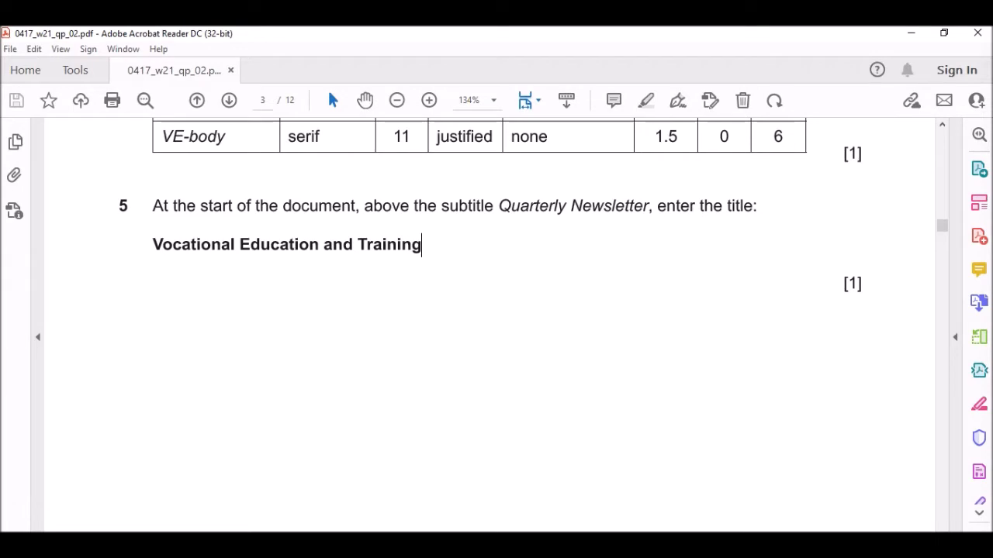
Scroll the exam paper down to question 6's VE-title style requirements.
scroll(516, 313, "down", 15)
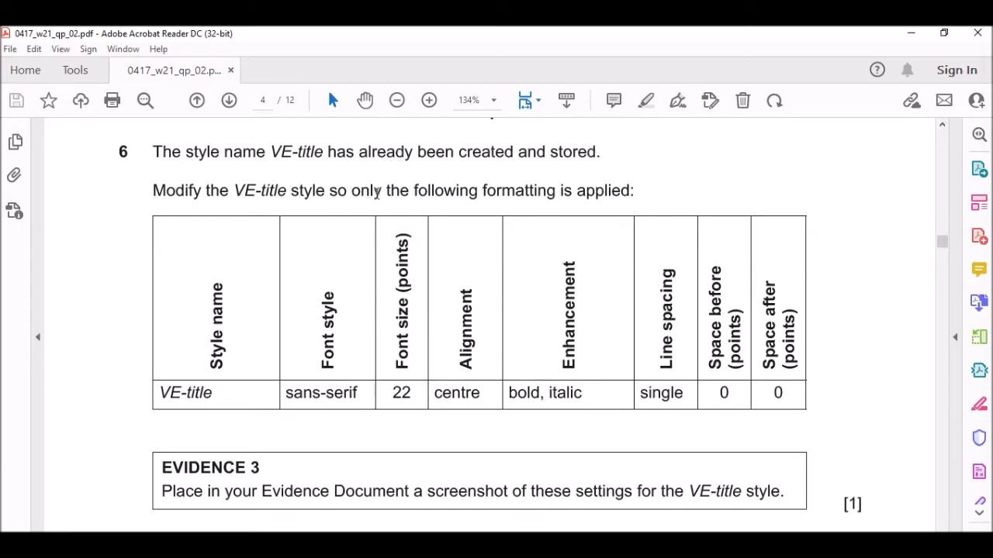
scroll(543, 190, "down", 3)
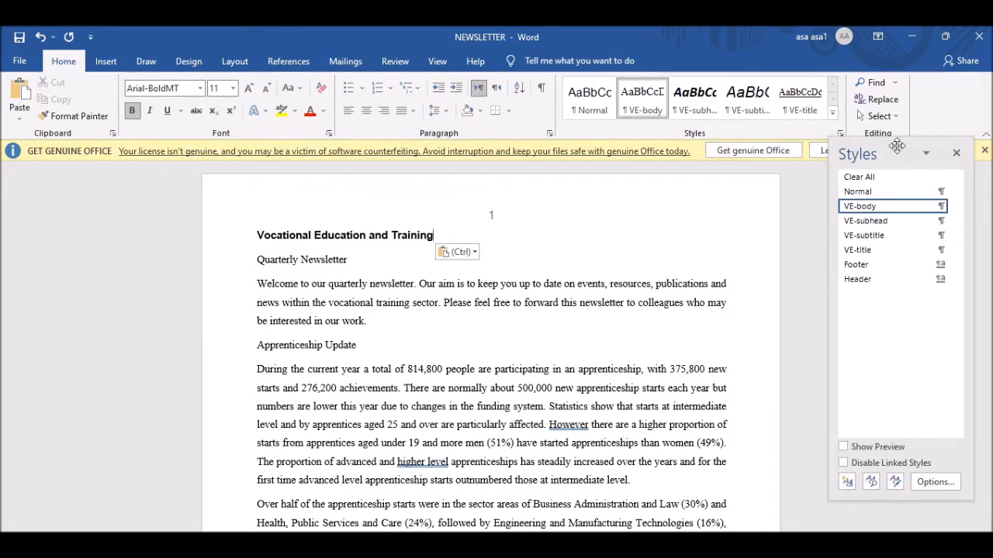
Apply VE-title to the title and set the style to Calibri (Body), centred, bold, italic, no underline.
left_click(881, 256)
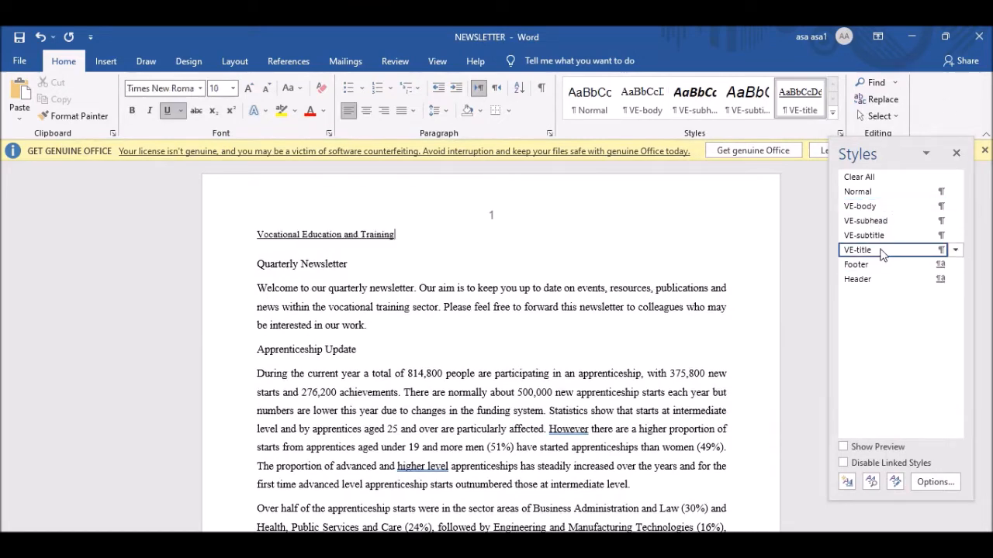
right_click(881, 256)
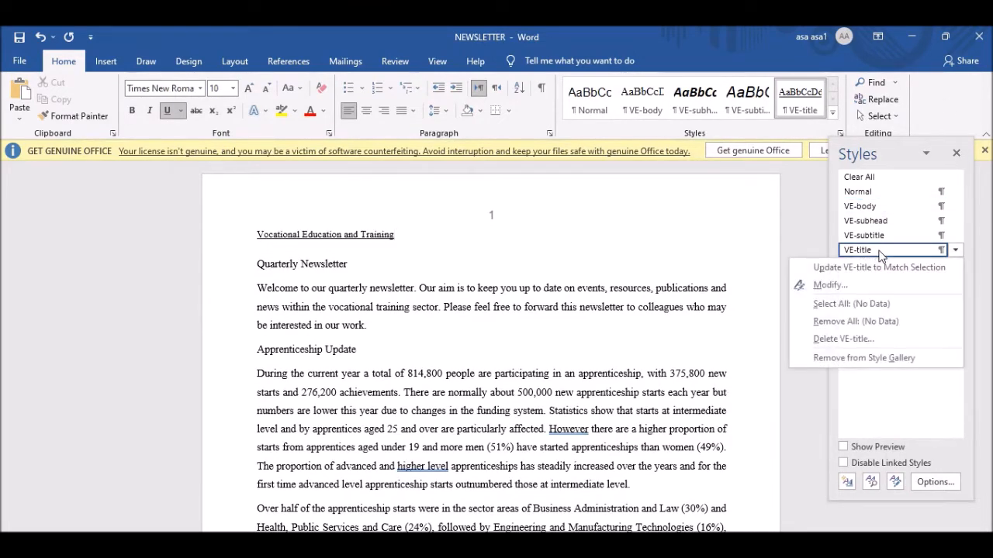
left_click(851, 284)
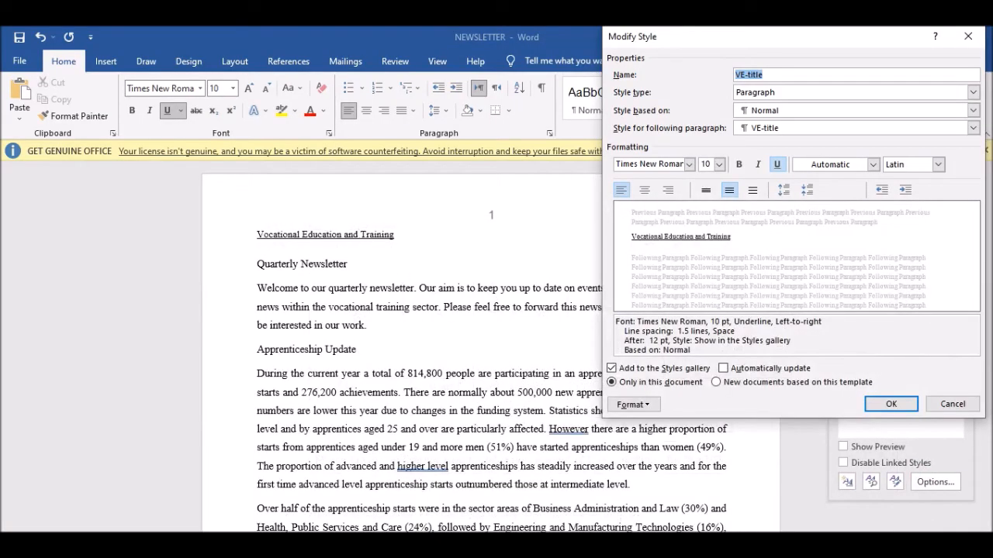
left_click(688, 165)
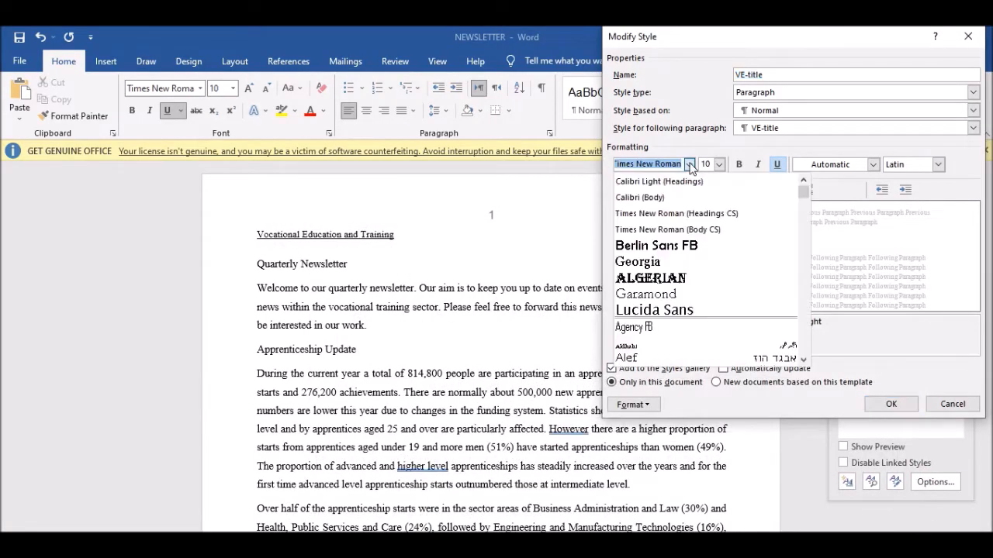
left_click(645, 199)
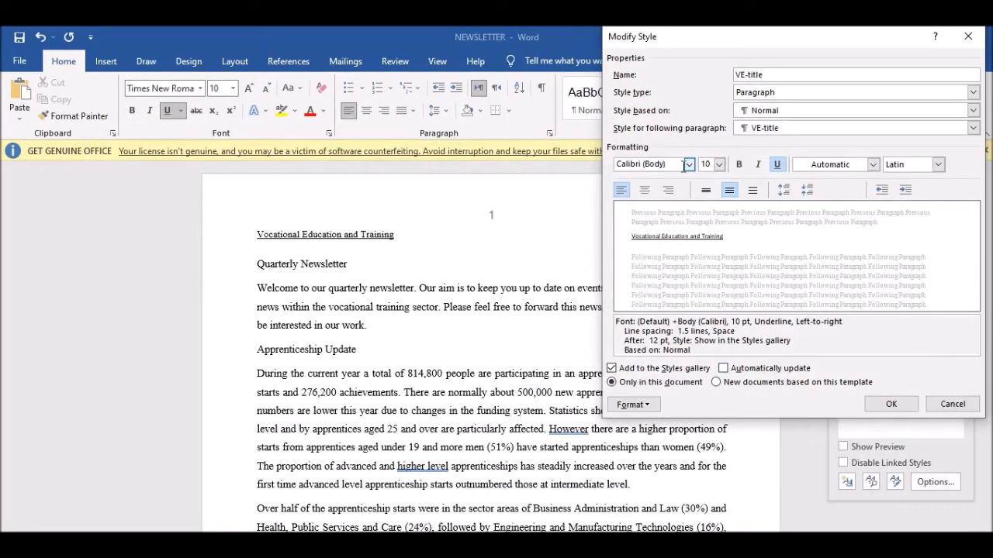
left_click(709, 165)
left_click(644, 191)
left_click(740, 166)
left_click(758, 164)
left_click(776, 164)
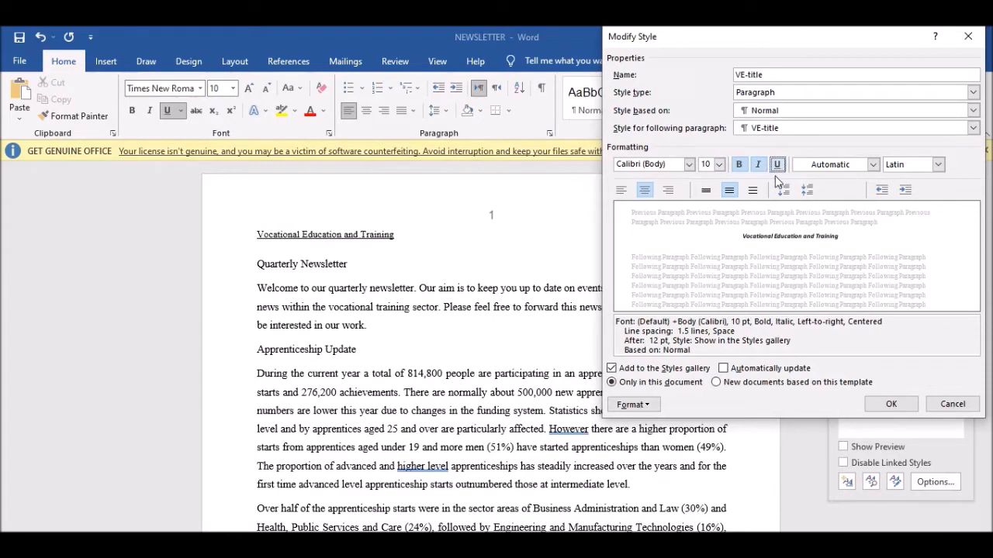
key("alt+Tab")
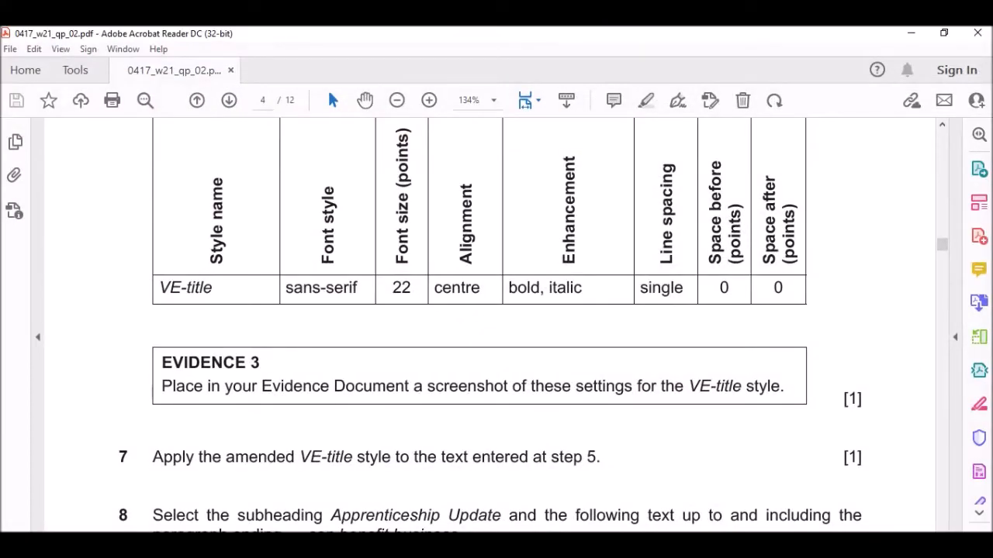
key("alt+Tab")
Give the VE-title style single line spacing and 0 pt space after.
left_click(633, 404)
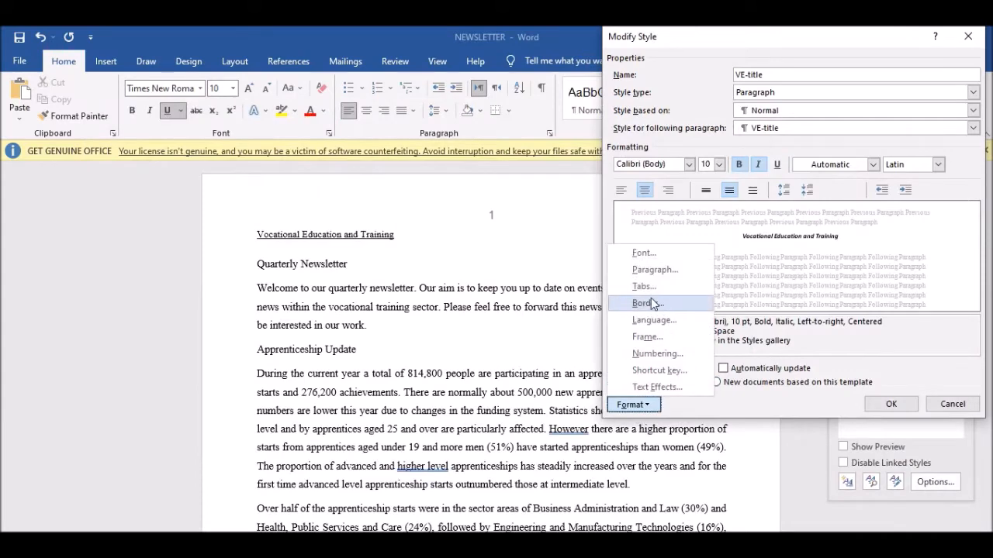
left_click(656, 269)
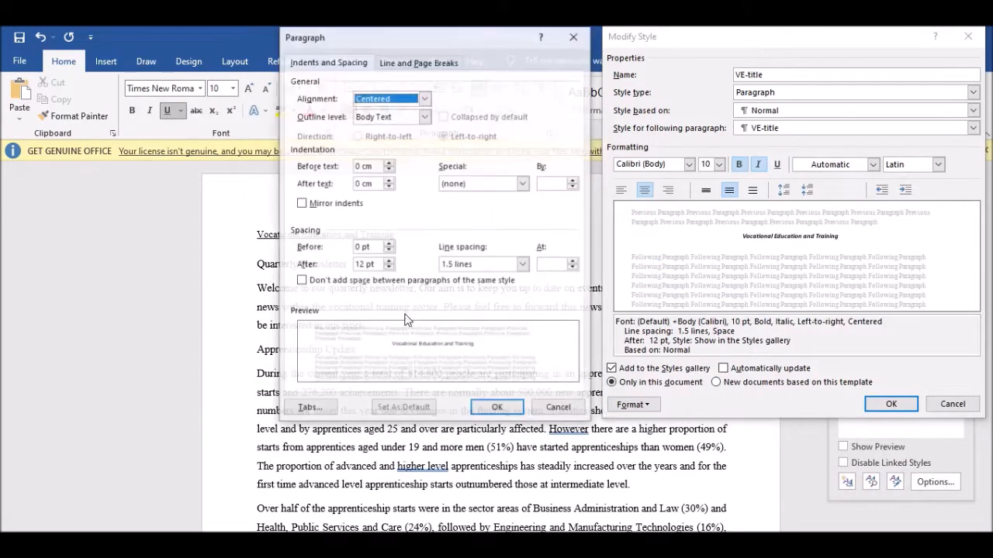
left_click(363, 265)
key("BackSpace")
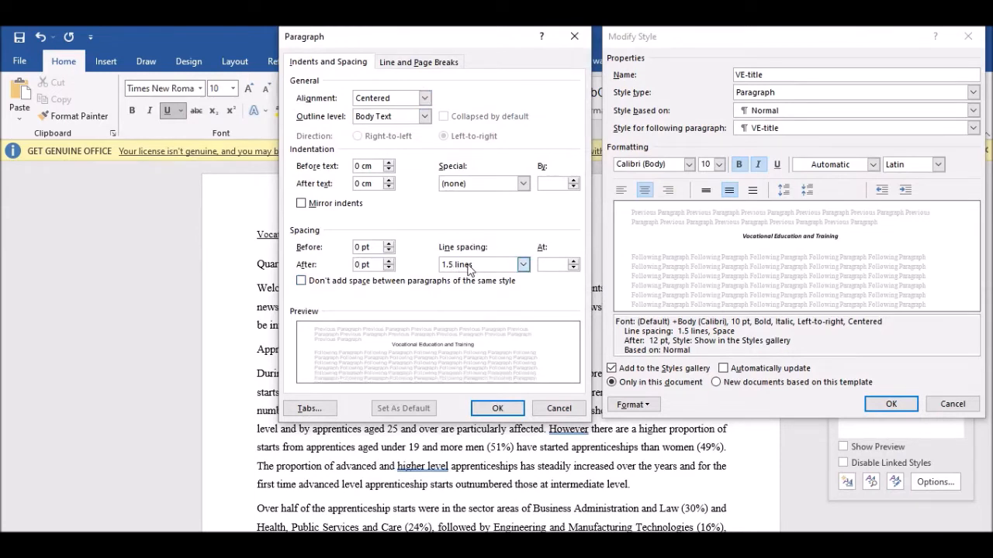
left_click(524, 265)
left_click(470, 279)
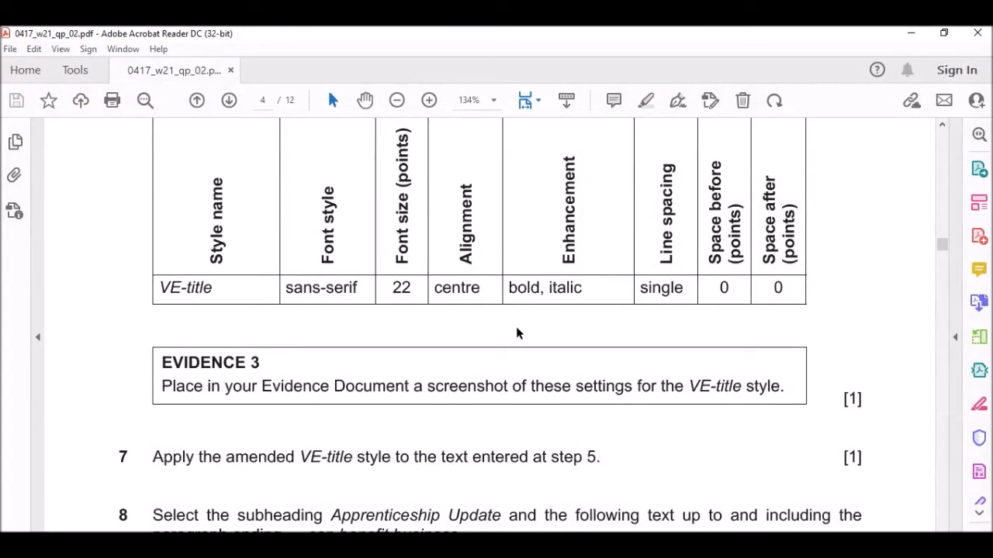
scroll(317, 370, "down", 1)
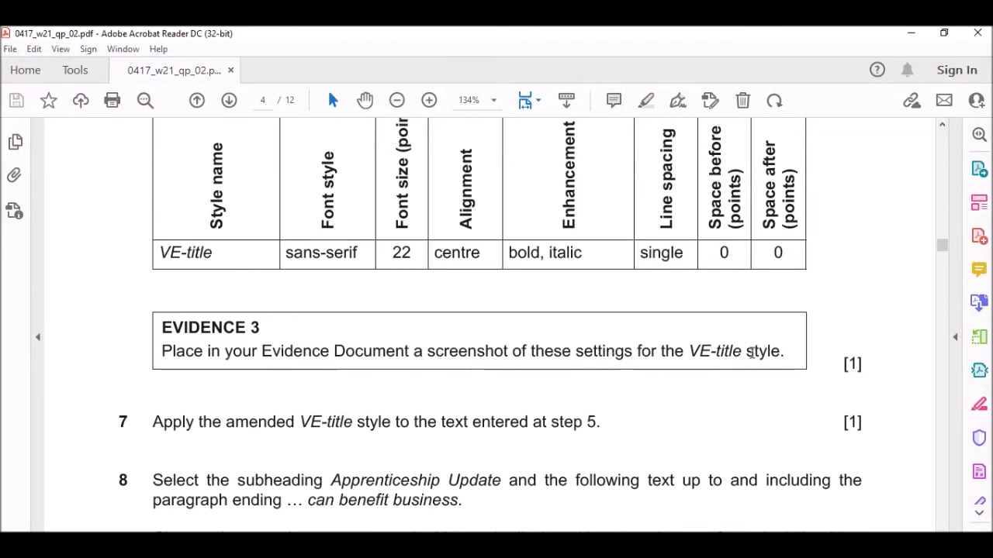
scroll(625, 374, "down", 3)
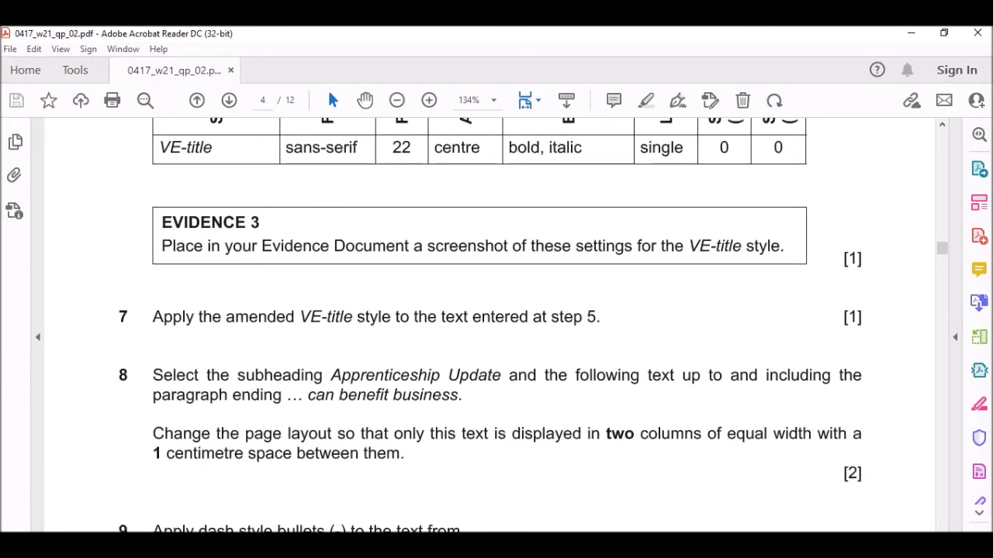
Screenshot both style settings dialogs, then confirm the paragraph and style changes.
key("alt+Tab")
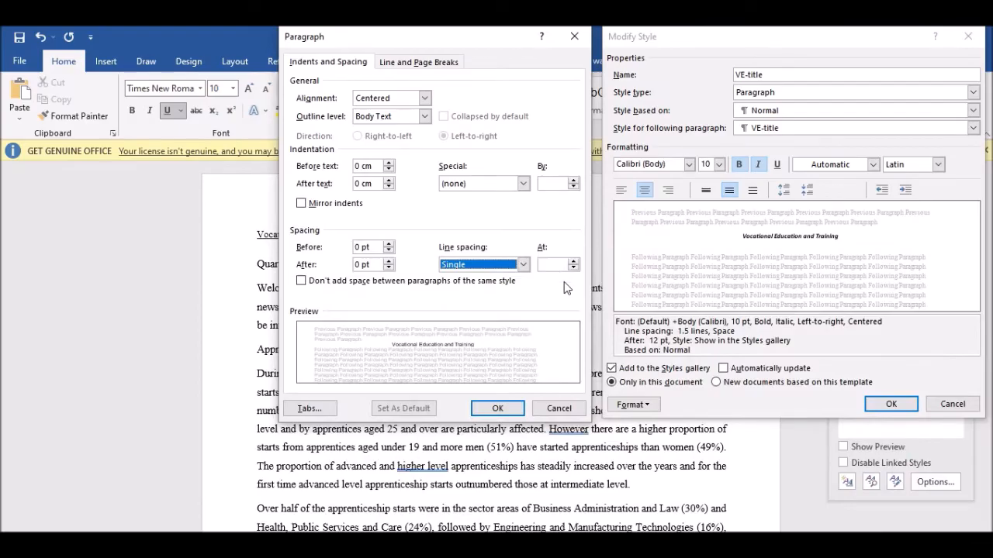
key("ctrl+Print")
left_click_drag(281, 28, 987, 422)
left_click(932, 435)
left_click(497, 408)
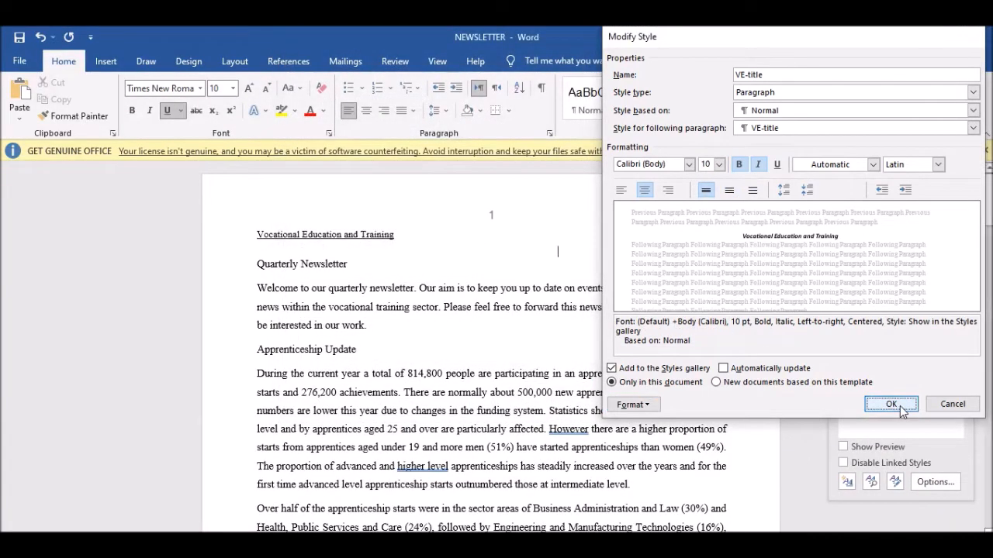
left_click(894, 404)
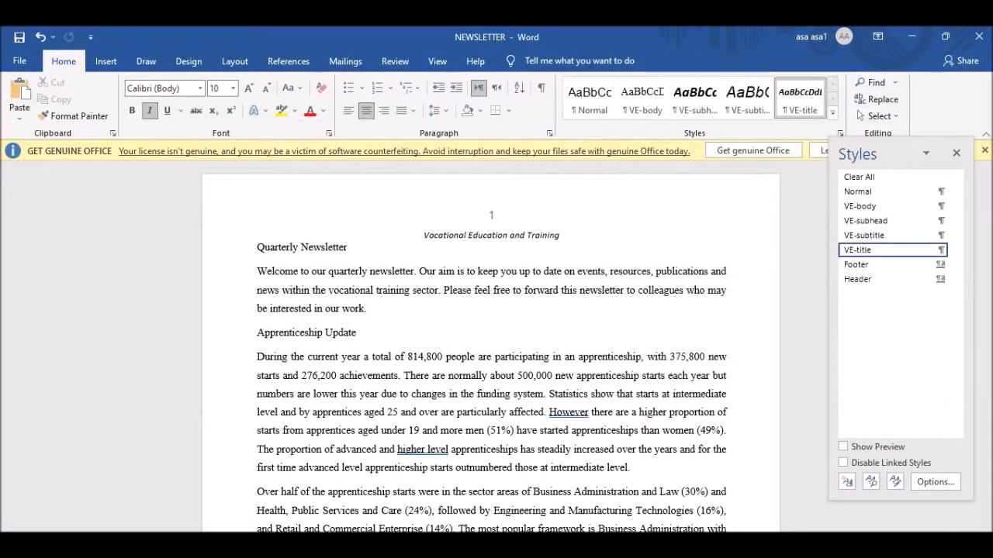
Replace the old Evidence 3 screenshot in the evidence document with the new VE-title capture.
left_click(377, 509)
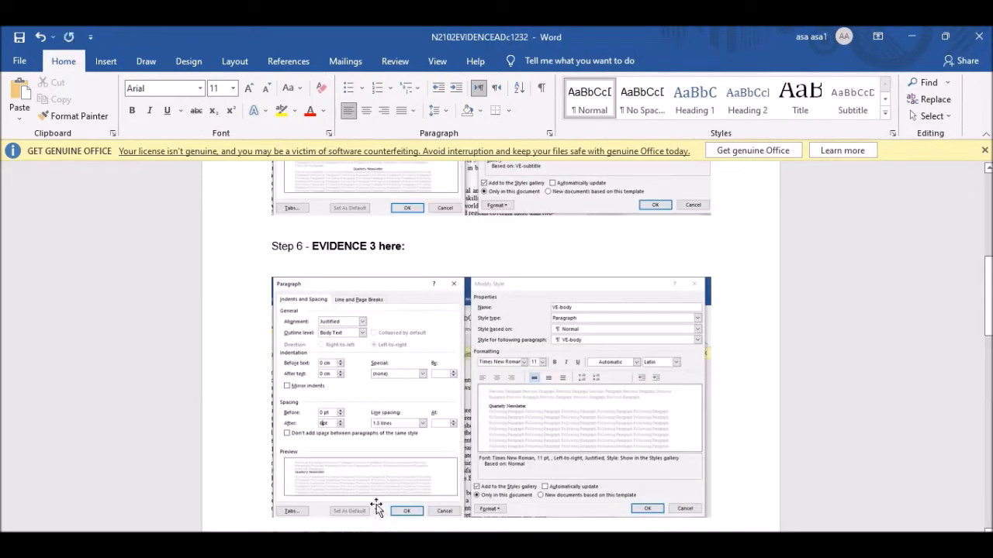
scroll(386, 353, "down", 2)
left_click(410, 327)
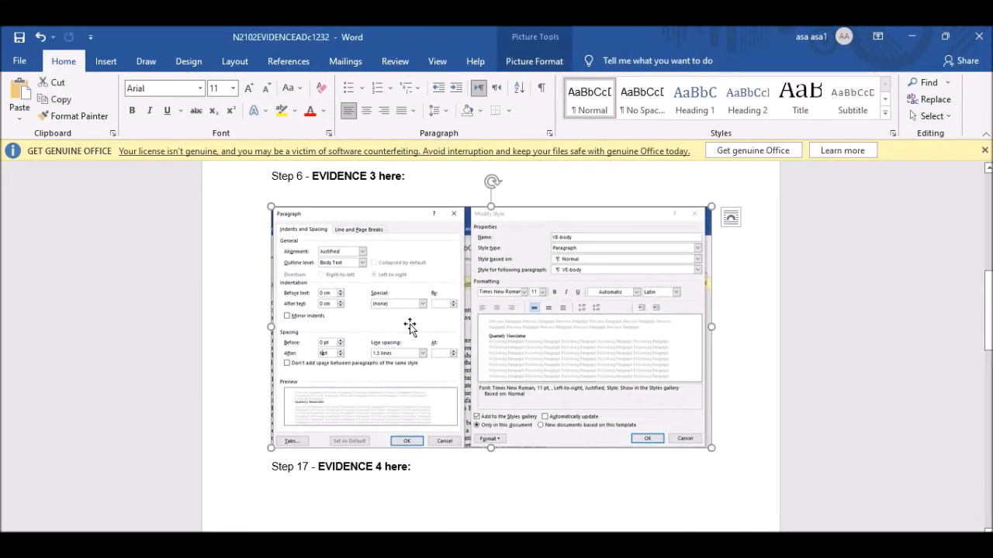
key("Delete")
key("ctrl+v")
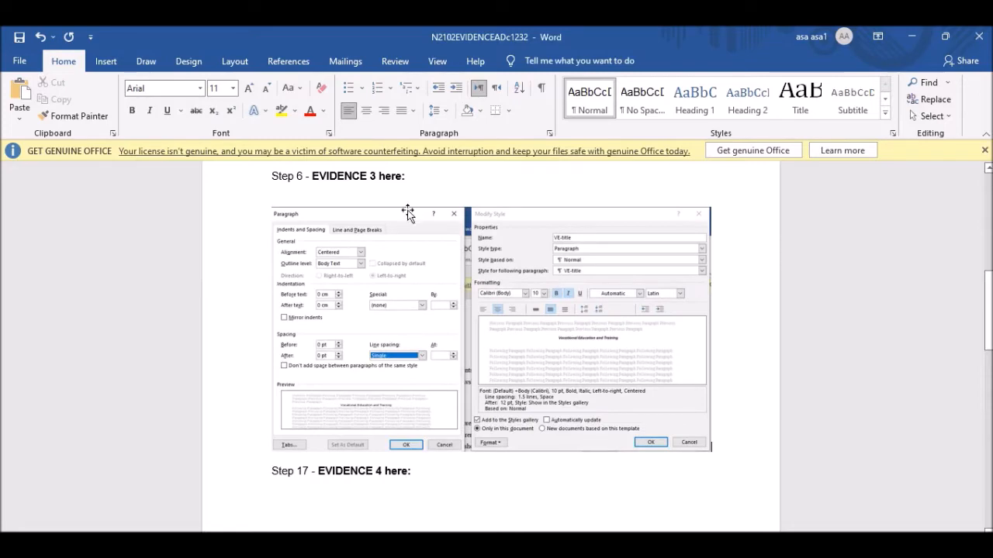
left_click(420, 282)
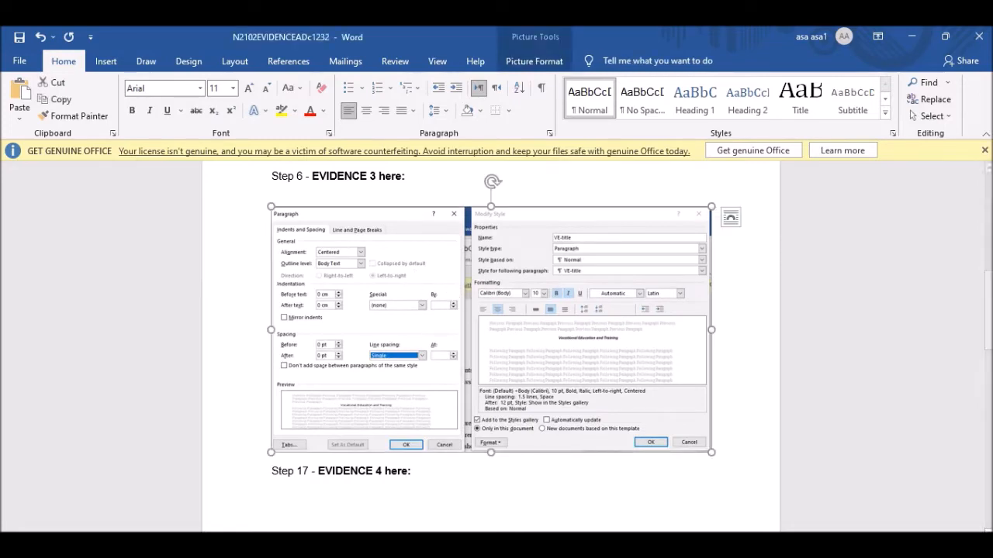
Scroll the exam paper on to question 7, then switch back to the NEWSLETTER document.
key("alt+Tab")
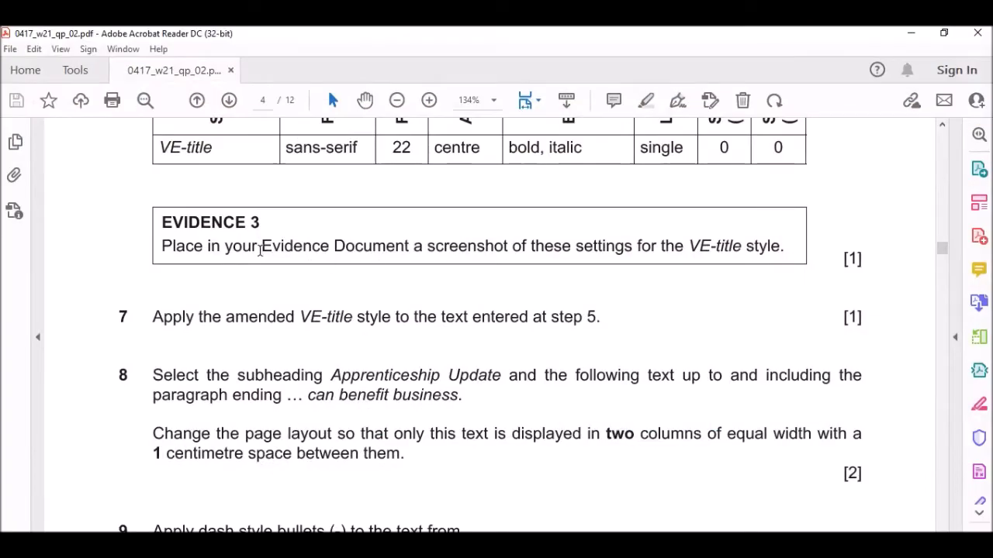
scroll(341, 269, "down", 2)
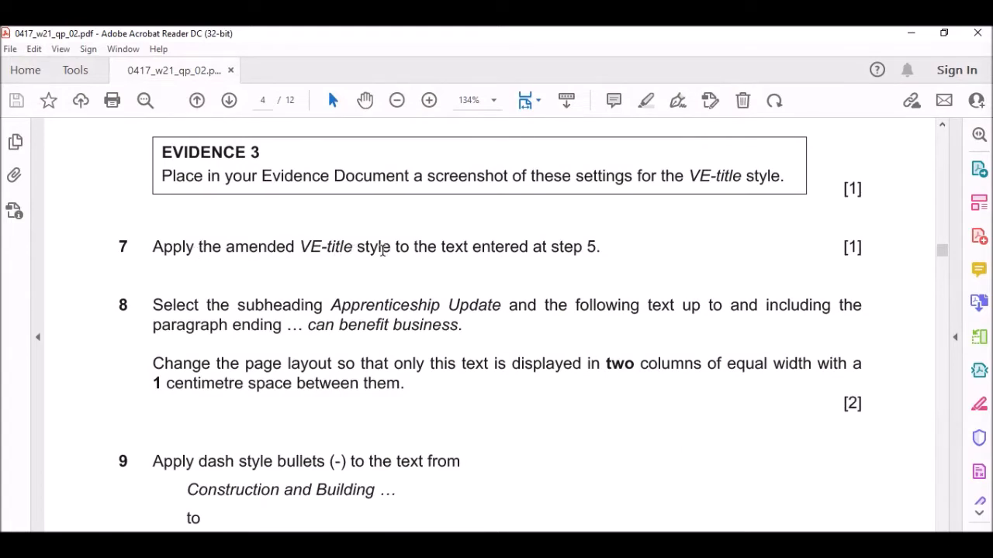
scroll(366, 248, "down", 2)
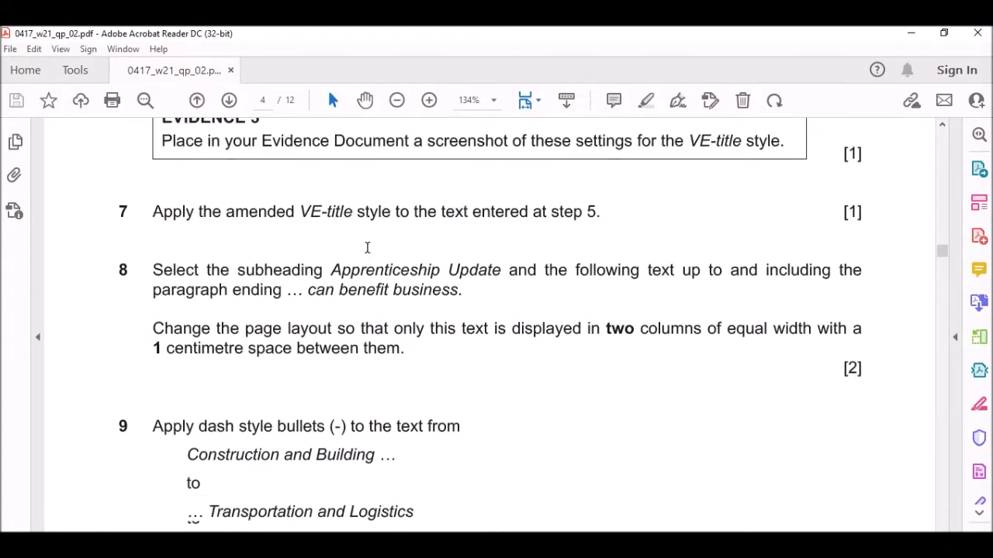
left_click(448, 546)
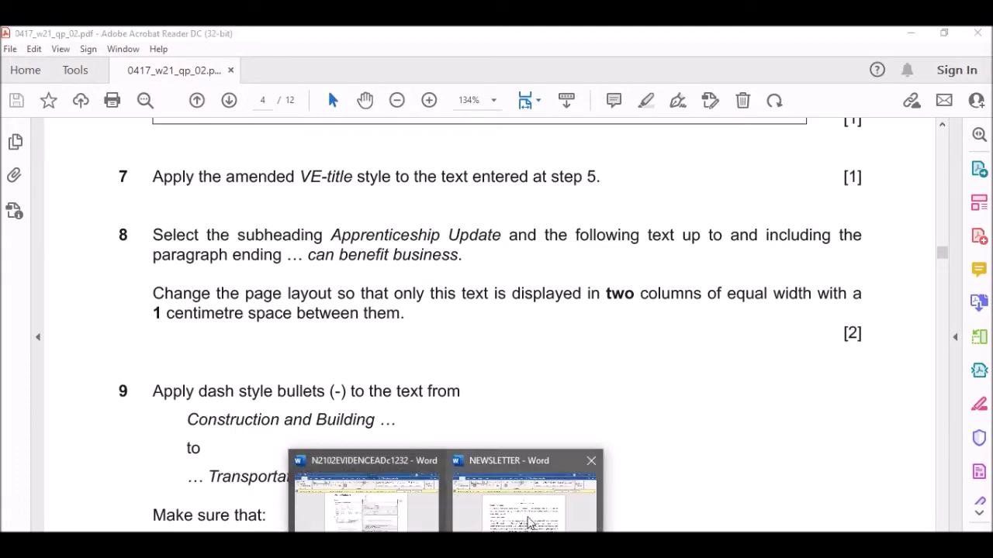
left_click(527, 522)
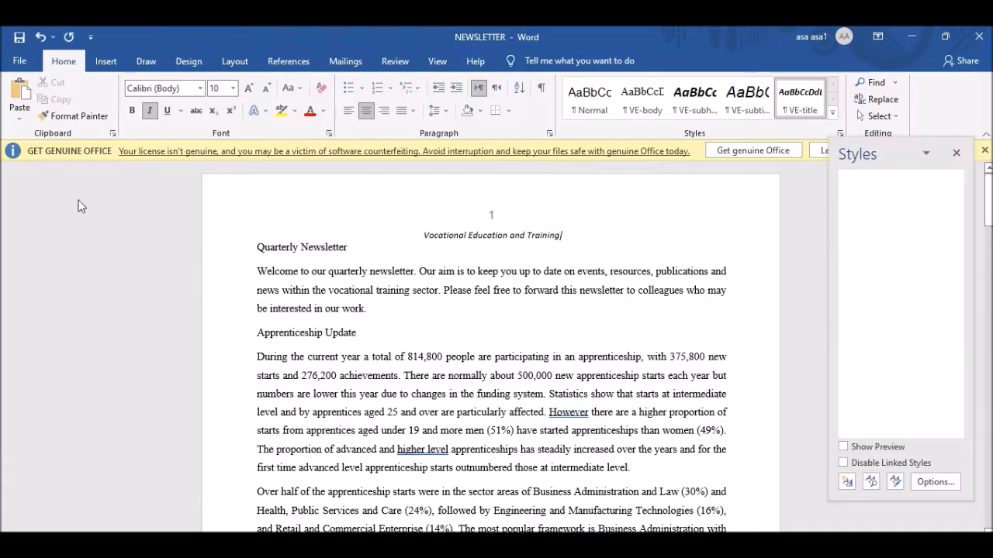
Select the Vocational Education and Training title and close the reopened VE-title settings unchanged.
triple_click(512, 238)
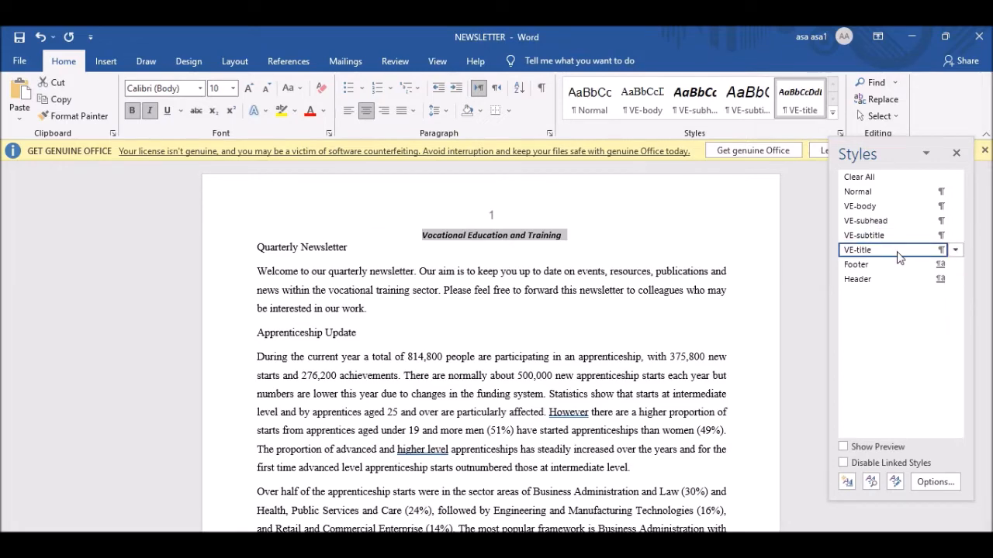
right_click(898, 257)
left_click(845, 288)
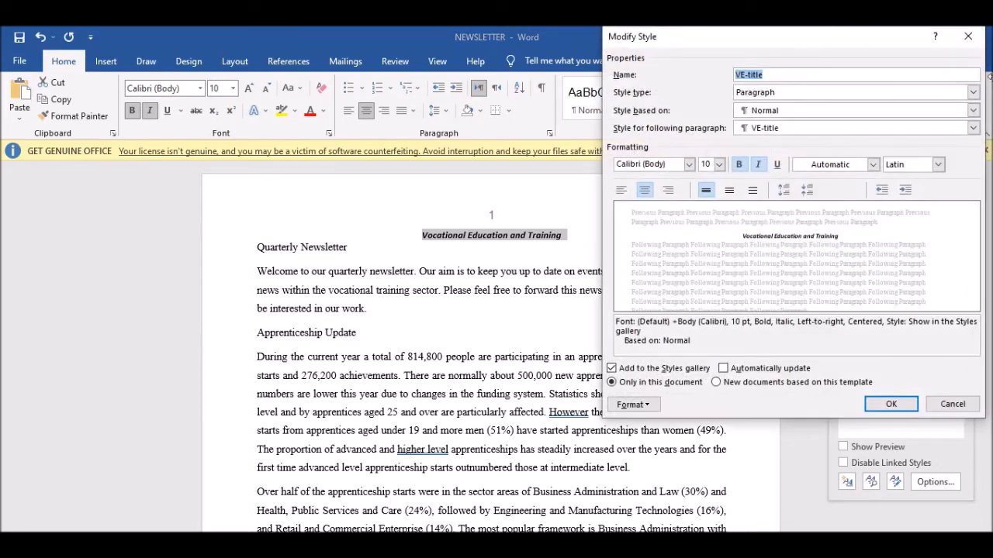
left_click(967, 38)
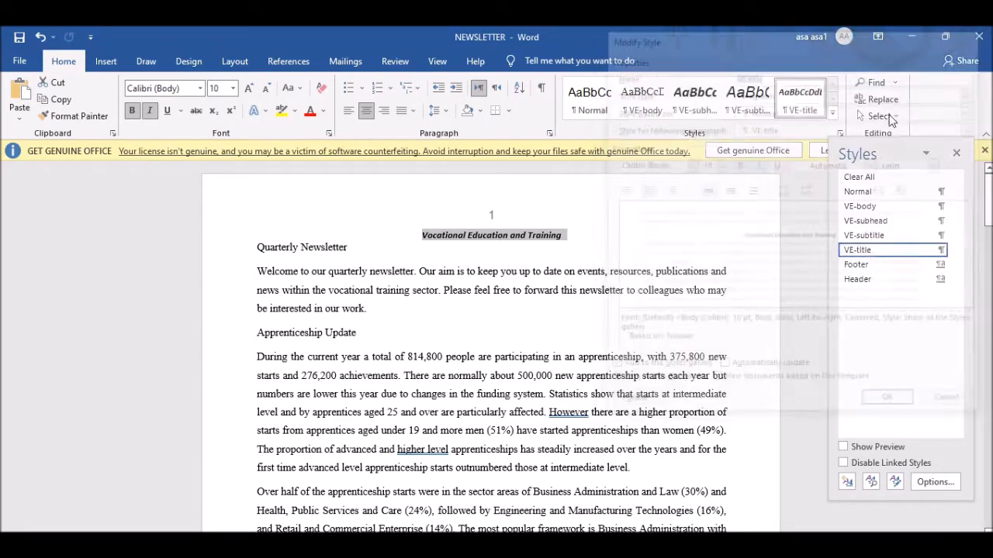
Select the font size box and scroll the exam paper up to the VE-title specification table.
left_click(223, 88)
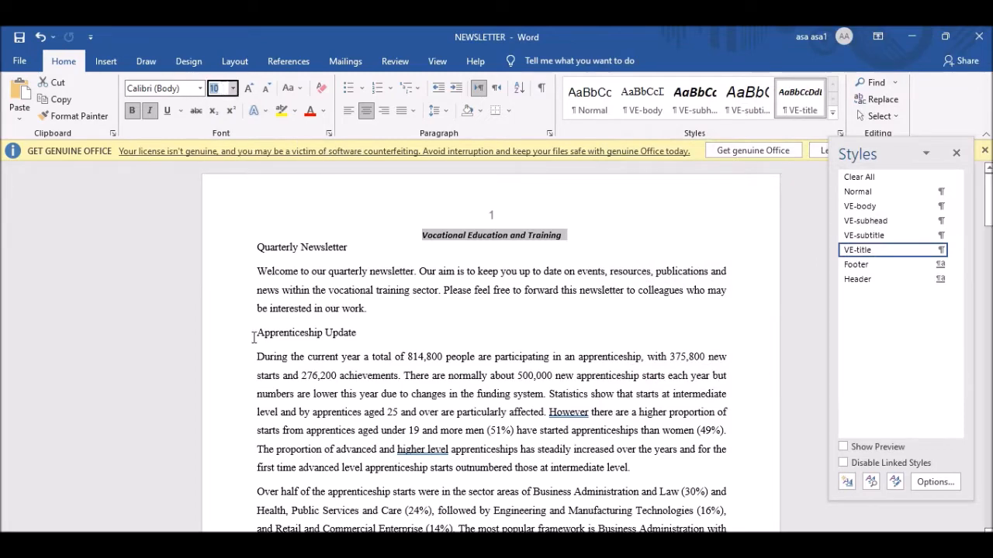
key("alt+Tab")
scroll(436, 261, "up", 5)
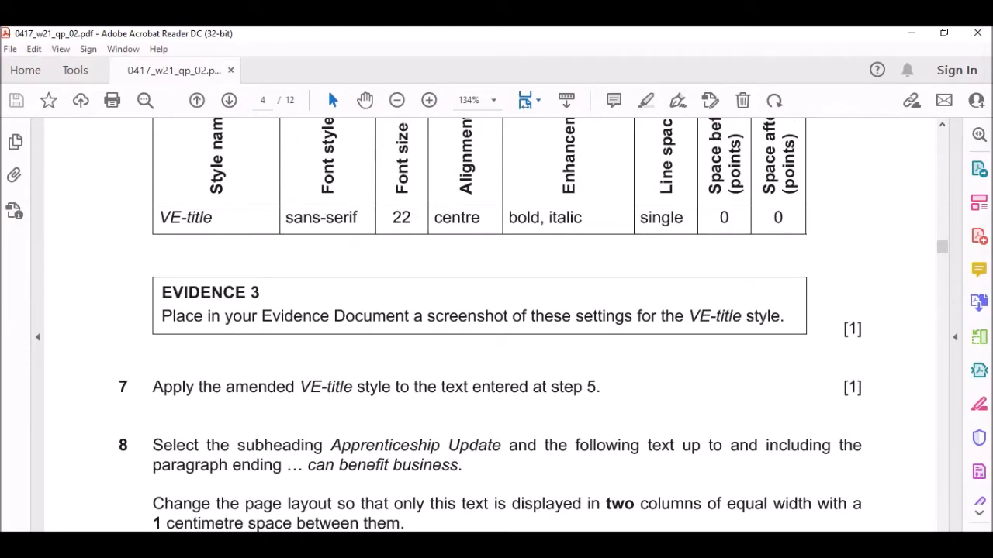
Change the selected title's font size from 10 to 22 pt.
key("alt+Tab")
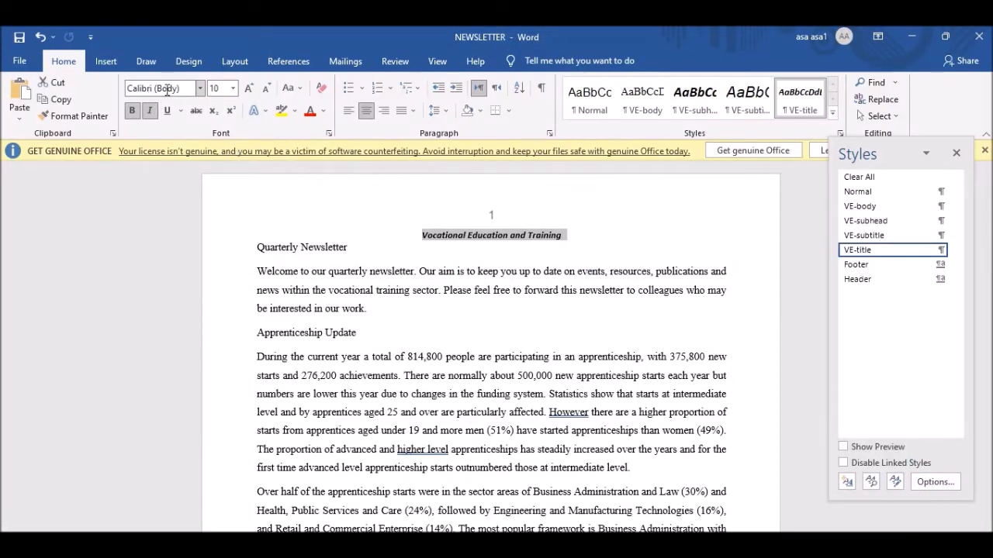
key("alt+Tab")
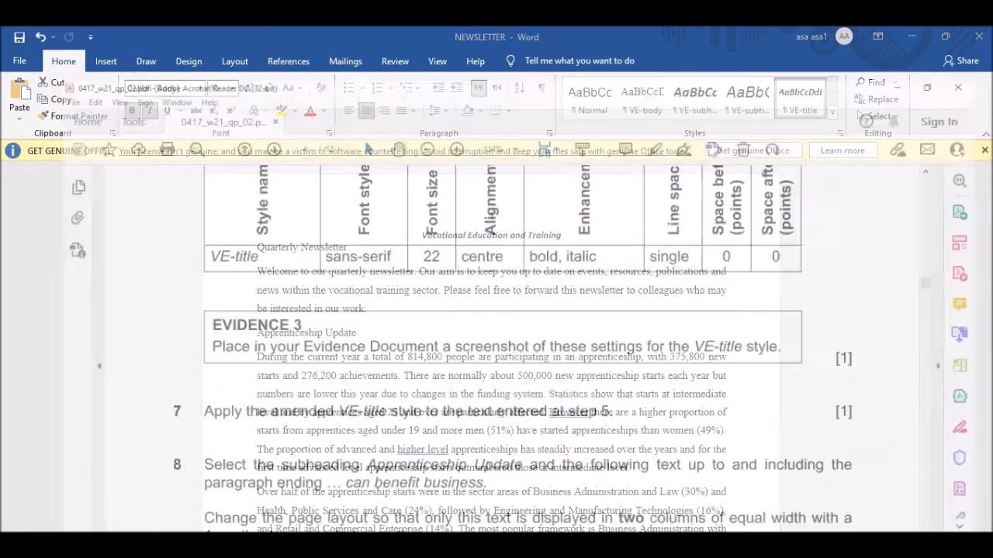
key("alt+Tab")
left_click(223, 89)
type("22")
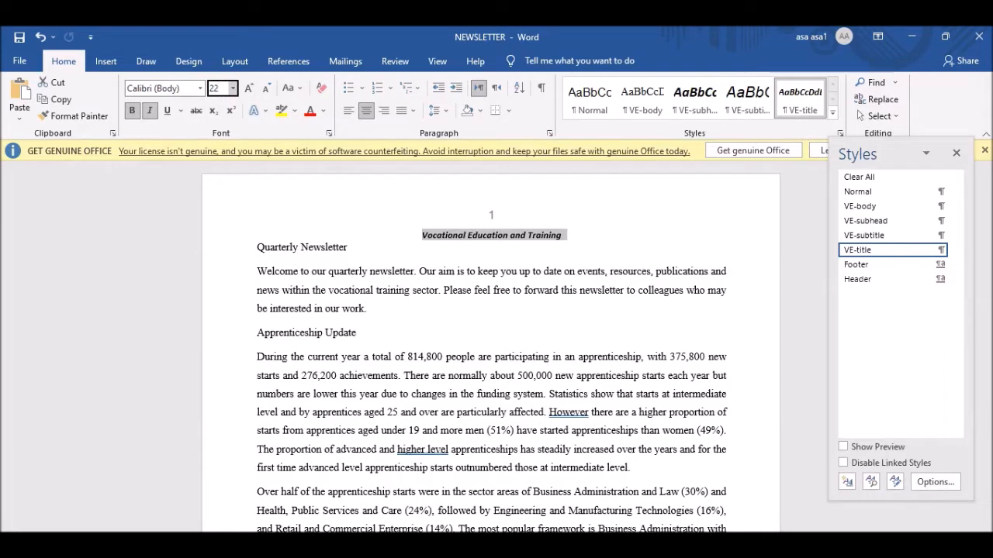
key("Return")
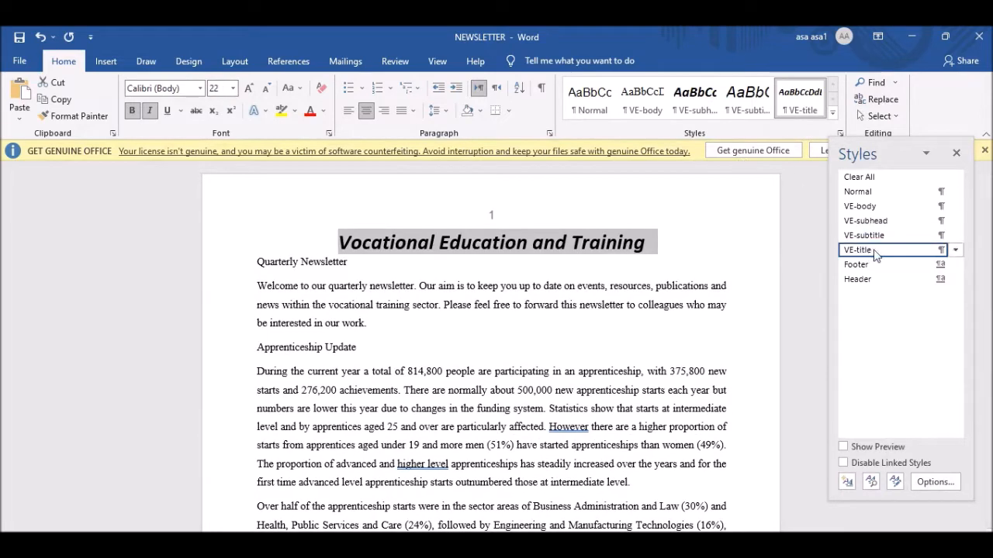
Compare the 22 pt title against the exam paper's VE-title style requirements.
left_click(955, 250)
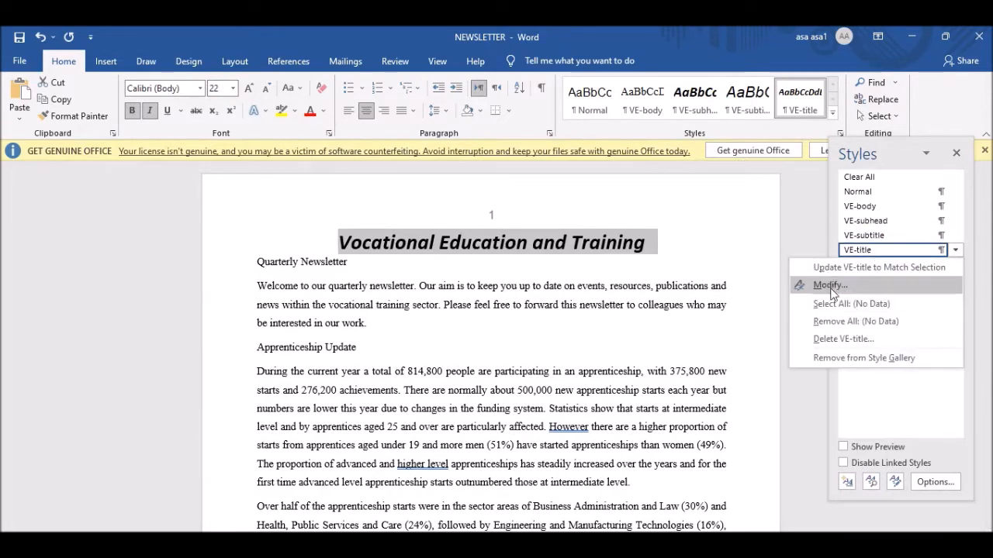
left_click(579, 246)
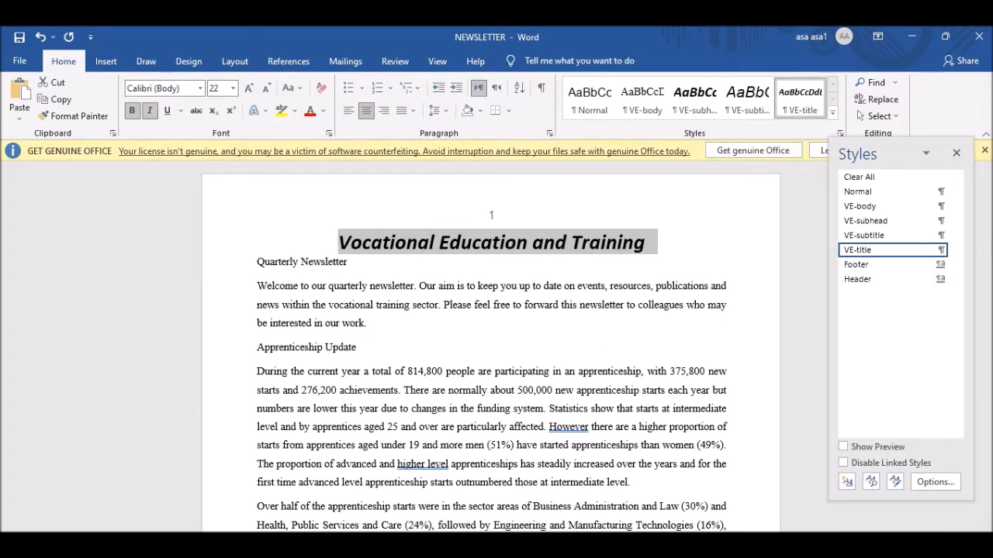
key("alt+Tab")
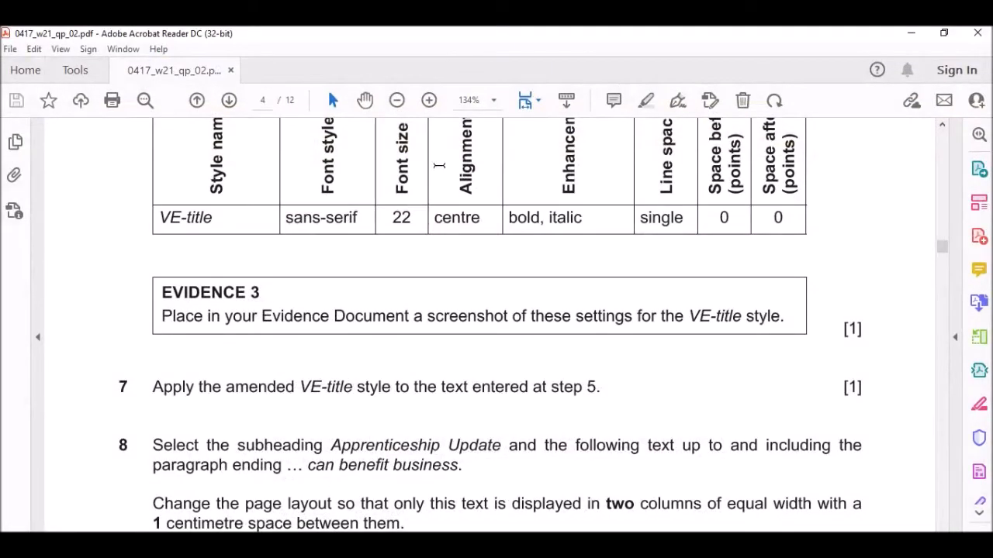
key("alt+Tab")
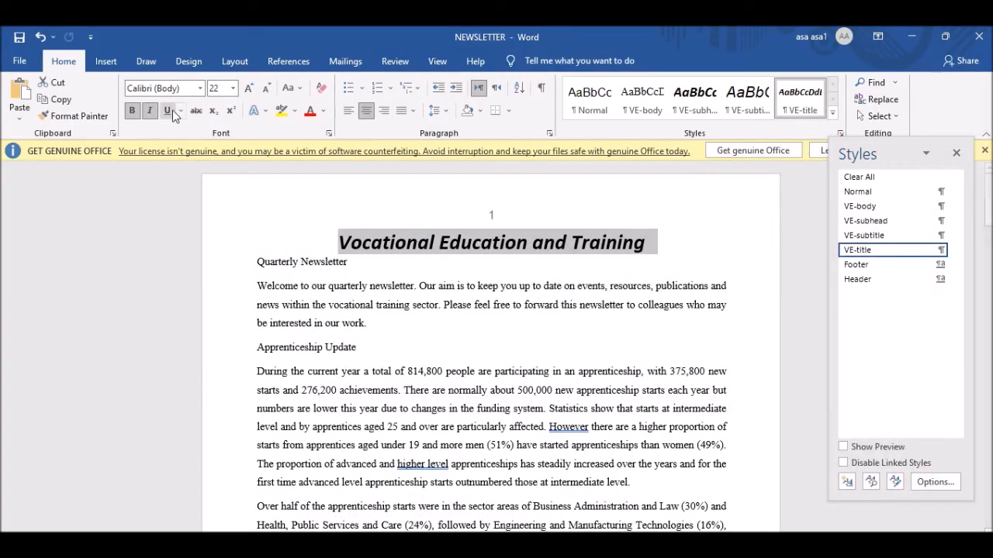
key("alt+Tab")
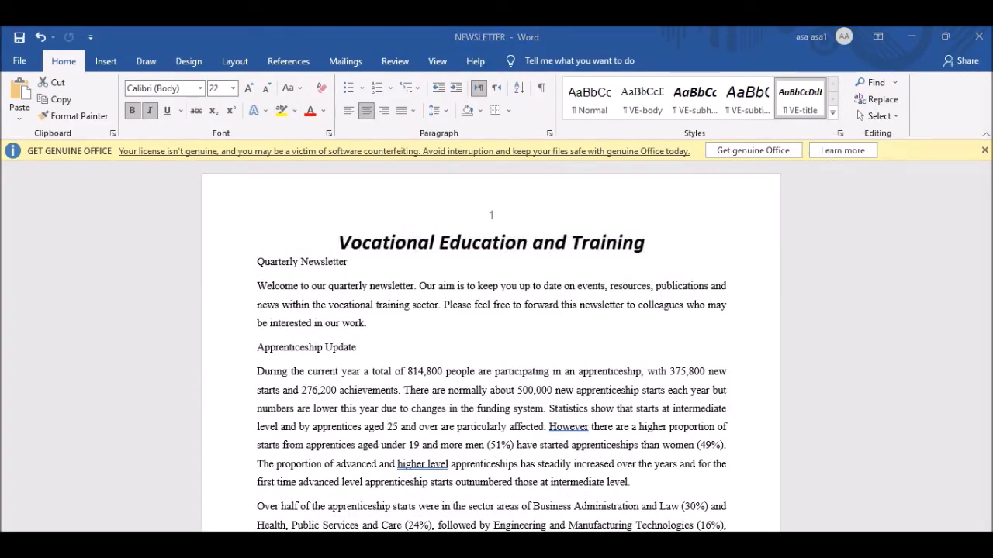
key("alt+Tab")
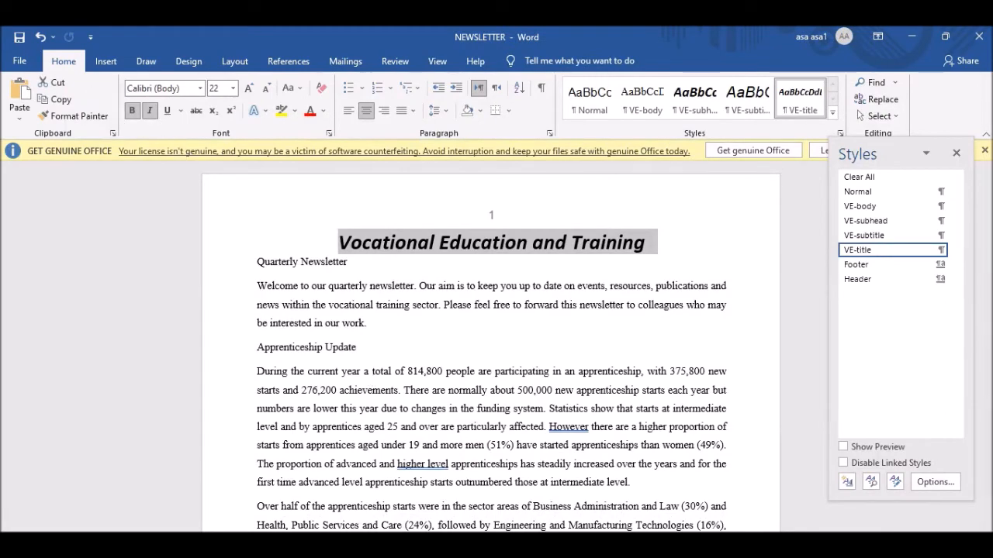
key("alt+Tab")
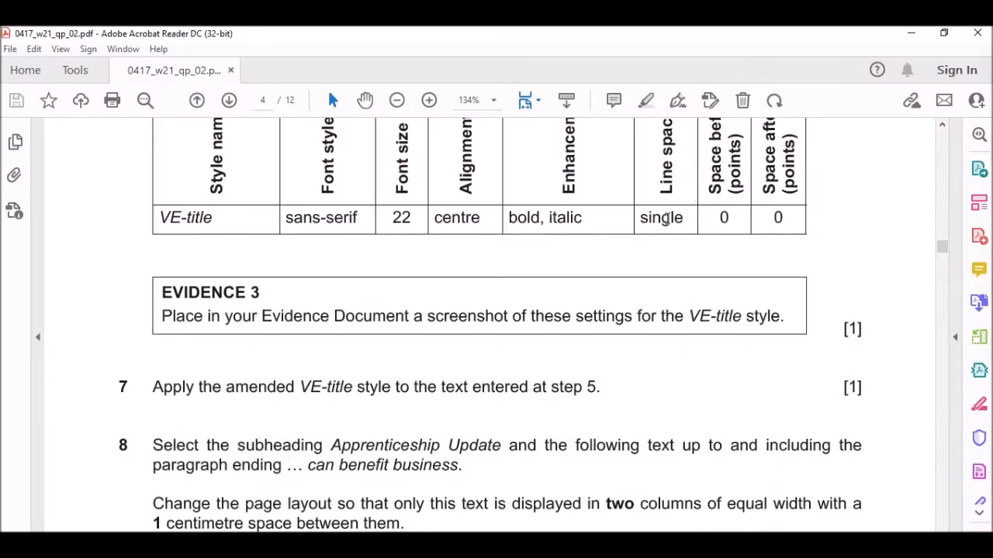
key("alt+Tab")
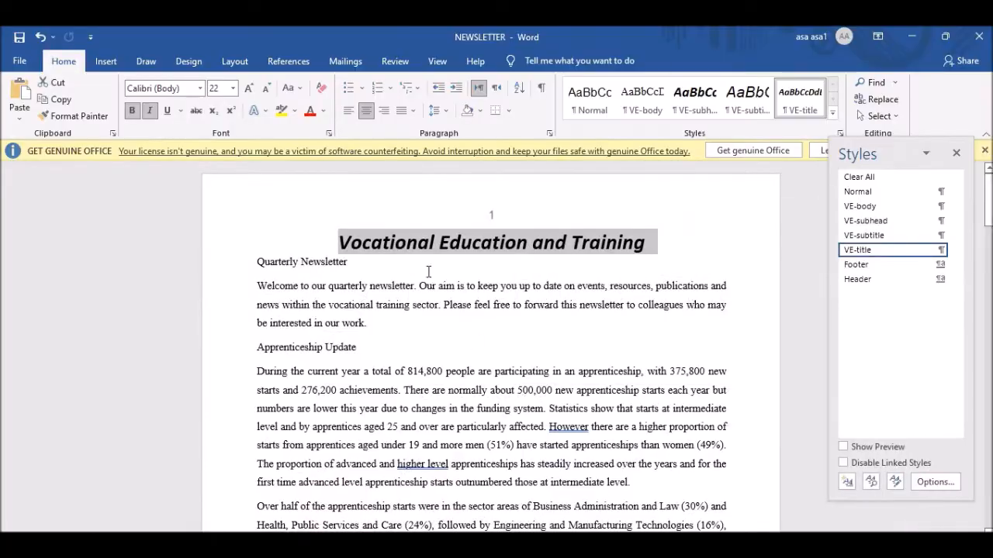
Review VE-title's paragraph settings, then update VE-title to match the 22 pt selected title.
right_click(871, 256)
left_click(830, 283)
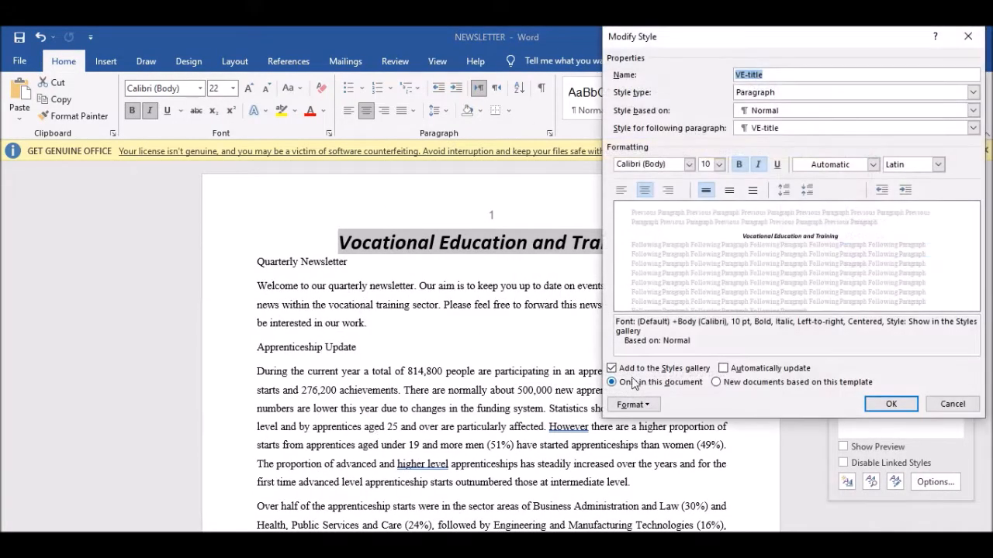
left_click(632, 404)
left_click(643, 251)
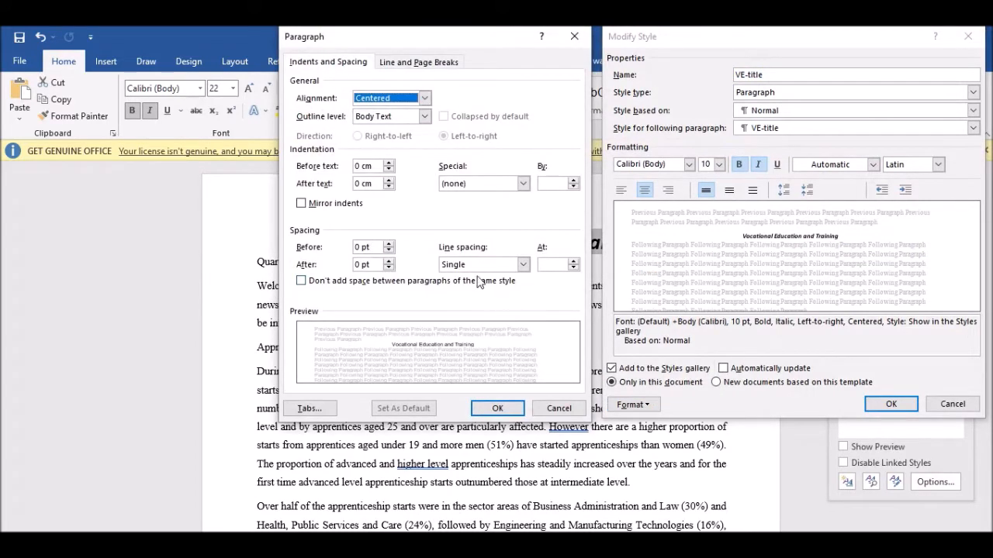
left_click(497, 408)
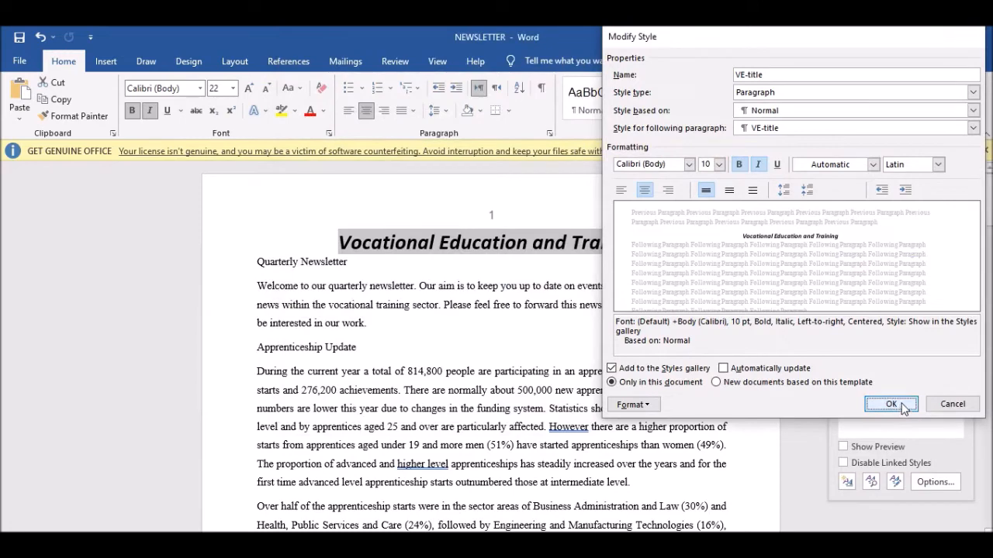
left_click(888, 404)
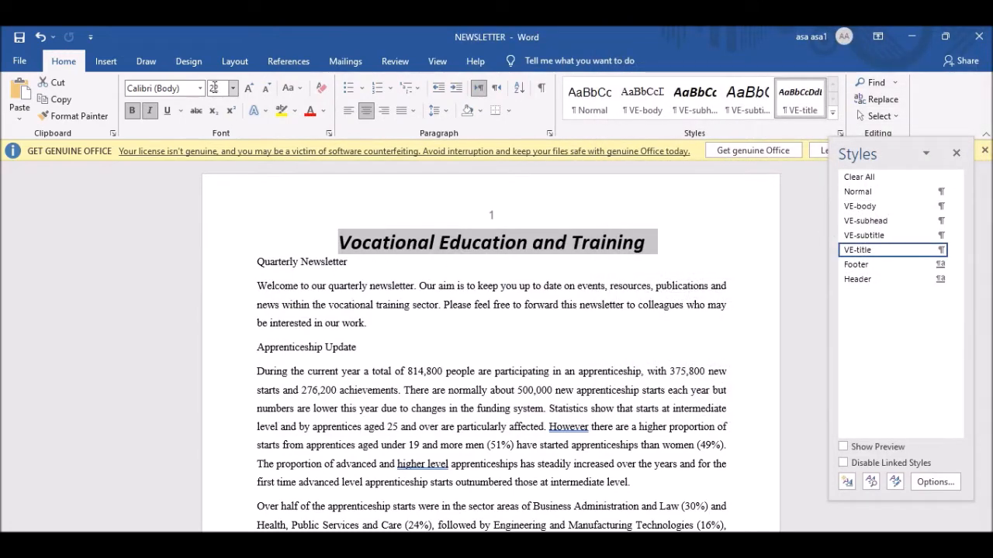
right_click(798, 93)
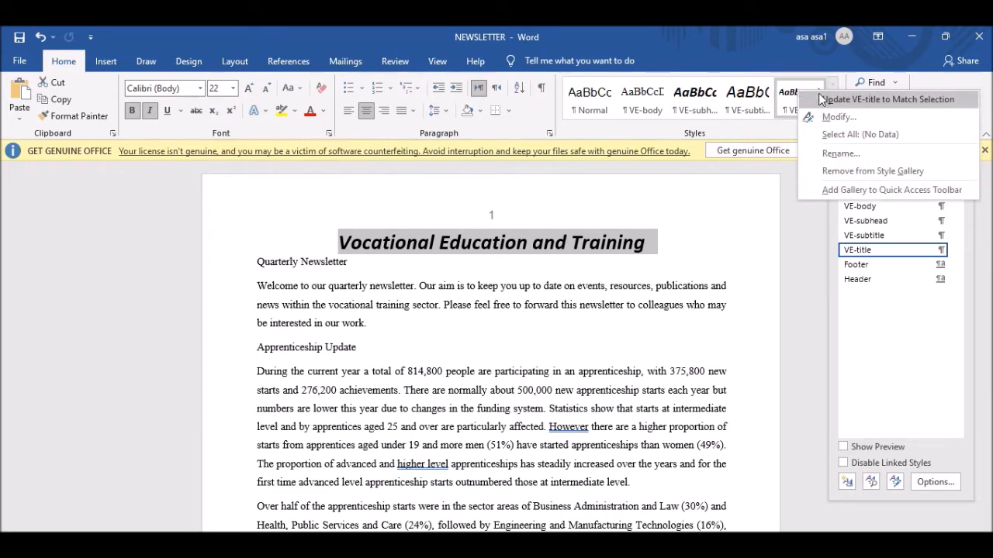
left_click(822, 99)
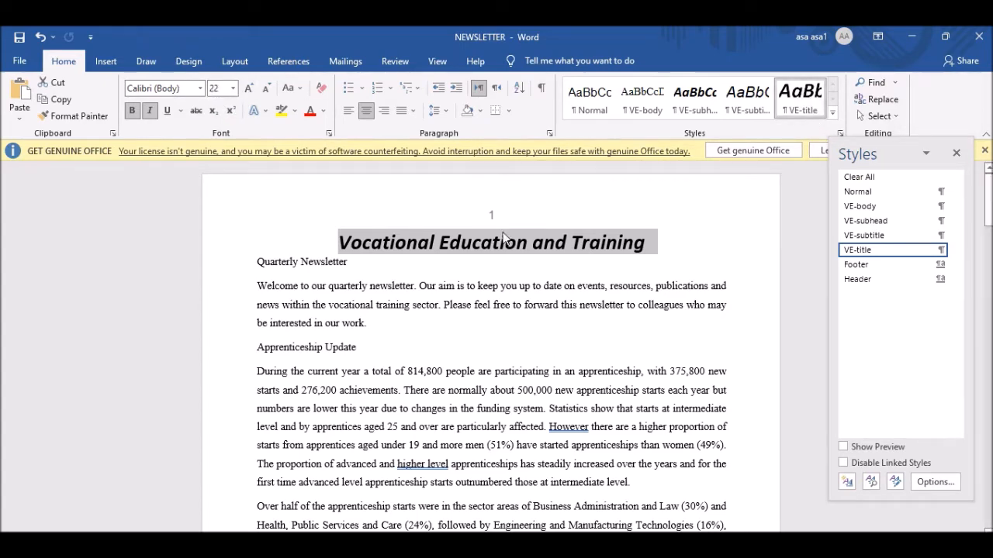
Scroll the exam paper to question 8 on the two-column Apprenticeship Update layout.
key("alt+Tab")
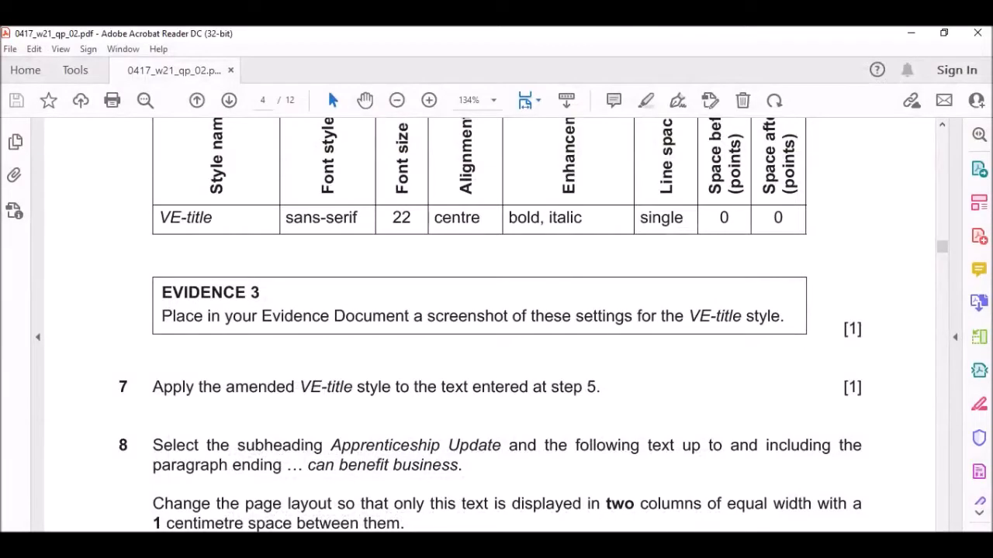
scroll(273, 264, "down", 3)
scroll(264, 272, "down", 1)
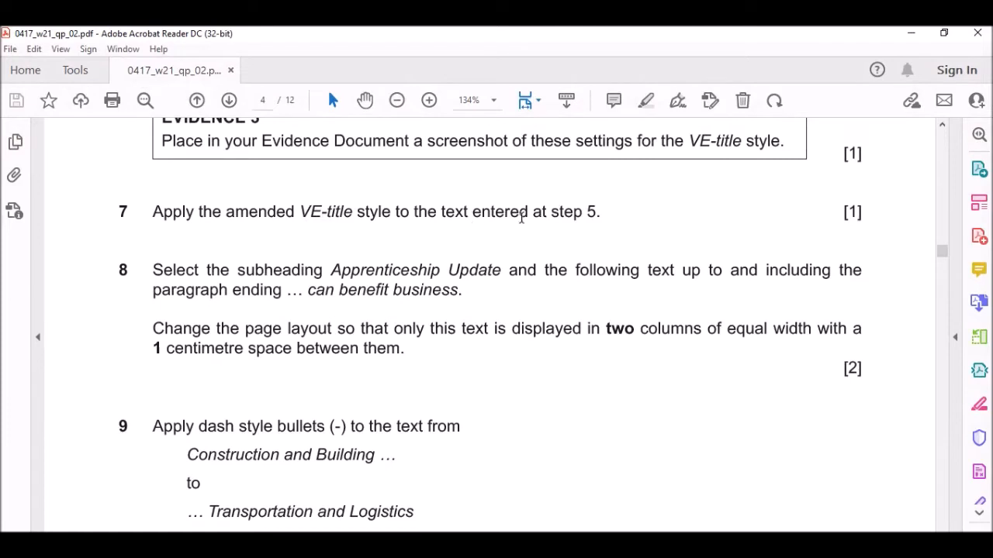
scroll(487, 303, "down", 3)
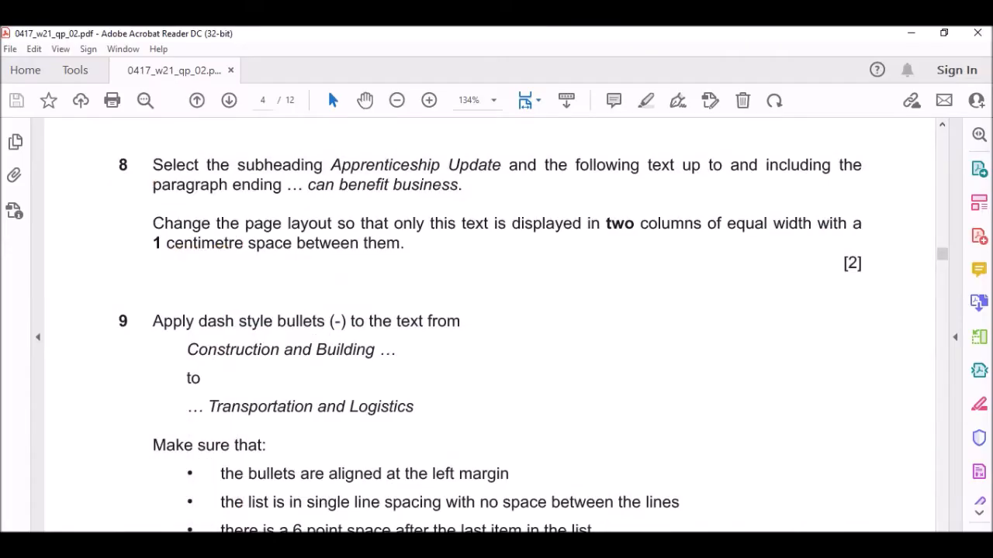
Return from the exam paper's question 8 to the NEWSLETTER document in Word.
left_click(524, 490)
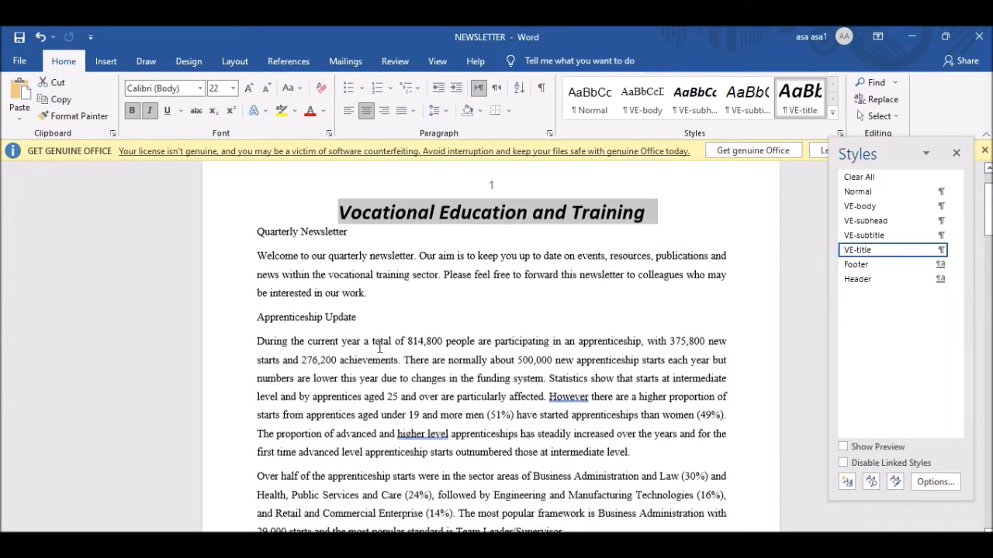
Select the text from Apprenticeship Update to the end of the Apprenticeship Campaign paragraph.
scroll(379, 348, "down", 2)
left_click(258, 279)
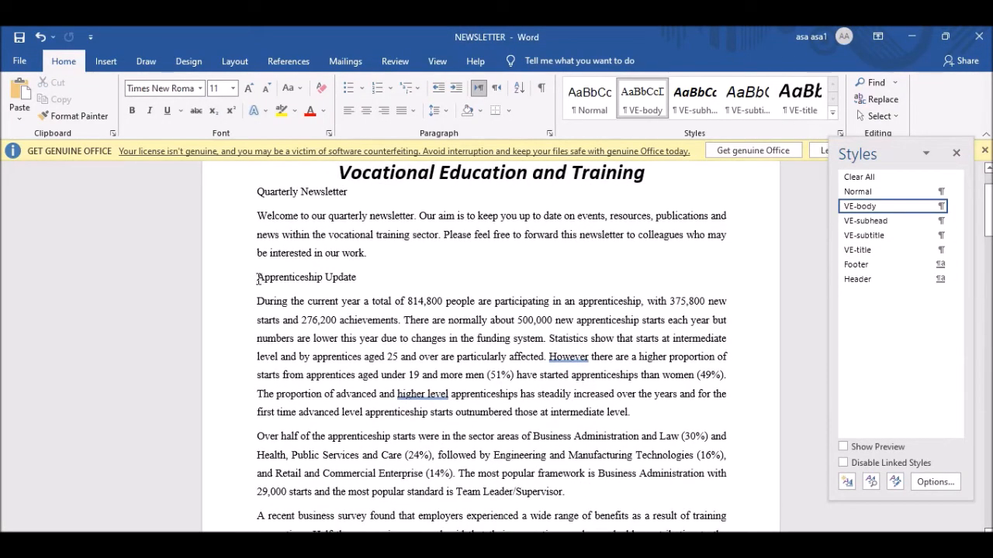
left_click_drag(258, 279, 708, 429)
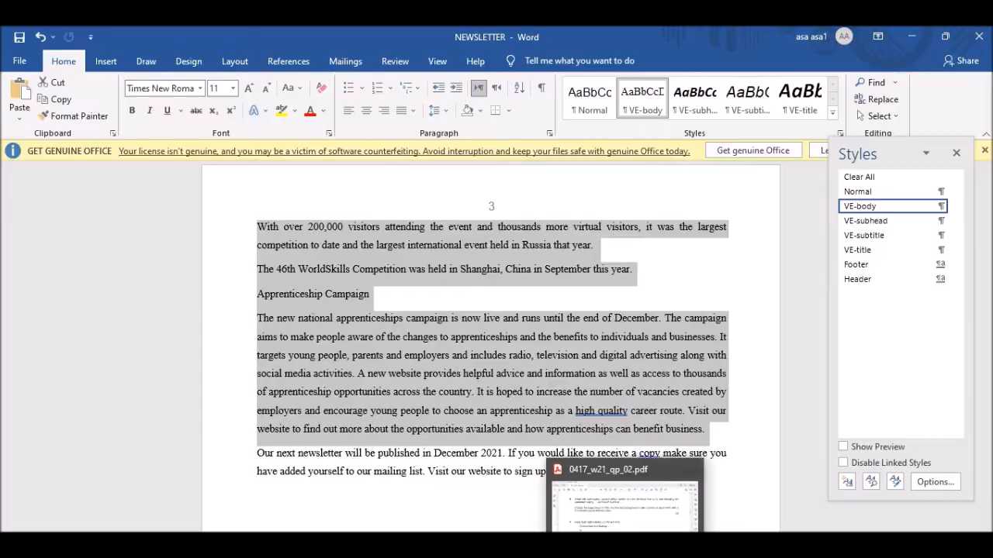
left_click(626, 544)
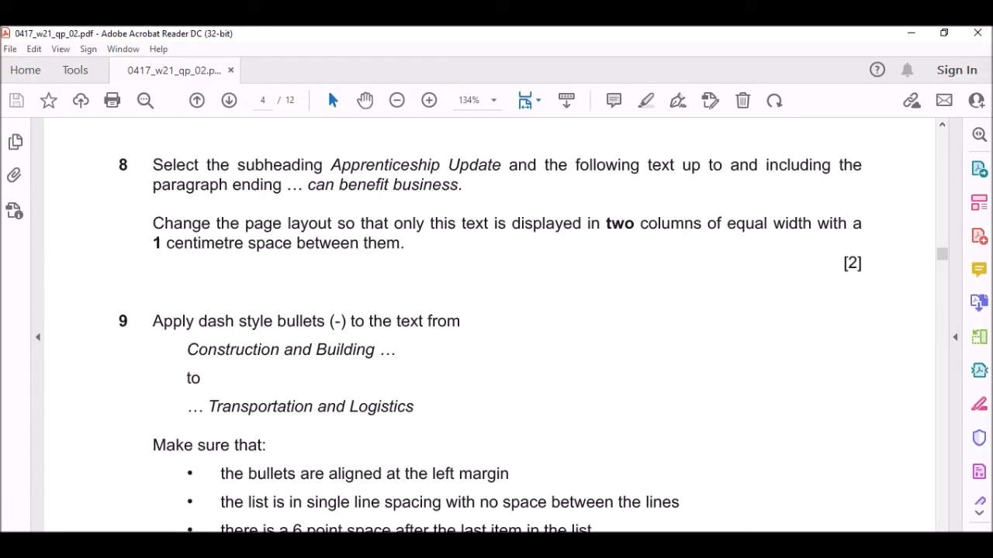
key("alt+Tab")
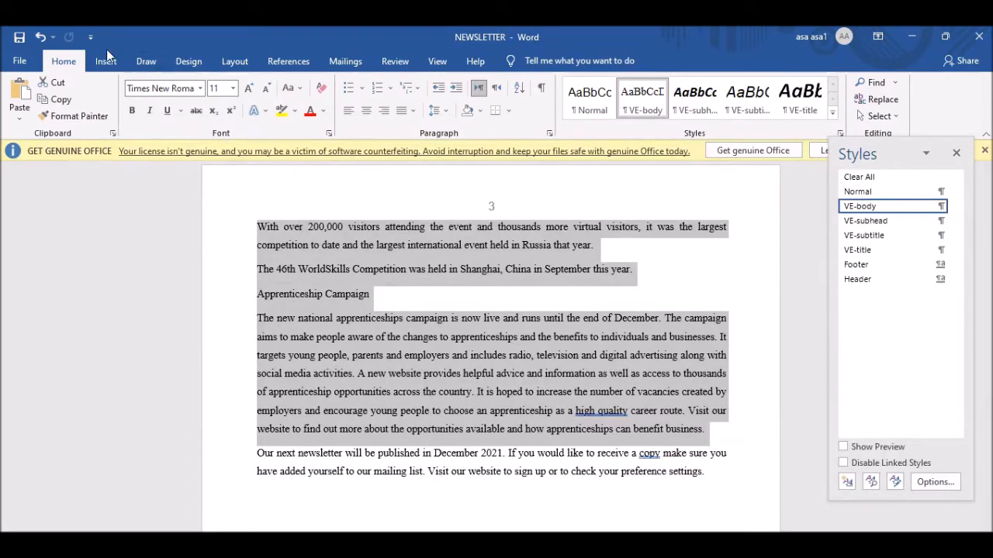
Format the selection as two equal columns with 1 cm spacing between them.
left_click(236, 62)
left_click(137, 115)
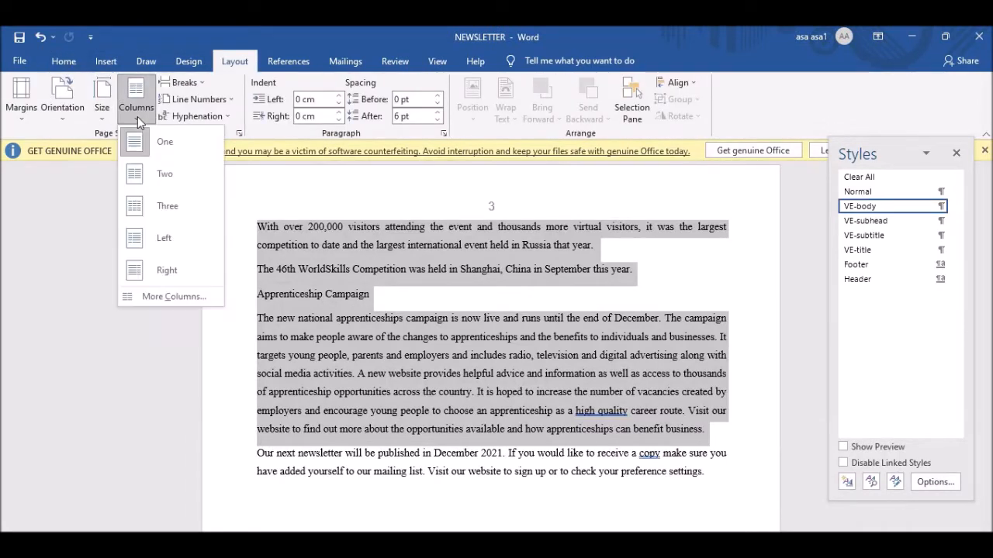
left_click(179, 297)
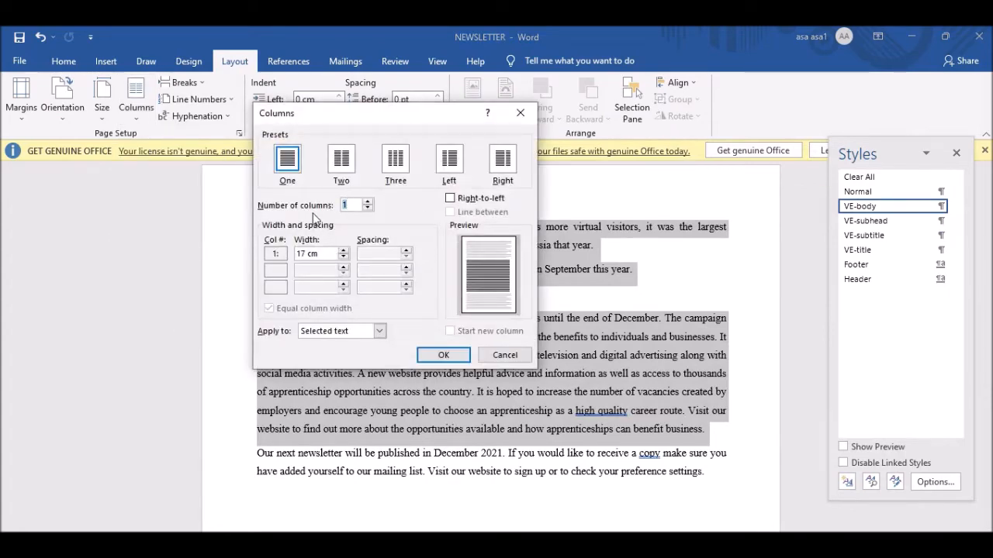
left_click(347, 169)
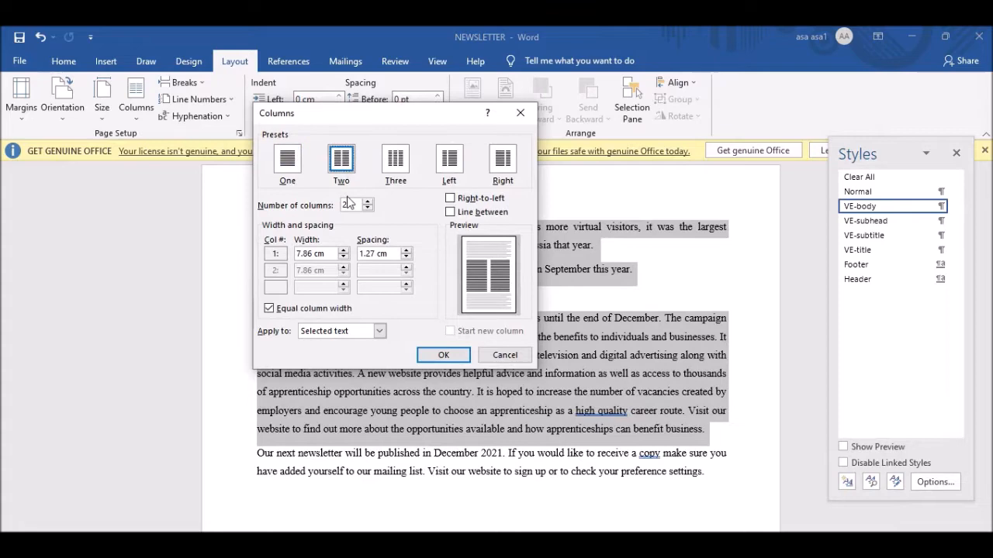
left_click(375, 252)
key("BackSpace")
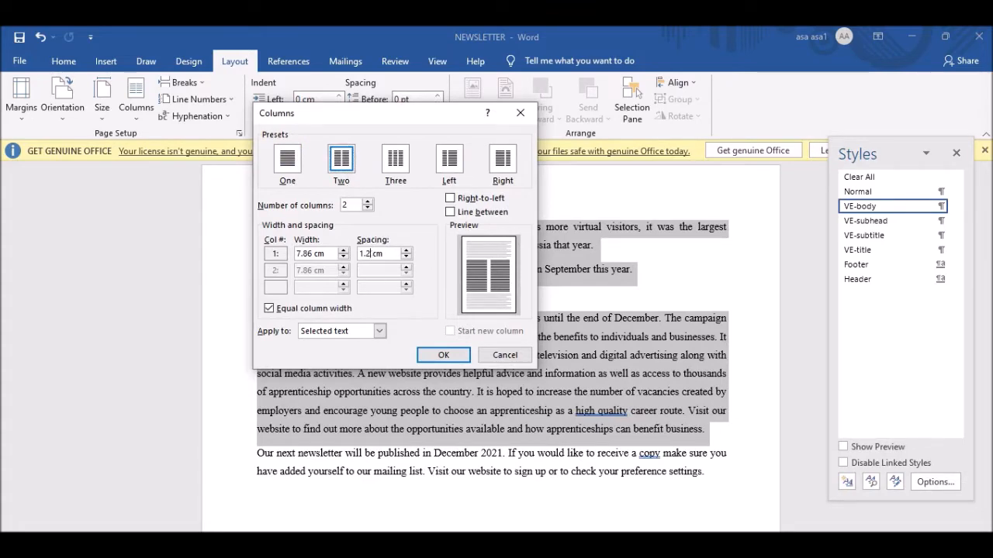
left_click(443, 355)
scroll(631, 313, "up", 3)
scroll(631, 312, "up", 15)
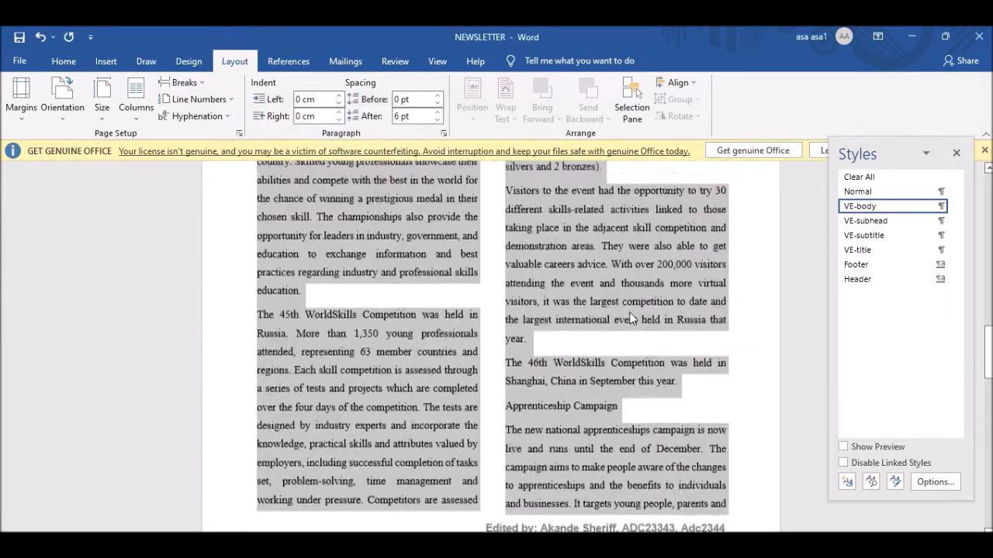
Scroll the exam paper through questions 9–12, then back up to questions 8 and 9.
scroll(630, 312, "down", 4)
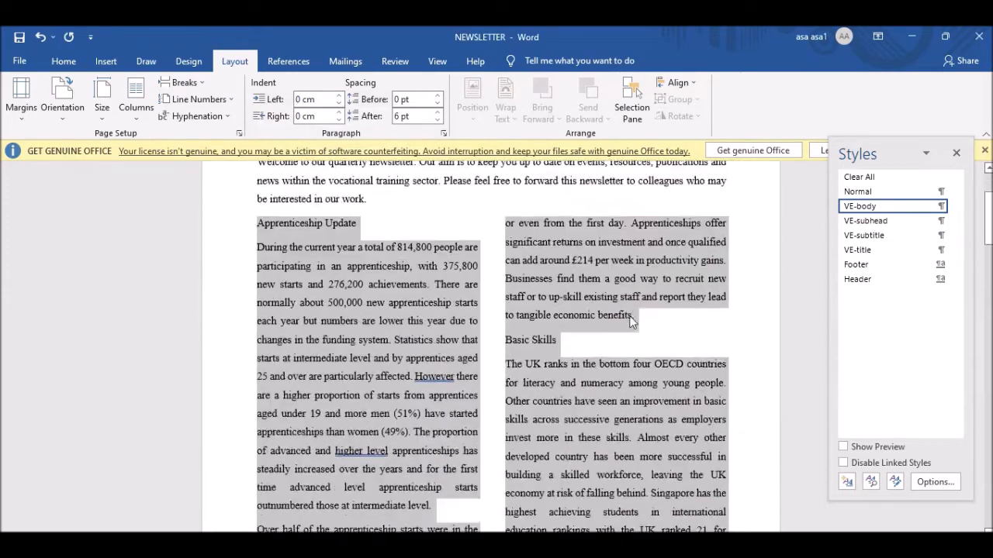
key("alt+Tab")
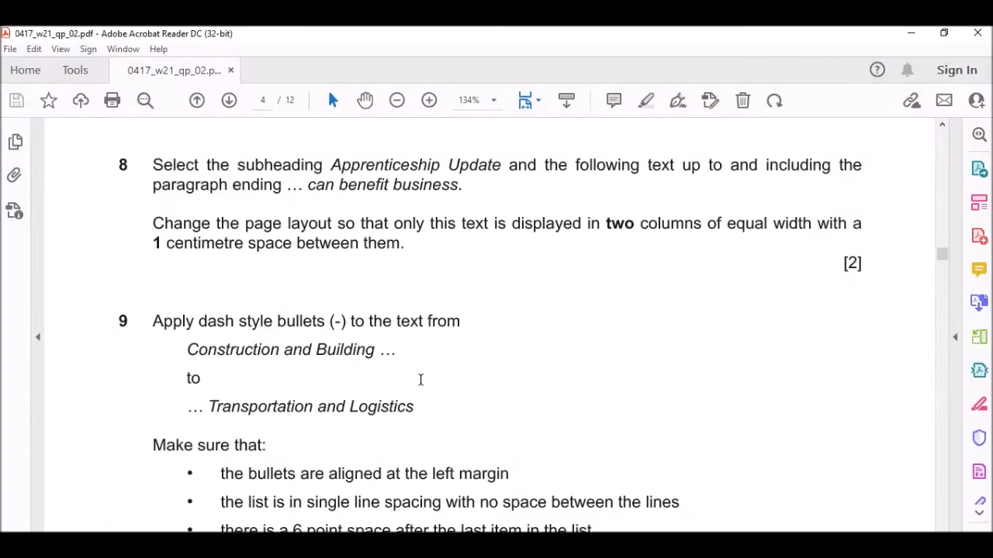
scroll(548, 279, "down", 2)
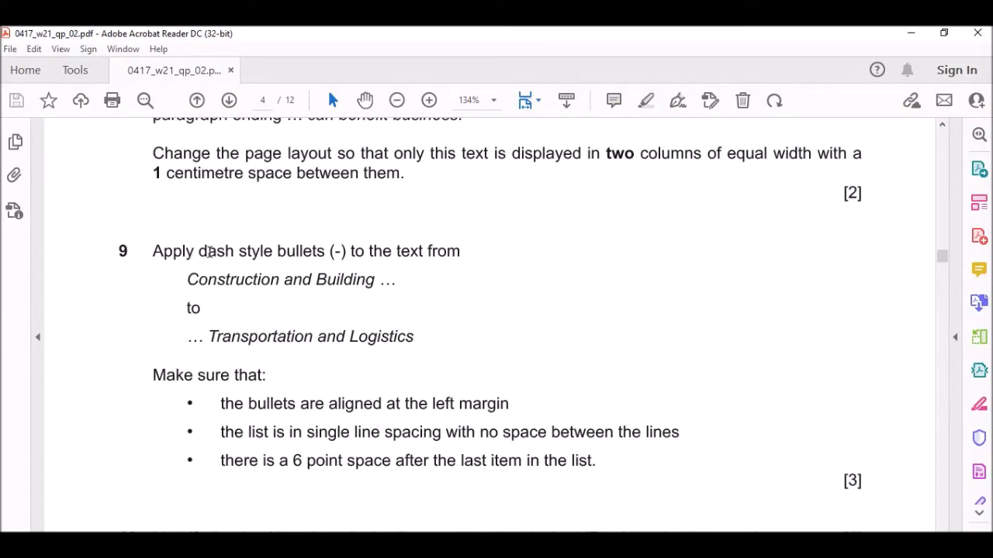
scroll(443, 421, "down", 7)
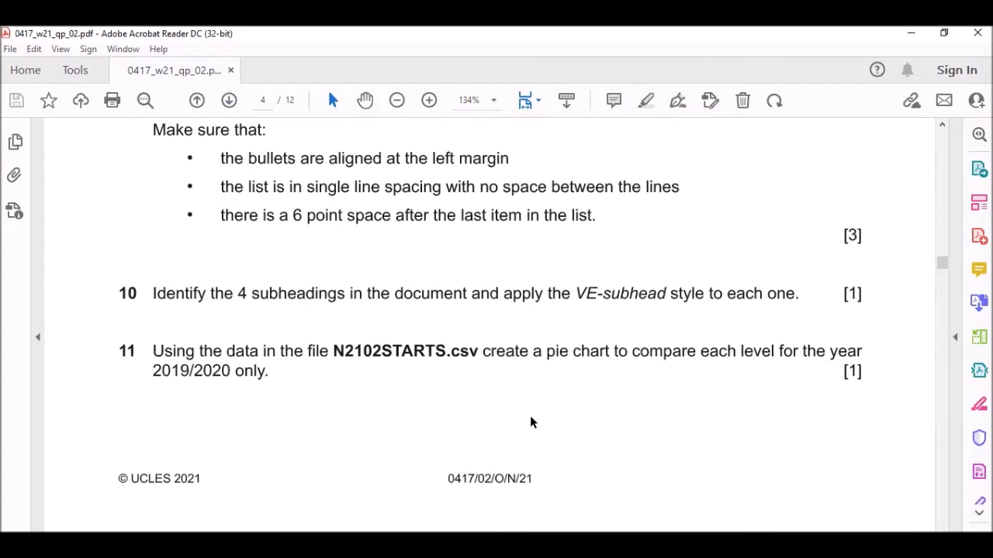
scroll(532, 414, "down", 6)
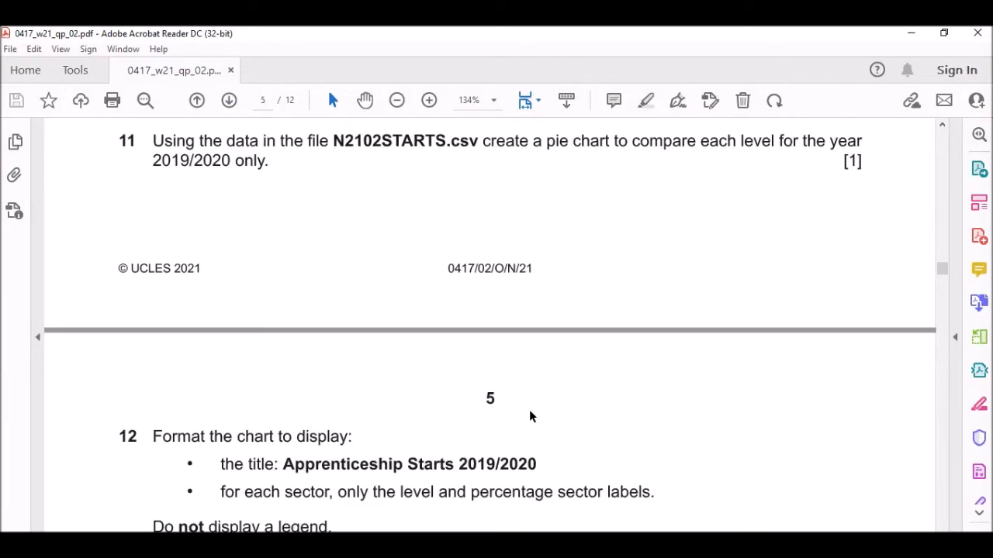
scroll(515, 396, "up", 15)
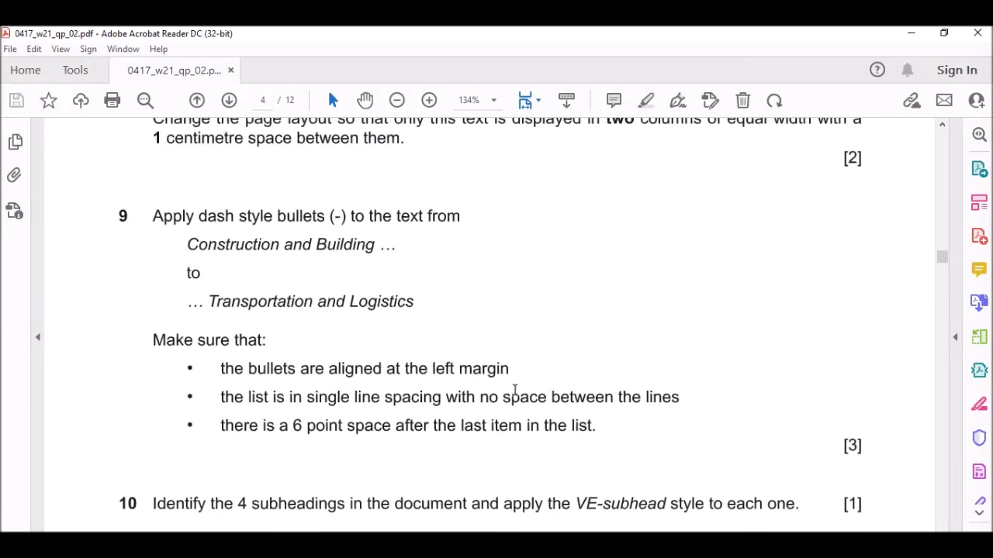
Select the newsletter text and try VE-subtitle, VE-title and Footer before settling on VE-body.
mouse_move(442, 532)
left_click(520, 504)
scroll(396, 265, "up", 2)
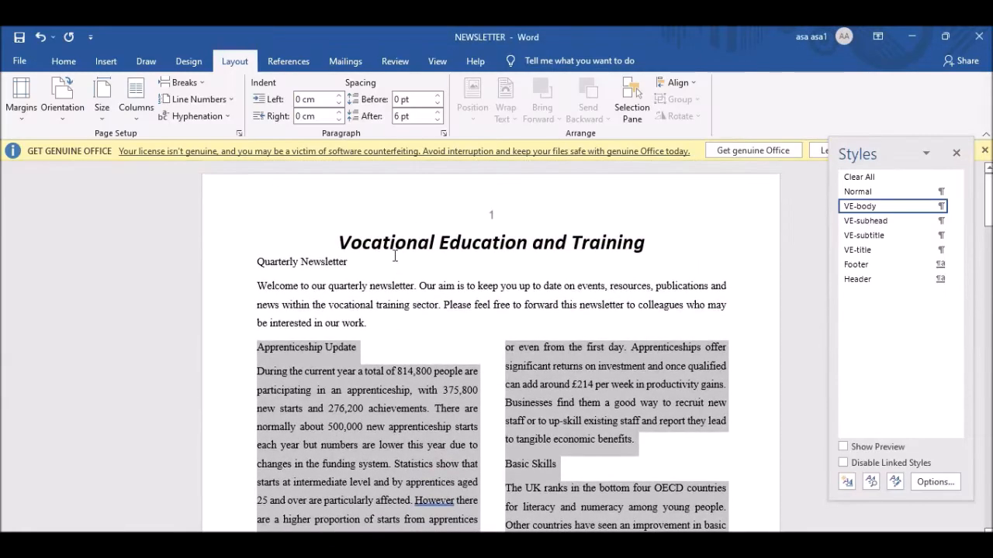
left_click_drag(257, 261, 705, 483)
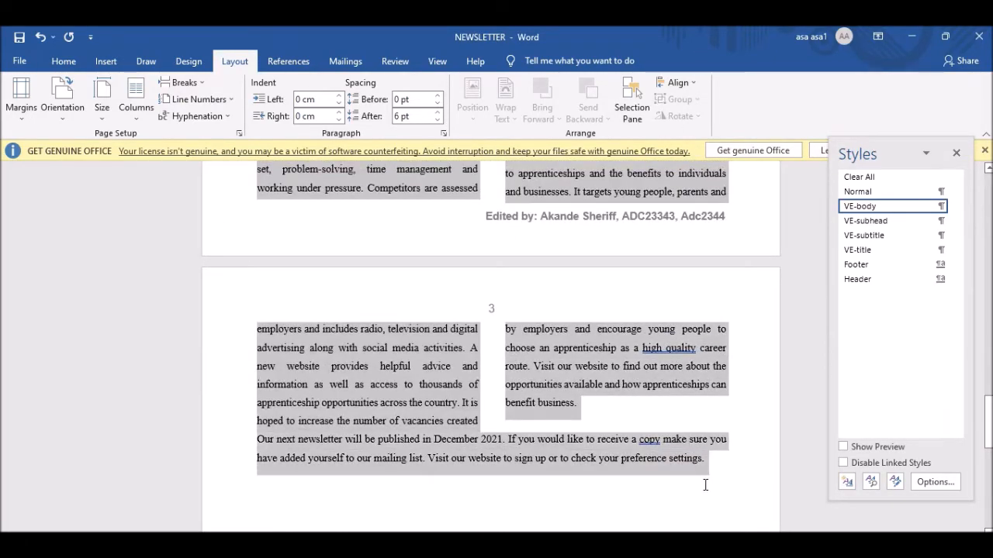
left_click(873, 208)
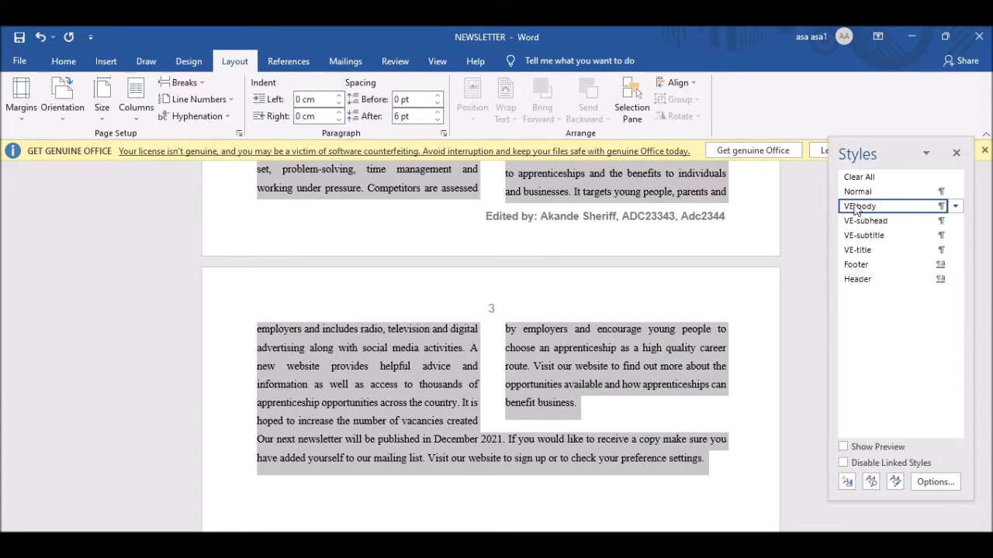
left_click(863, 235)
left_click(863, 249)
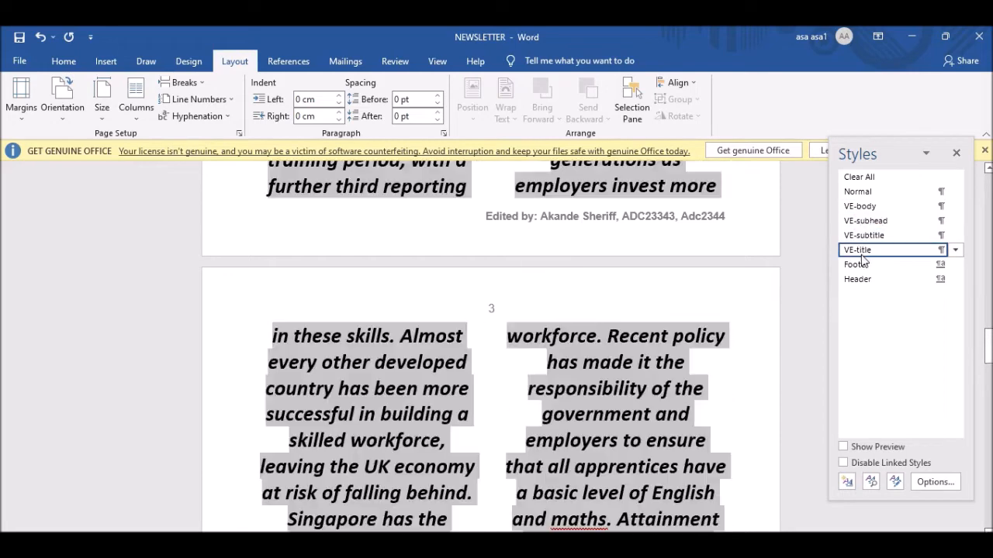
left_click(861, 265)
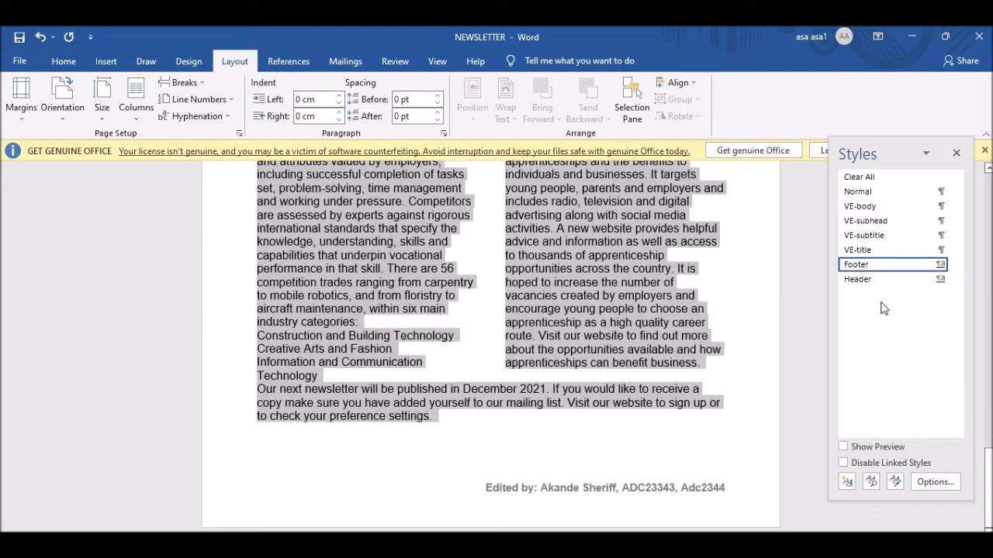
left_click(864, 207)
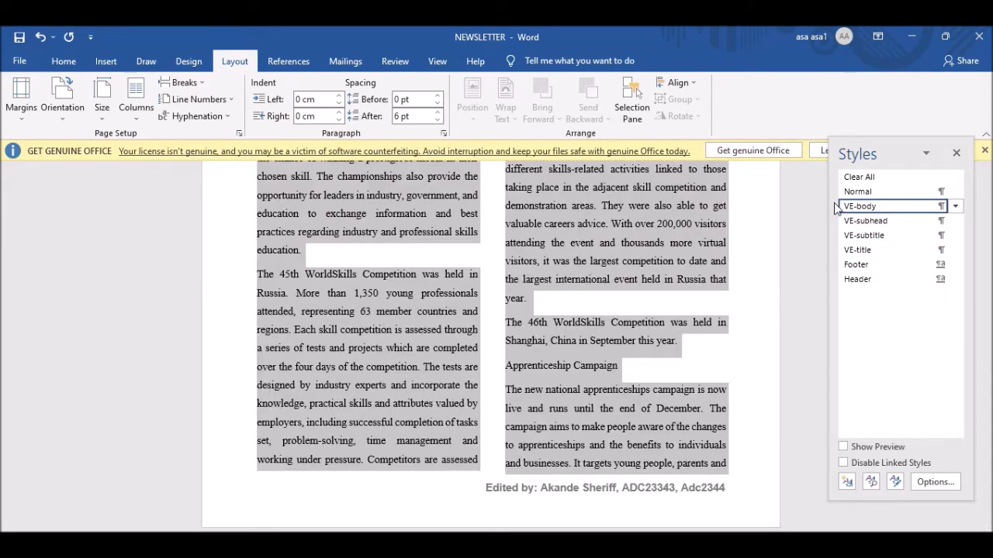
scroll(388, 341, "up", 10)
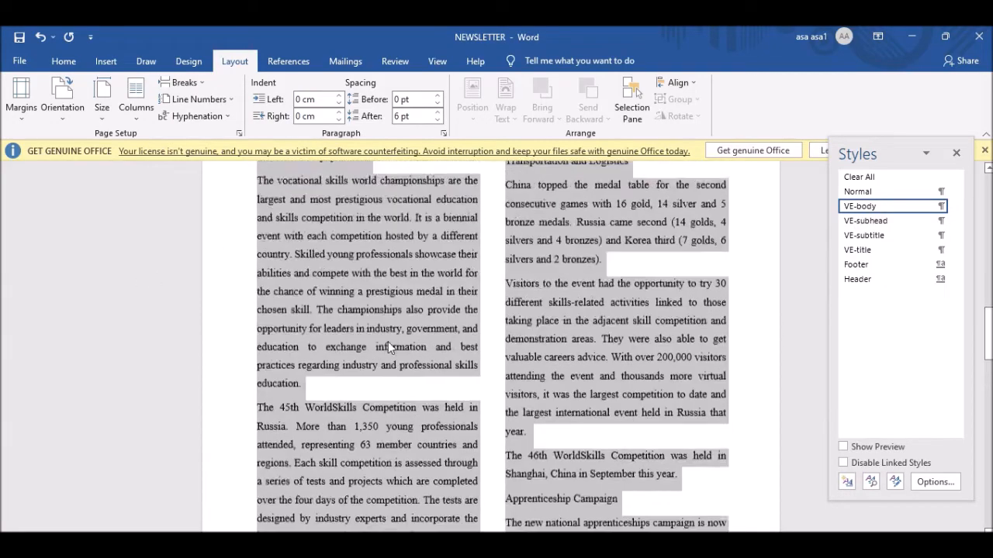
key("alt+Tab")
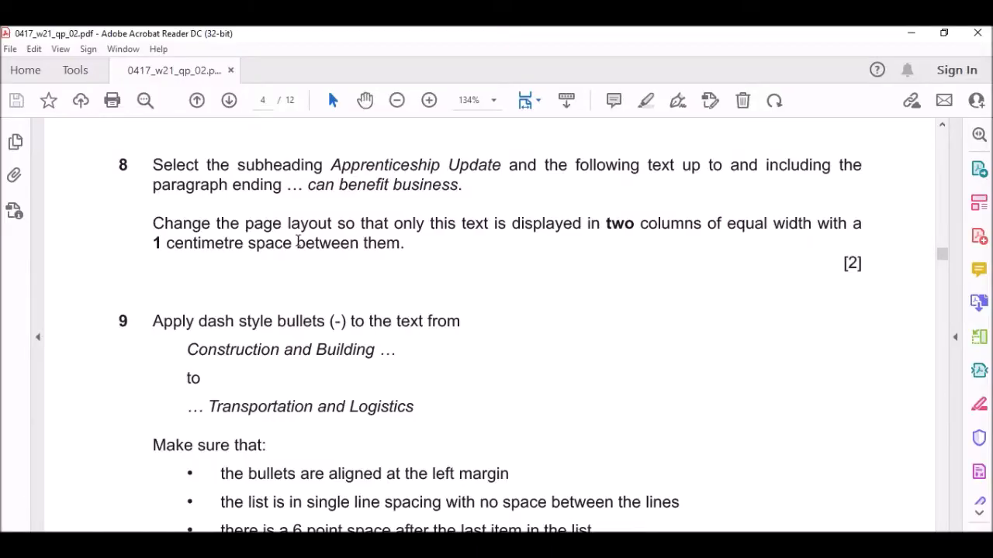
Read question 9's dash-bullet requirement, then return to the two-column newsletter in Word.
scroll(260, 295, "down", 3)
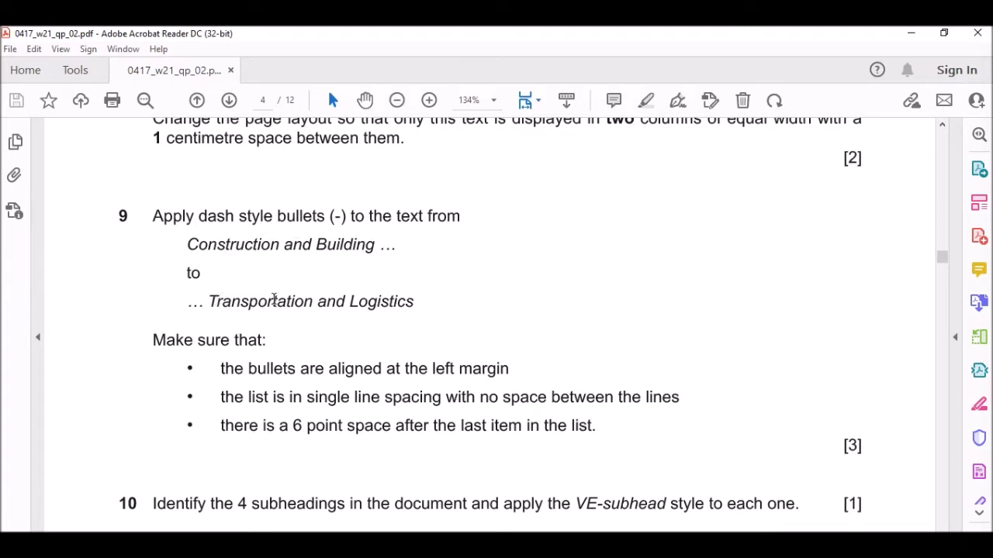
key("alt+Tab")
scroll(480, 337, "up", 4)
scroll(481, 337, "up", 15)
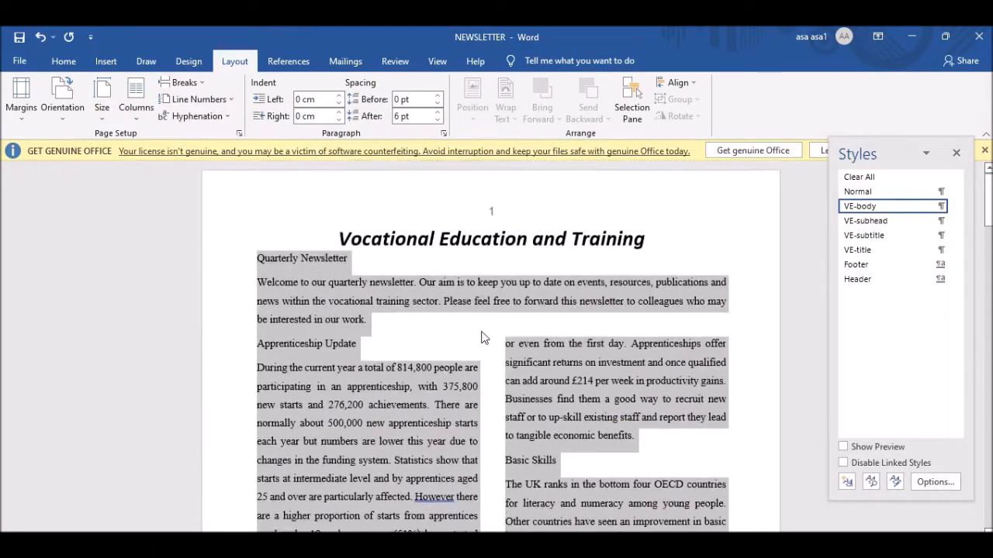
Select the six category lines from Construction and Building Technology to Transportation and Logistics.
scroll(616, 394, "down", 3)
scroll(615, 394, "up", 3)
left_click(487, 378)
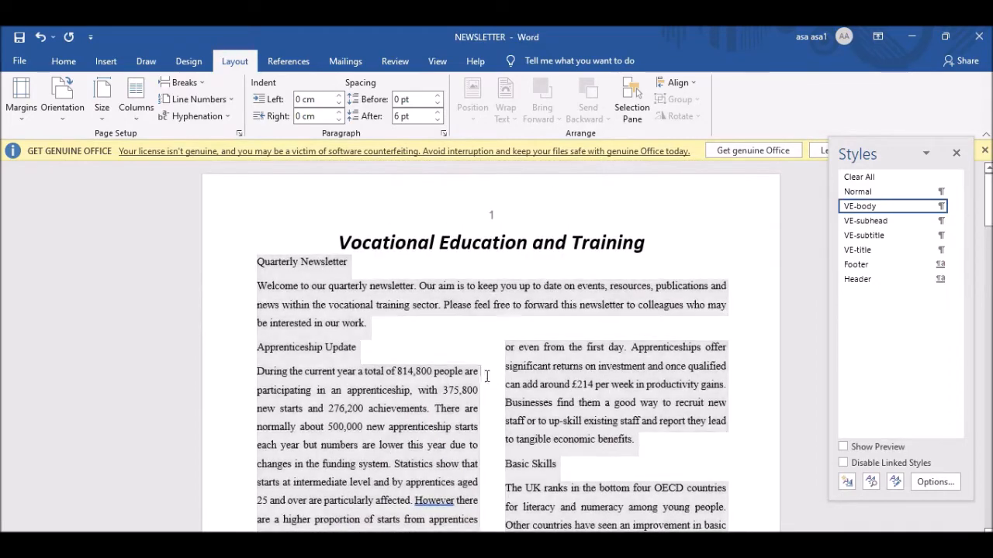
scroll(574, 374, "down", 5)
scroll(575, 374, "down", 15)
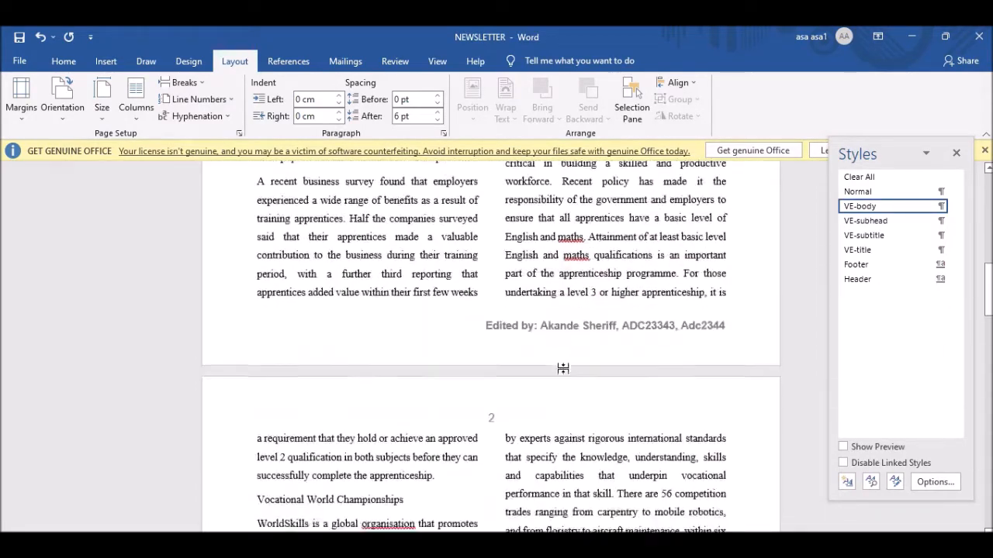
scroll(566, 366, "down", 3)
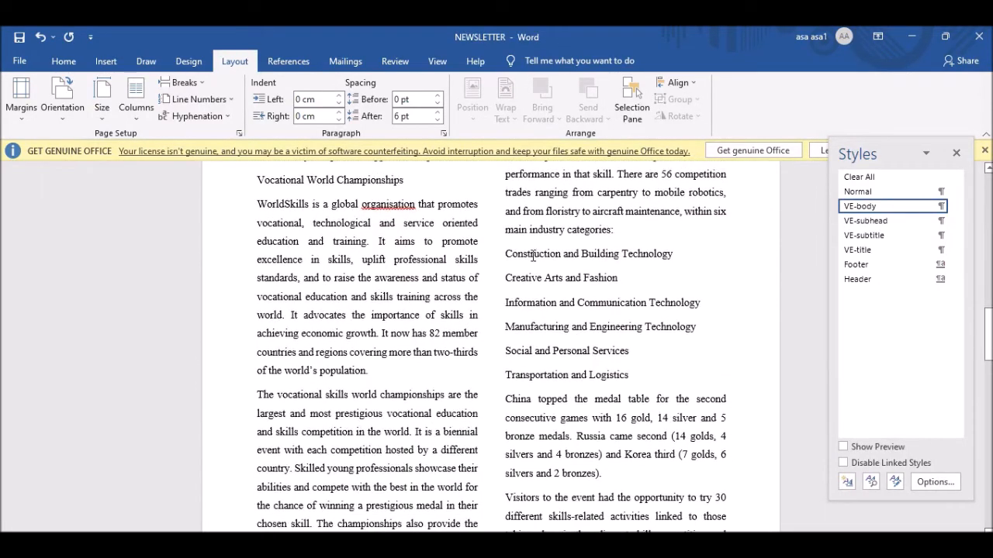
left_click_drag(506, 254, 632, 374)
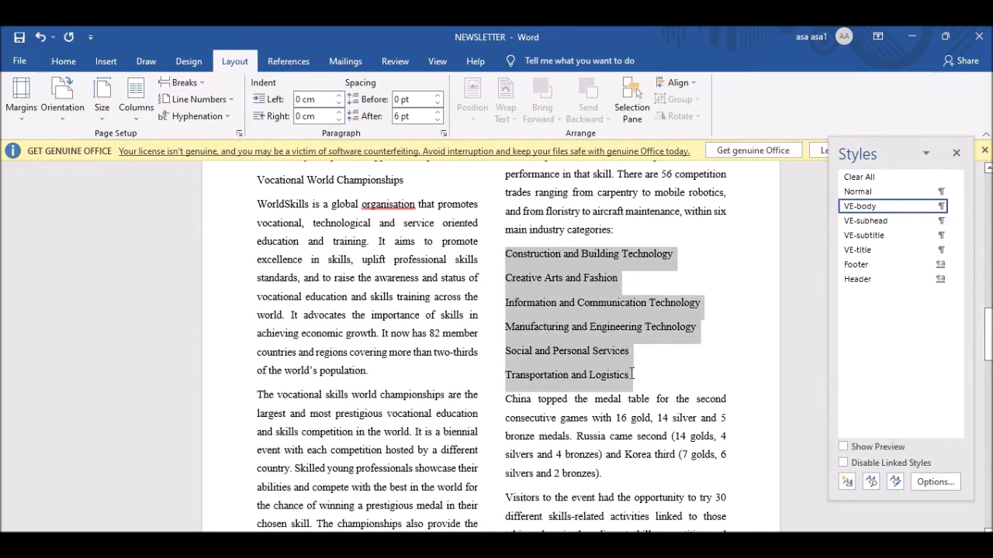
Define a new dash bullet (character code 45) and apply it to the list.
left_click(64, 61)
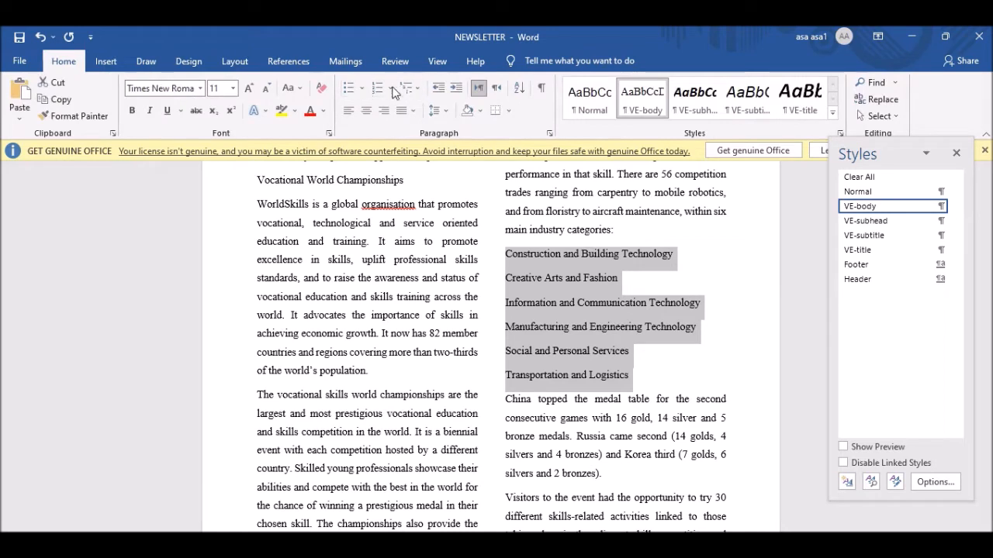
left_click(363, 89)
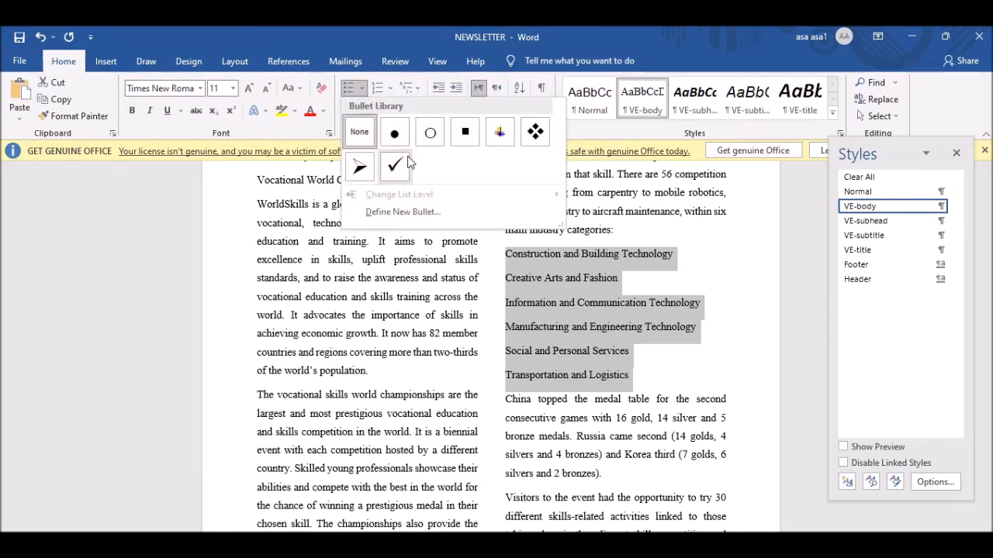
left_click(402, 213)
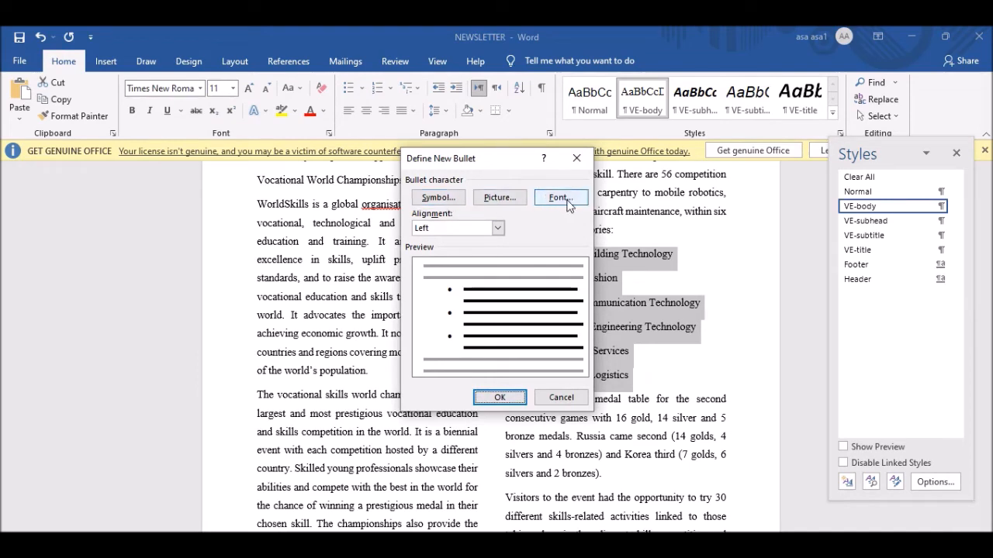
left_click(448, 200)
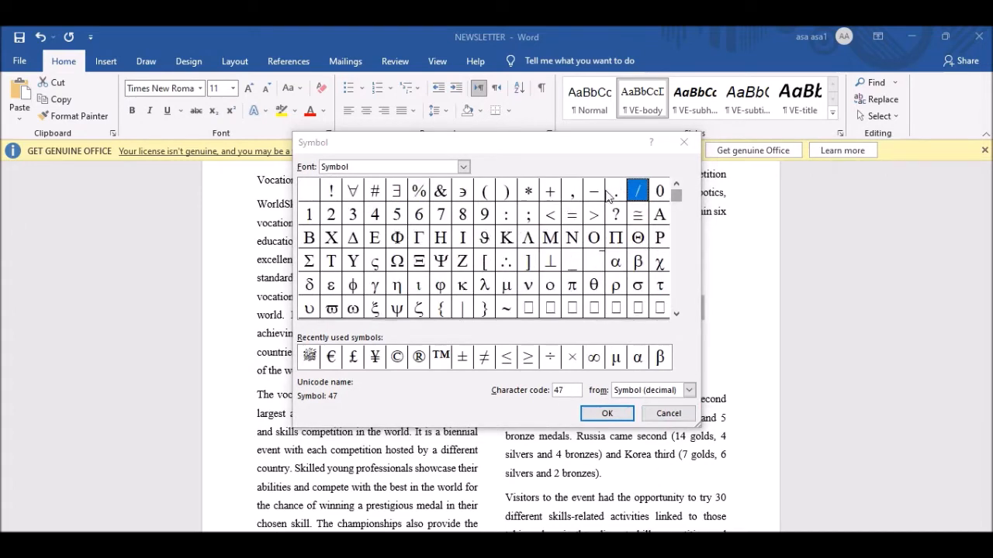
left_click(593, 194)
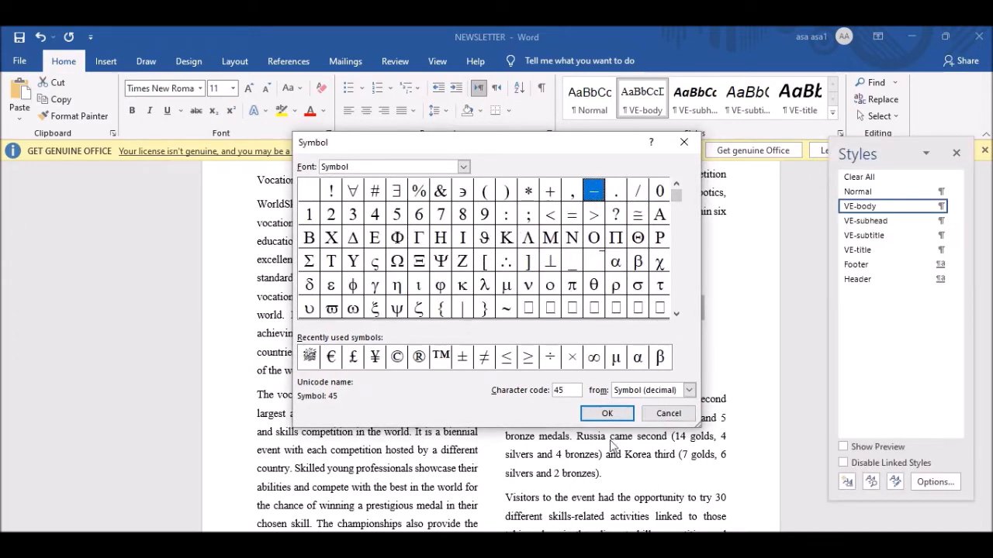
left_click(607, 414)
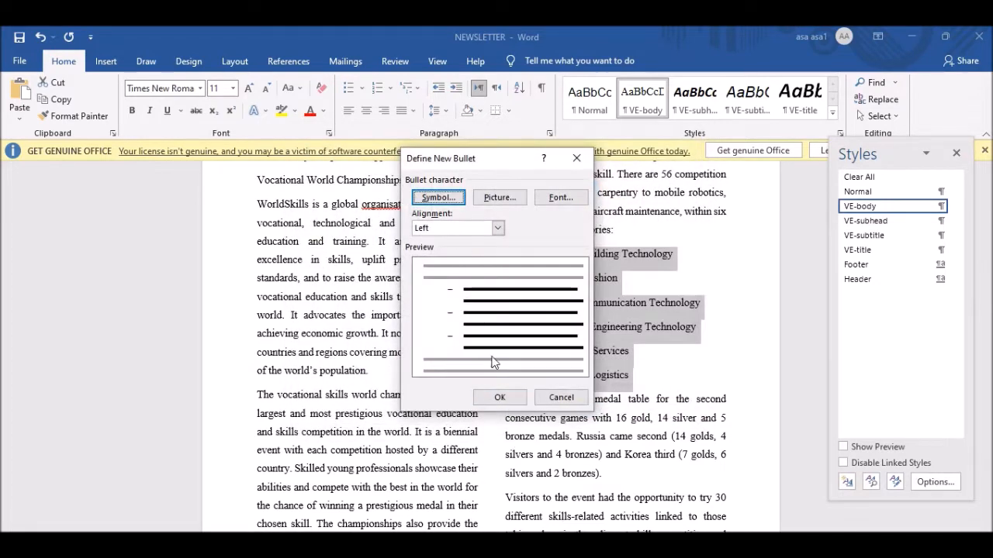
left_click(503, 398)
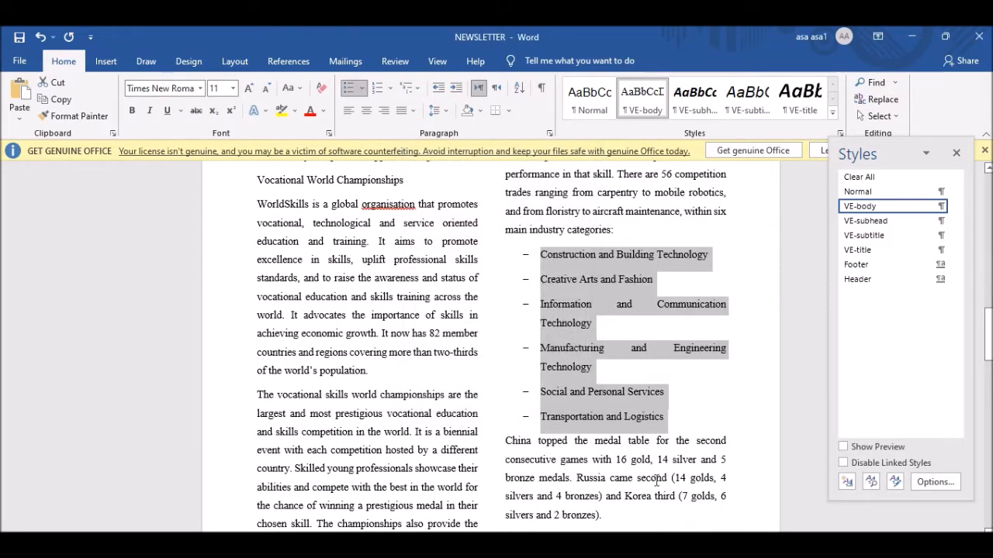
key("alt+Tab")
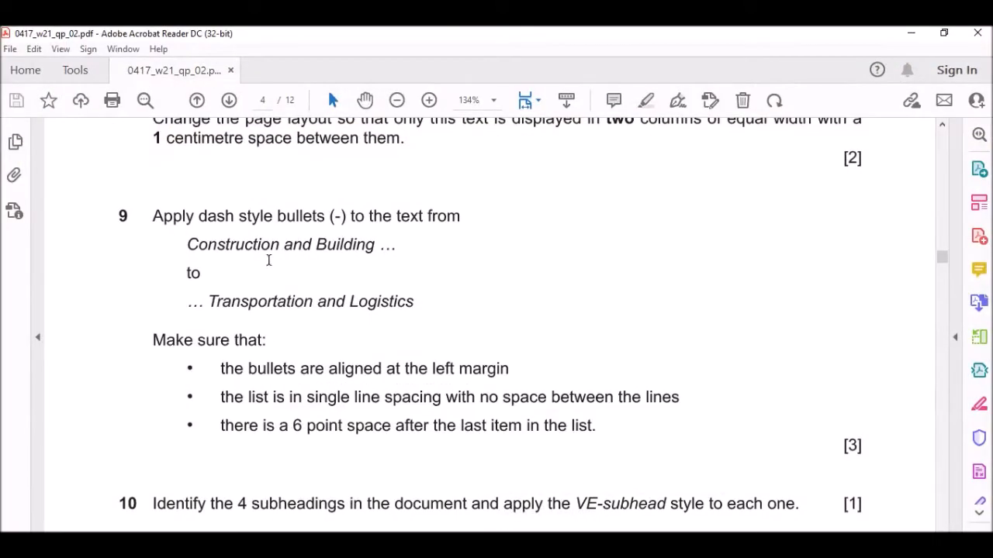
scroll(269, 260, "down", 1)
scroll(259, 270, "down", 2)
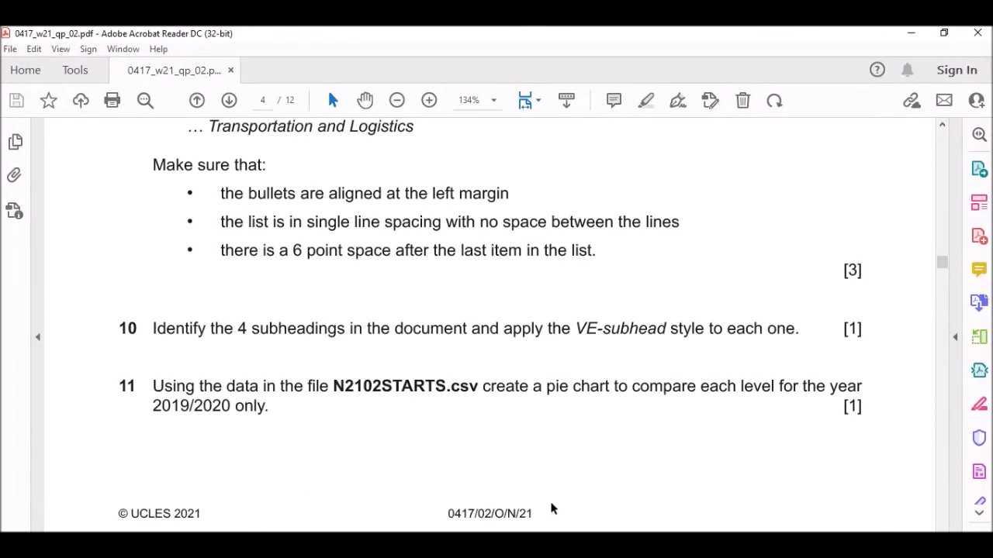
key("alt+Tab")
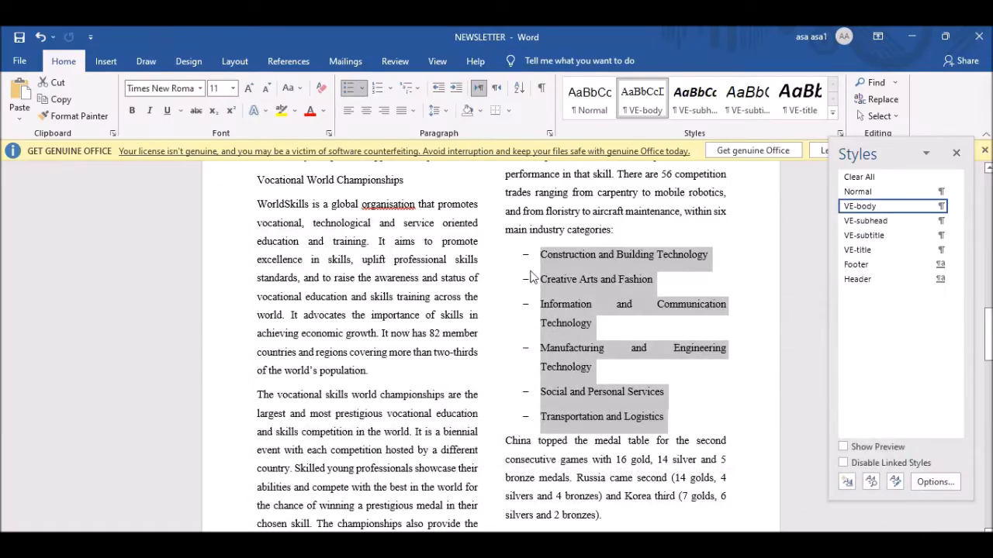
key("alt+Tab")
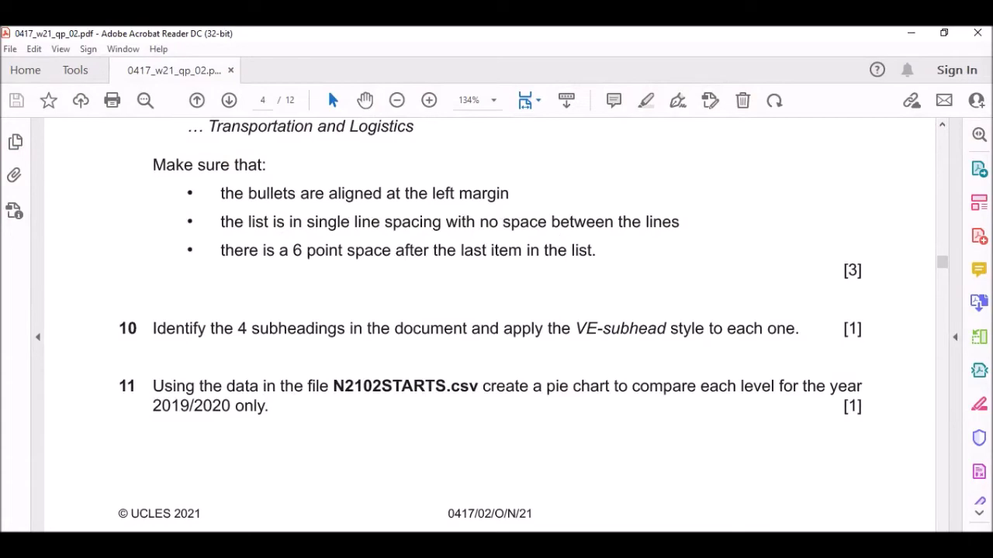
left_click(627, 544)
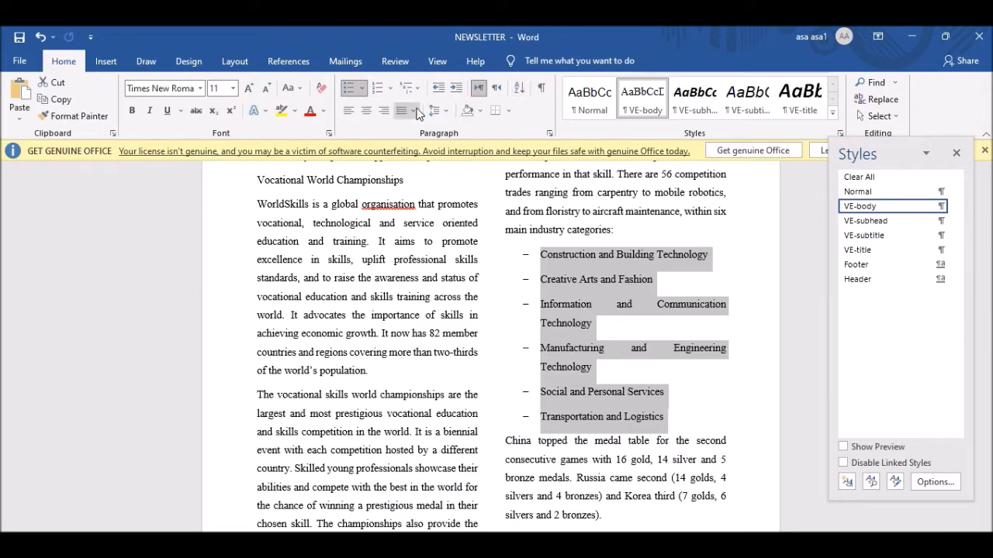
Remove space after the list items and set single 1.0 line spacing, with After at 0 pt.
left_click(448, 111)
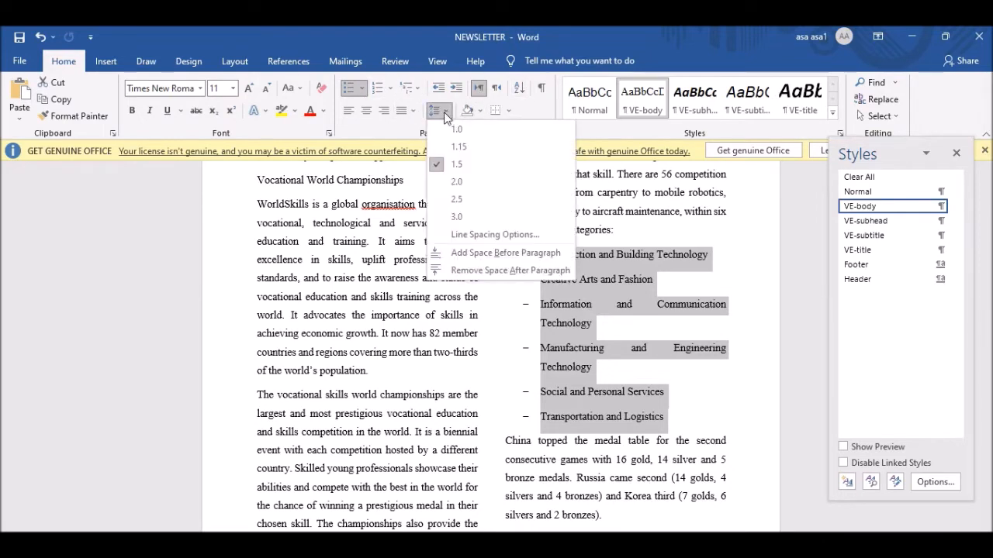
left_click(485, 269)
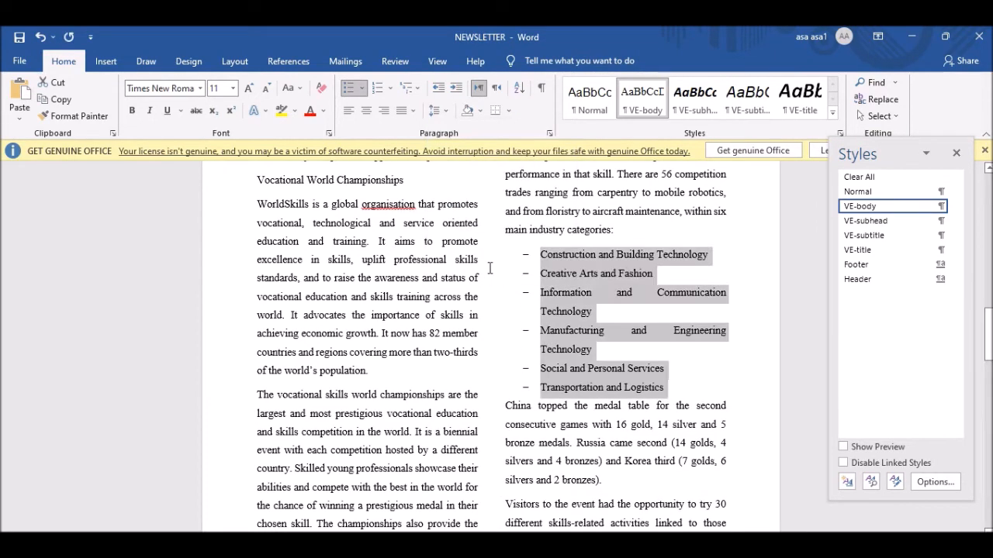
left_click(436, 110)
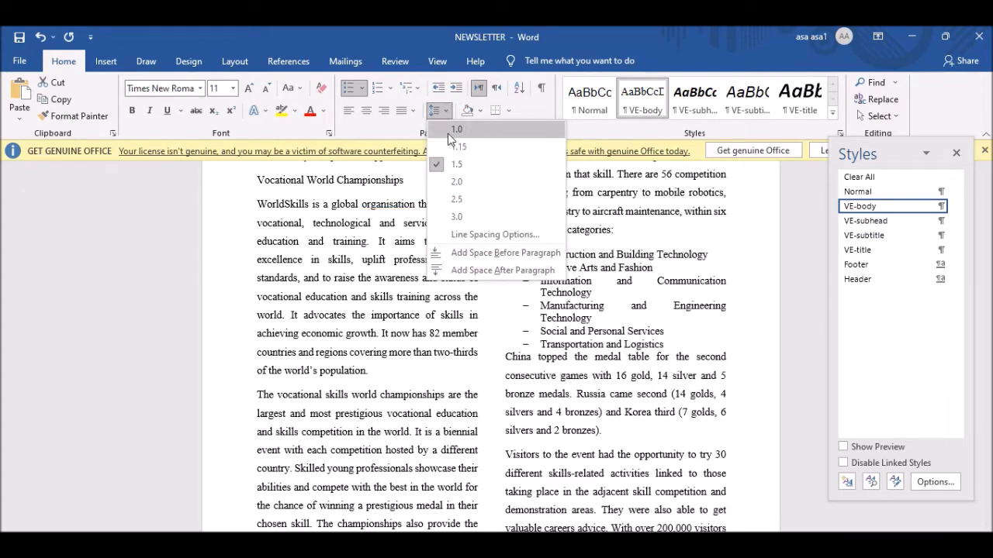
left_click(466, 132)
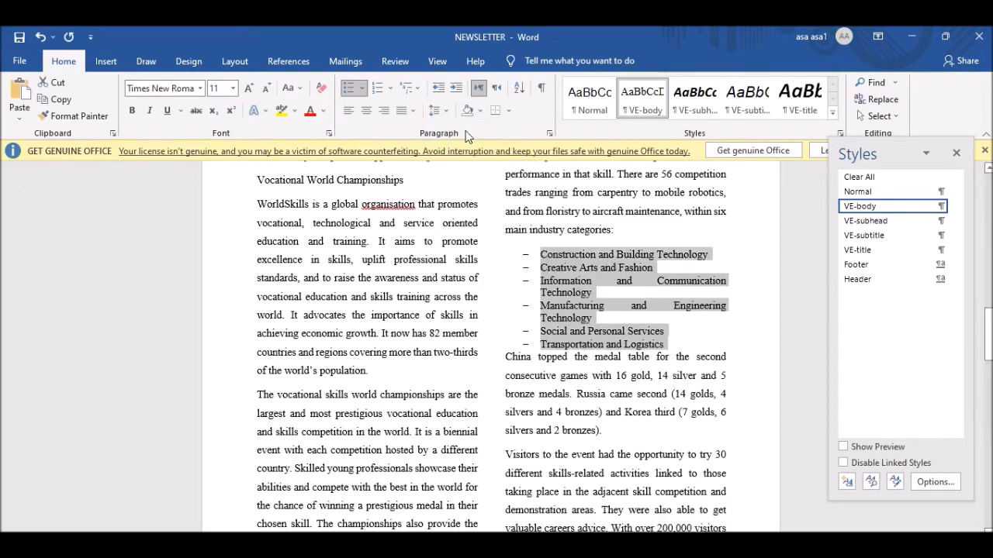
left_click(550, 133)
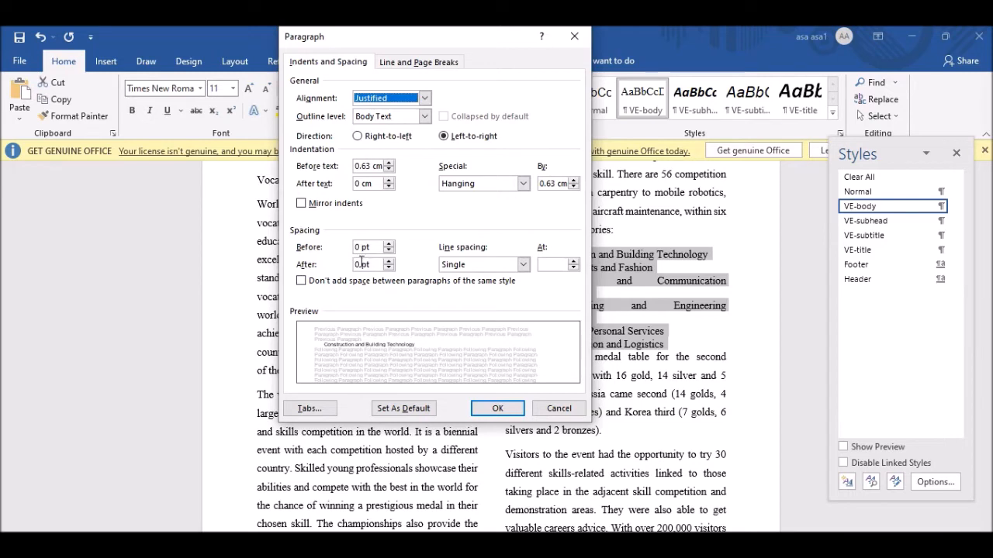
left_click(361, 263)
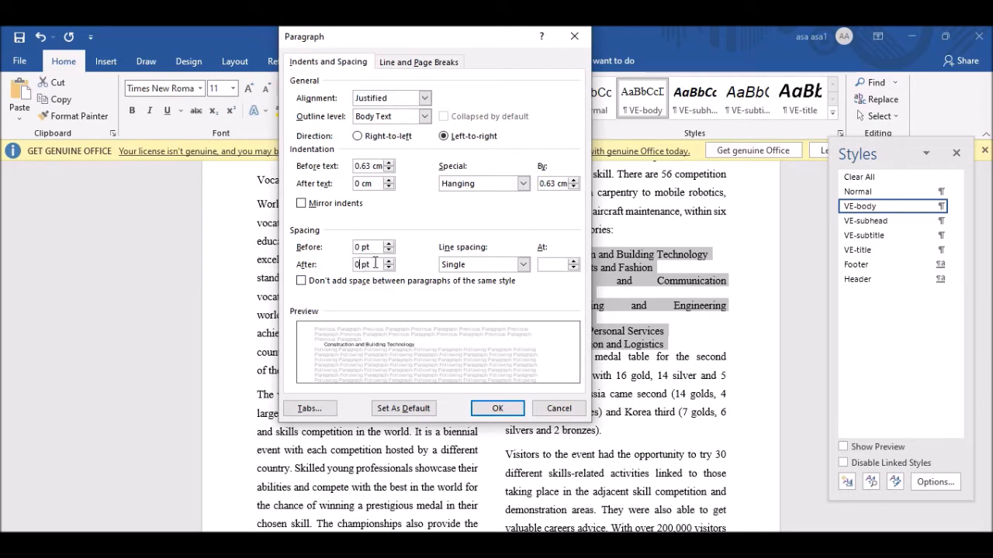
left_click(484, 263)
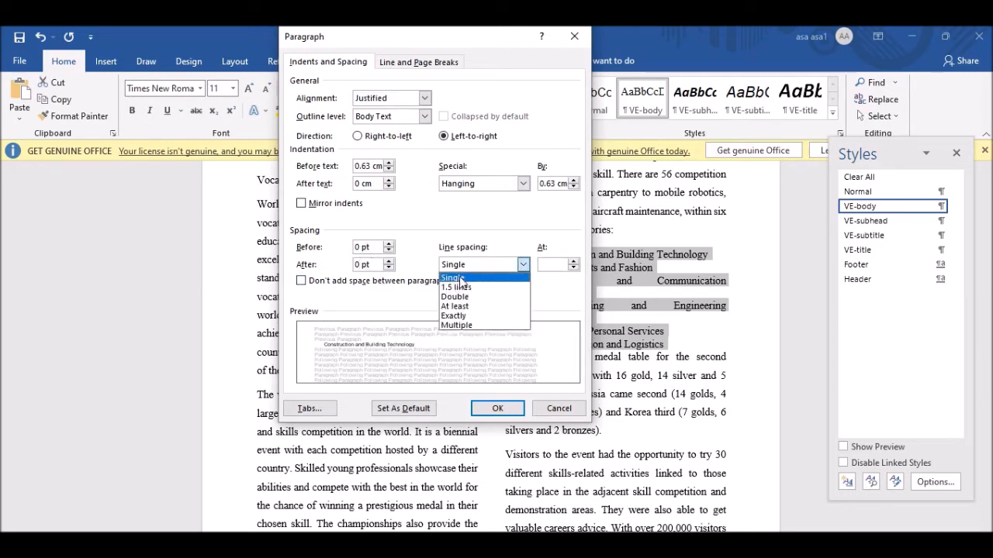
left_click(467, 278)
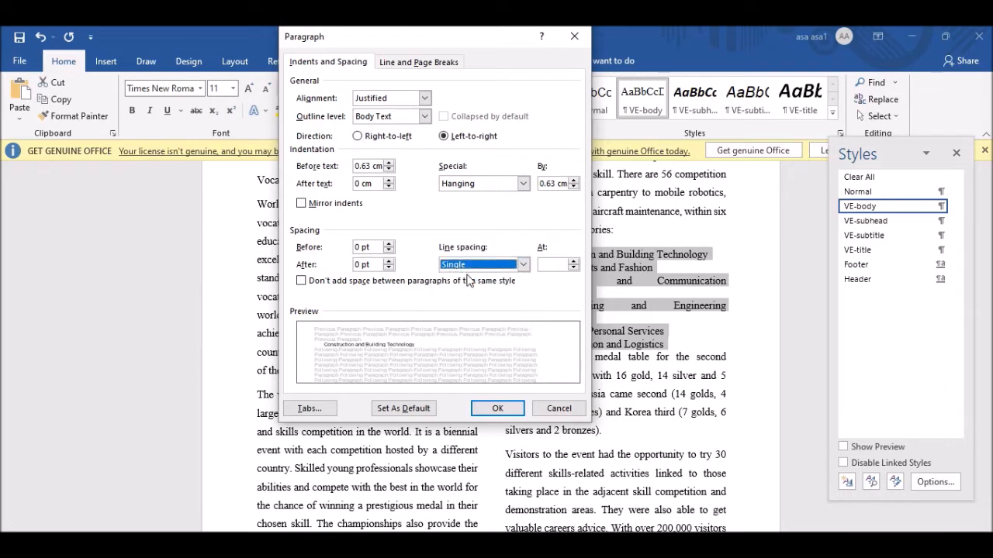
left_click(483, 408)
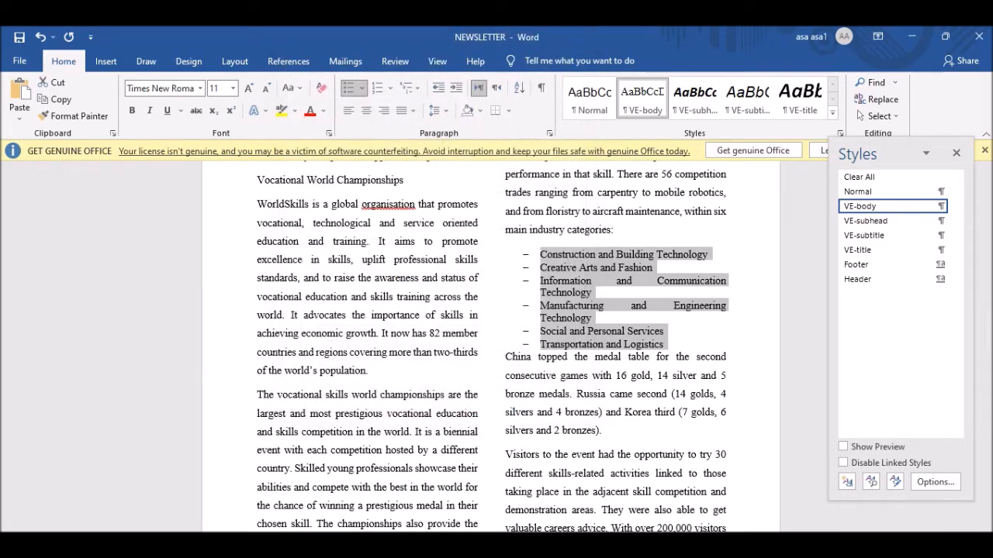
Recheck the question paper, then inspect the list against the following China medal table paragraph.
left_click(626, 544)
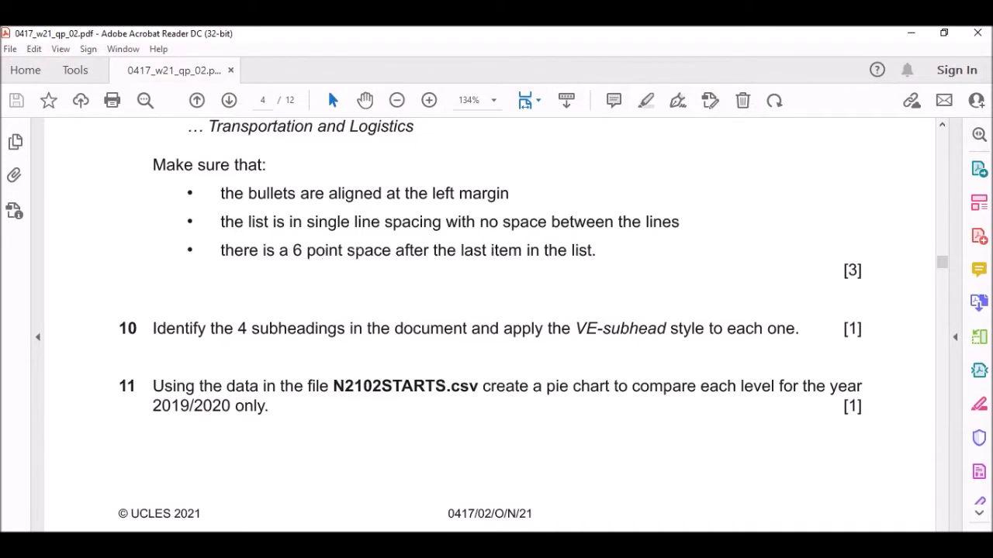
key("alt+Tab")
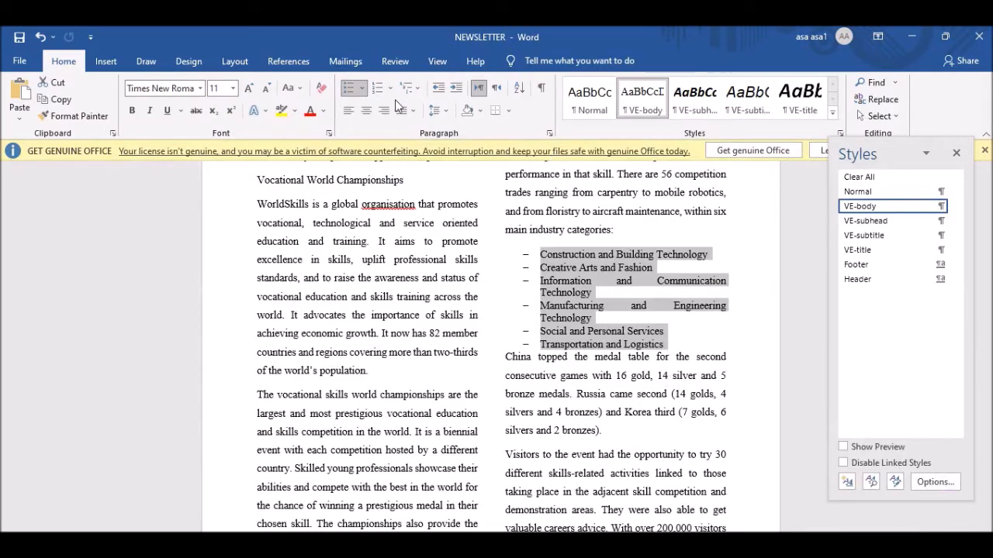
left_click(622, 344)
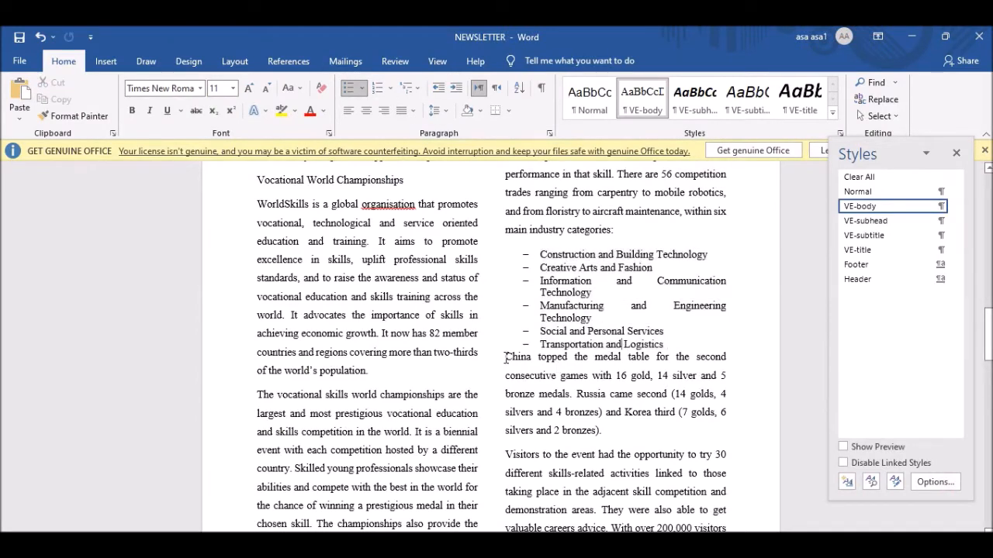
left_click_drag(505, 356, 605, 433)
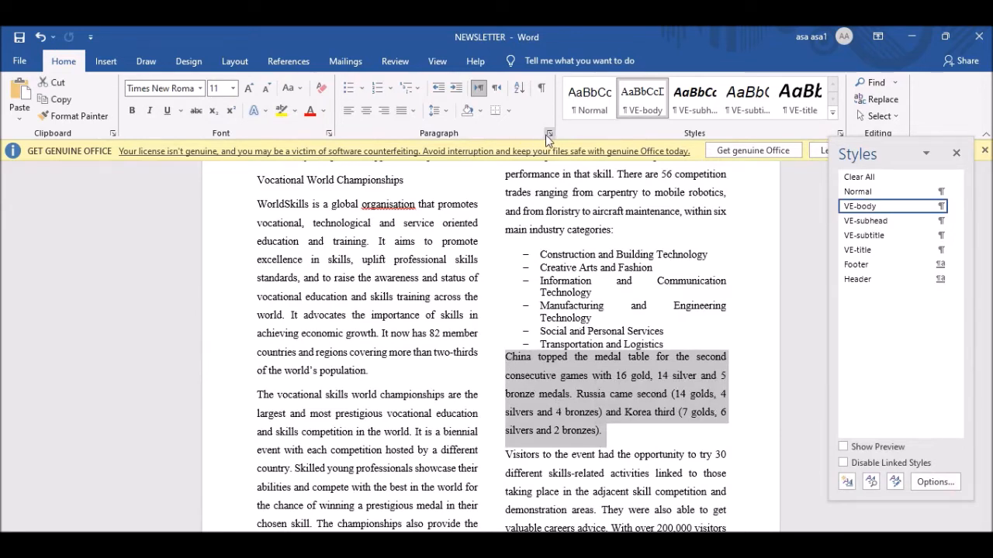
Give the last item, Transportation and Logistics, 6 pt space after and check the resulting gap.
left_click(665, 344)
left_click_drag(667, 343, 533, 348)
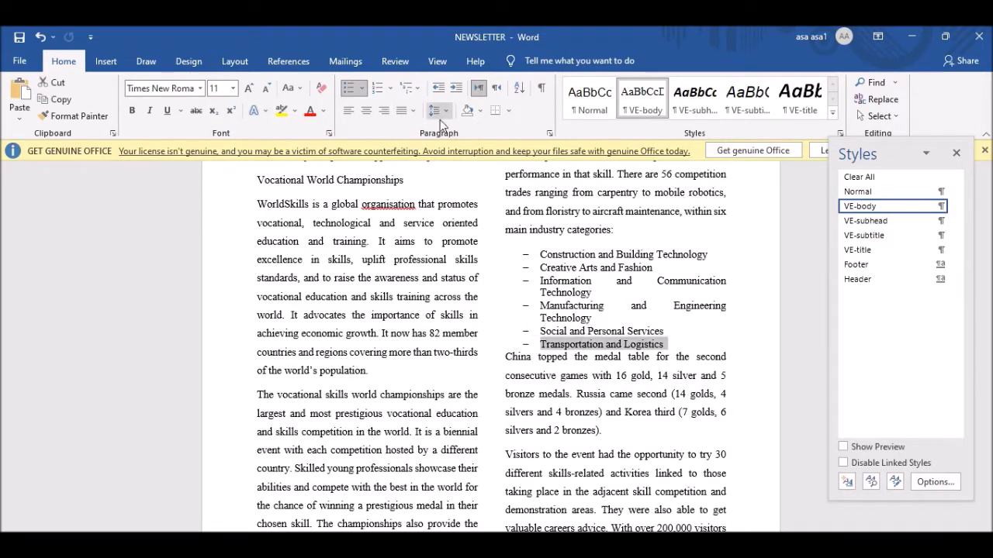
left_click(549, 134)
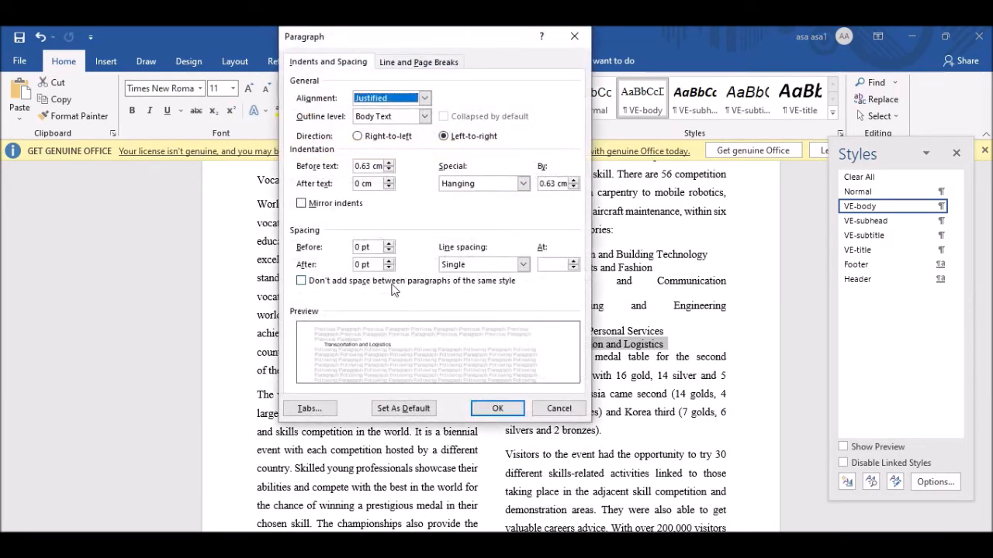
left_click(362, 265)
key("BackSpace")
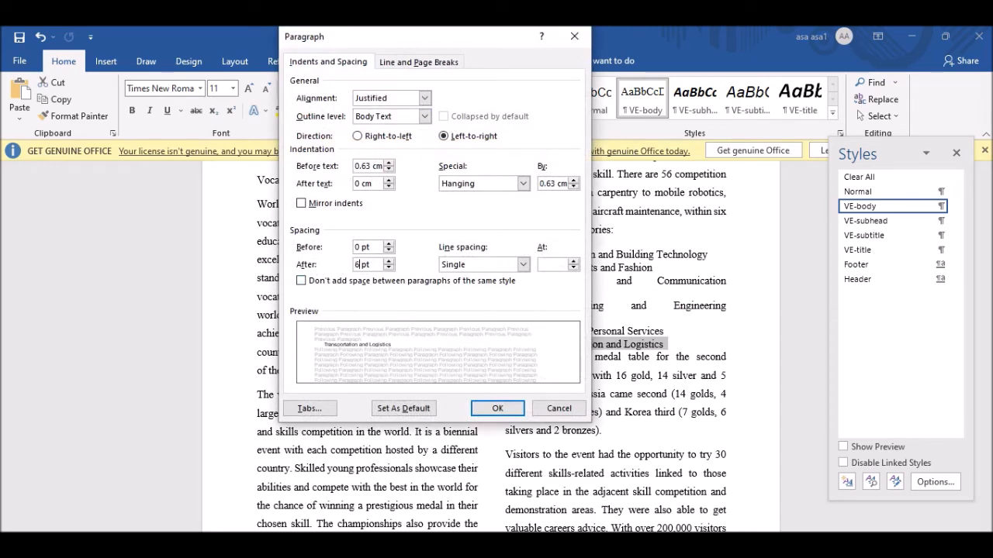
left_click(497, 408)
left_click(565, 345)
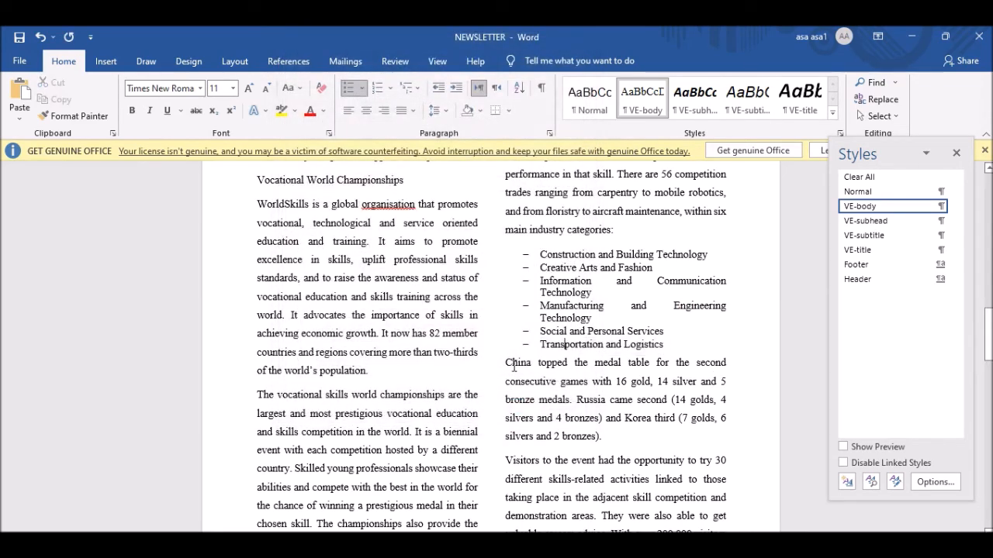
left_click_drag(542, 348, 590, 348)
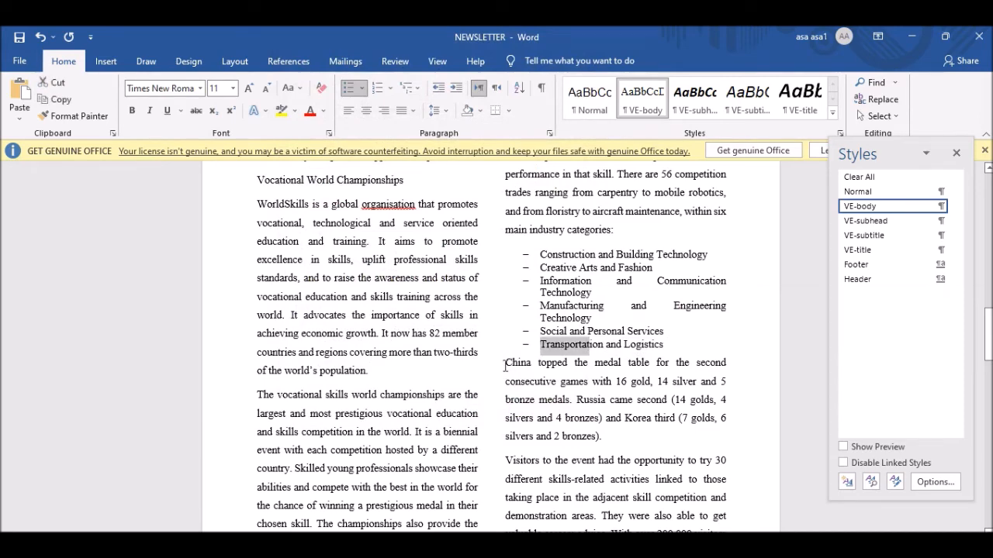
left_click(507, 365)
key("alt+Tab")
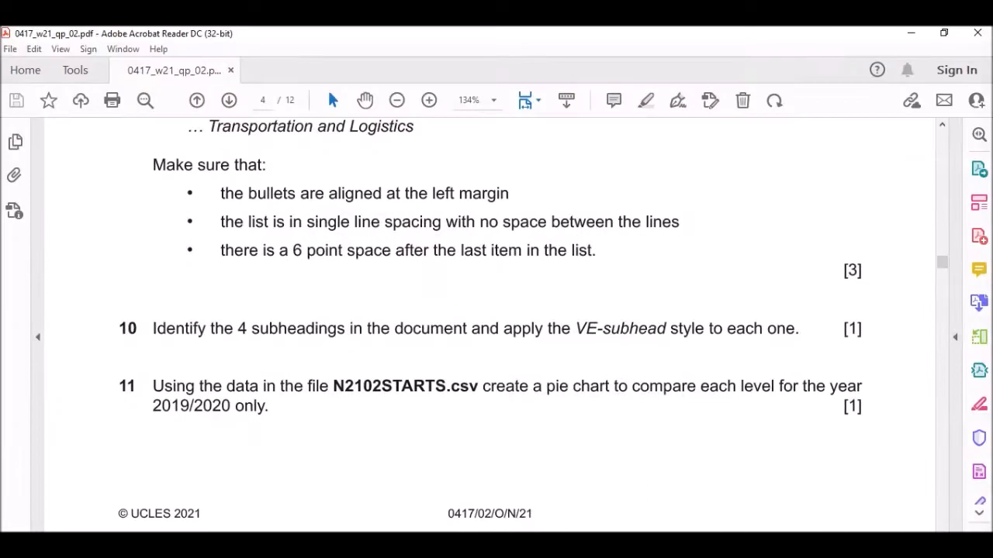
Read question 10 on VE-subhead, then select the Apprenticeship Update heading at the newsletter's top.
scroll(372, 273, "down", 3)
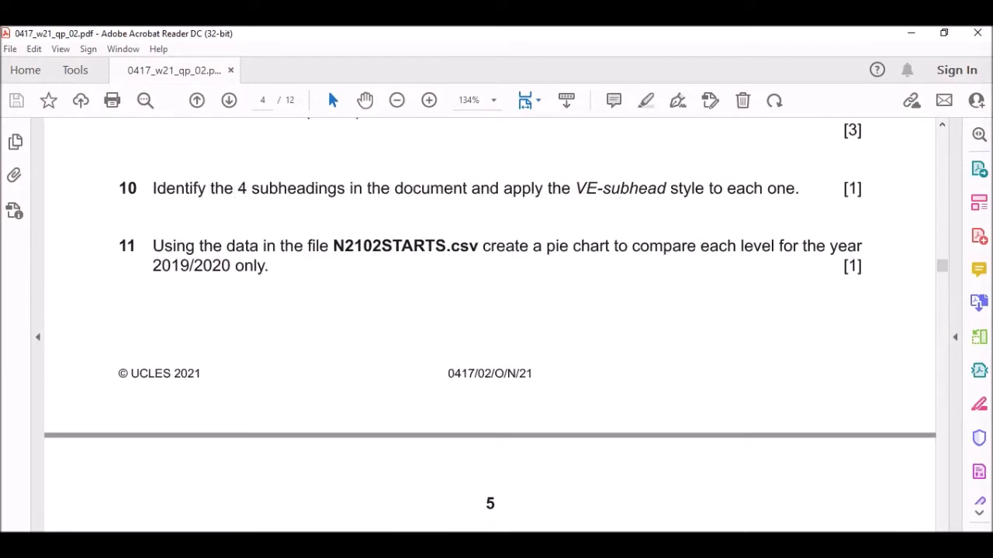
key("alt+Tab")
scroll(453, 341, "up", 10)
scroll(452, 341, "up", 10)
triple_click(372, 341)
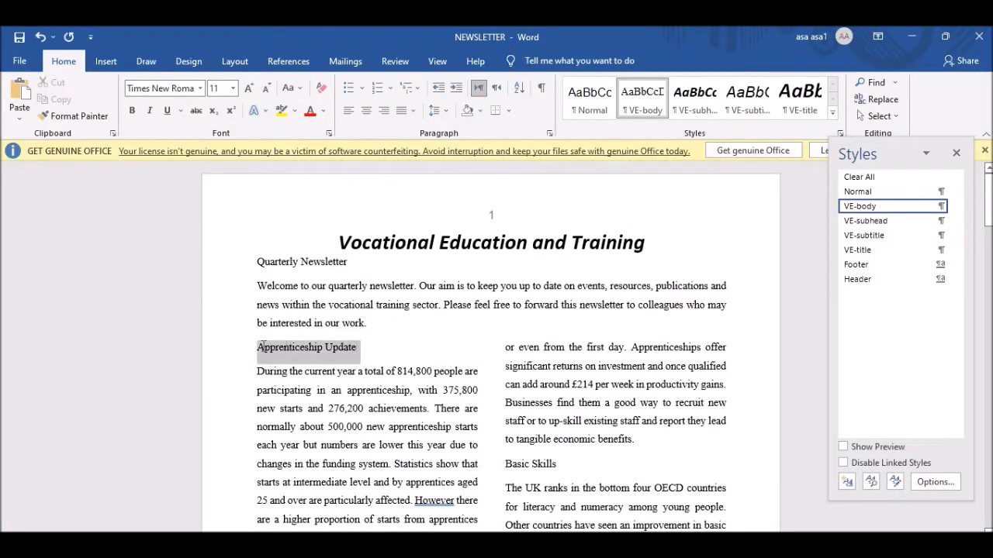
Apply VE-subhead to the Apprenticeship Update and Basic Skills subheadings.
left_click(888, 222)
scroll(591, 357, "down", 5)
left_click_drag(577, 288, 505, 290)
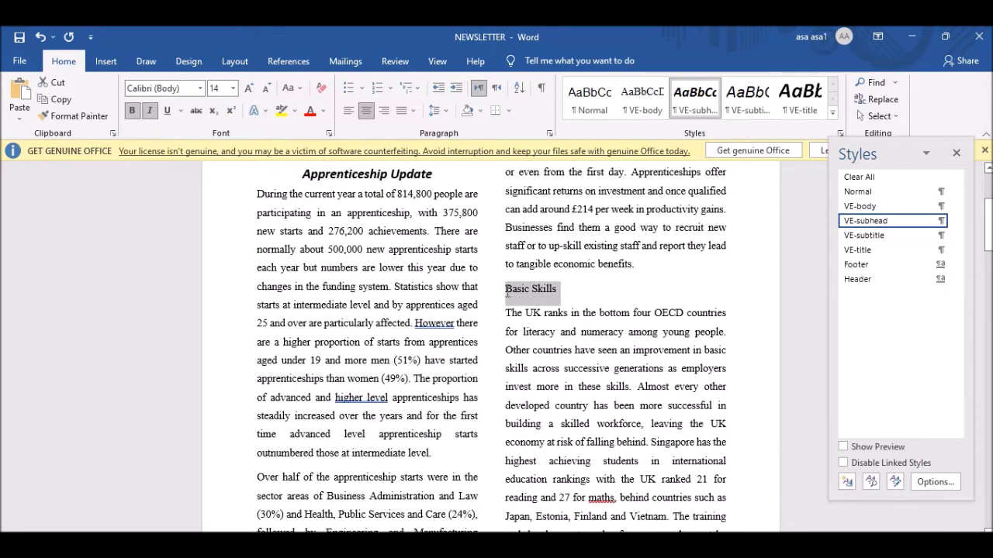
left_click(882, 222)
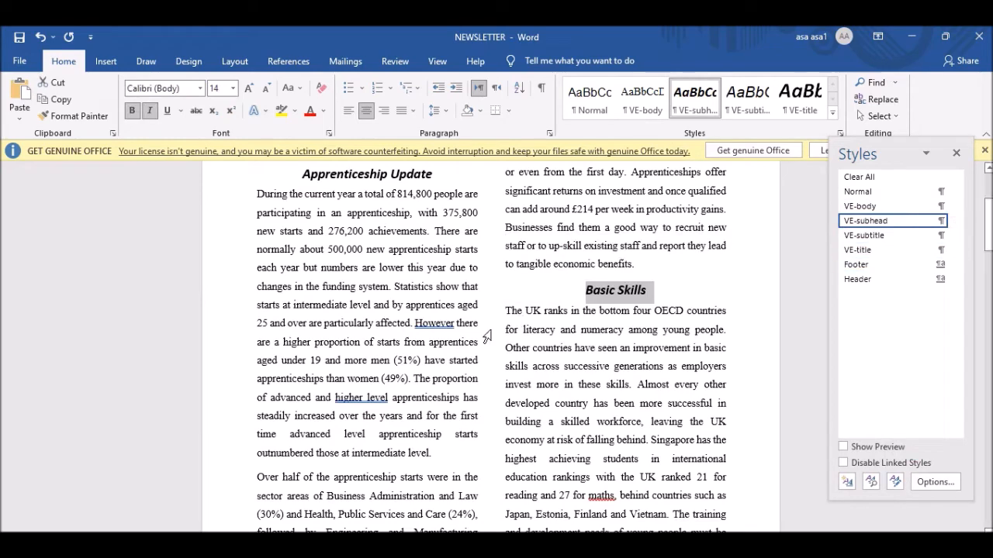
scroll(491, 338, "down", 10)
scroll(491, 338, "down", 7)
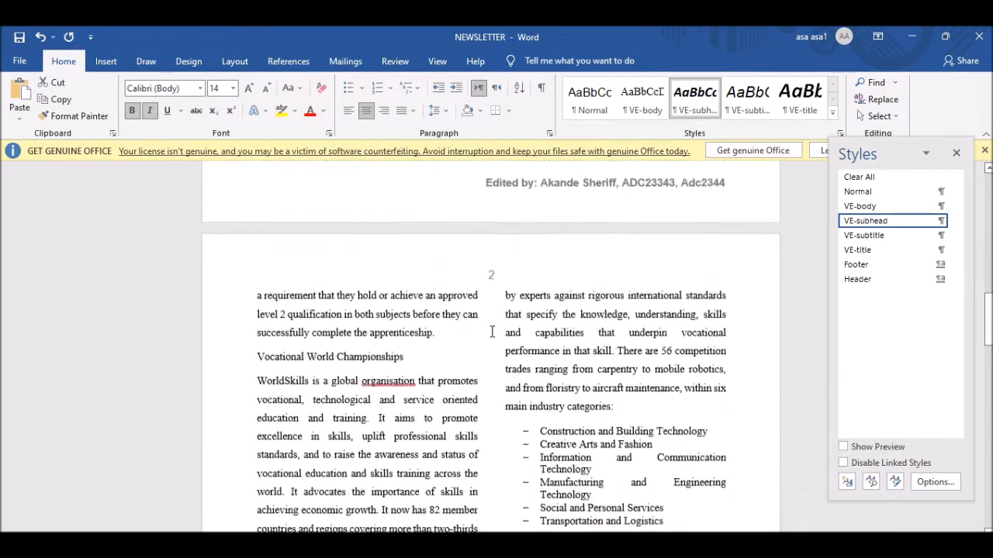
Apply VE-subhead to the Vocational World Championships and Apprenticeship Campaign subheadings.
left_click_drag(419, 292, 257, 286)
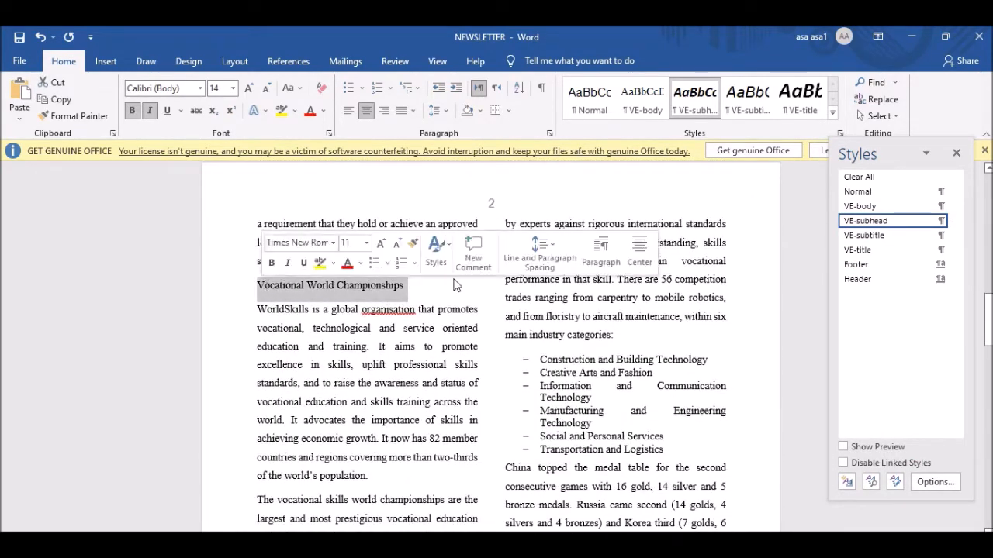
left_click(861, 206)
left_click(876, 221)
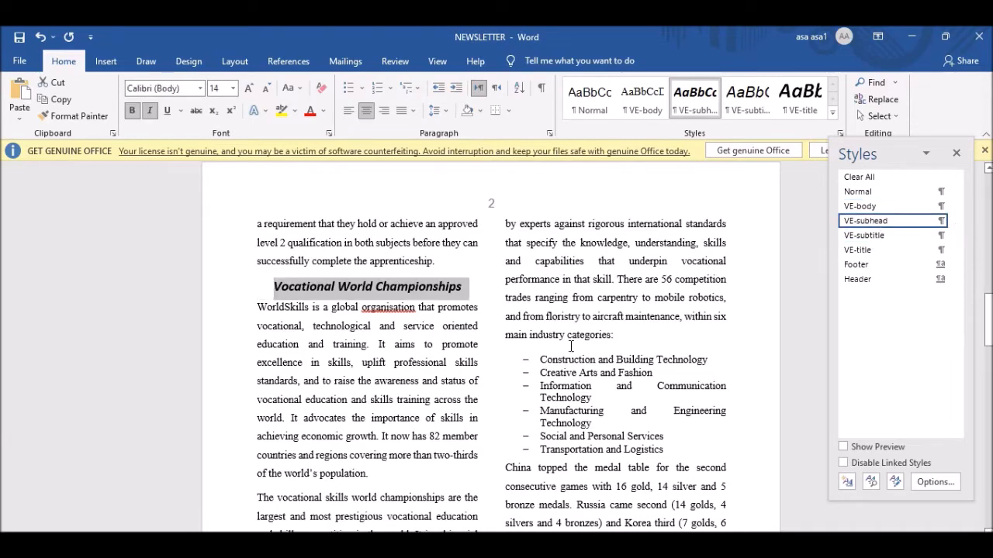
scroll(605, 378, "down", 6)
scroll(604, 378, "down", 5)
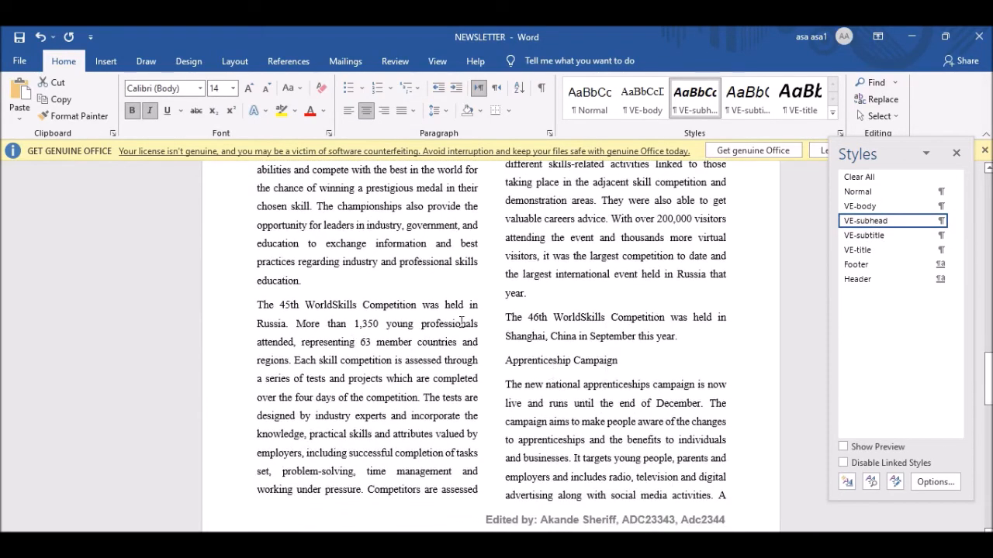
scroll(622, 359, "down", 2)
scroll(622, 358, "down", 7)
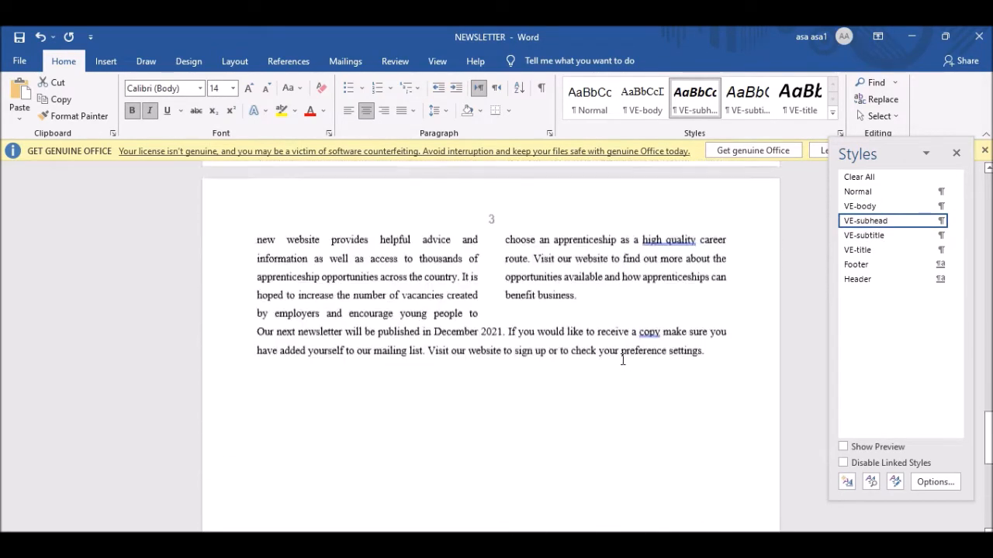
scroll(622, 359, "up", 7)
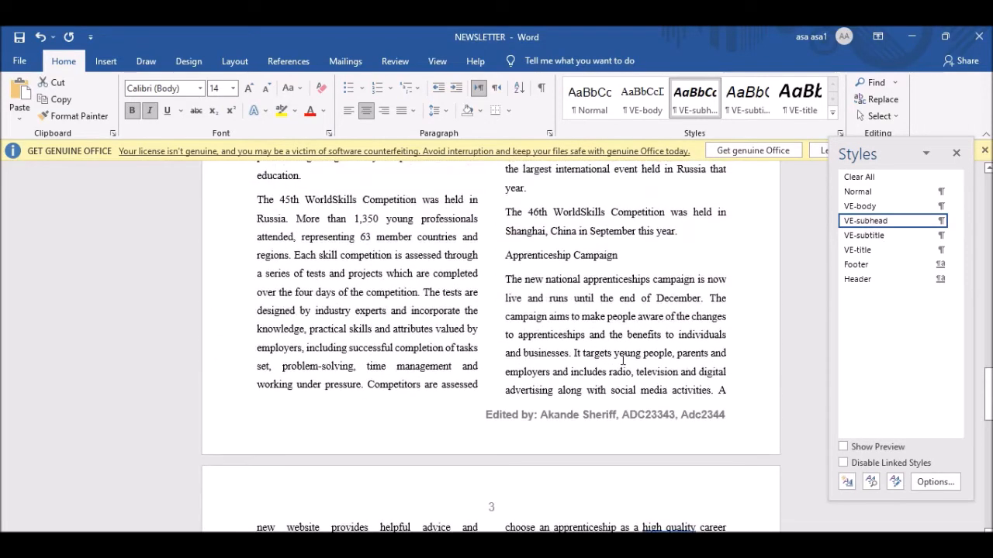
left_click_drag(619, 255, 505, 256)
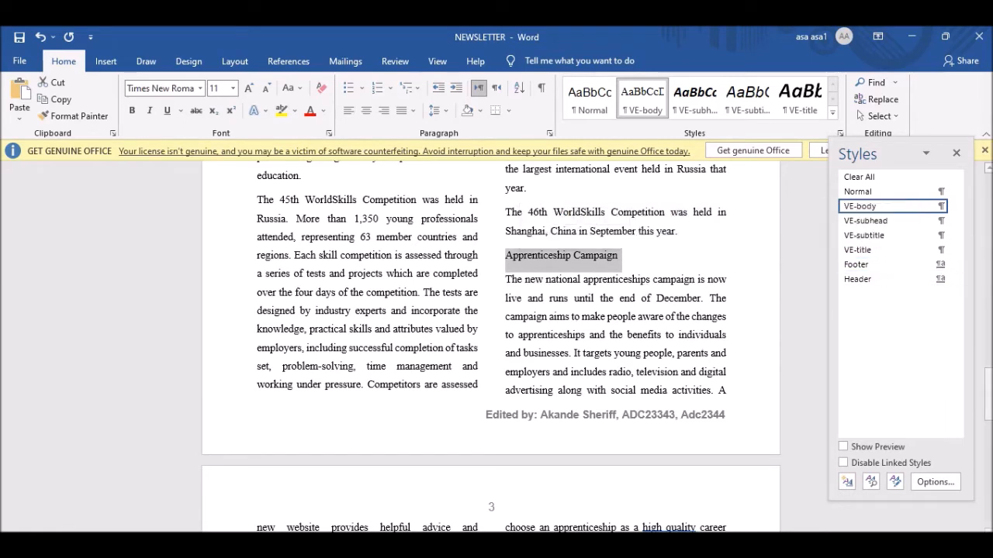
left_click(865, 221)
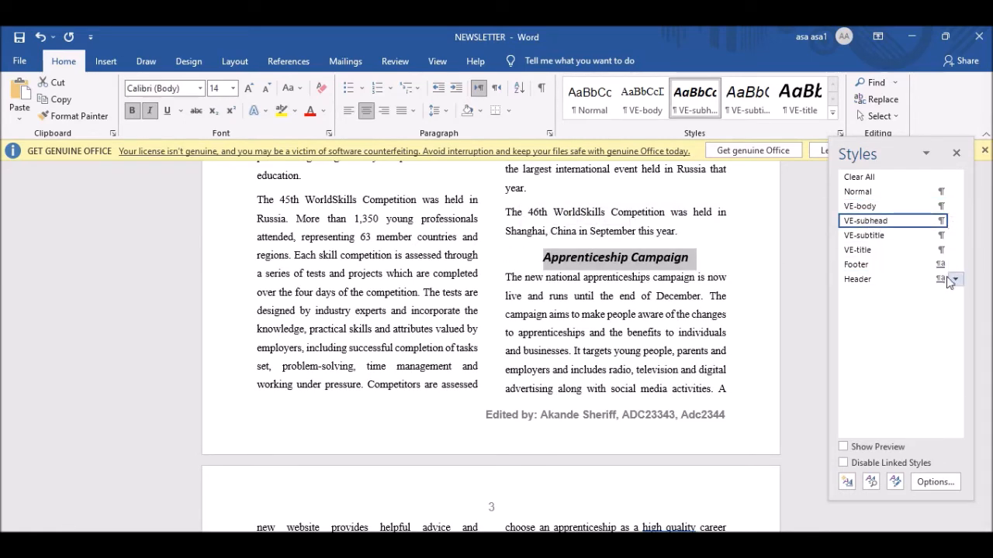
key("alt+Tab")
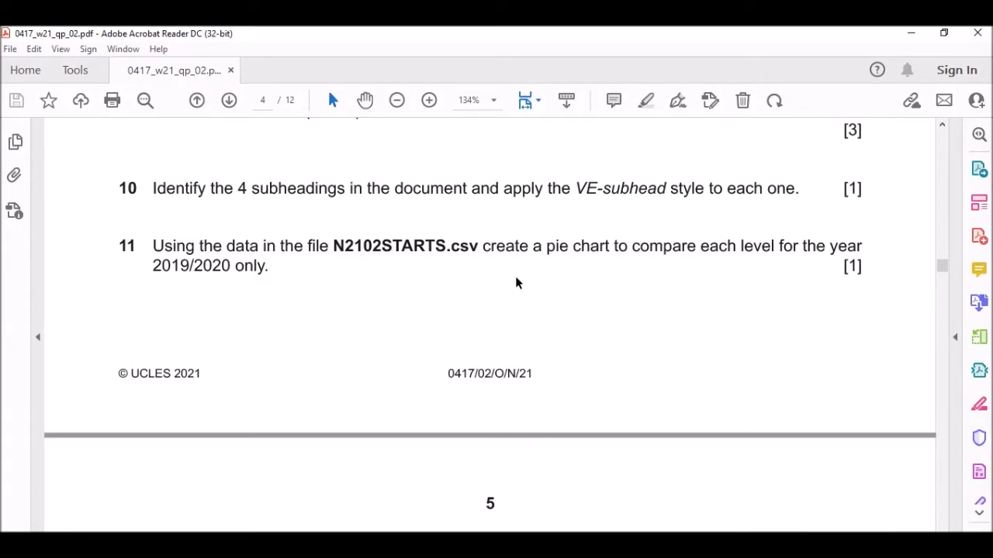
Open the N2102STARTS data file from the 0417_w21_sf_02 folder in Excel.
scroll(554, 334, "down", 1)
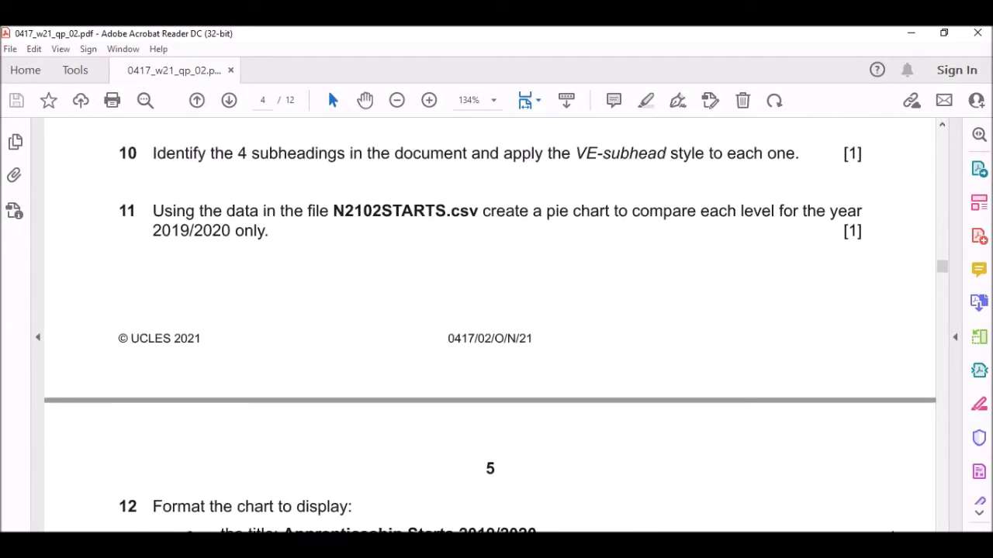
key("alt+Tab")
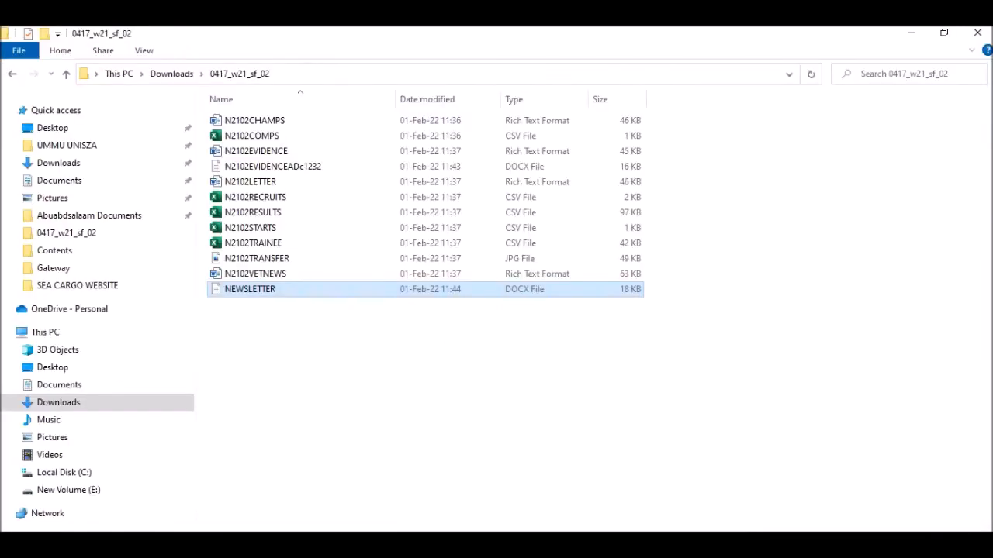
left_click(271, 273)
left_click(275, 258)
left_click(267, 228)
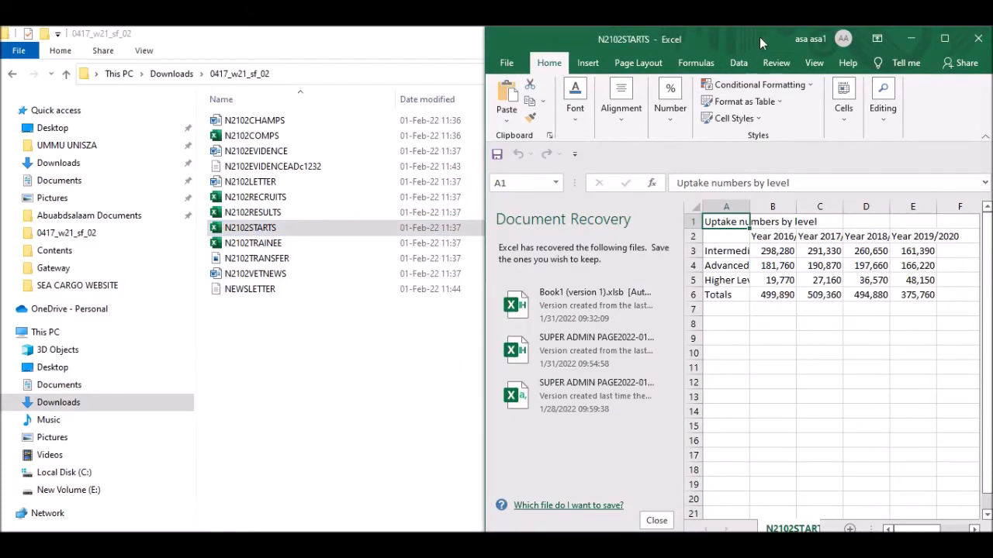
Maximise the Excel window and discard the Document Recovery files.
double_click(761, 38)
left_click(169, 521)
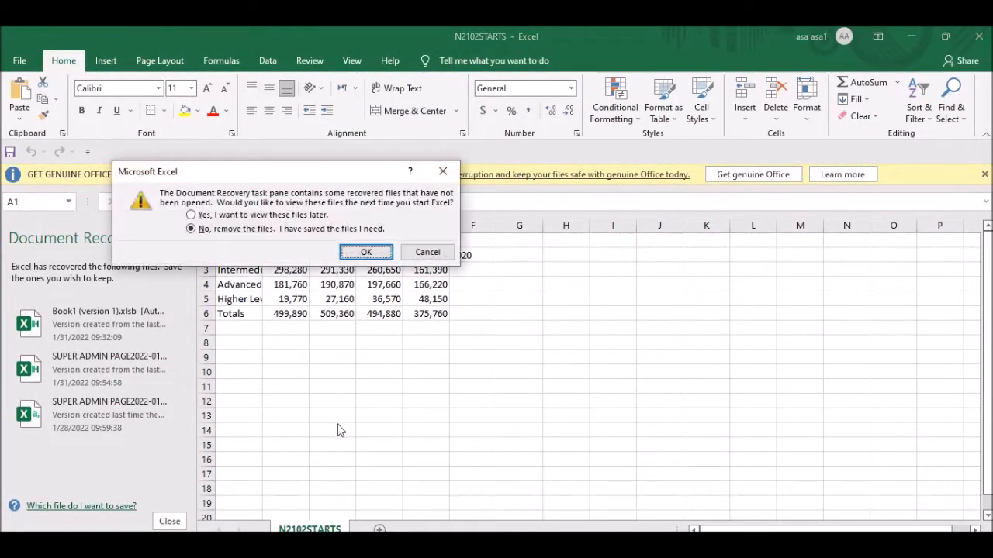
left_click(365, 253)
Select the whole N2102STARTS sheet and AutoFit all columns to their contents.
left_click(378, 371)
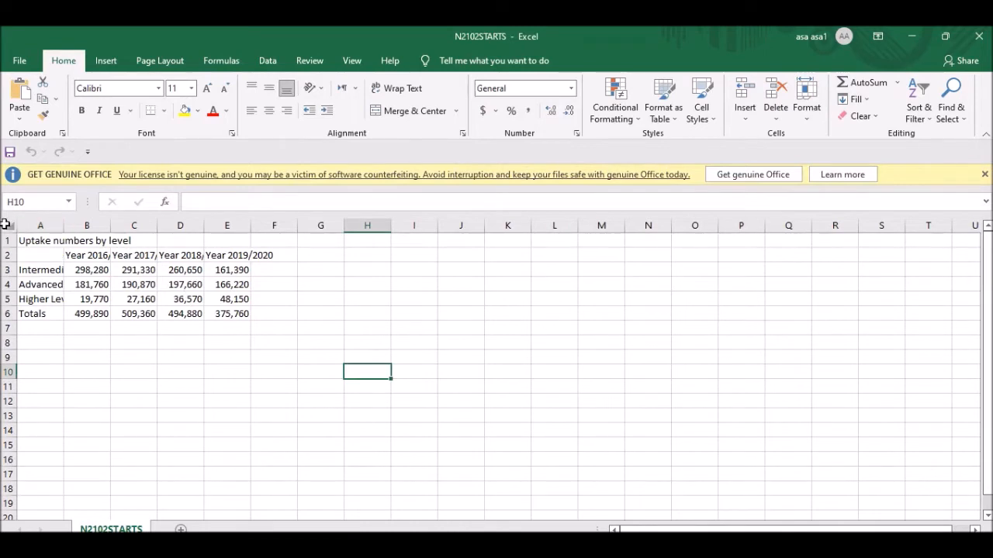
left_click(5, 224)
double_click(65, 224)
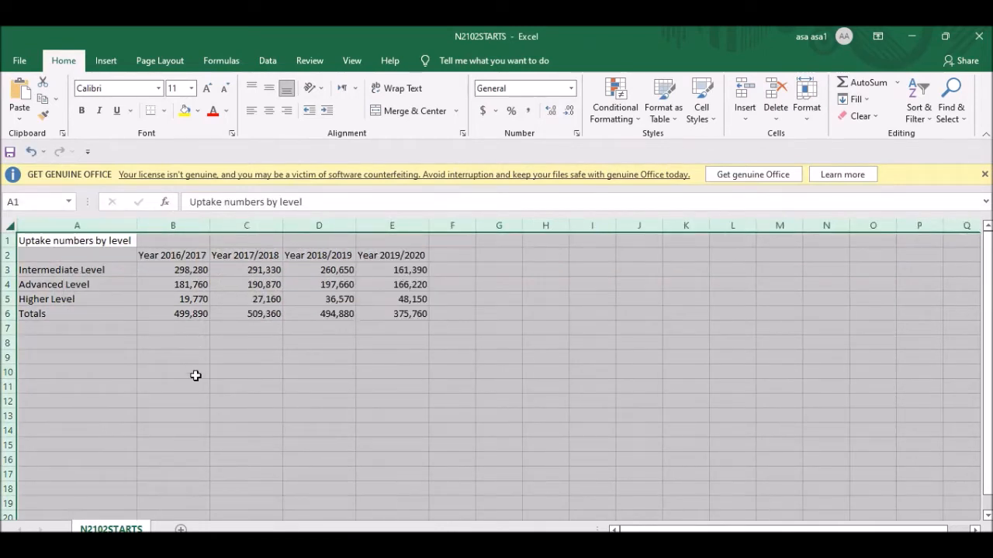
left_click(198, 384)
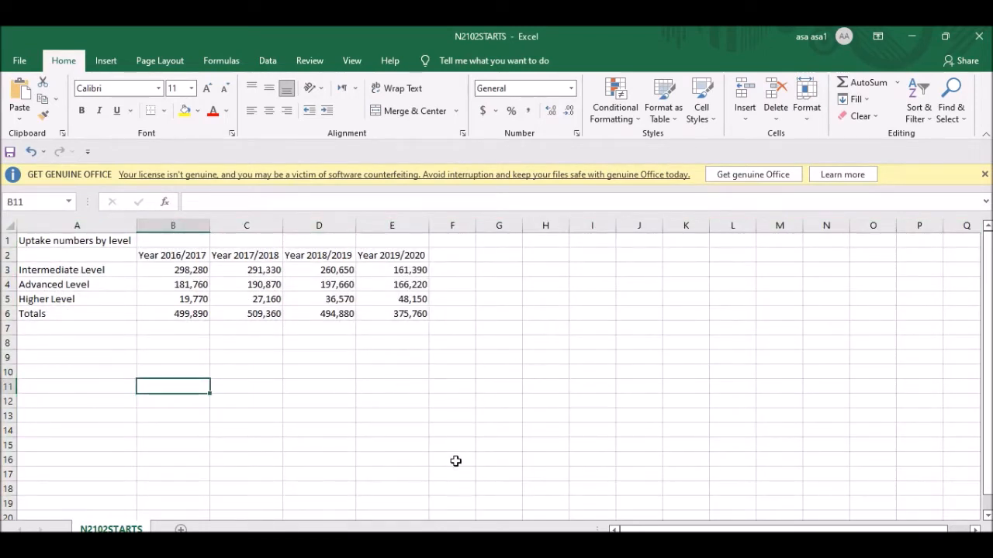
key("alt+Tab")
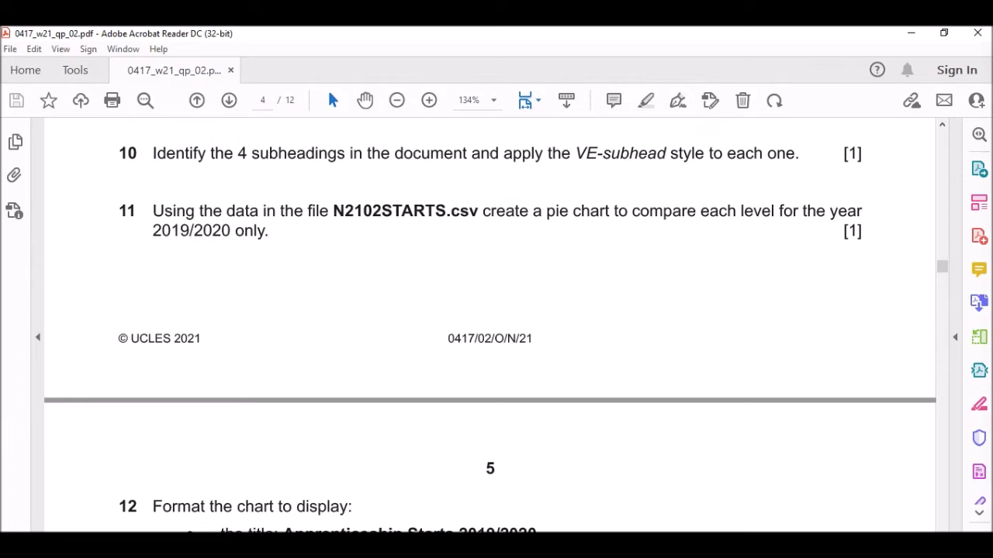
Insert a 2-D pie chart of levels A3:A5 with 2019/2020 values E3:E5, placed right of the data.
left_click(673, 545)
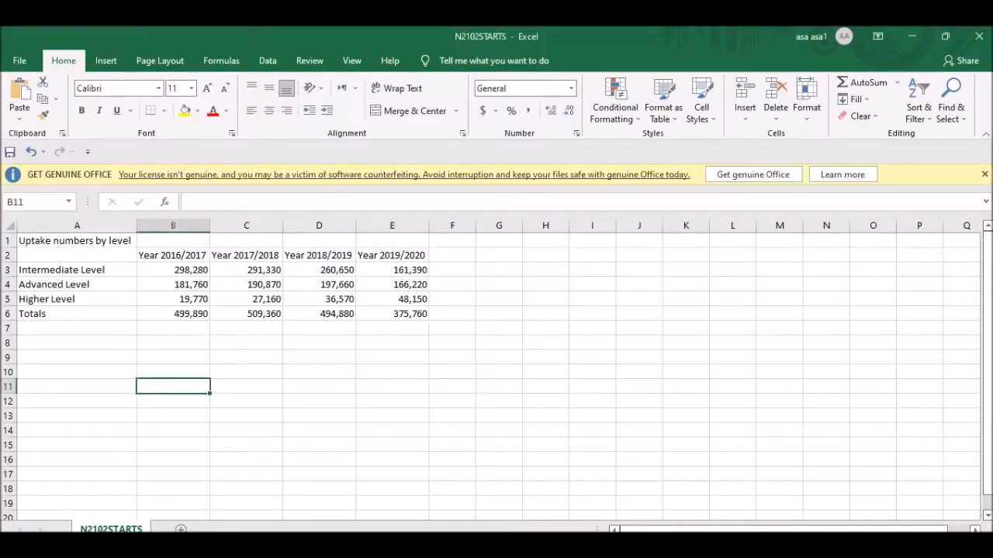
left_click_drag(74, 268, 71, 299)
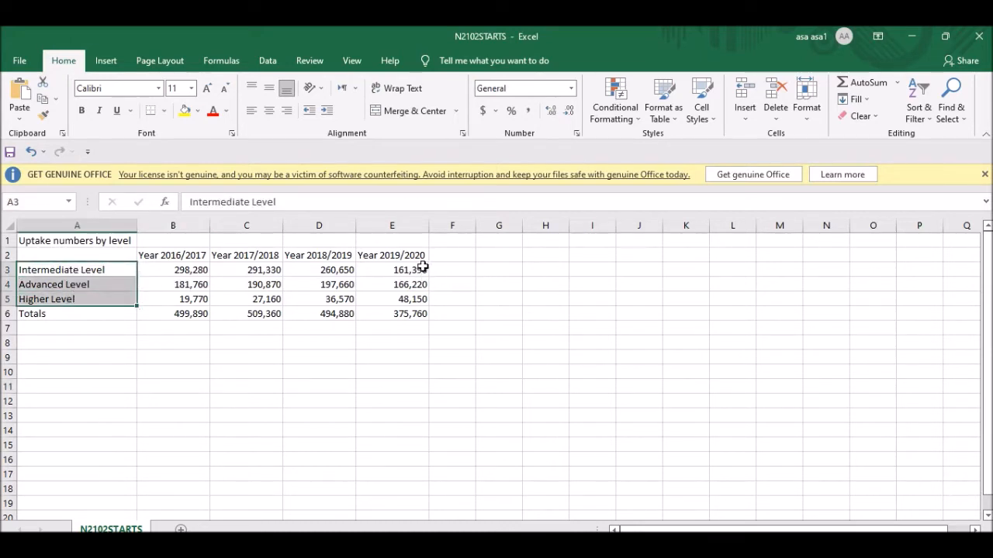
key("ctrl+q")
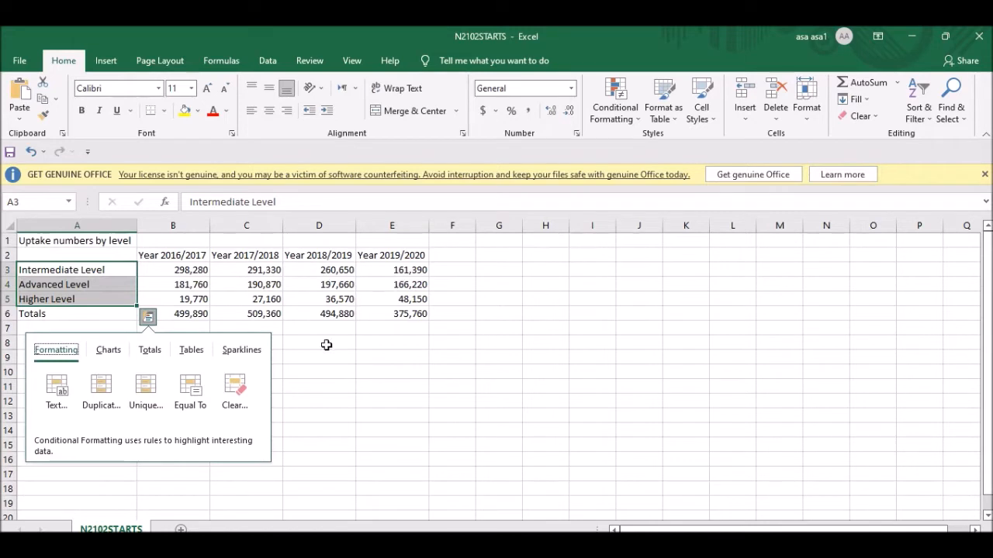
left_click_drag(411, 267, 416, 301)
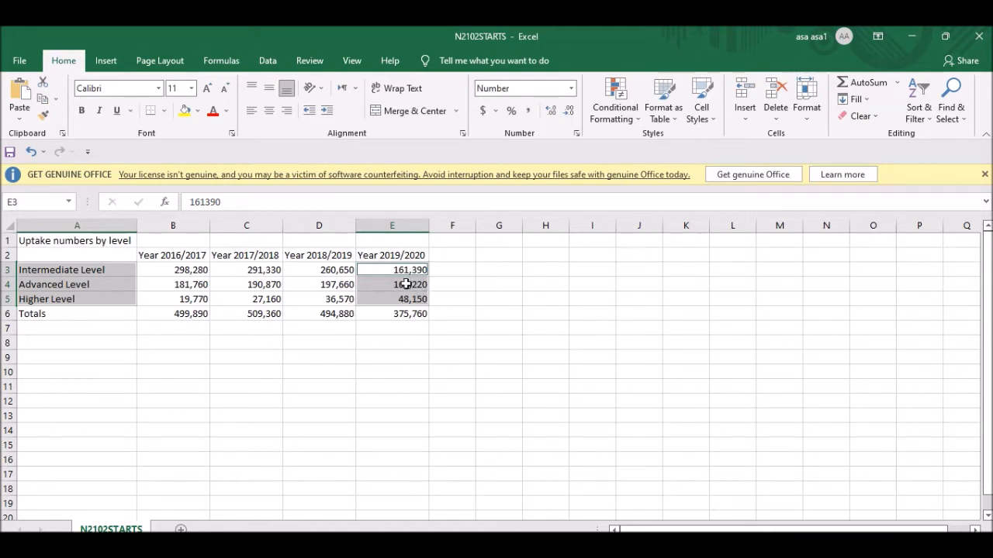
left_click(109, 61)
left_click(399, 115)
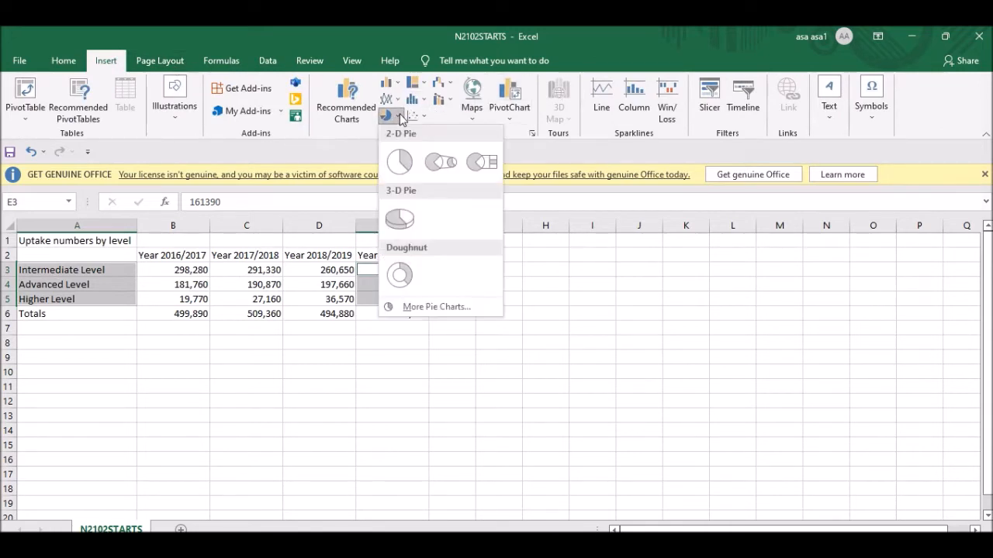
left_click(399, 162)
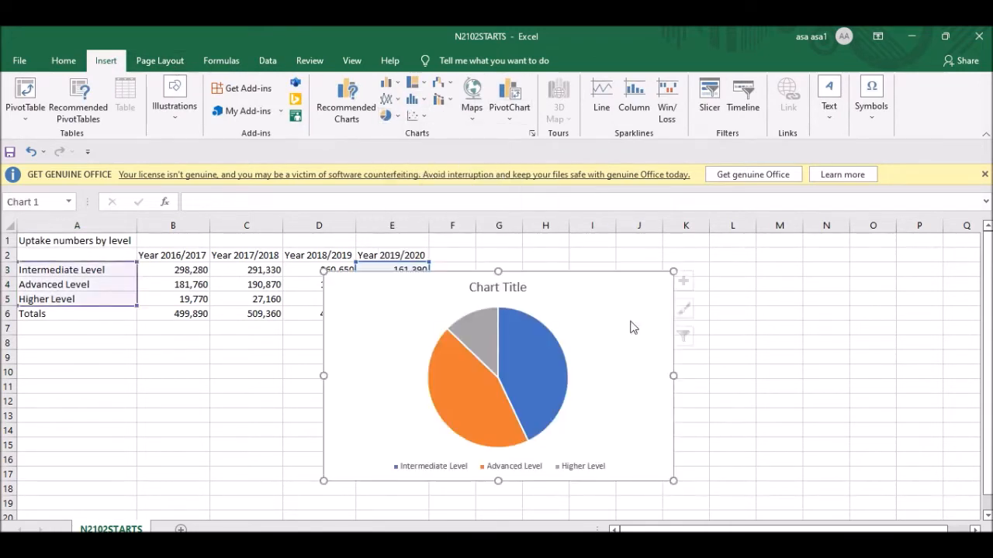
left_click_drag(582, 290, 771, 273)
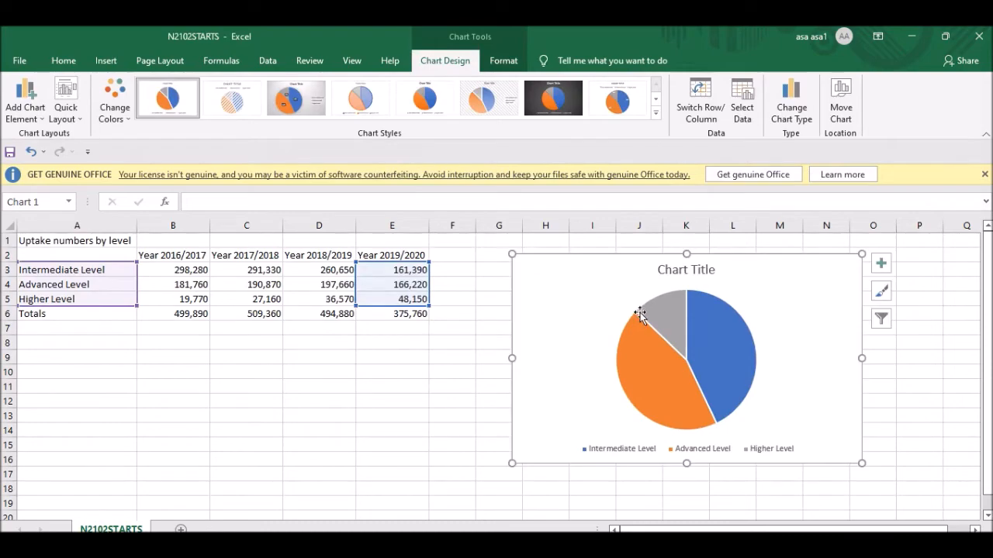
key("alt+Tab")
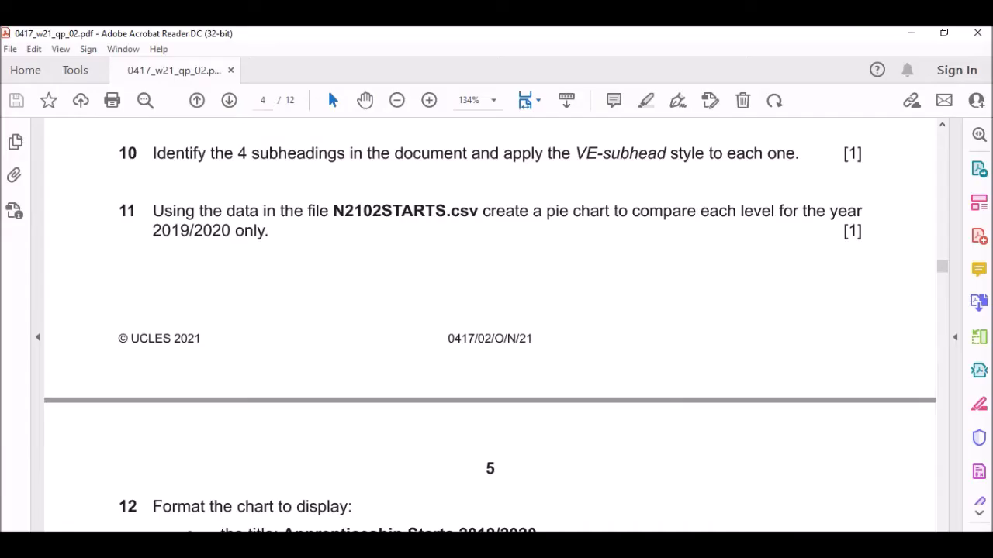
Copy the title 'Apprenticeship Starts 2019/2020' from question 12 and select the chart's placeholder title.
scroll(224, 171, "down", 1)
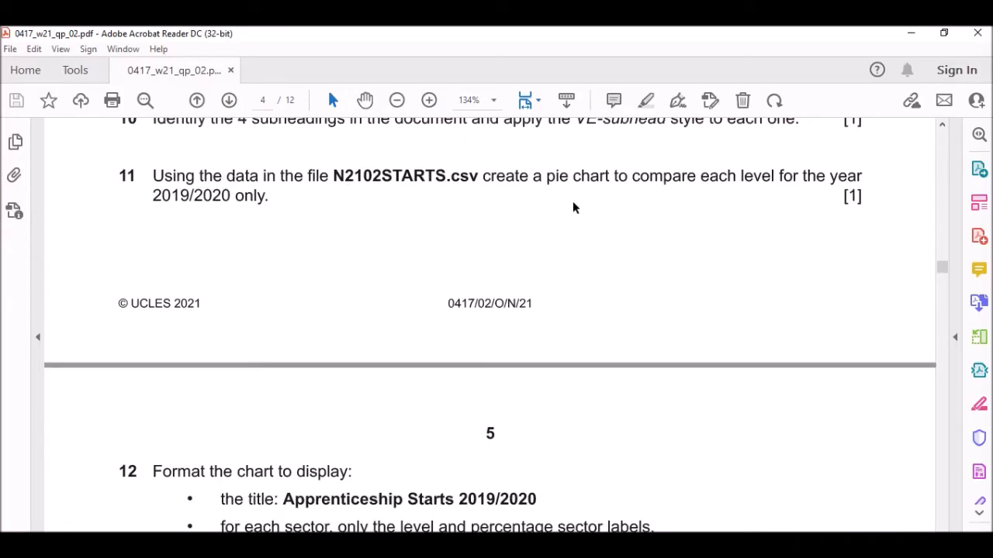
scroll(537, 199, "down", 6)
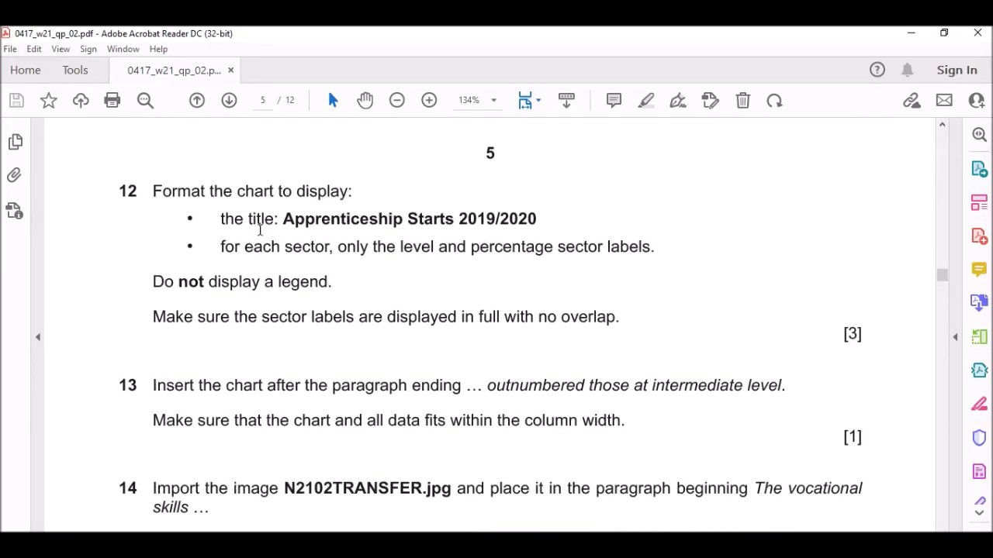
left_click_drag(281, 218, 540, 221)
key("ctrl+c")
key("alt+Tab")
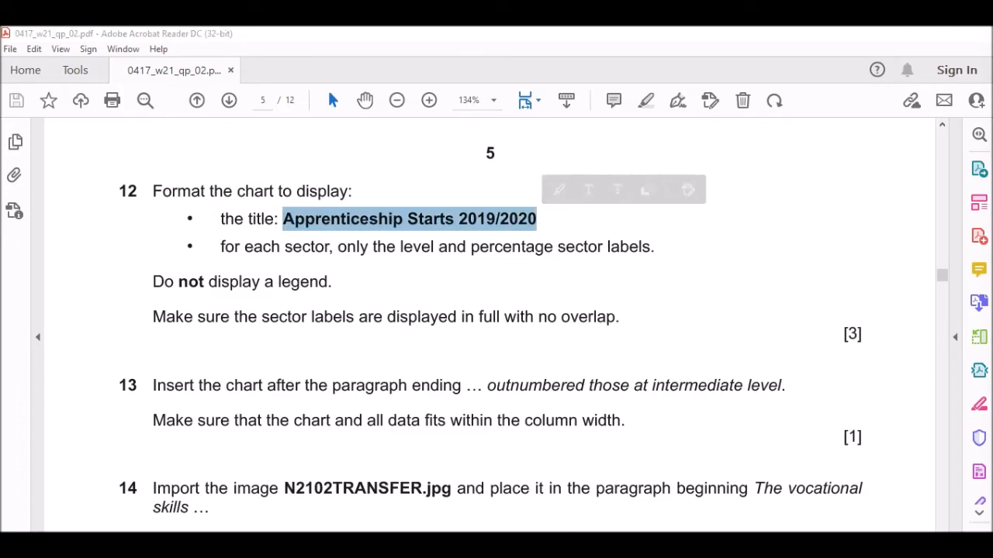
left_click(694, 269)
Replace the chart's placeholder title with the pasted 'Apprenticeship Starts 2019/2020'.
triple_click(694, 269)
key("ctrl+v")
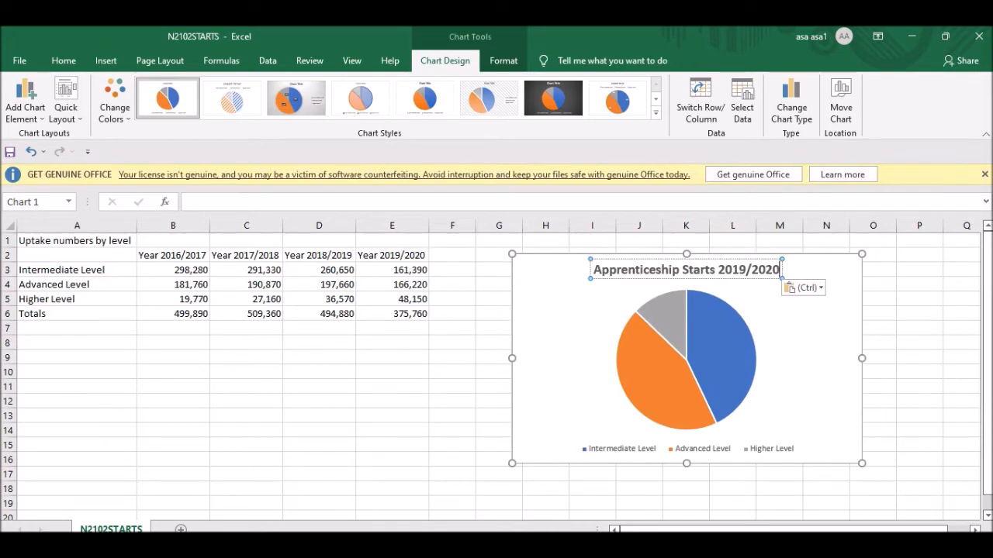
key("alt+Tab")
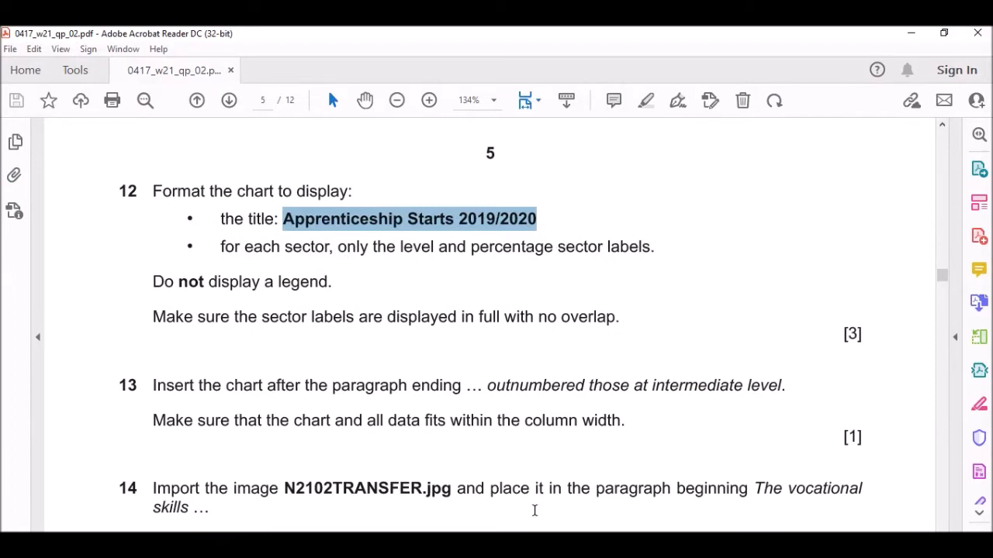
mouse_move(606, 546)
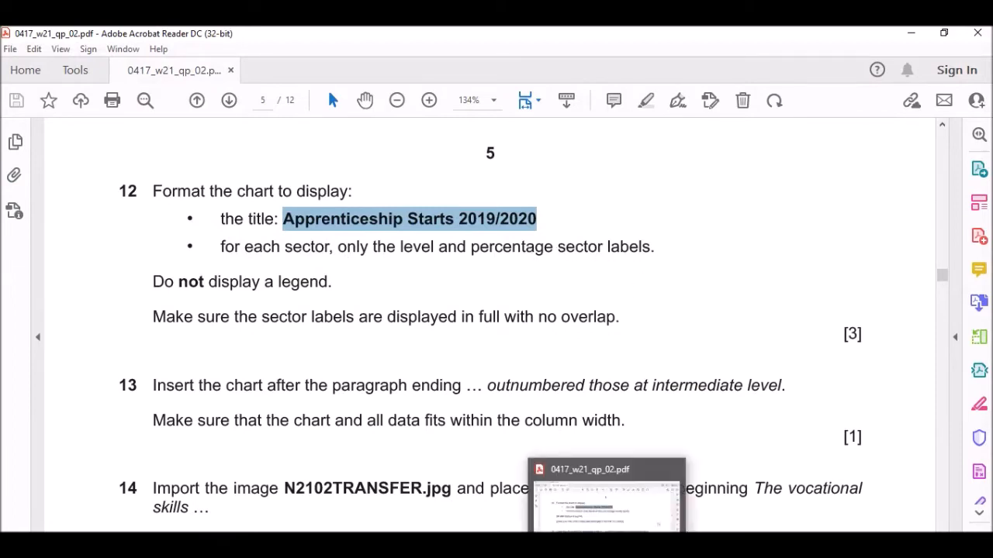
left_click(607, 545)
Apply Chart Style 11 so each slice shows its level name and percentage.
key("ctrl+v")
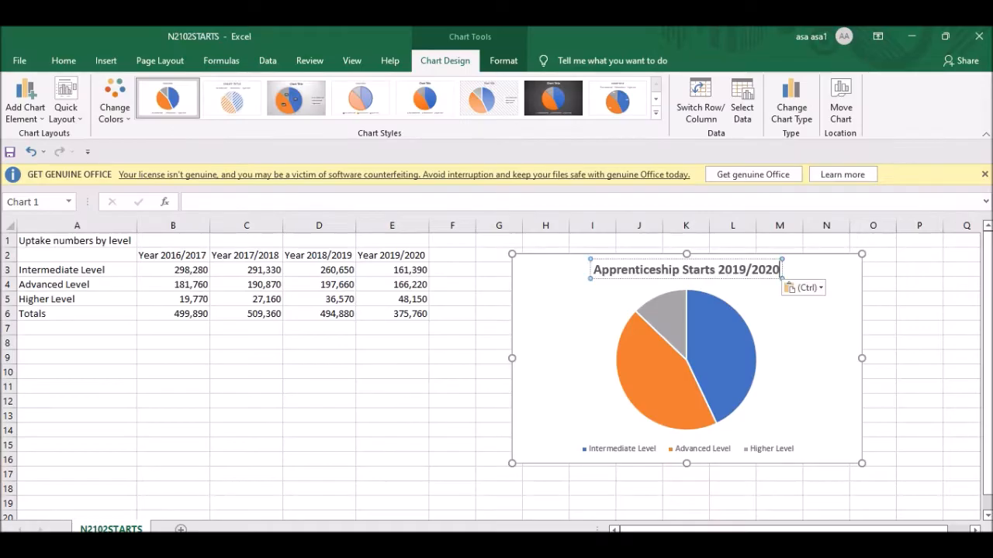
left_click(606, 545)
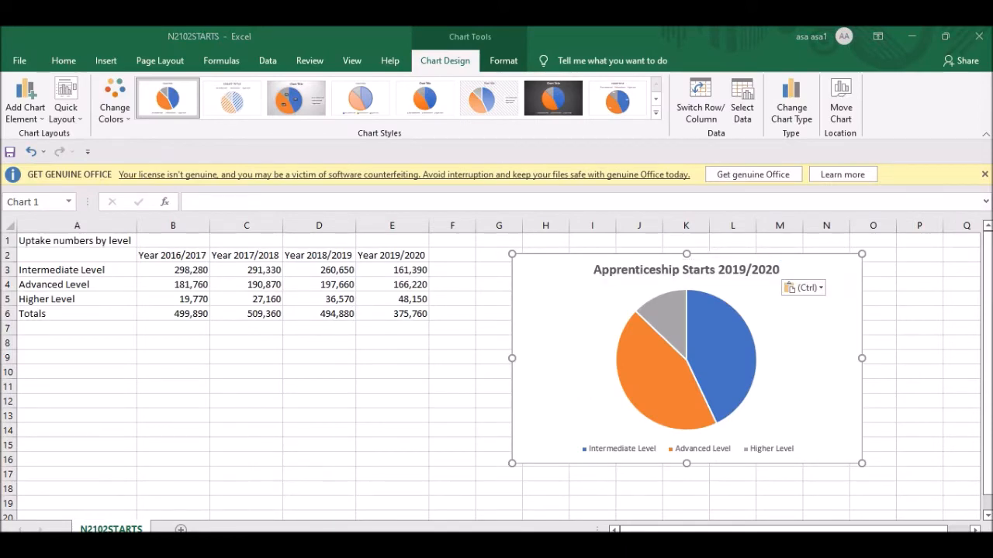
left_click(607, 545)
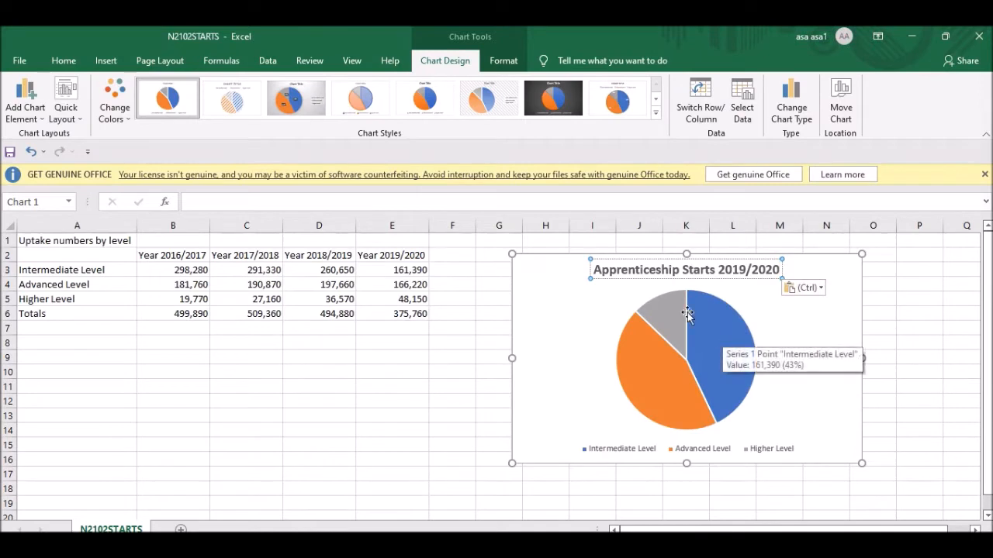
left_click(569, 337)
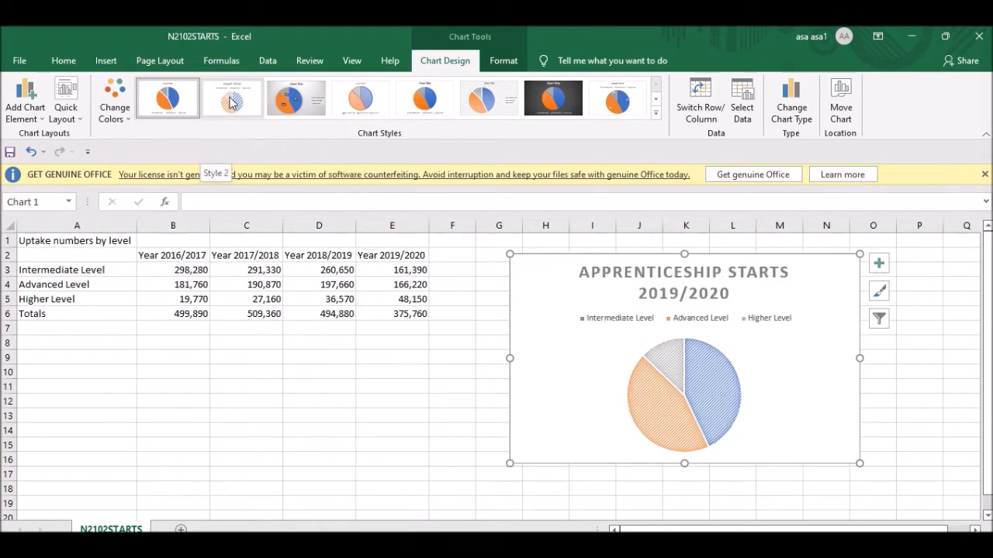
left_click(656, 113)
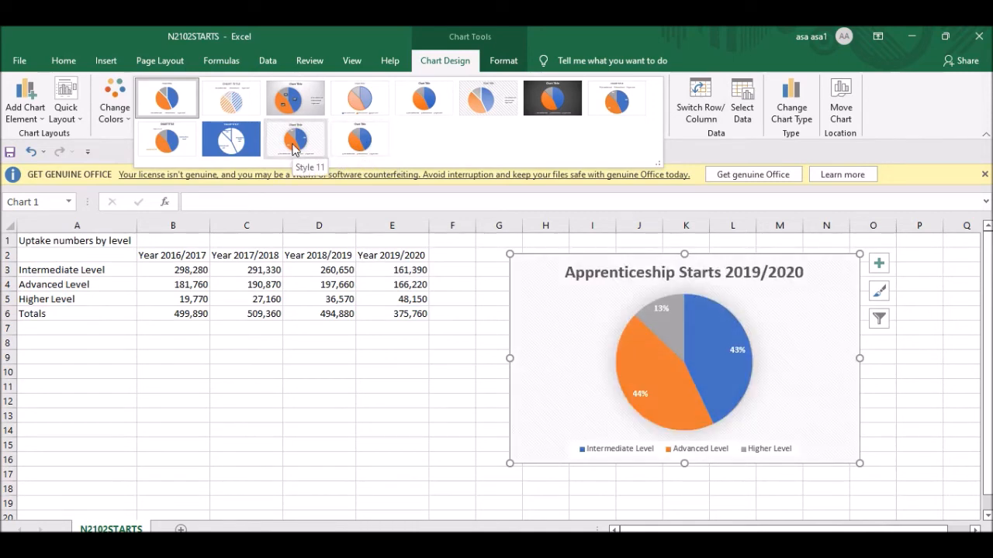
left_click(236, 153)
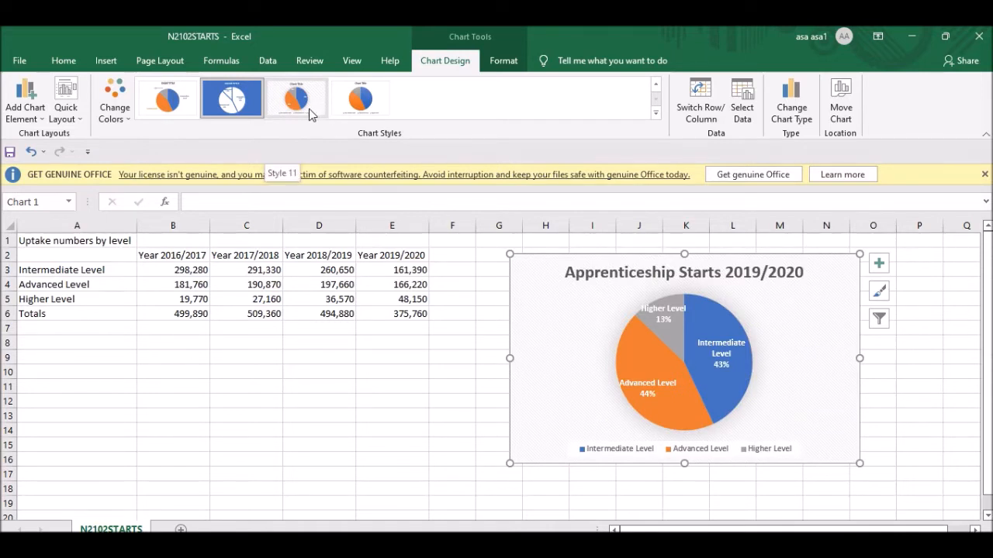
left_click(309, 109)
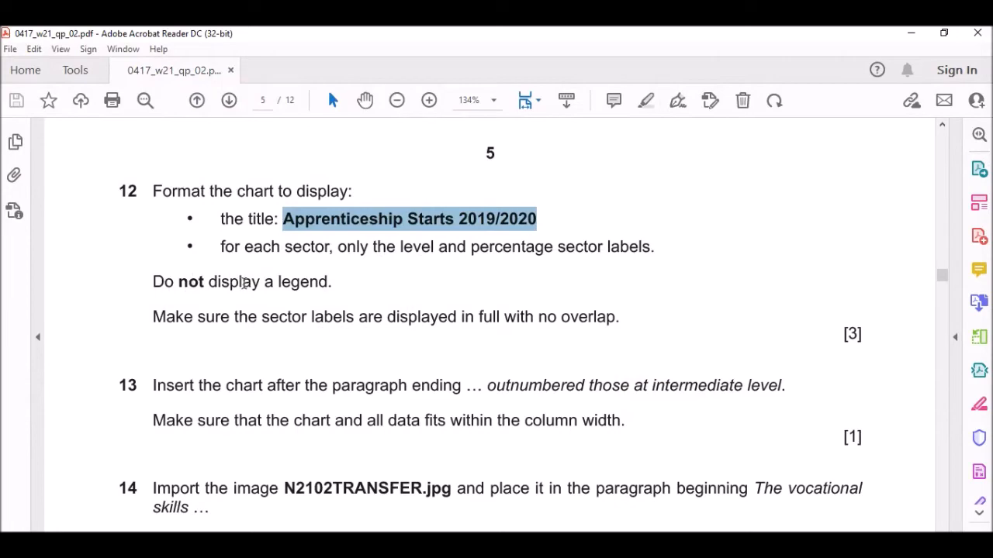
Delete the pie chart's legend.
key("alt+Tab")
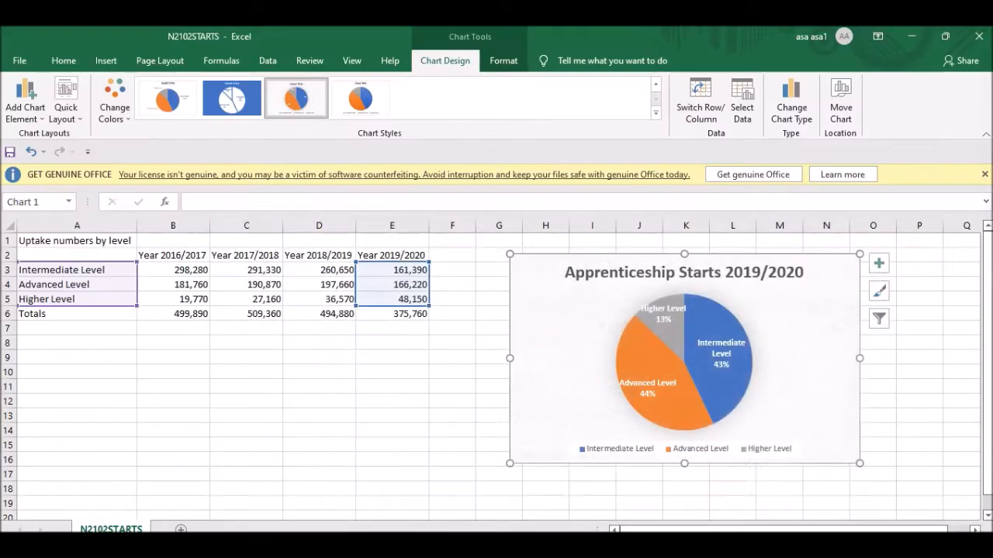
left_click(610, 451)
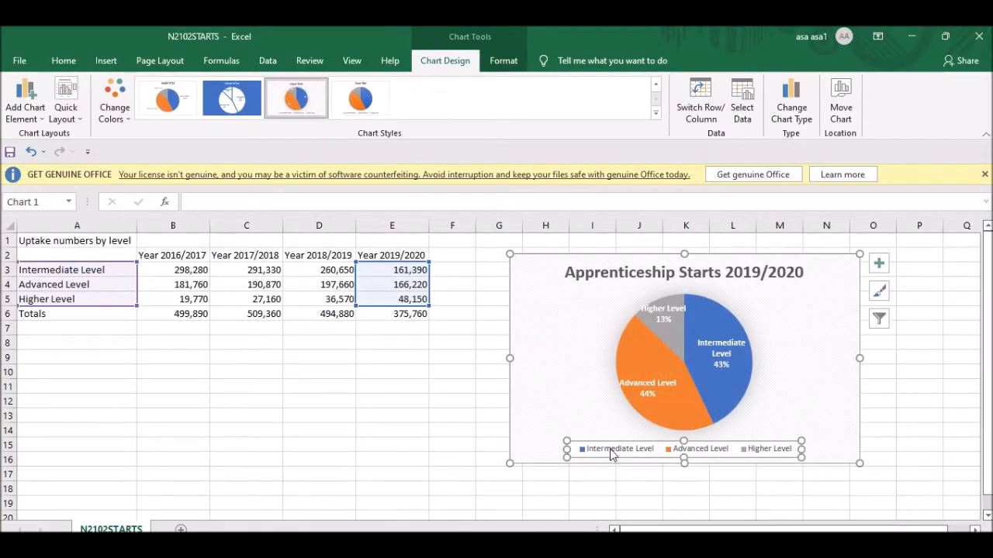
key("Delete")
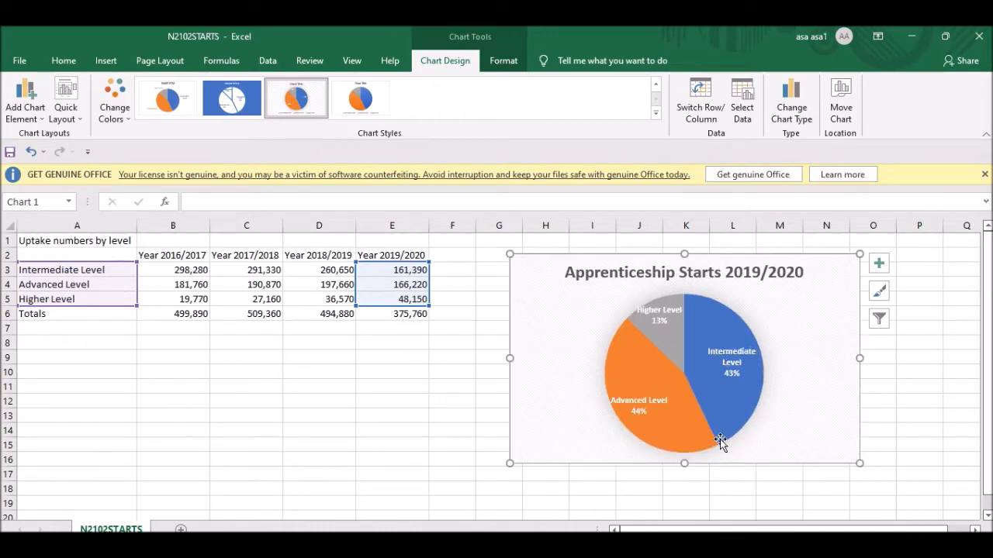
key("alt+Tab")
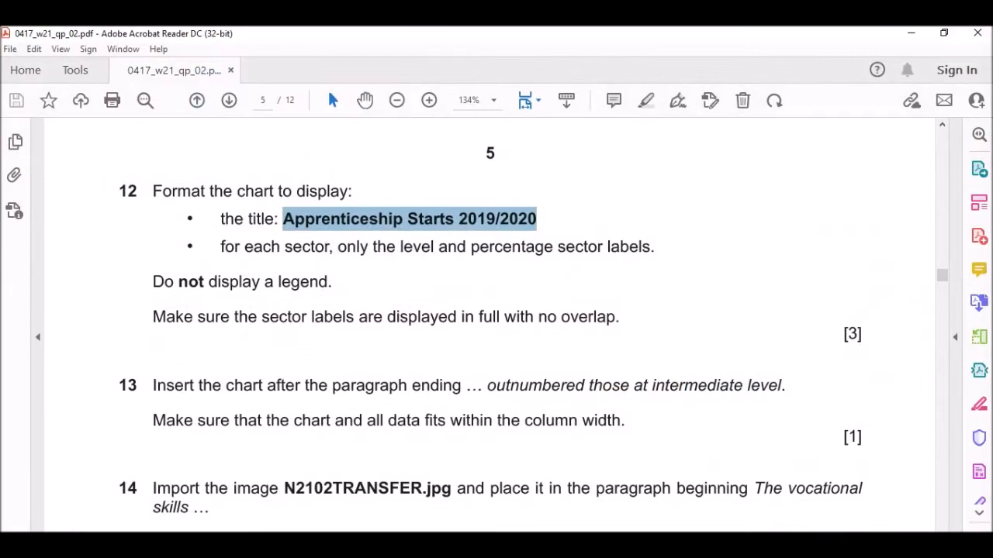
scroll(226, 284, "down", 1)
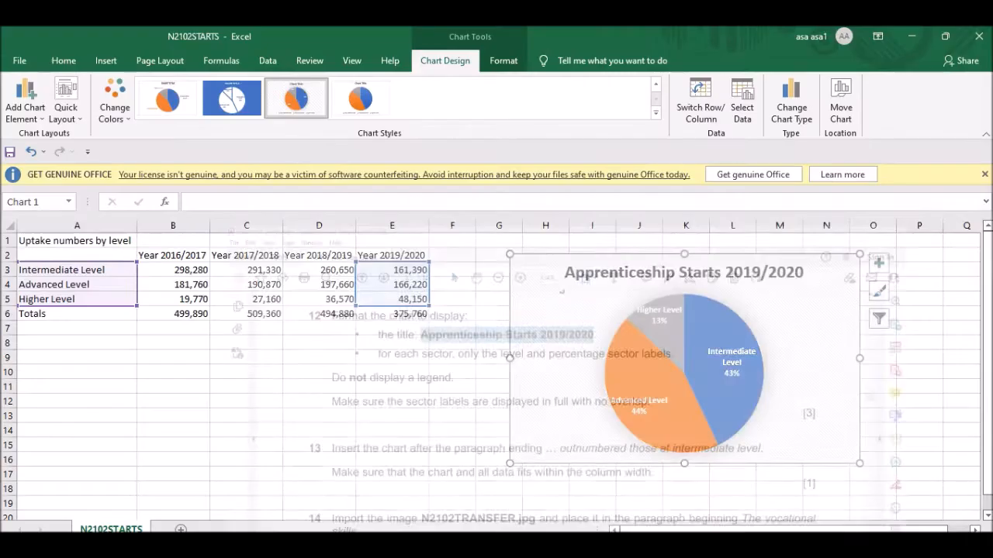
Move the Higher Level data label fully inside its grey slice.
left_click(667, 318)
left_click(662, 317)
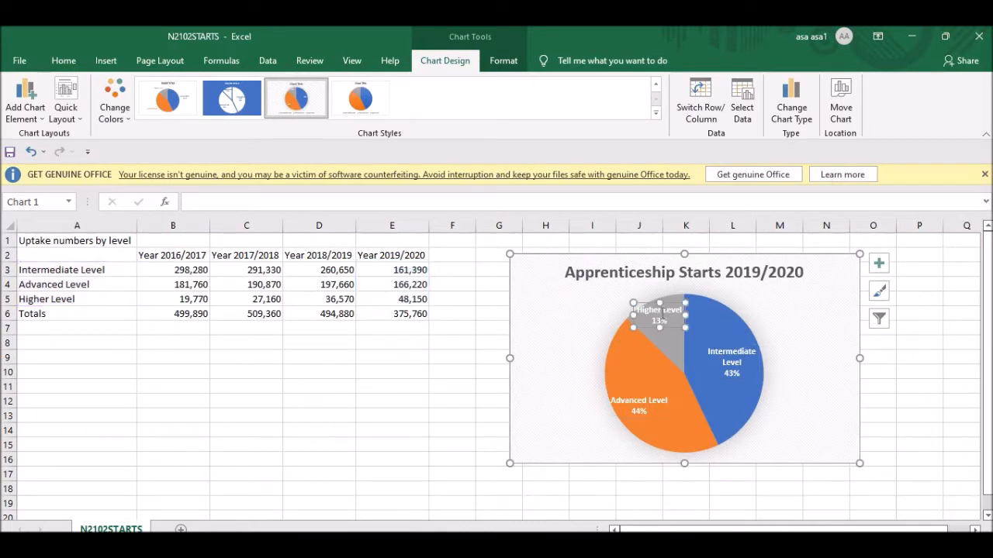
left_click(657, 336)
left_click(654, 318)
left_click(654, 318)
left_click_drag(653, 318, 661, 325)
left_click(731, 329)
left_click(667, 322)
left_click_drag(668, 319, 664, 319)
Shift the Advanced Level data label right within the orange slice.
left_click(641, 402)
left_click_drag(638, 394, 650, 394)
left_click(832, 379)
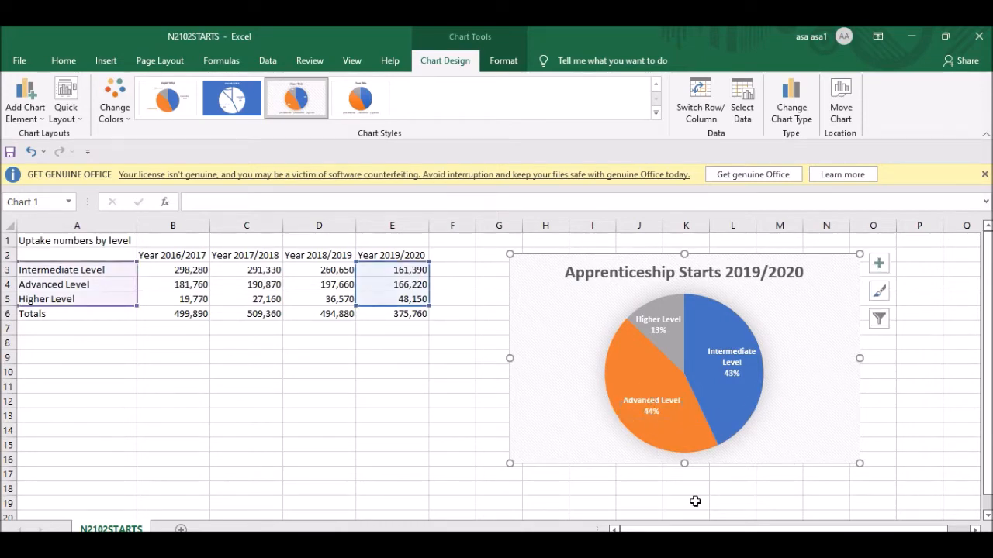
key("alt+Tab")
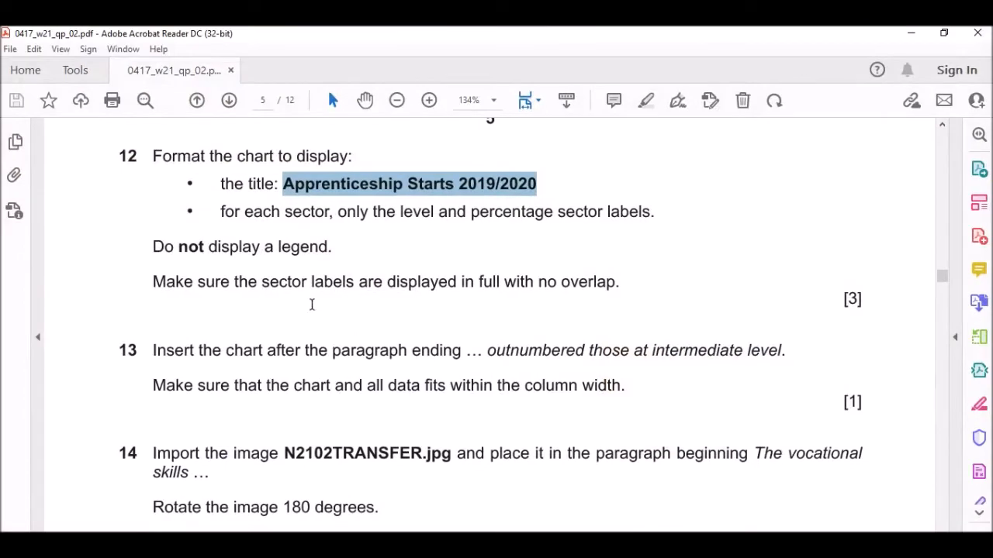
Select the phrase 'outnumbered those at intermediate level' in question 13.
scroll(359, 343, "down", 2)
scroll(177, 197, "down", 3)
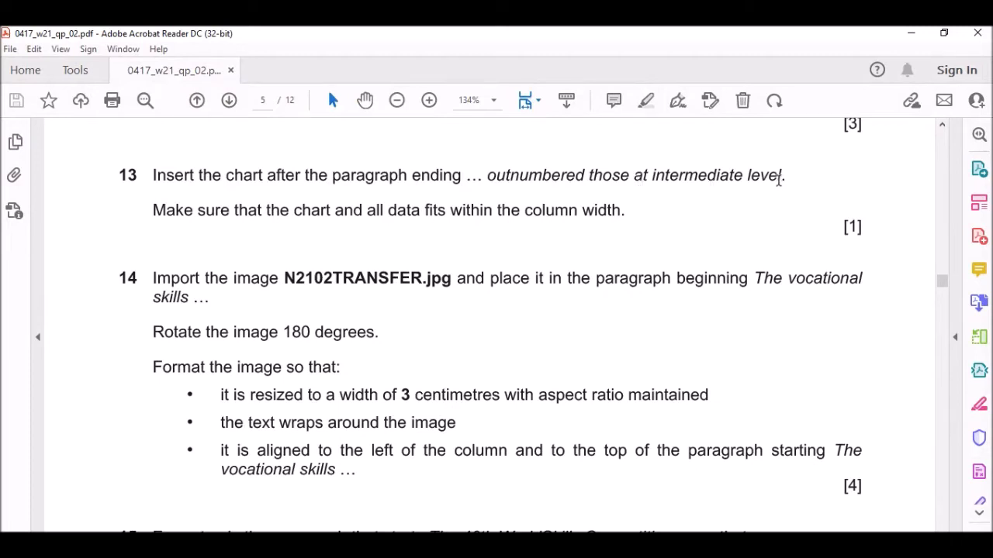
left_click_drag(494, 180, 772, 175)
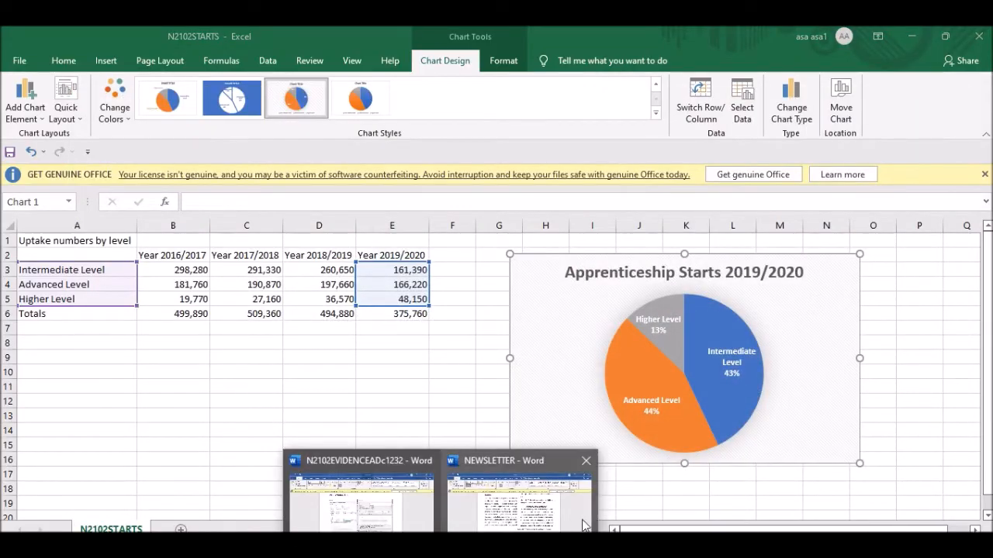
Find 'outnumbered those at intermediate level' in NEWSLETTER and add an empty paragraph after it.
left_click(521, 501)
key("ctrl+f")
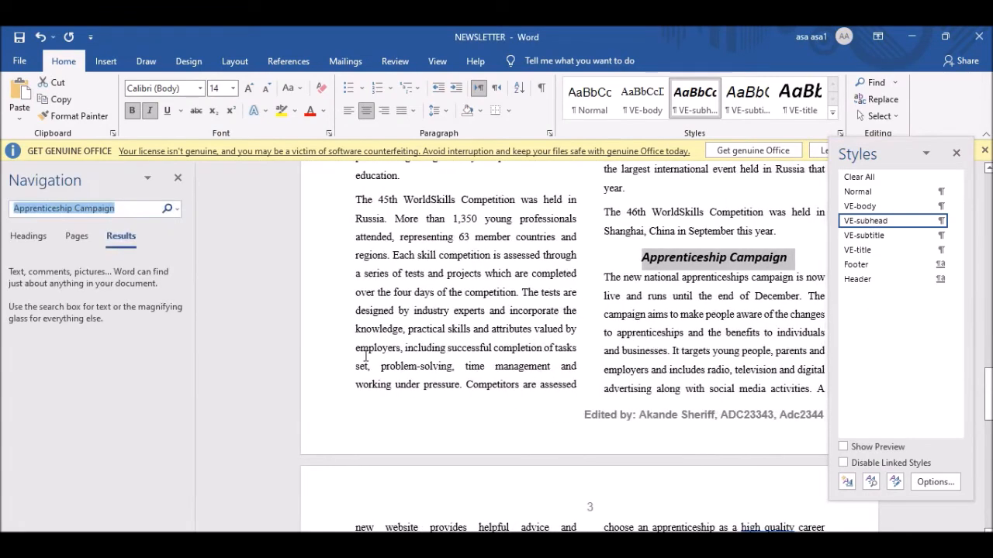
key("ctrl+v")
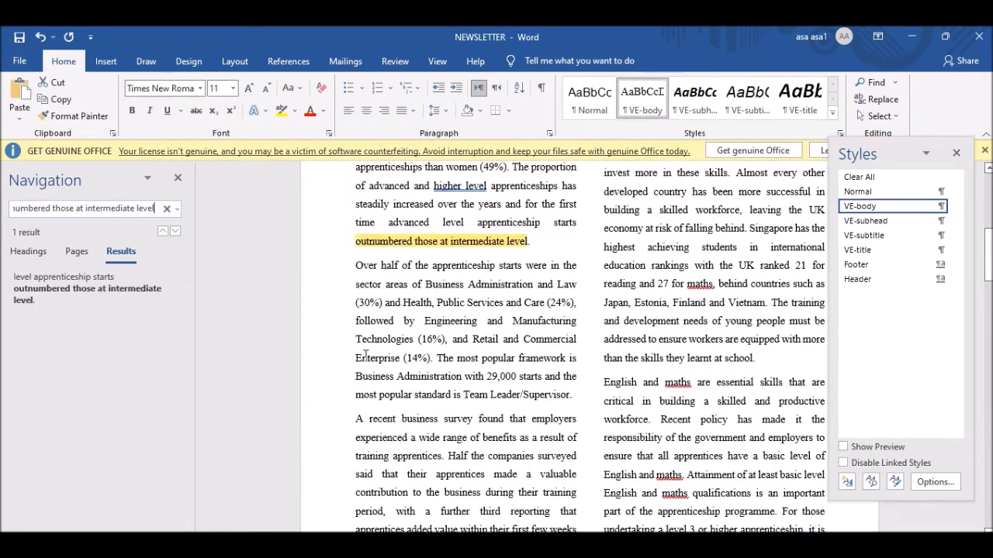
left_click(541, 242)
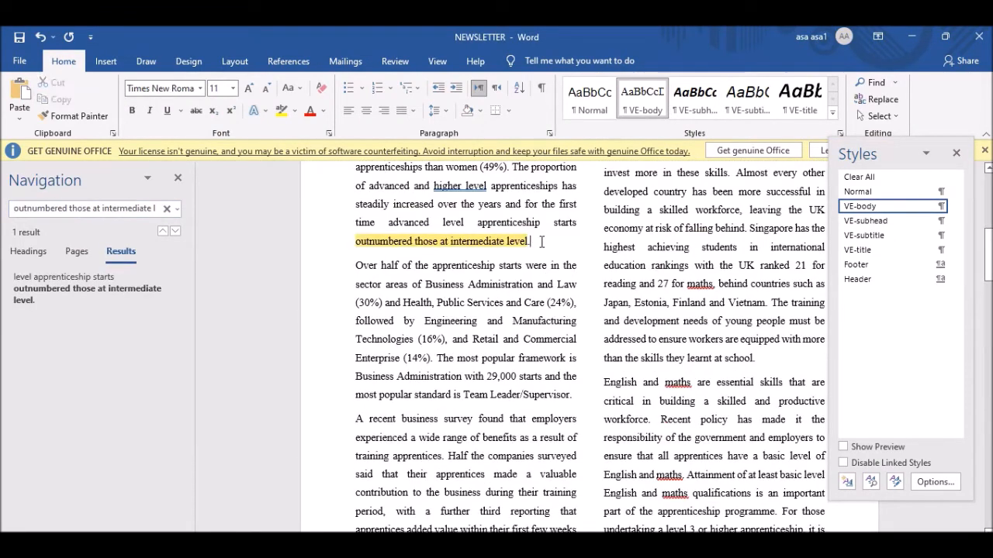
key("Return")
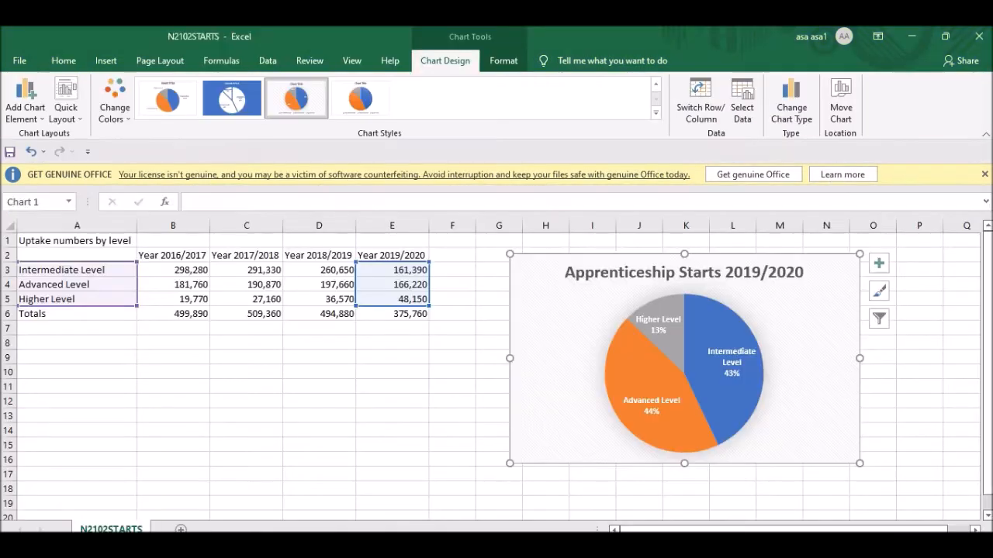
Copy the whole pie chart in Excel and place the cursor in the new empty paragraph.
left_click(391, 413)
left_click(519, 282)
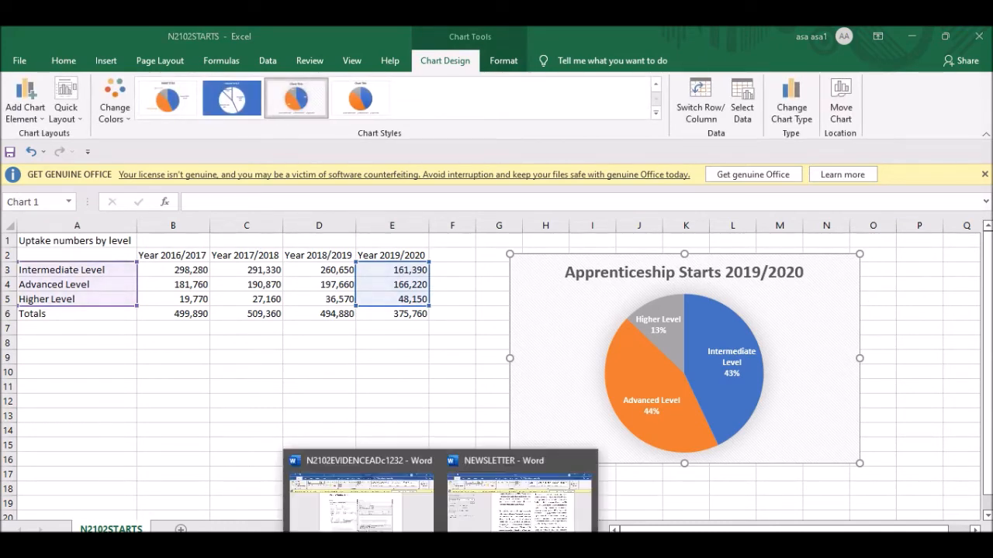
left_click(497, 497)
left_click(359, 272)
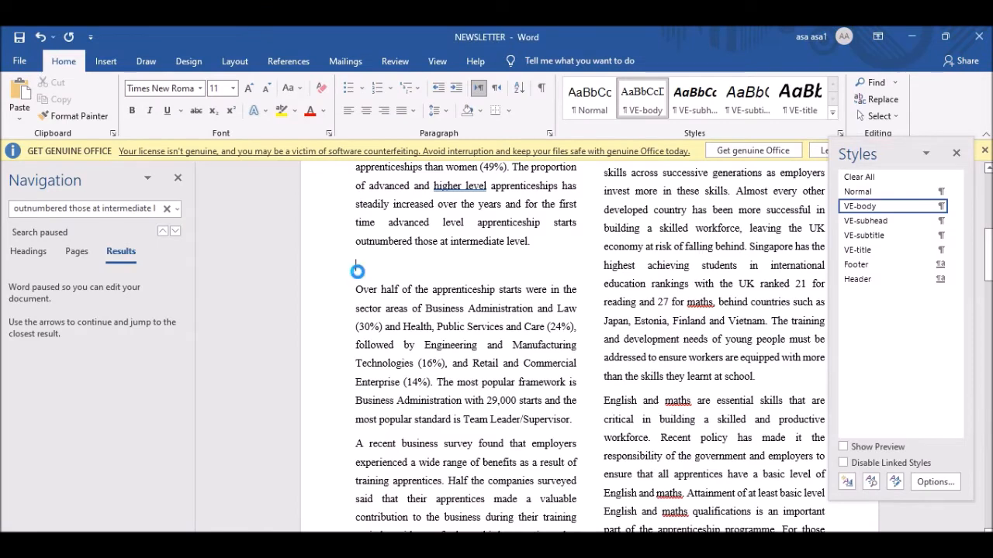
Paste the pie chart into the newsletter and try moving the Advanced Level 44% label off the pie.
key("ctrl+v")
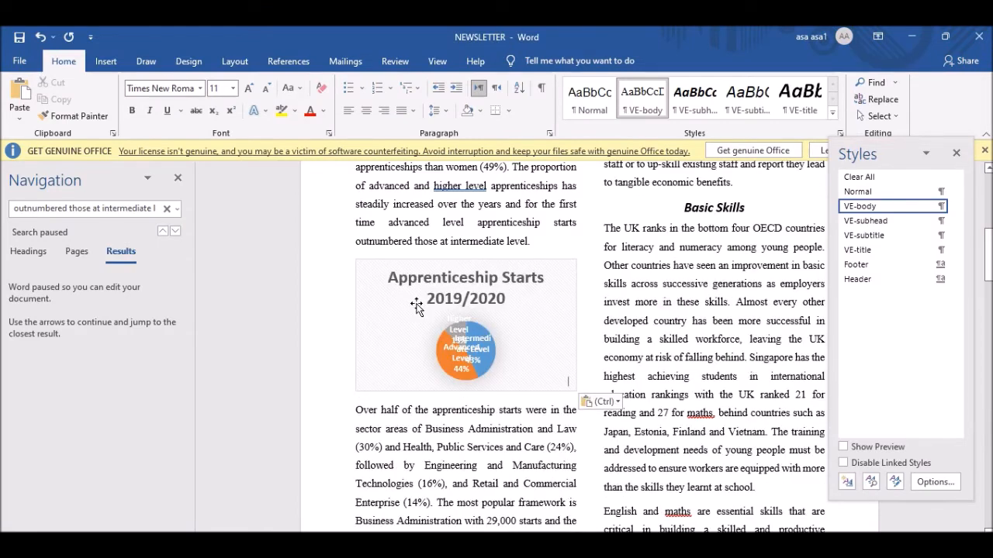
left_click(535, 332)
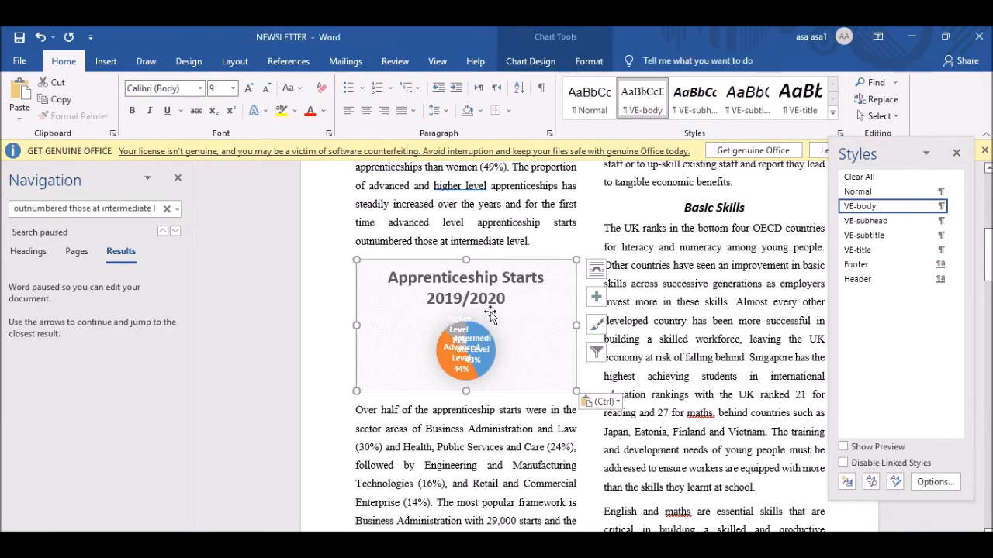
left_click(445, 283)
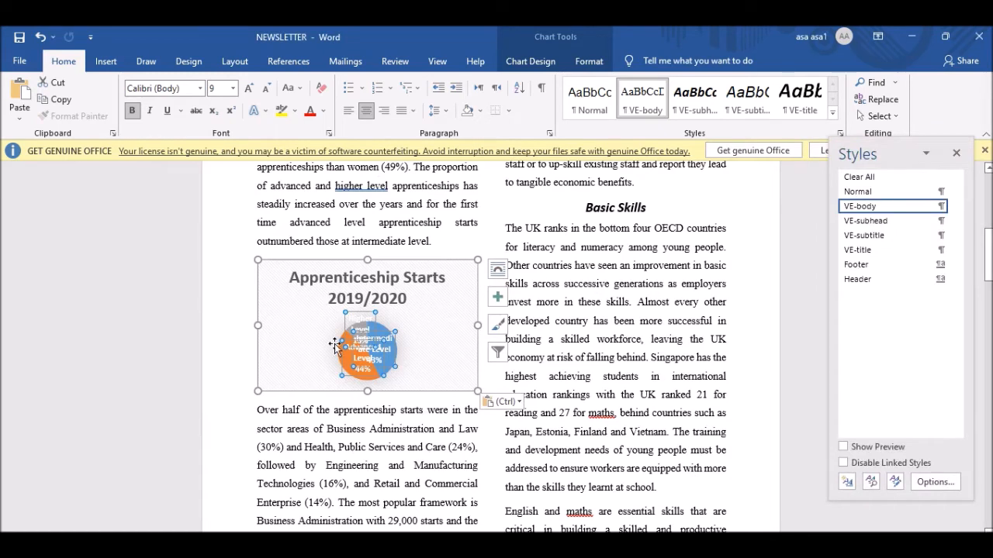
left_click(377, 429)
left_click(361, 335)
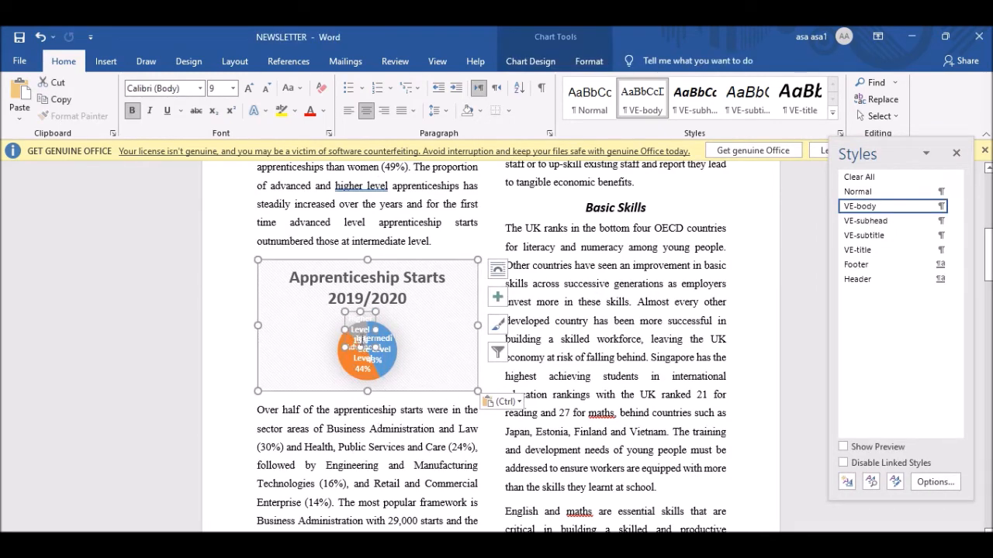
left_click(378, 341)
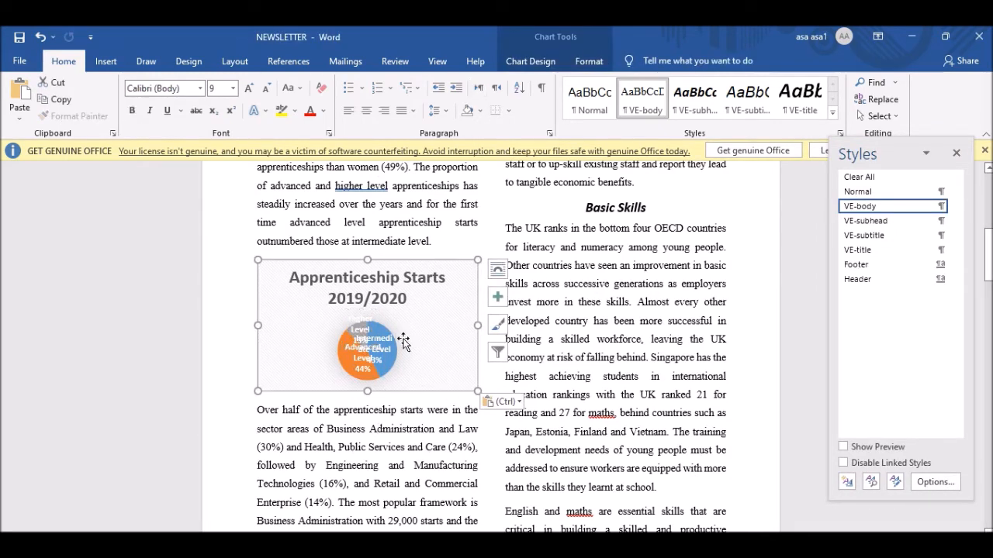
left_click_drag(365, 362, 419, 359)
Delete the cramped chart from the newsletter and return to the Excel workbook.
left_click(351, 360)
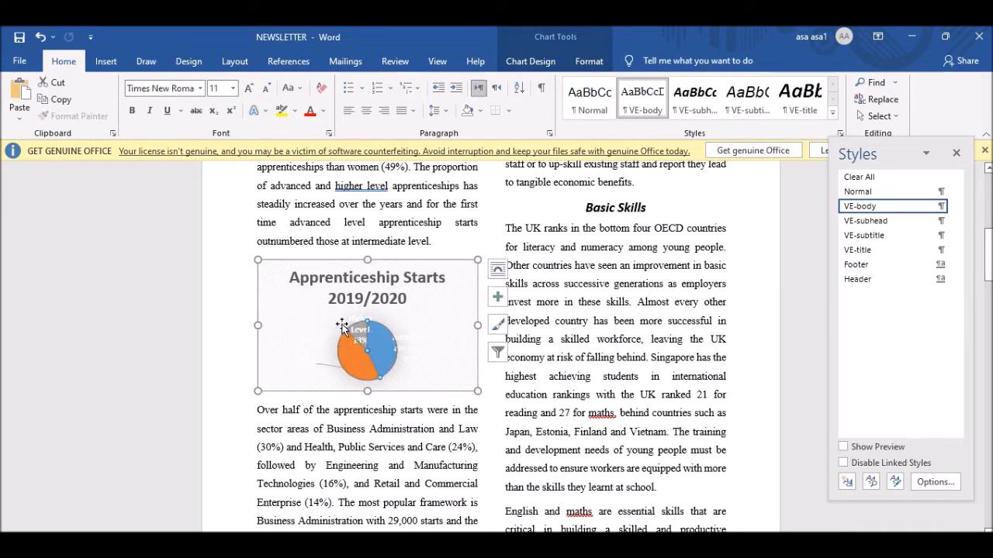
left_click(343, 326)
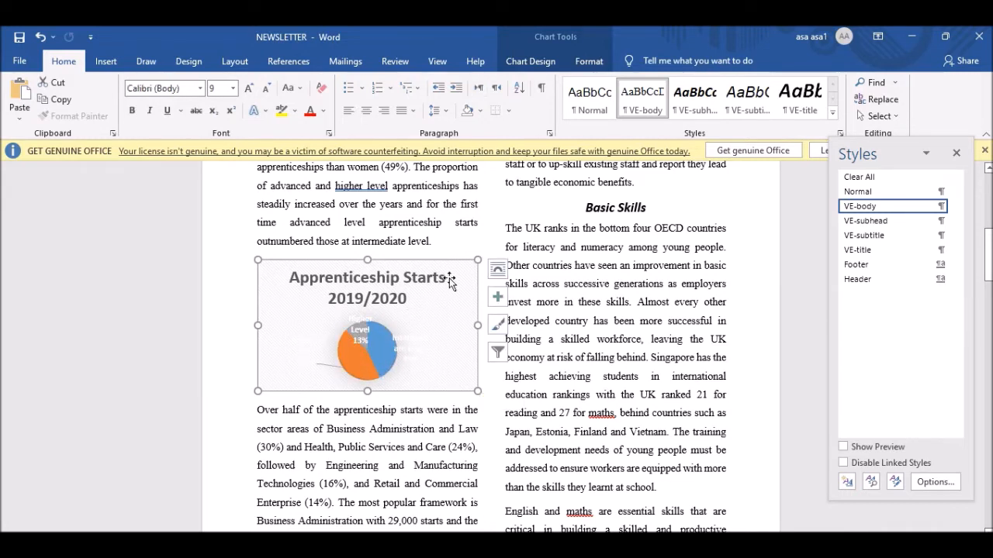
key("Delete")
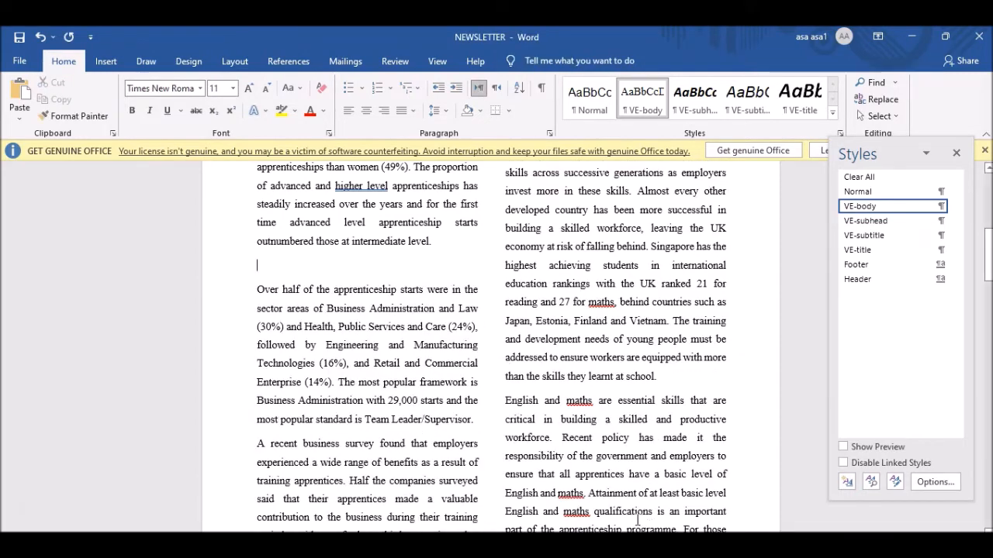
left_click(639, 545)
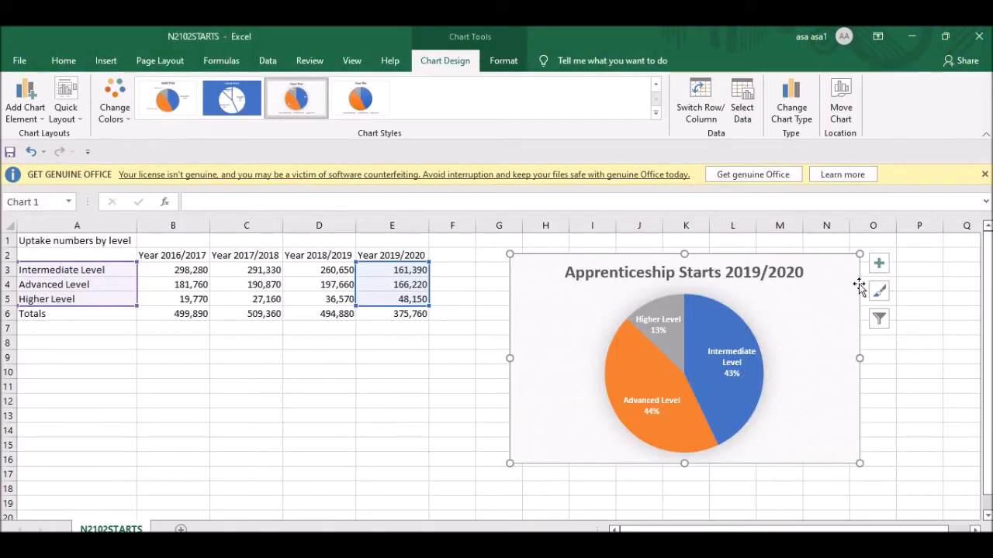
Capture the Apprenticeship Starts 2019/2020 pie chart with Lightshot and paste it below the intermediate-level paragraph.
left_click(941, 358)
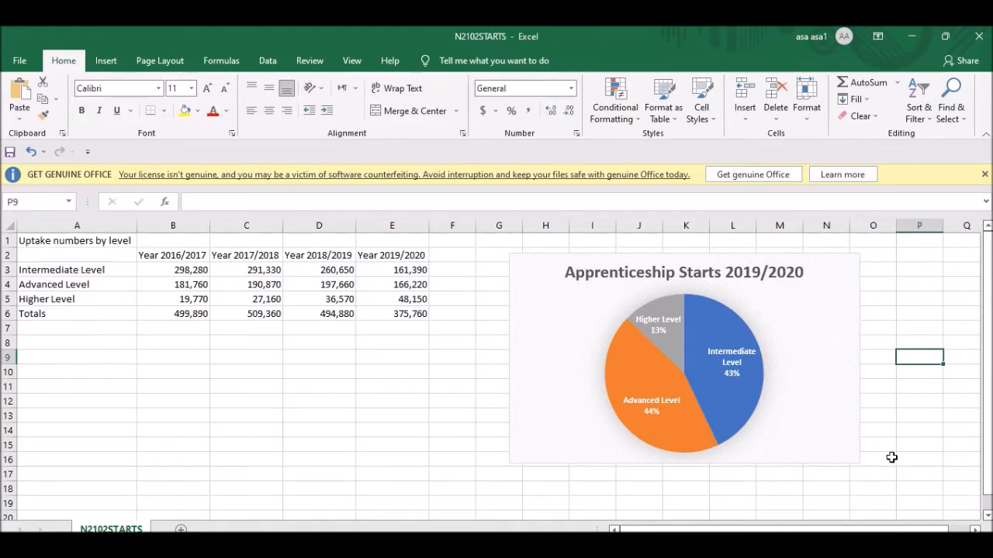
key("Print")
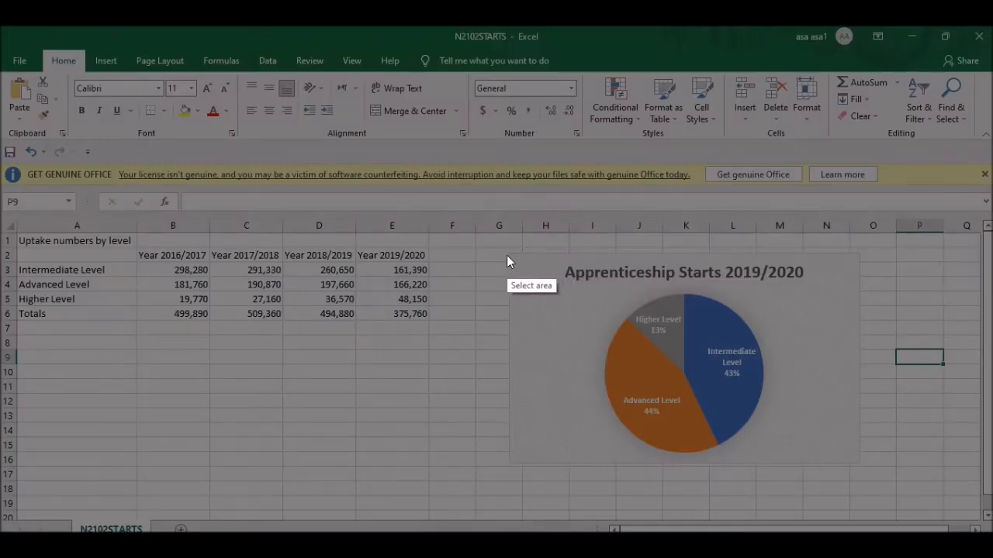
mouse_move(509, 256)
left_mouse_down()
mouse_move(726, 450)
mouse_move(871, 475)
mouse_move(857, 458)
left_mouse_up()
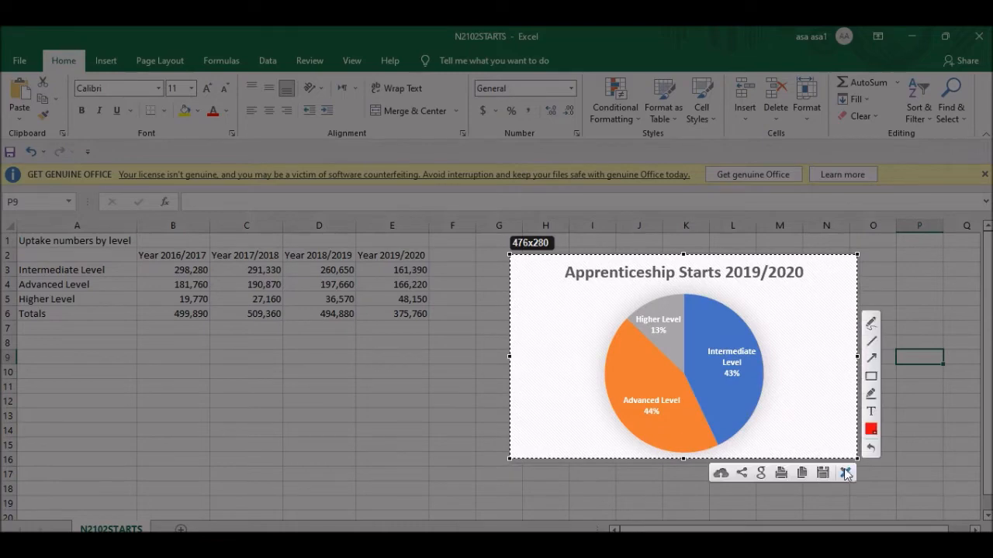
left_click(802, 476)
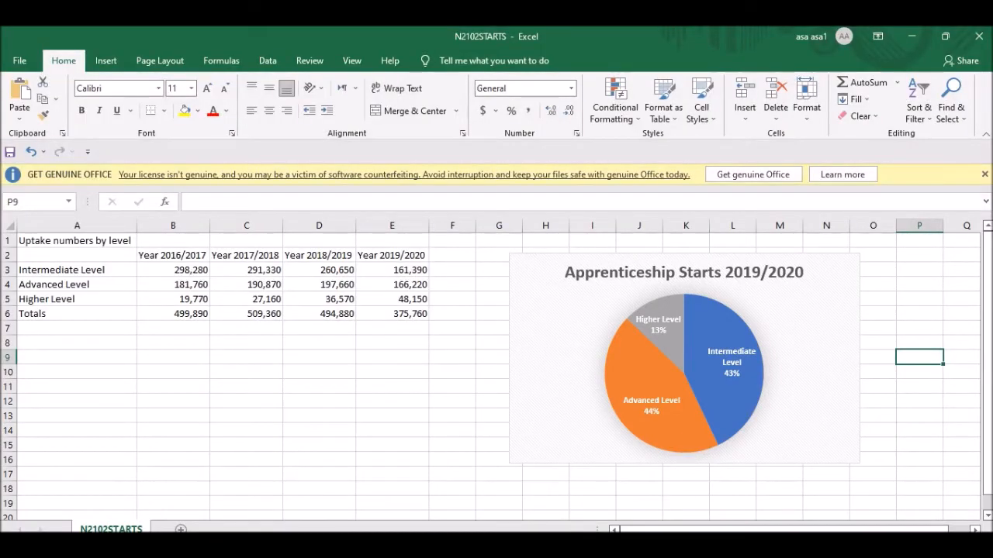
left_click(520, 485)
key("ctrl+v")
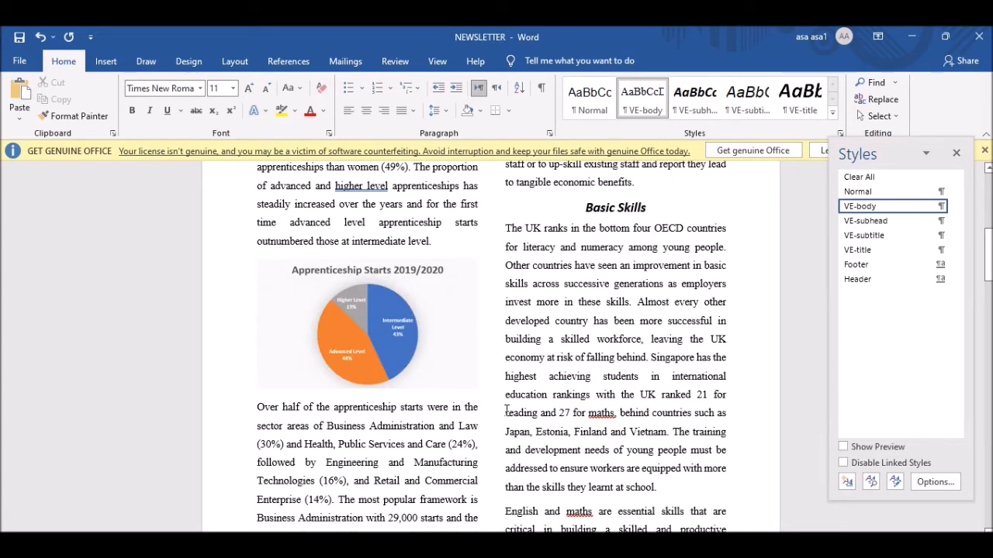
Check the pasted chart against the question paper's instruction that the chart must fit the column width.
left_click(326, 311)
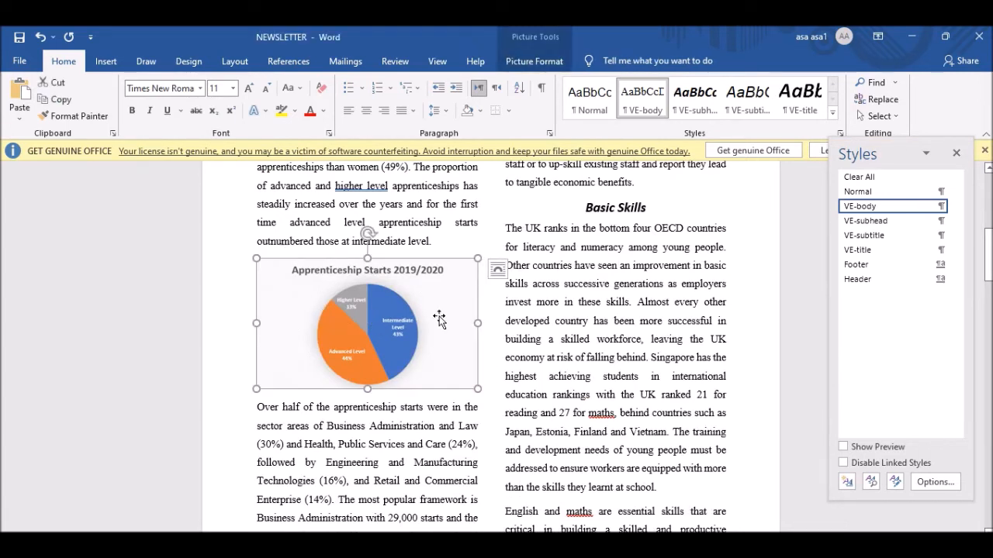
left_click(392, 408)
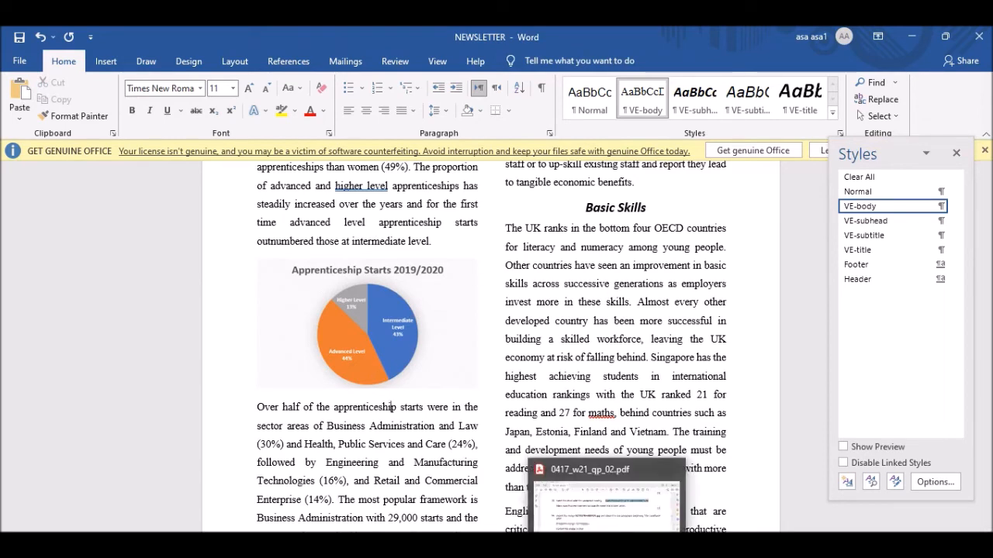
left_click(608, 544)
left_click_drag(155, 210, 604, 212)
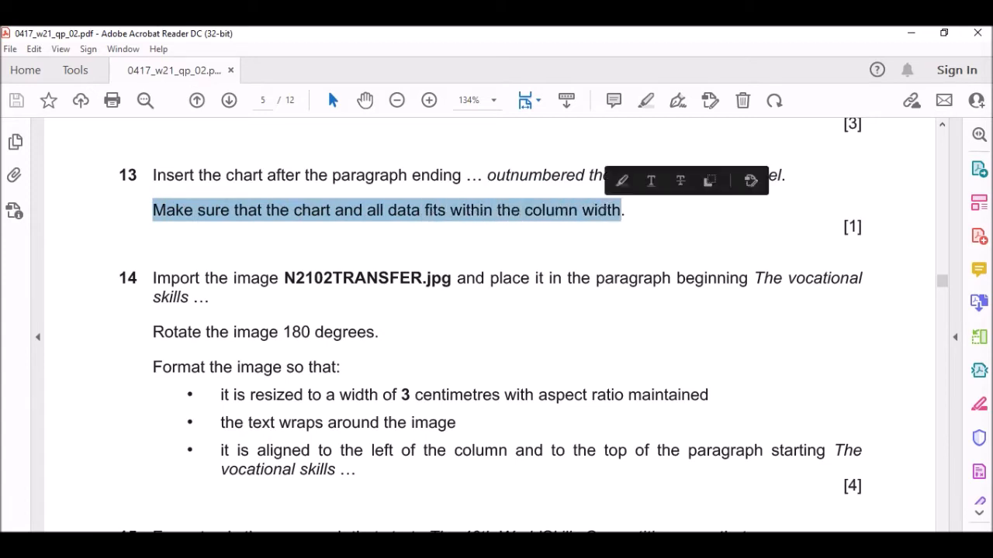
key("alt+Tab")
left_click(449, 288)
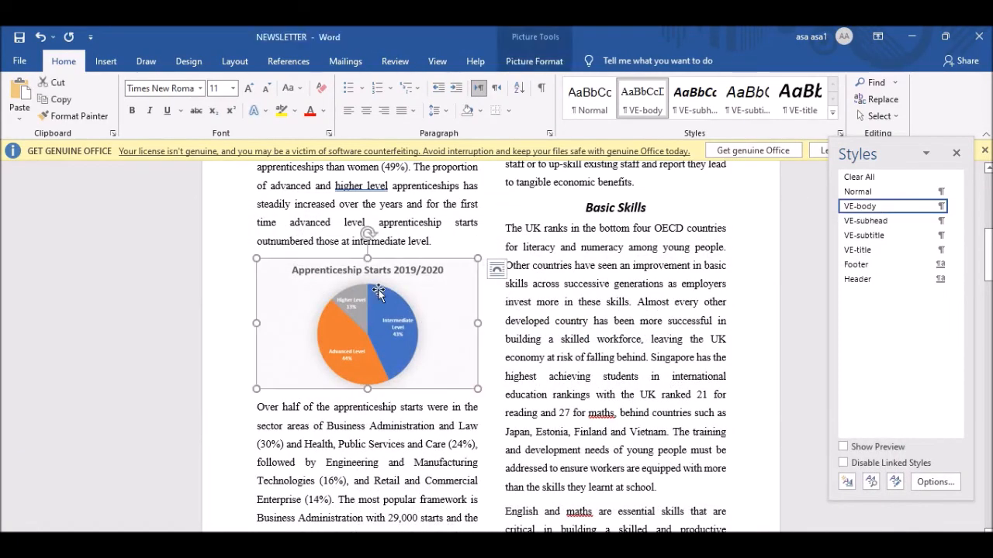
key("alt+Tab")
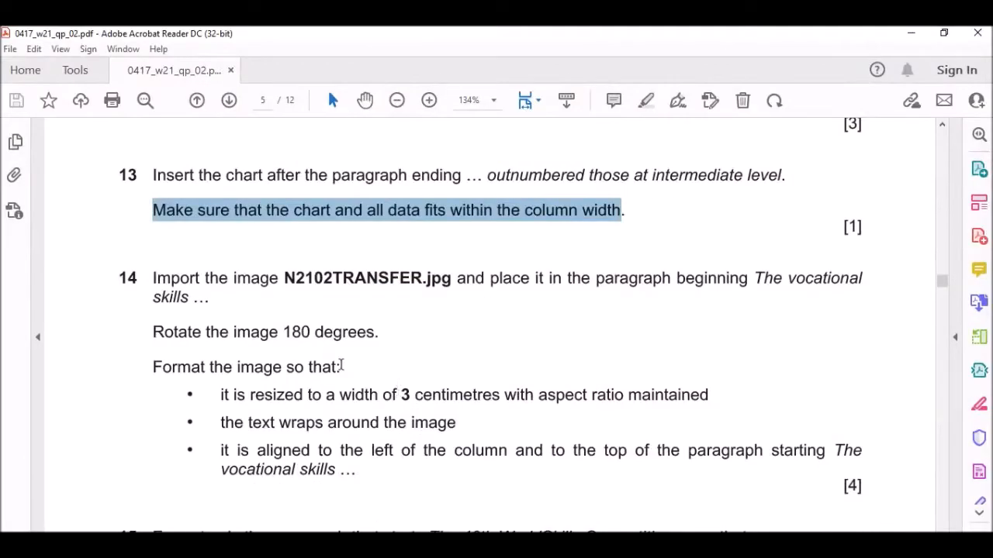
Highlight the N2102TRANSFER.jpg file name and the words 'The vocational skills' in question 14.
scroll(341, 365, "down", 1)
left_click(169, 242)
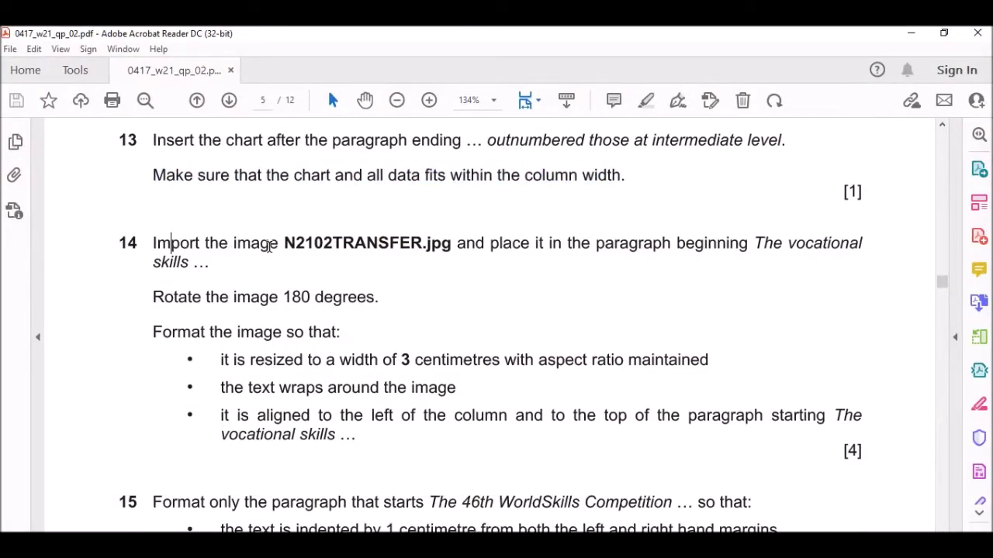
left_click_drag(368, 243, 452, 243)
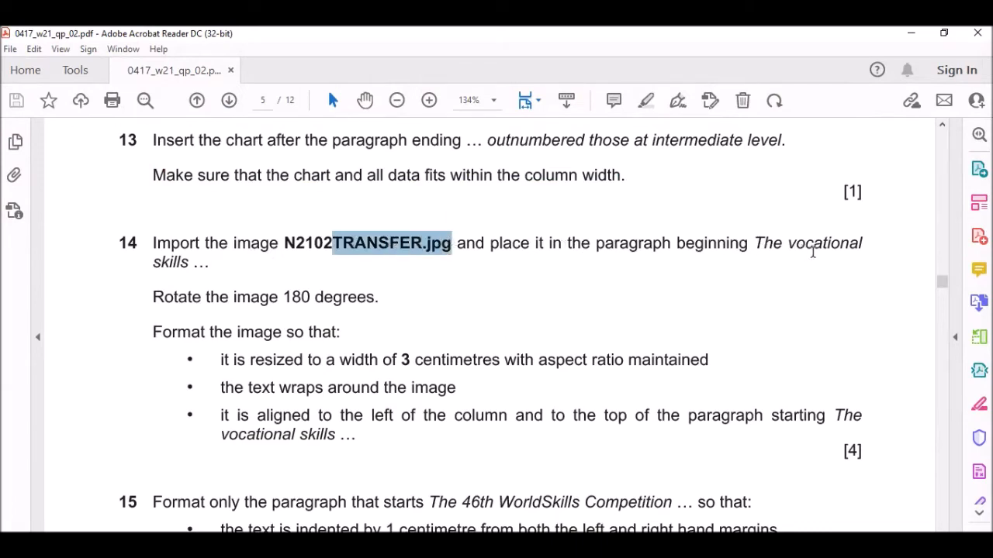
left_click_drag(763, 245, 196, 264)
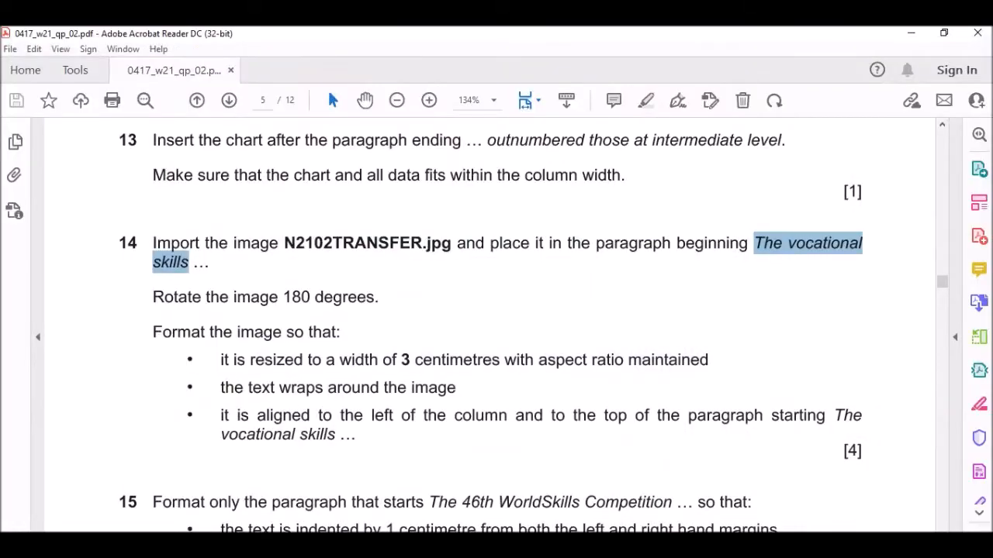
Search the newsletter for 'The vocational' and put the cursor at the start of that paragraph.
mouse_move(442, 546)
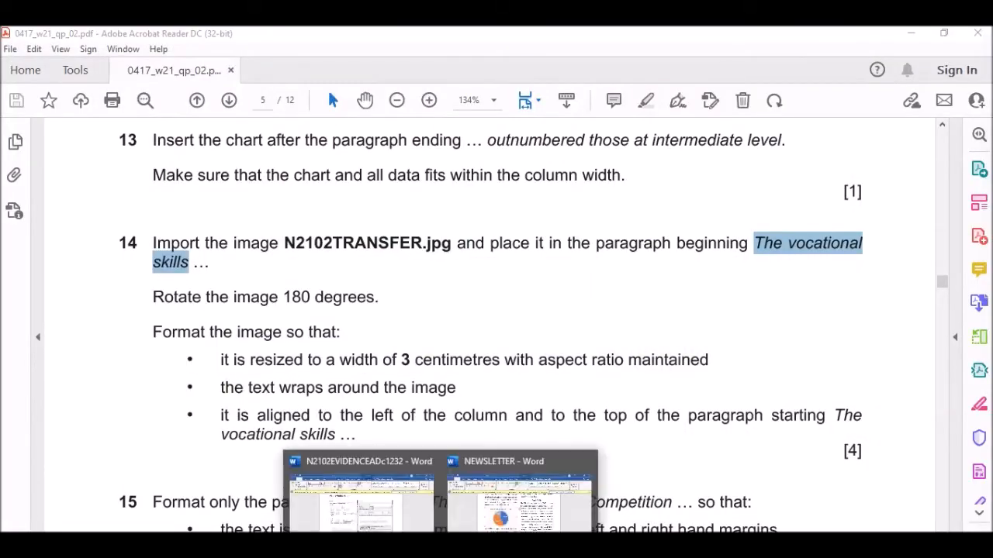
left_click(542, 506)
left_click(58, 232)
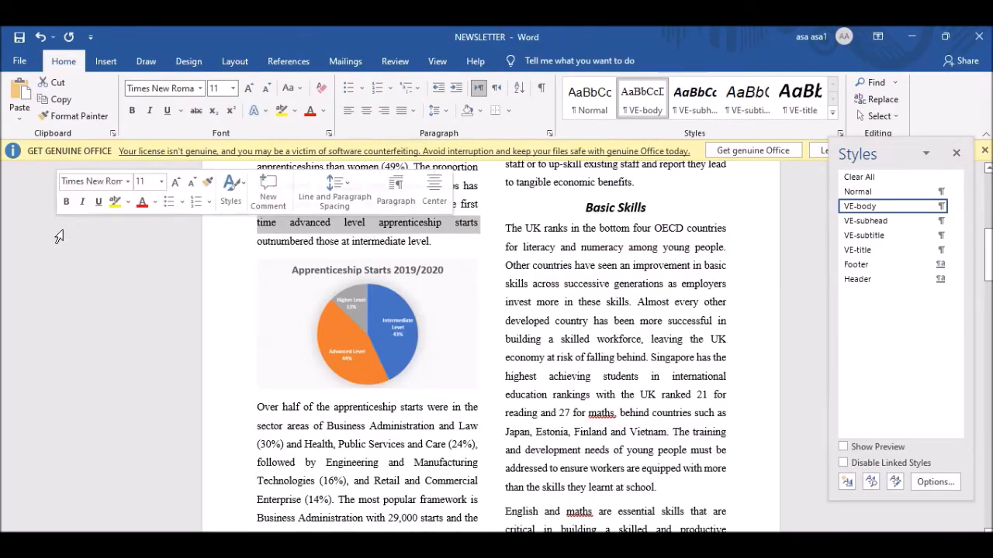
key("ctrl+f")
type("The vocational")
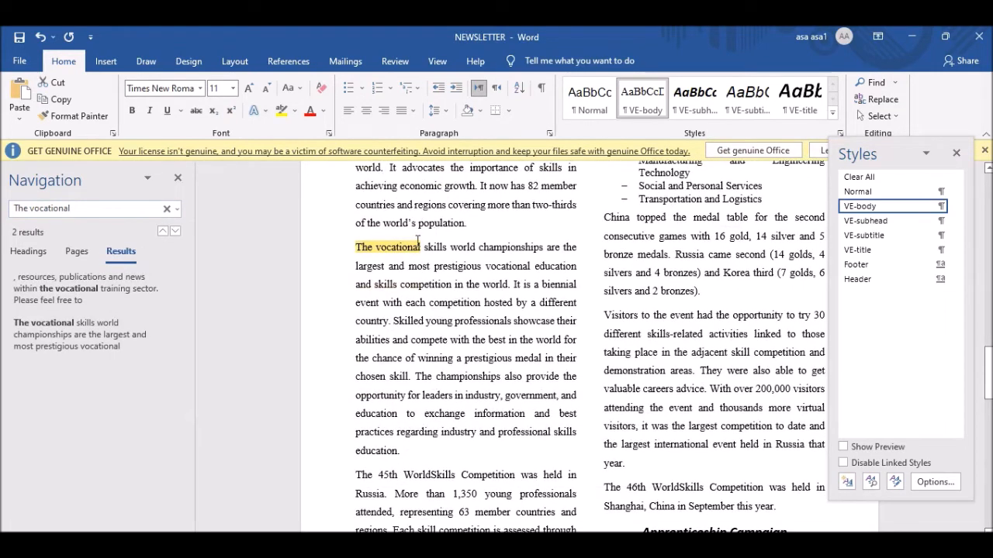
left_click(354, 248)
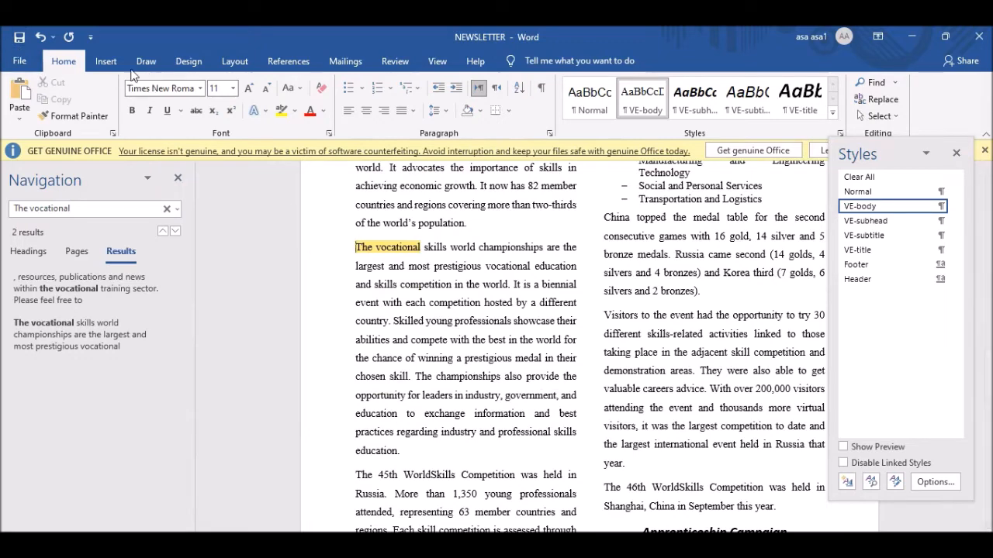
Insert N2102TRANSFER from Downloads > 0417_w21_sf_02 at the start of The vocational skills paragraph.
left_click(106, 61)
left_click(144, 112)
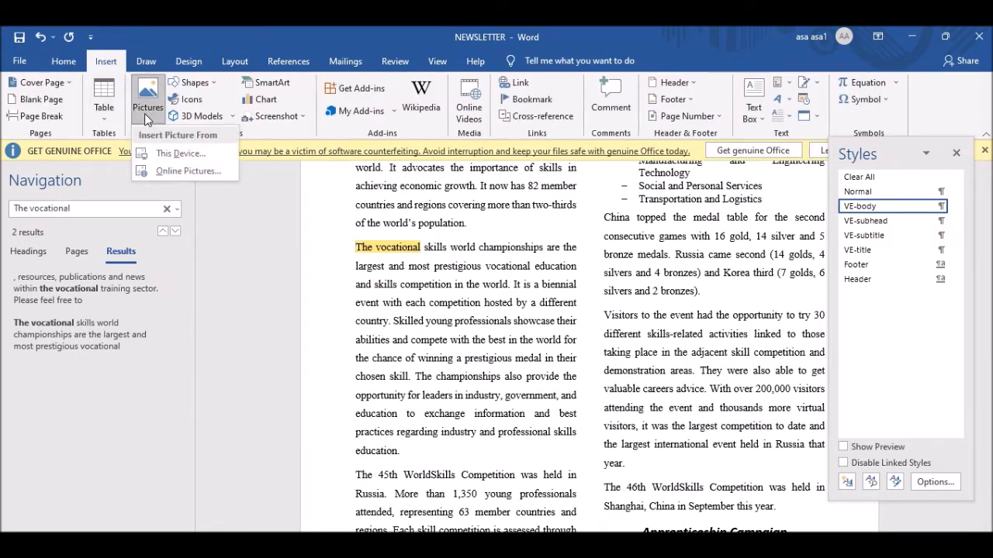
left_click(181, 153)
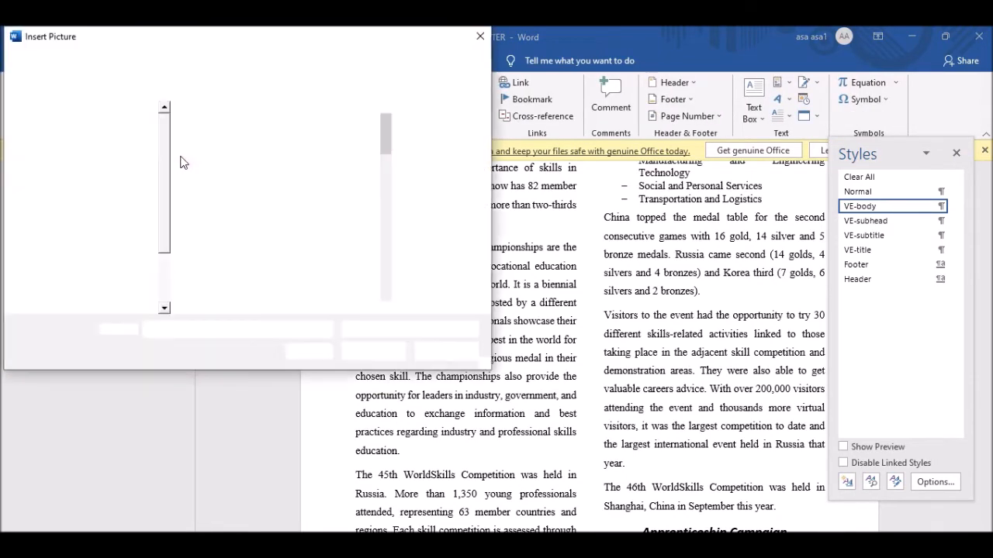
left_click(67, 173)
double_click(273, 146)
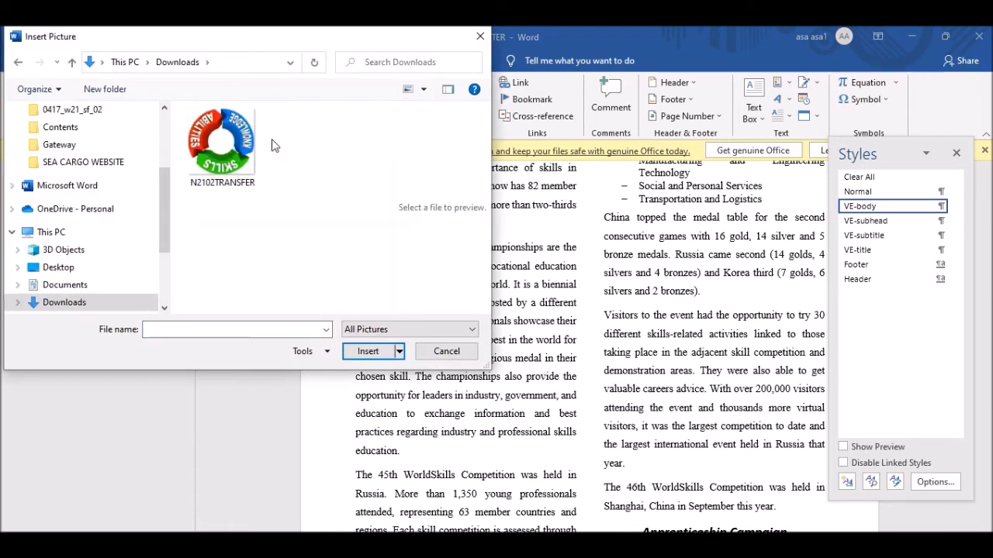
left_click(228, 166)
left_click(362, 353)
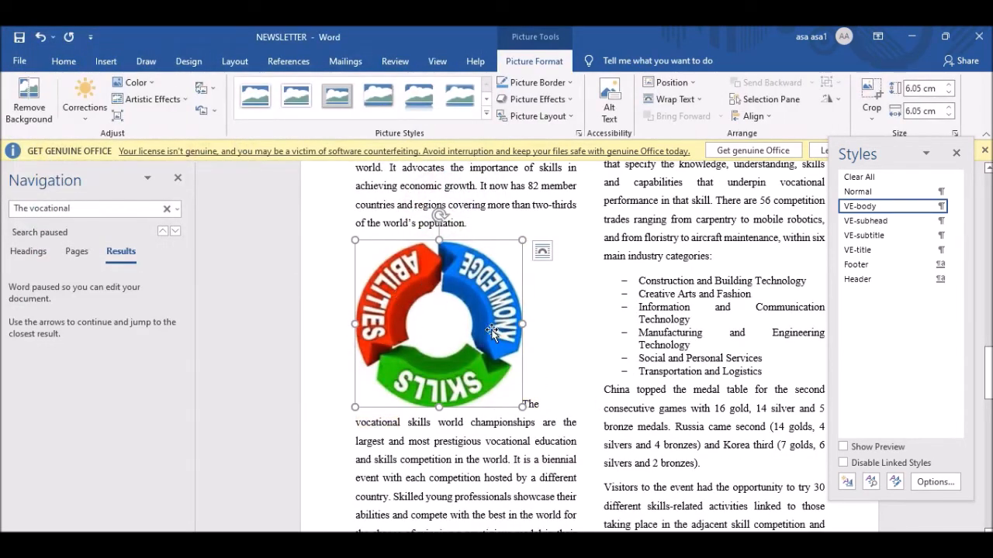
key("alt+Tab")
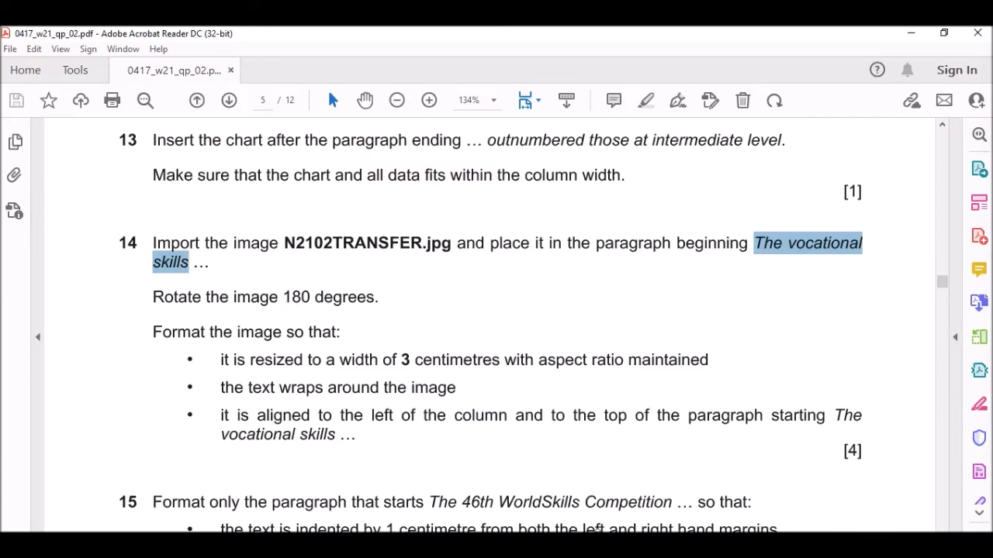
key("alt+Tab")
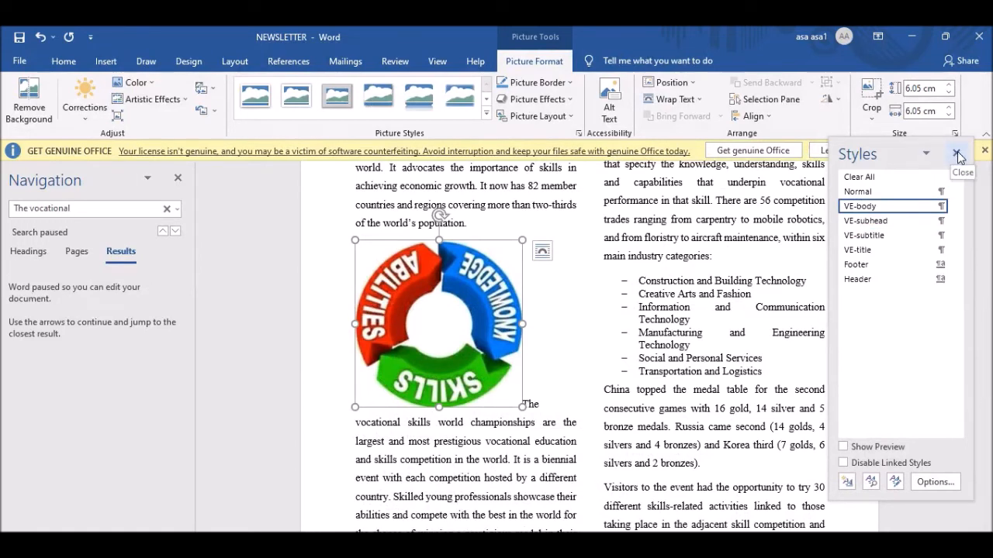
Rotate the N2102TRANSFER picture right 90° four times, then flip it vertically.
left_click(833, 98)
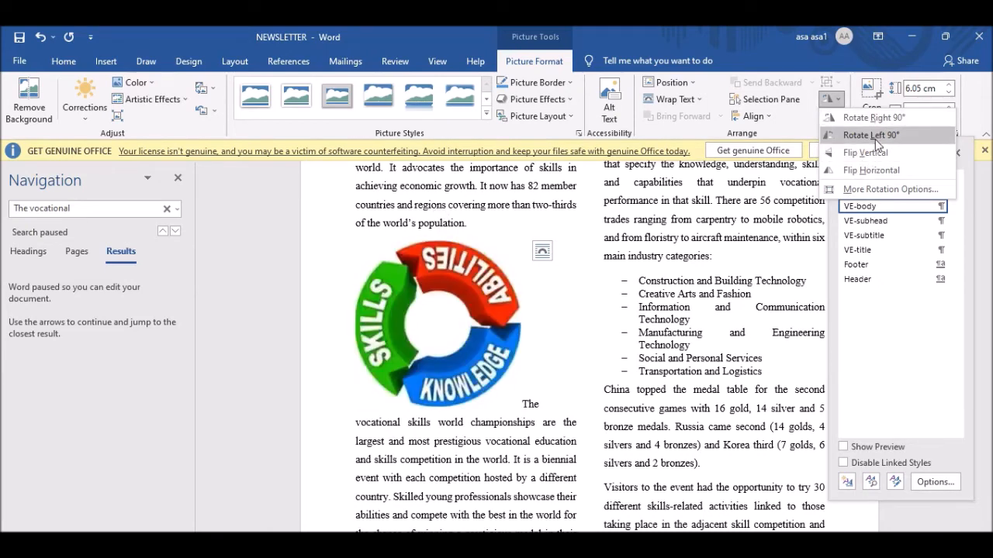
left_click(873, 120)
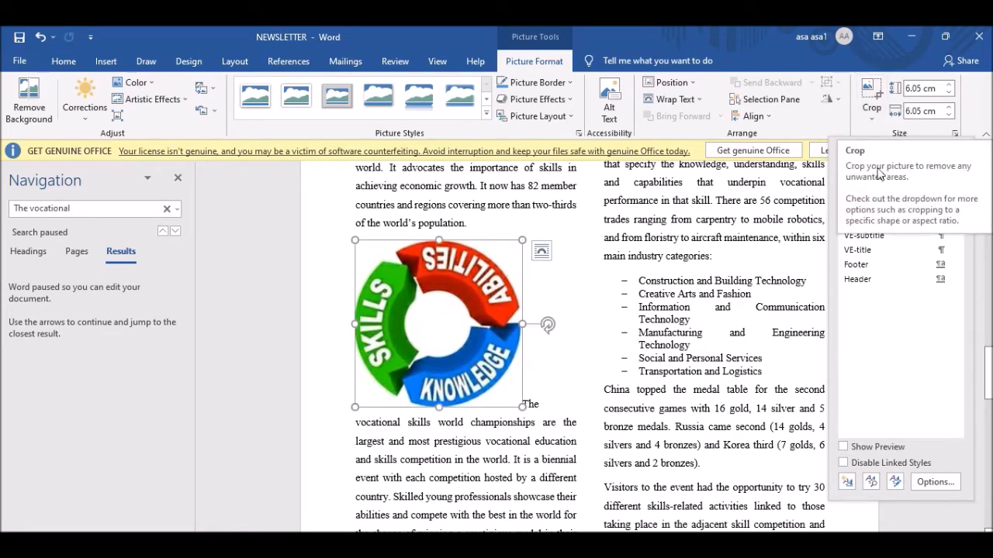
left_click(828, 99)
left_click(854, 120)
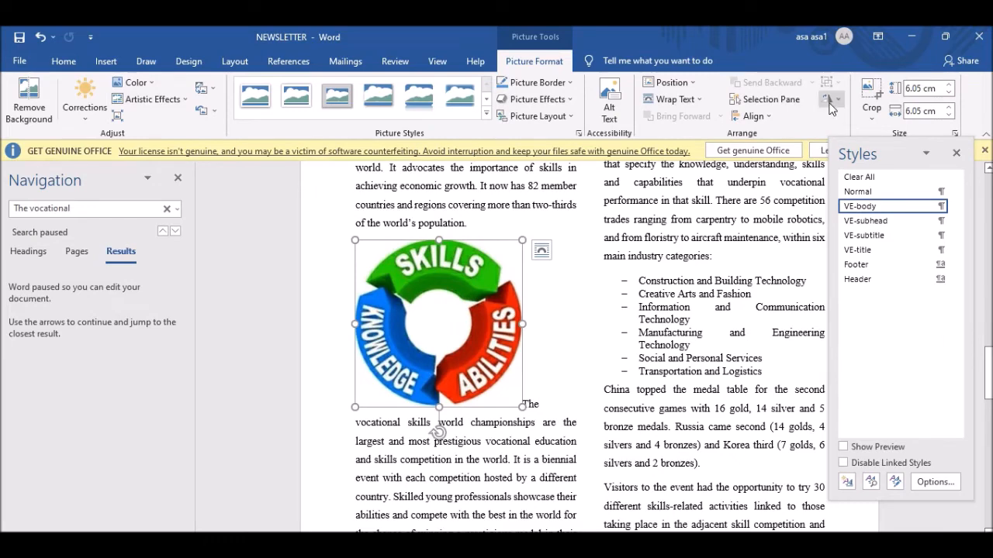
left_click(828, 101)
left_click(853, 121)
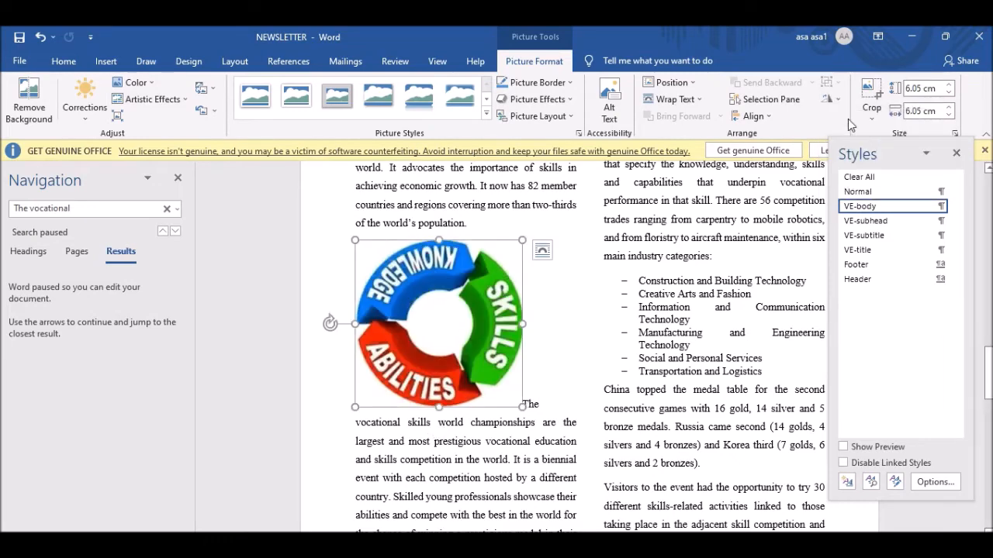
left_click(828, 101)
left_click(853, 121)
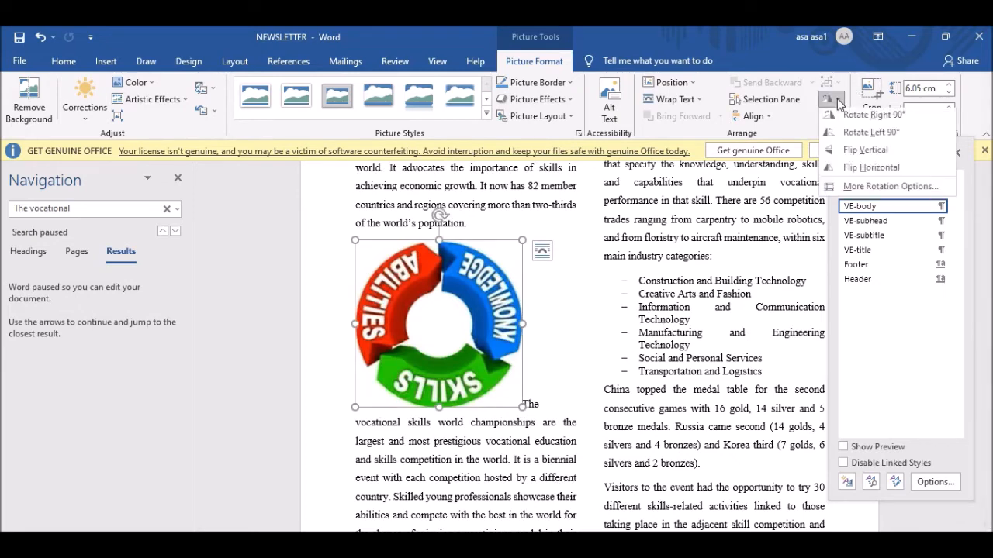
left_click(828, 99)
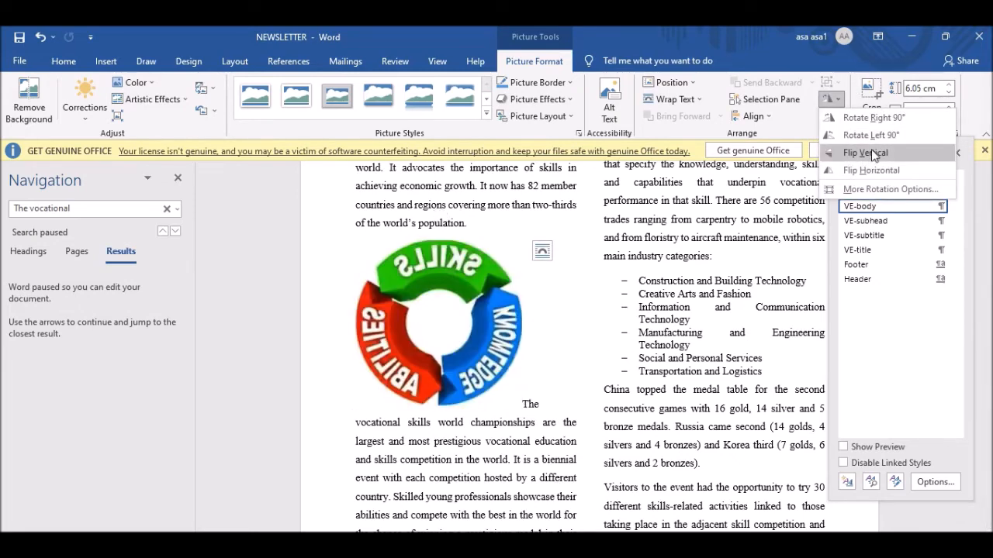
left_click(873, 154)
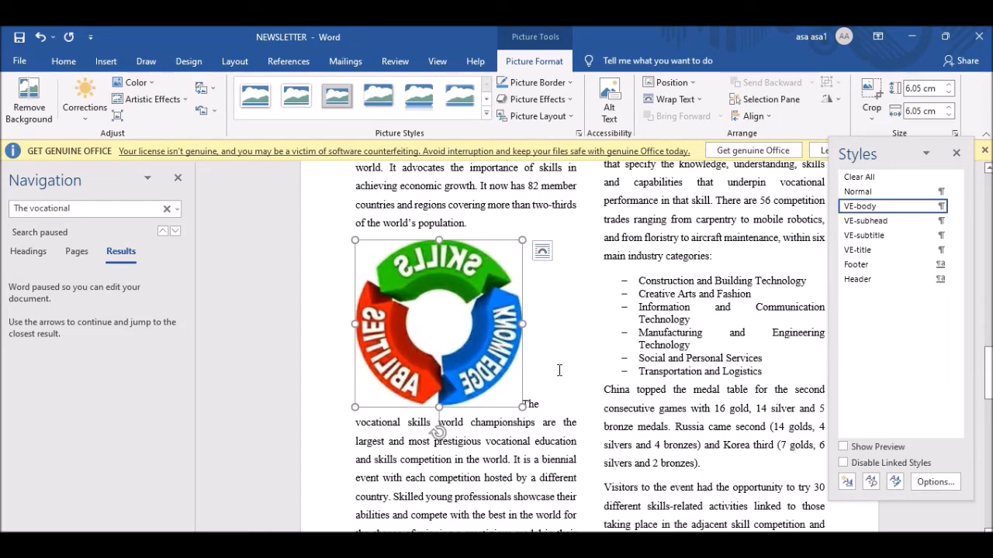
key("alt+Tab")
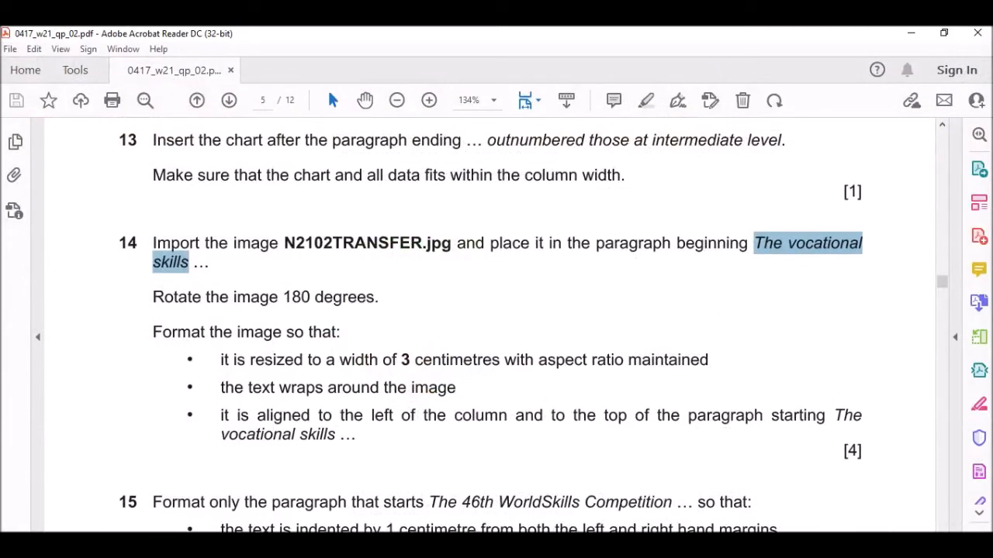
Set the picture width to 3 cm so it becomes 3 cm by 3 cm.
scroll(263, 298, "down", 1)
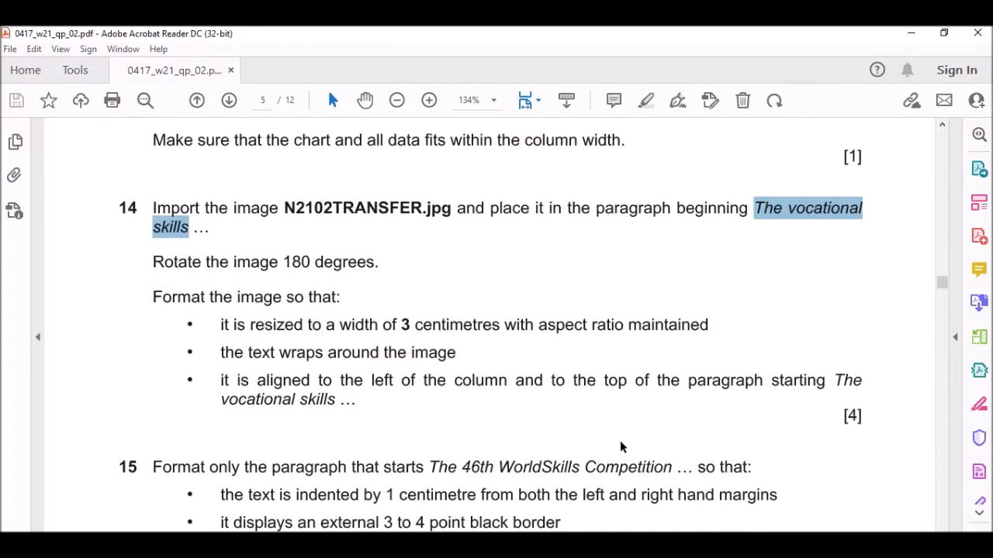
key("alt+Tab")
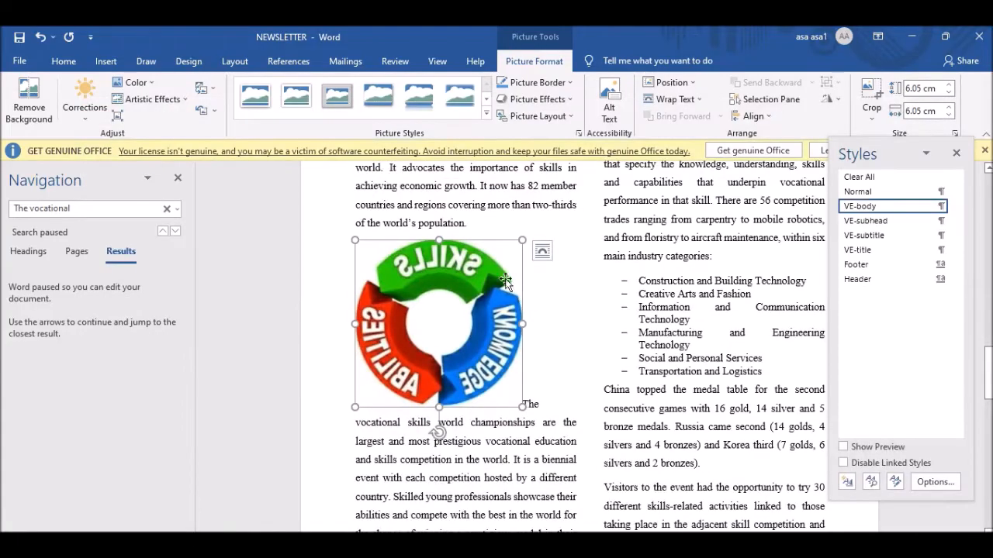
double_click(914, 109)
double_click(921, 110)
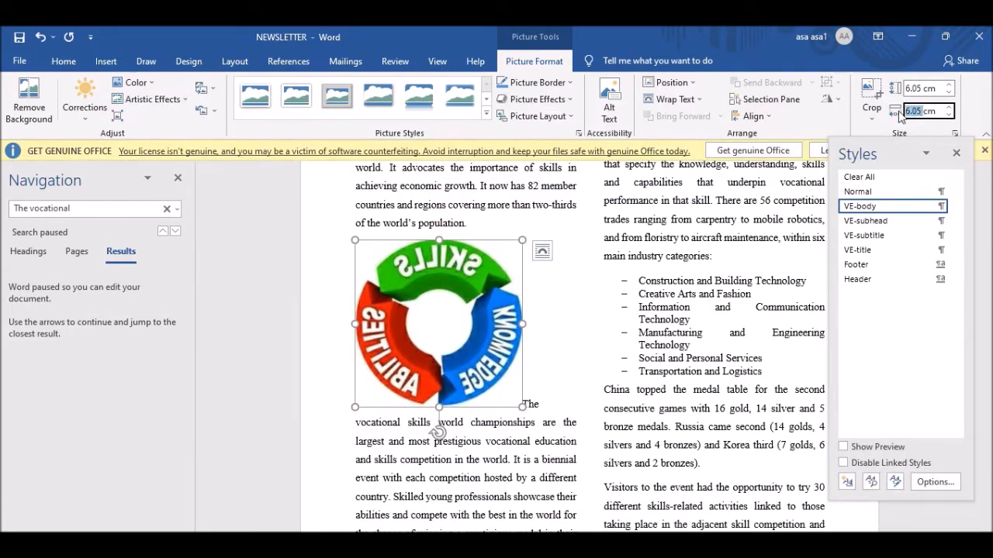
type("3")
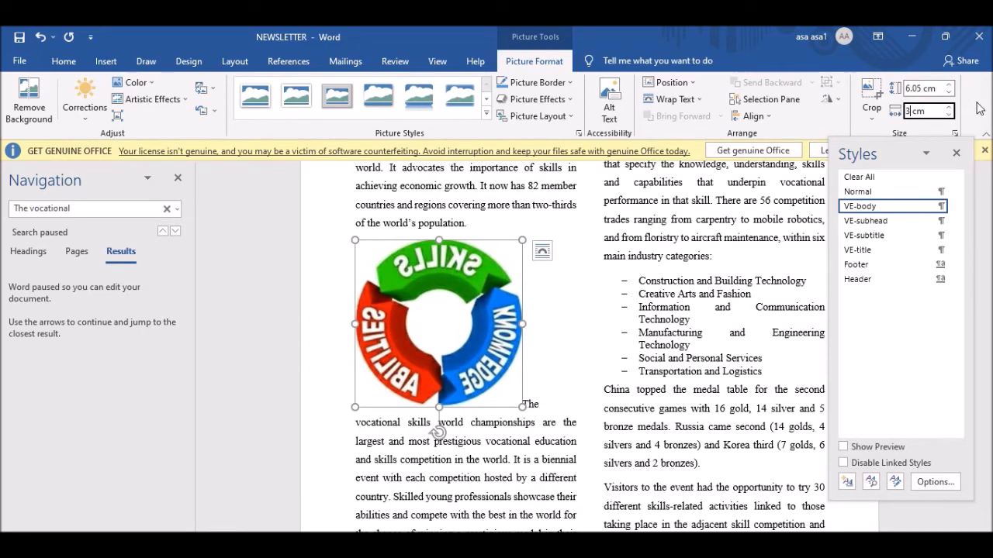
left_click(917, 88)
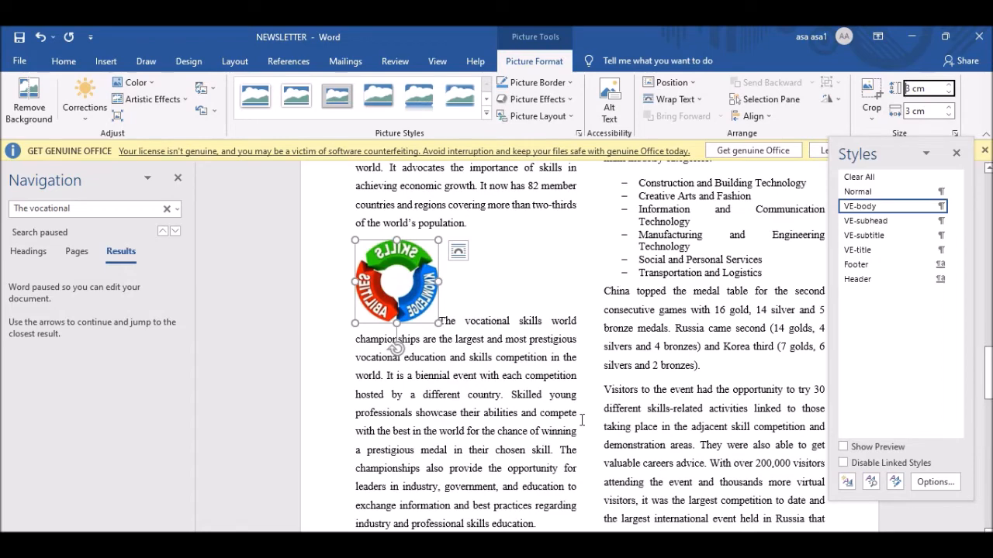
Apply Square text wrapping to the 3 cm N2102TRANSFER picture, checking the exam instructions.
left_click(598, 544)
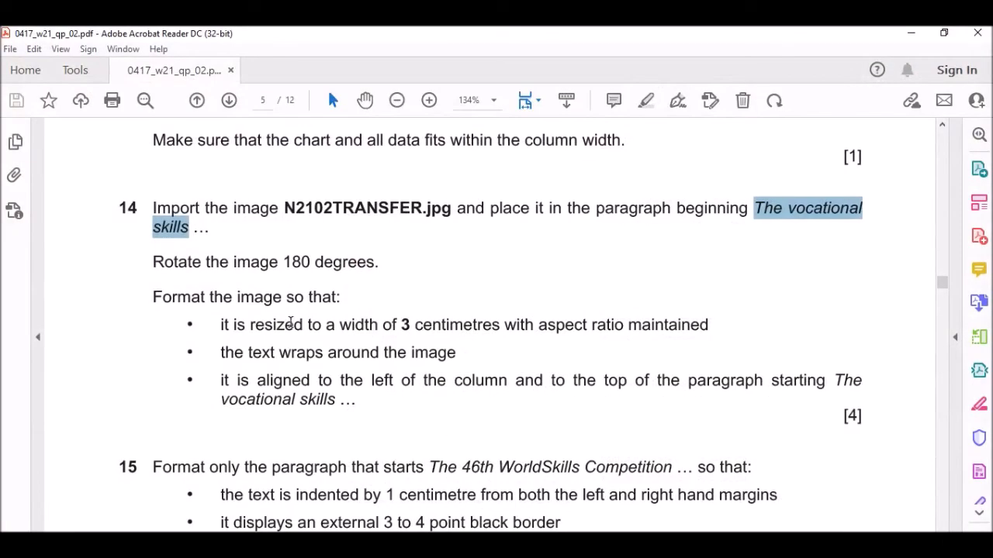
scroll(290, 321, "down", 2)
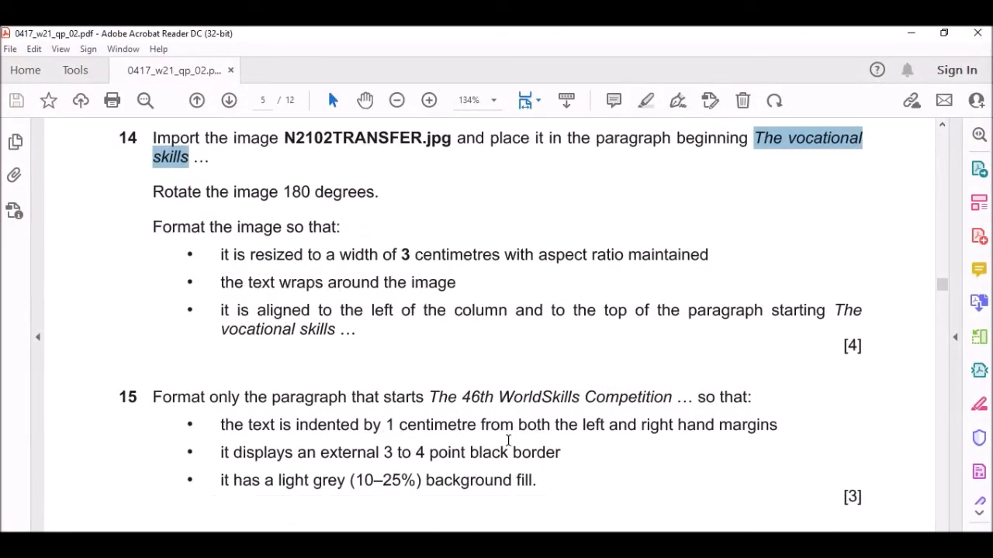
key("alt+Tab")
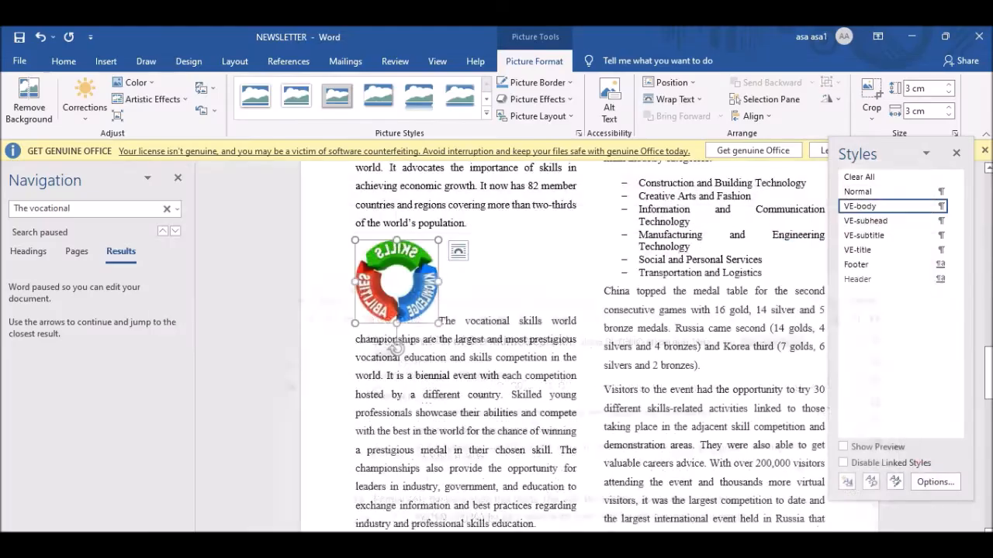
right_click(378, 269)
left_click(693, 101)
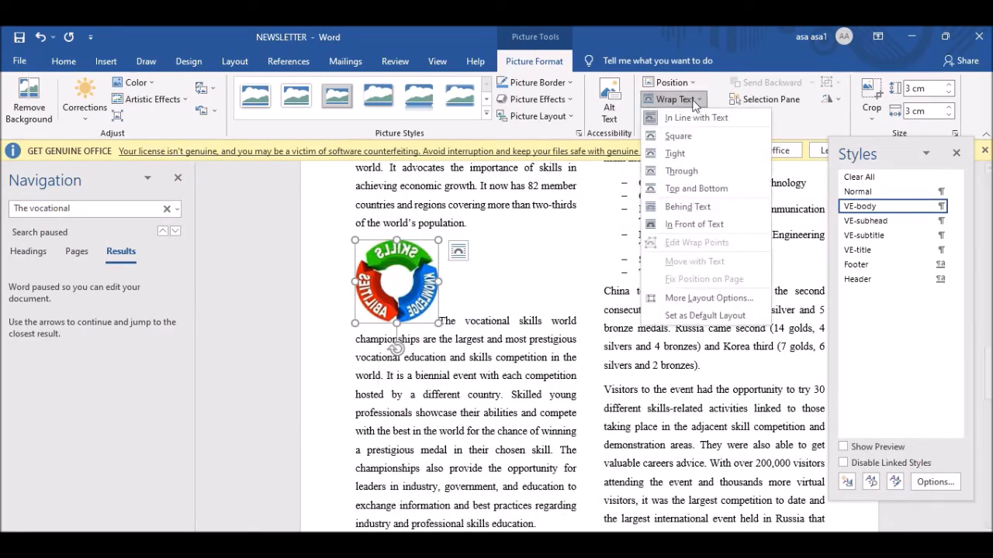
left_click(685, 172)
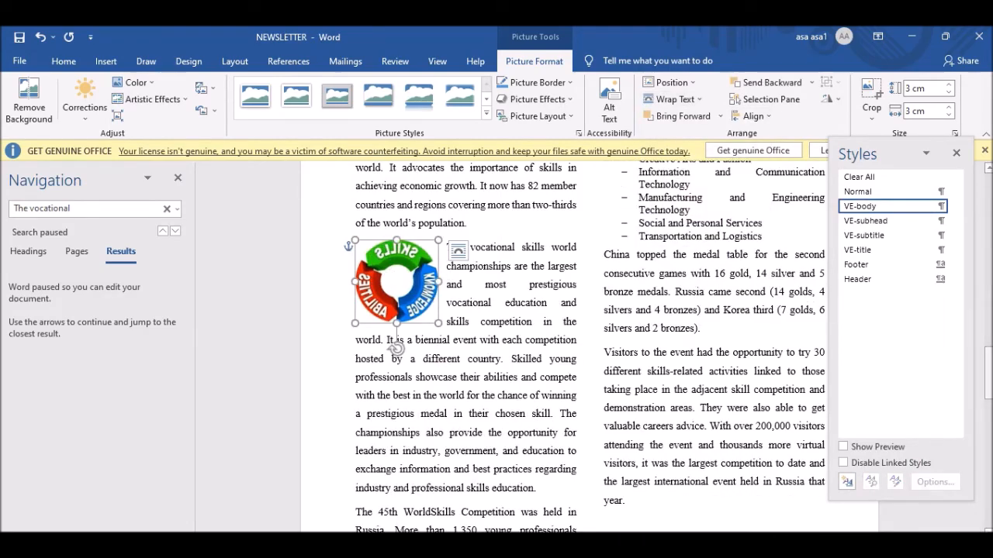
key("alt+Tab")
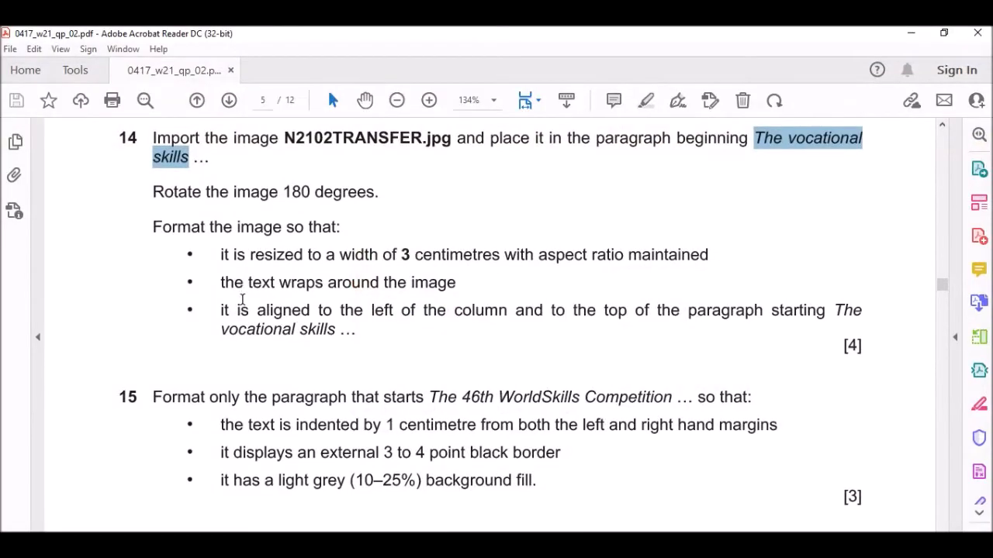
scroll(244, 303, "down", 2)
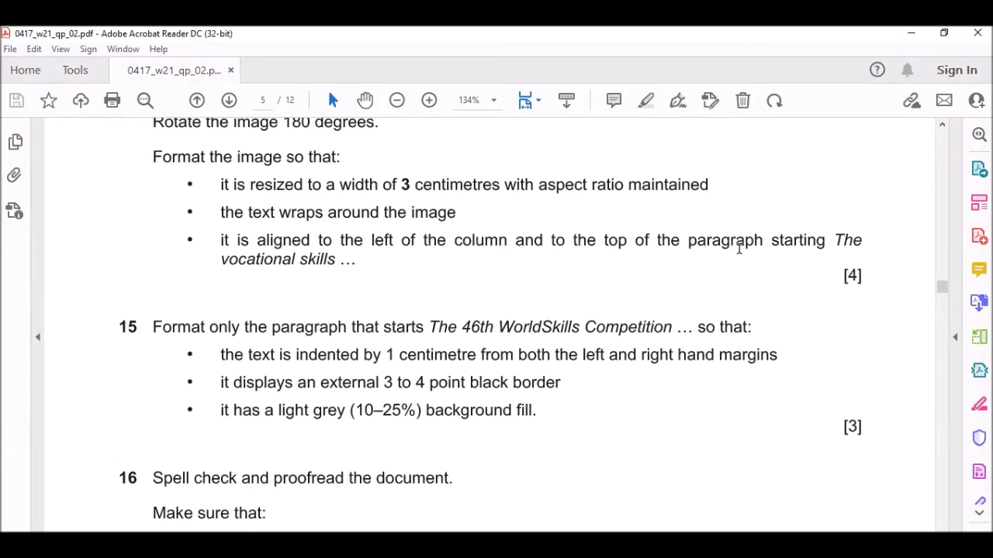
key("alt+Tab")
left_click(509, 292)
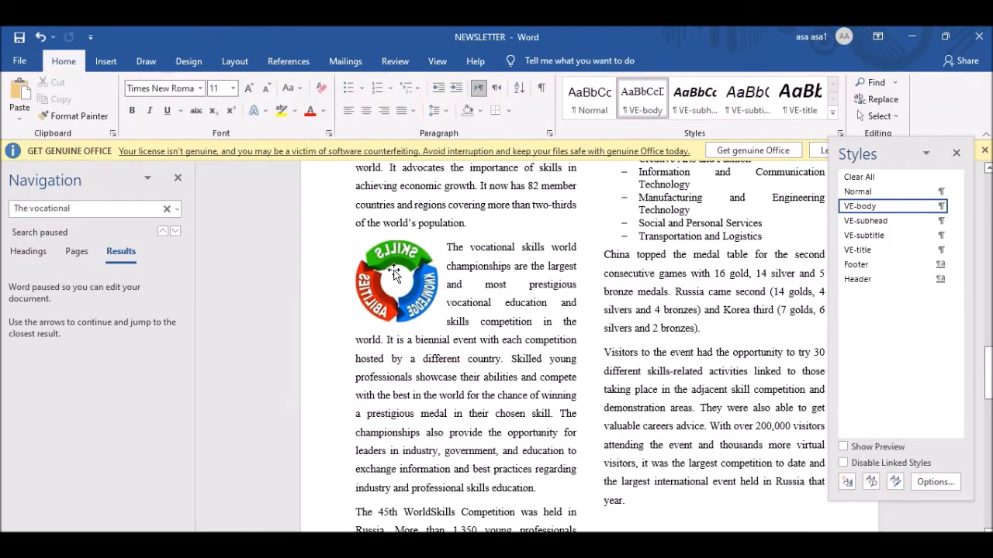
Copy the phrase 'The 46th WorldSkills Competition' from question 15 in the exam paper.
key("alt+Tab")
scroll(297, 256, "down", 3)
scroll(297, 257, "down", 2)
scroll(297, 257, "up", 1)
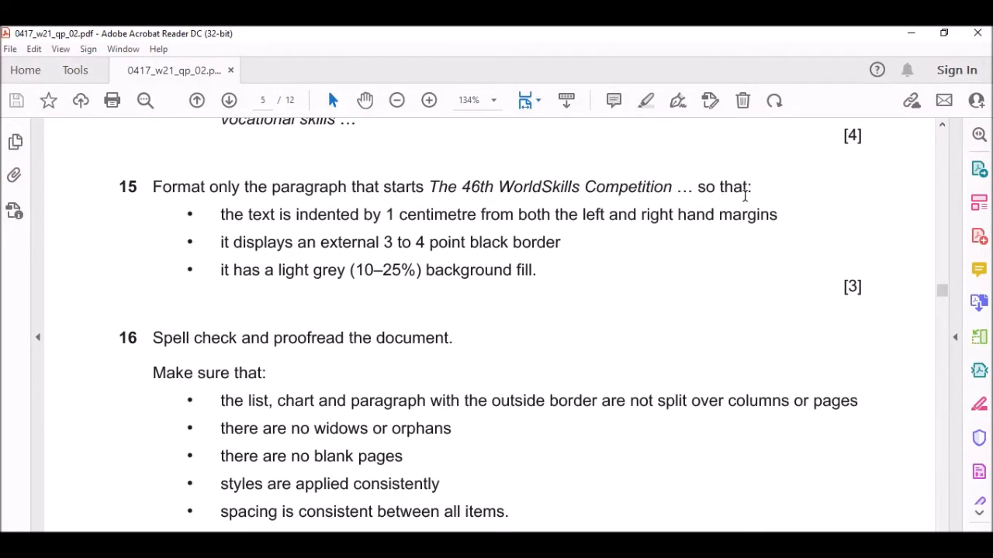
left_click_drag(428, 186, 673, 187)
key("ctrl+c")
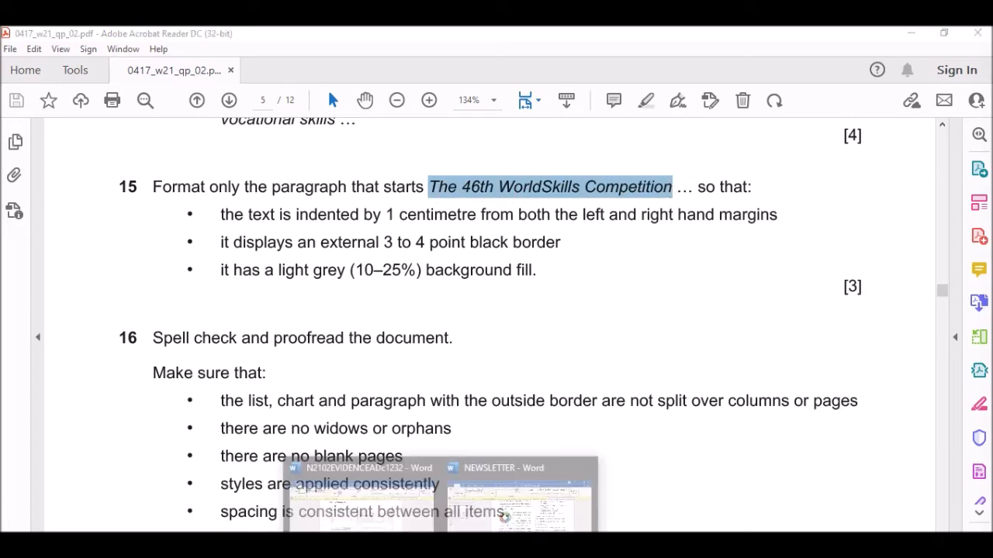
Search the newsletter for that phrase and select the whole paragraph it starts.
left_click(539, 523)
key("ctrl+f")
key("ctrl+v")
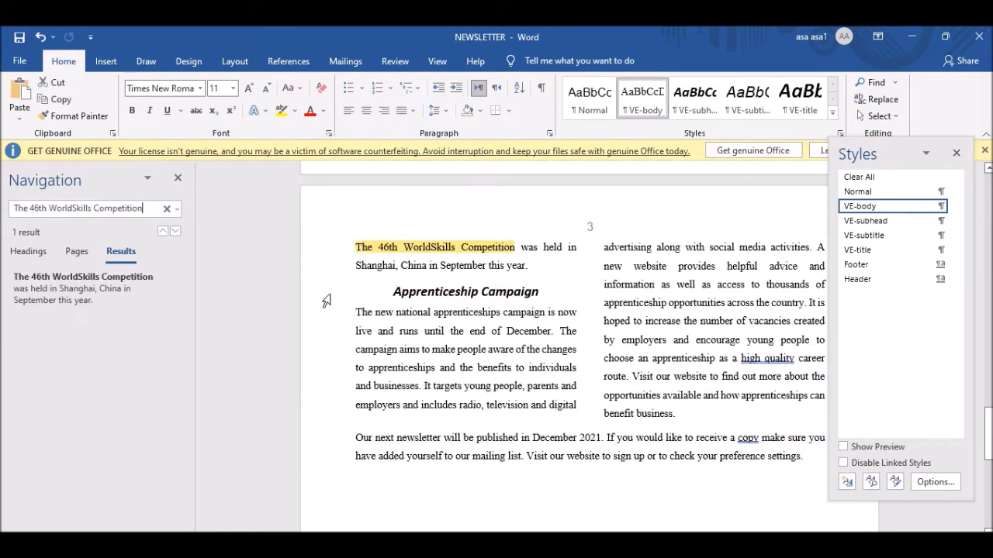
left_click(458, 253)
scroll(534, 275, "up", 4)
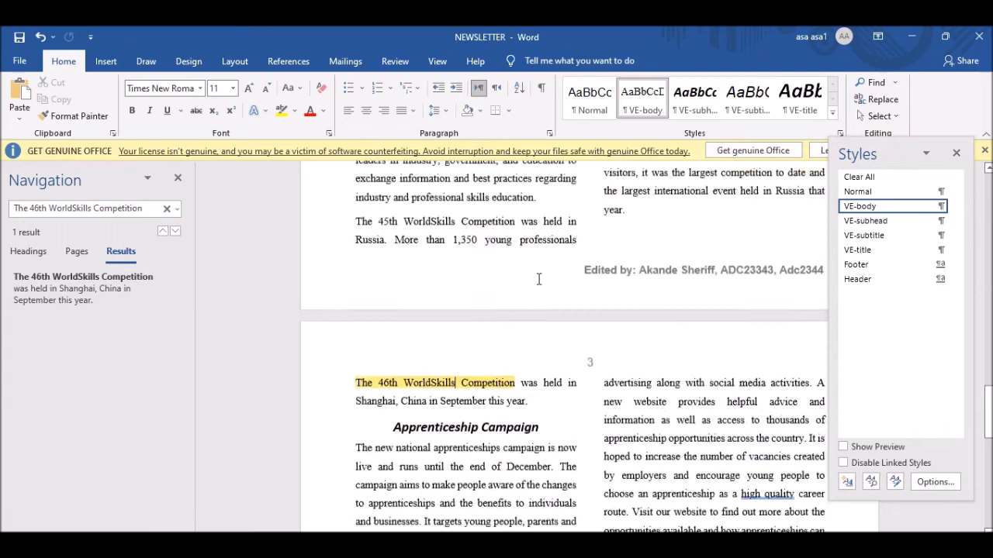
scroll(481, 364, "down", 2)
left_click_drag(530, 335, 359, 316)
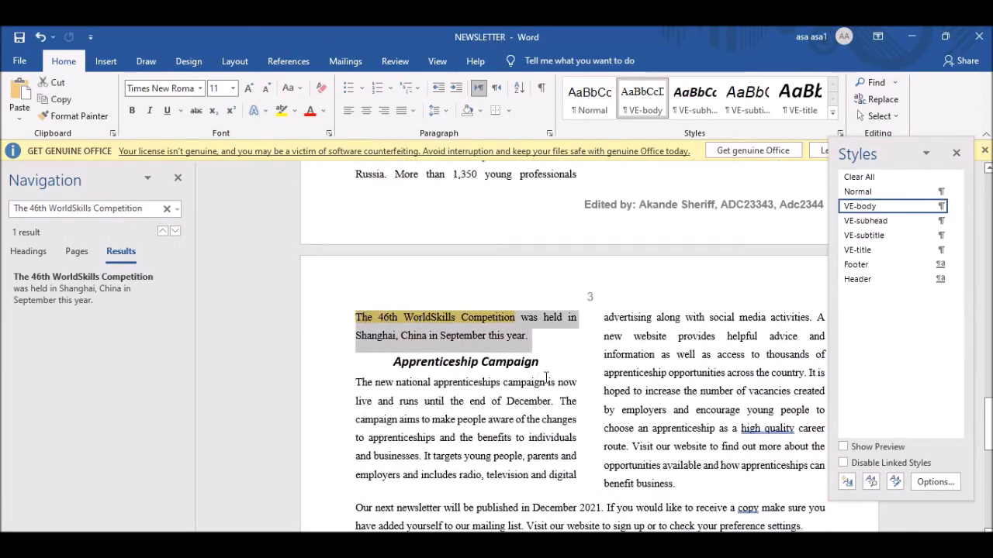
mouse_move(607, 546)
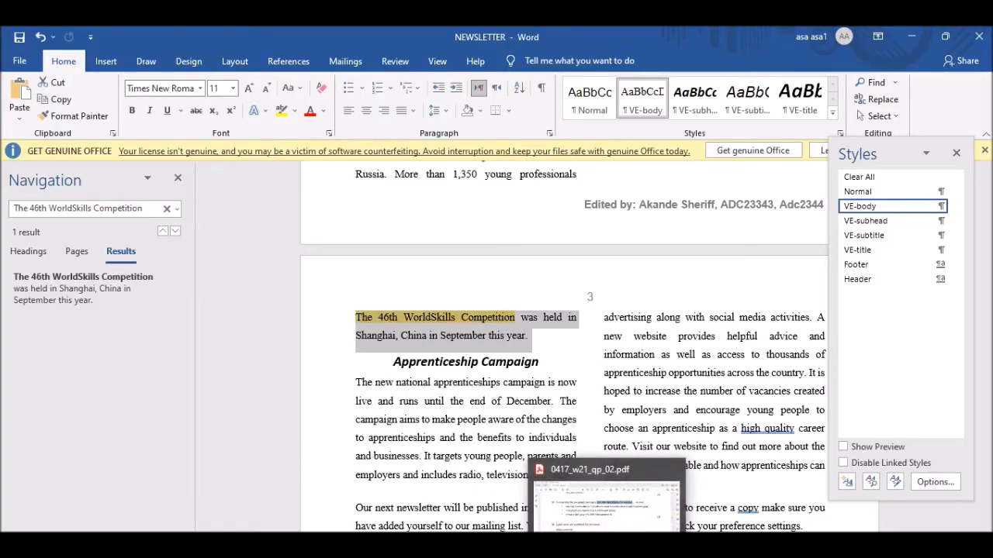
left_click(558, 519)
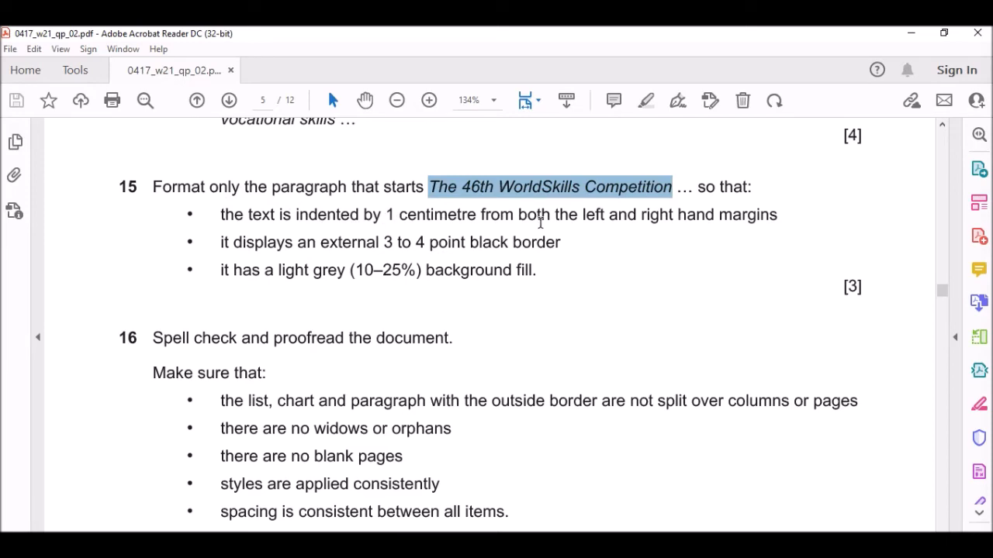
left_click(586, 543)
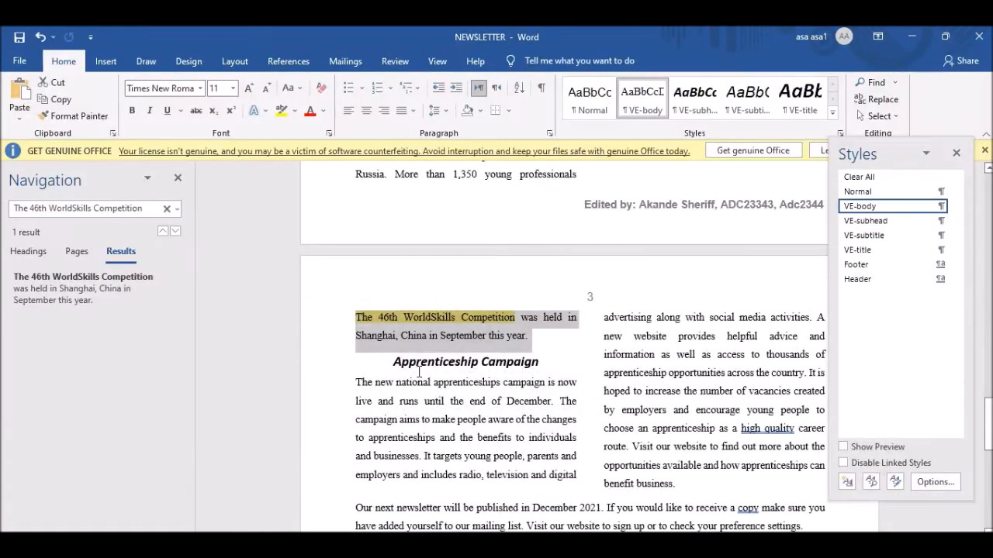
Give The 46th WorldSkills Competition paragraph 1 cm Before text and After text indents.
right_click(431, 326)
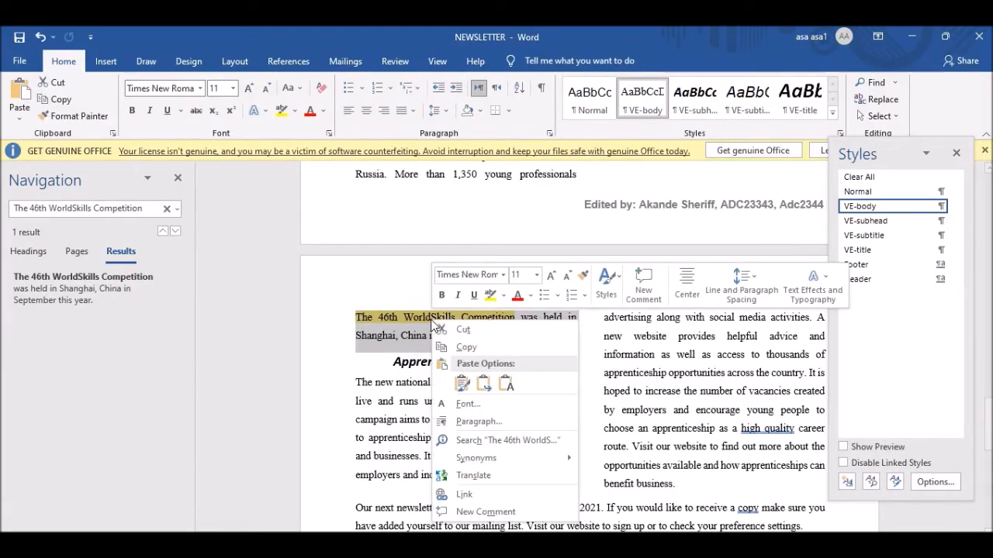
left_click(549, 130)
left_click(550, 130)
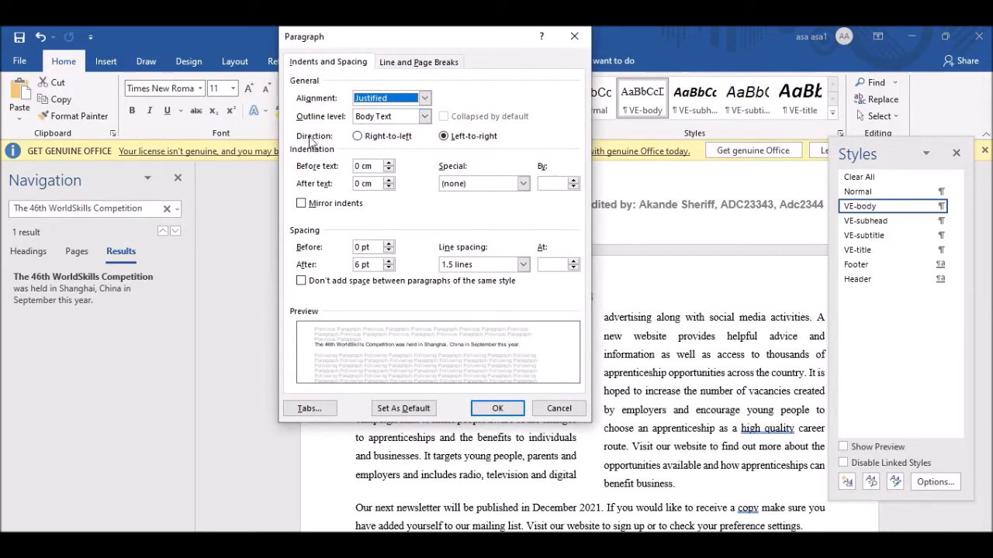
left_click(360, 166)
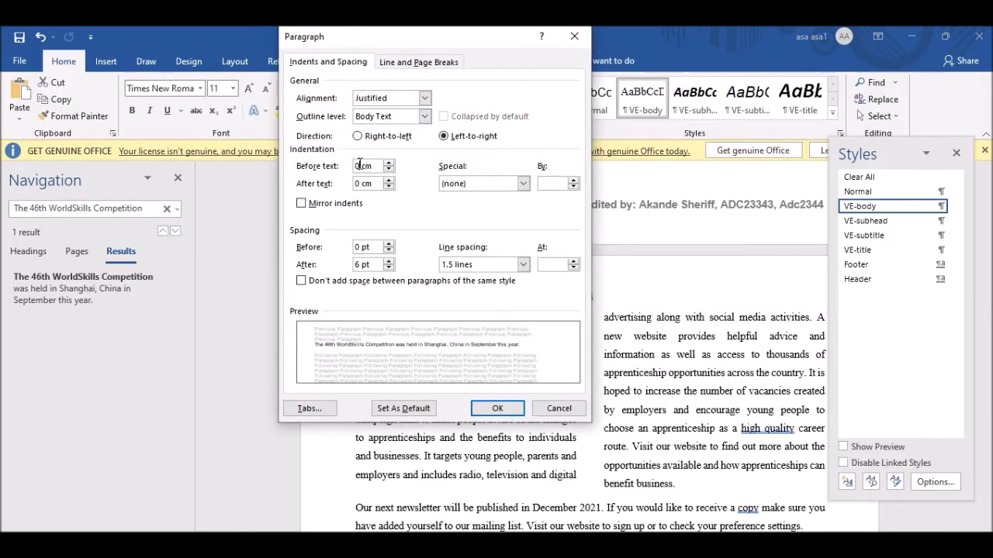
key("BackSpace")
type("1")
left_click(364, 183)
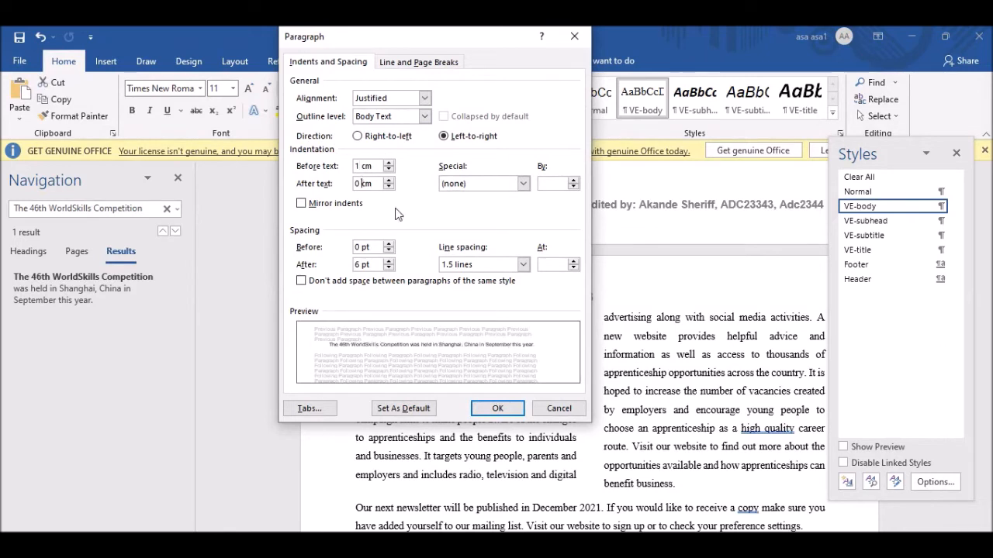
type("1")
key("BackSpace")
key("BackSpace")
type("1")
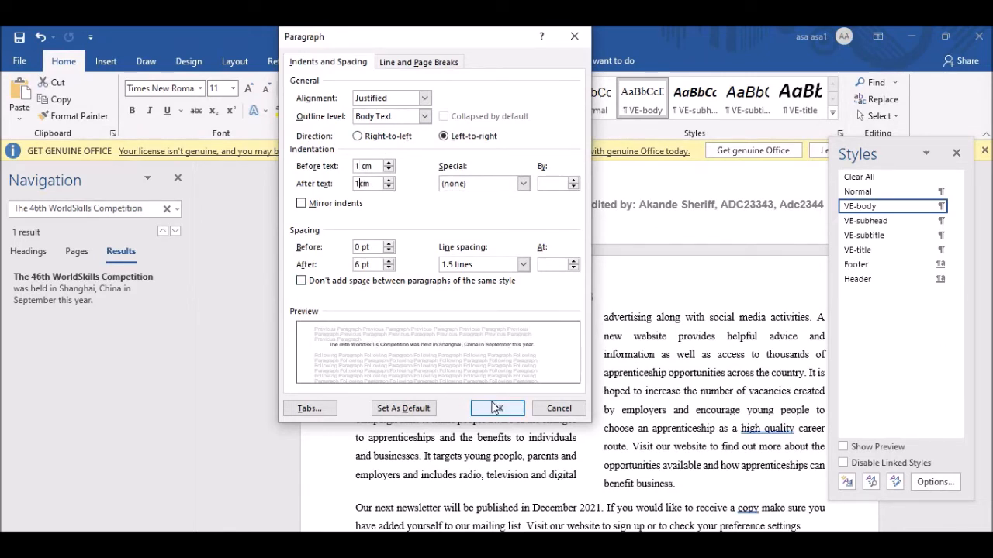
left_click(497, 408)
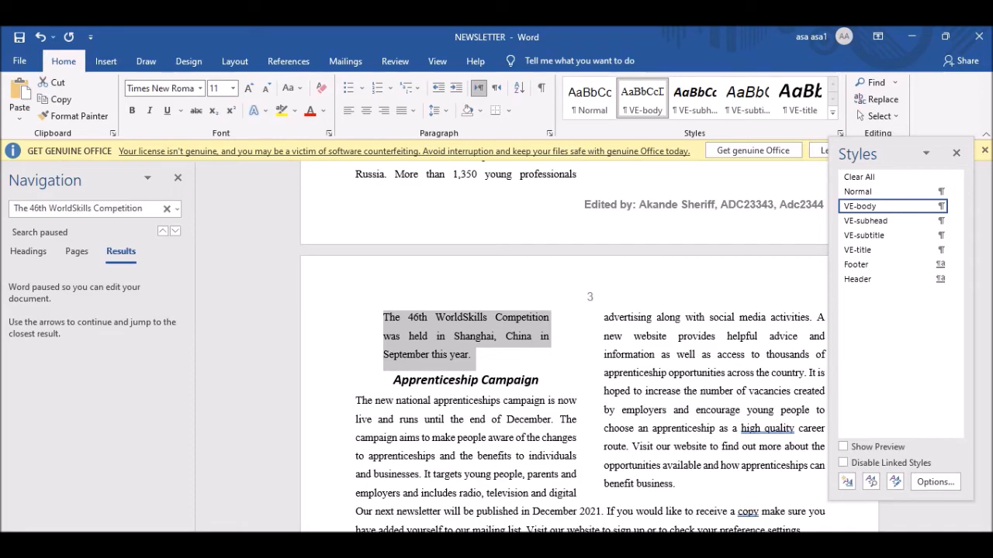
Check question 15 in the paper, then apply Outside Borders to the 46th WorldSkills Competition paragraph.
mouse_move(597, 543)
left_click(590, 423)
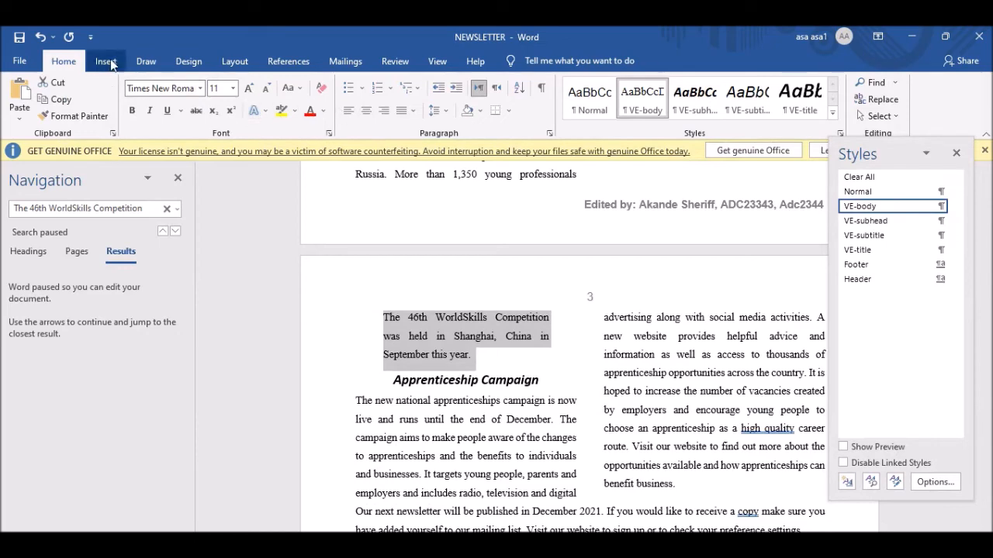
left_click(233, 62)
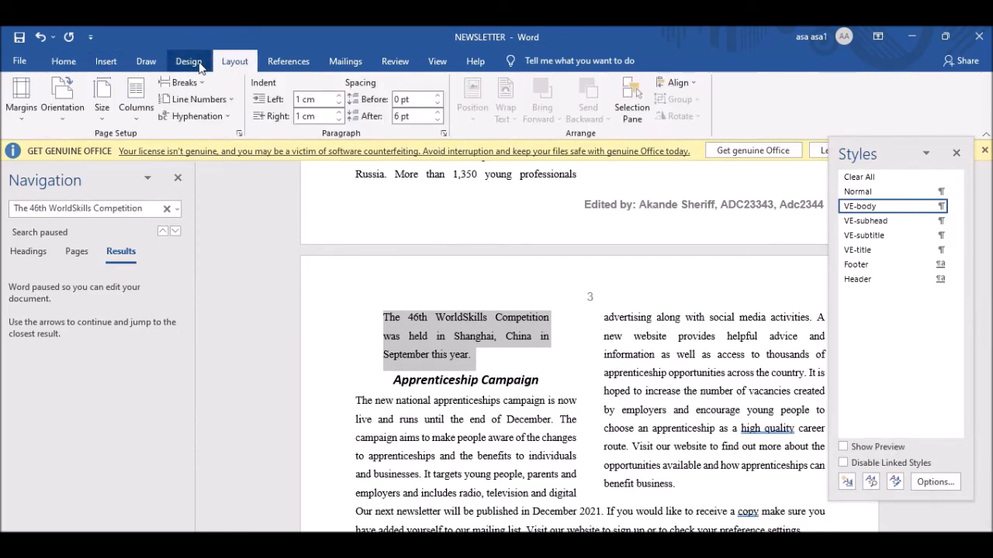
left_click(194, 62)
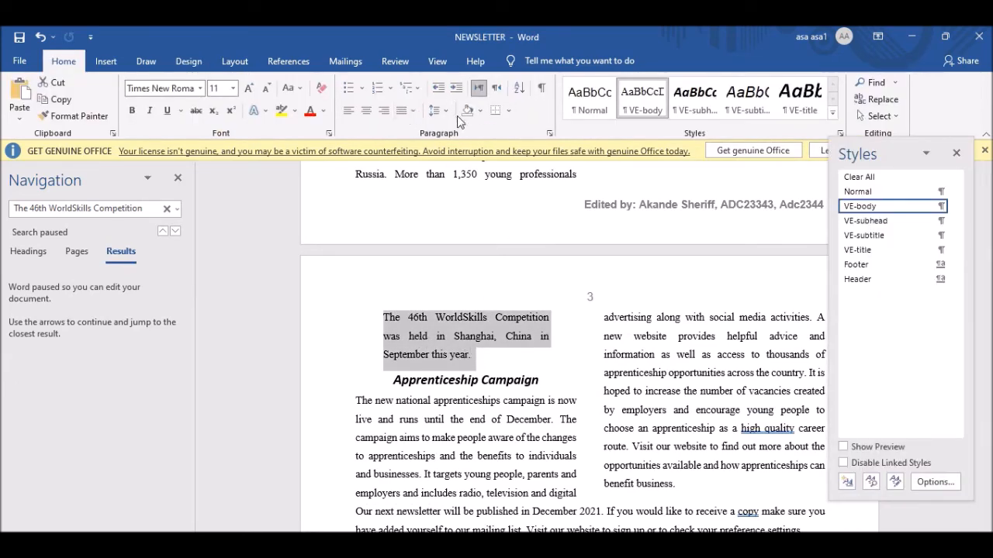
left_click(509, 111)
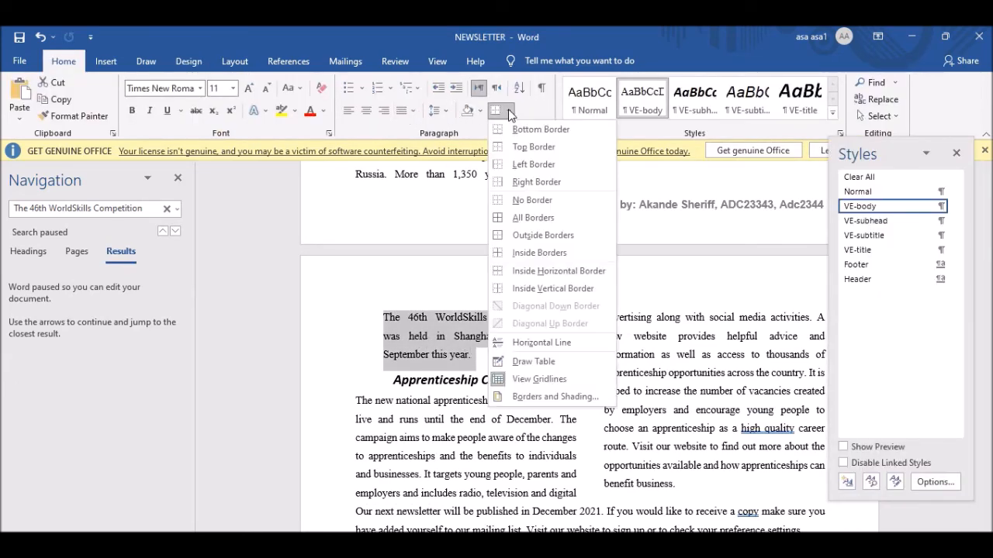
left_click(556, 237)
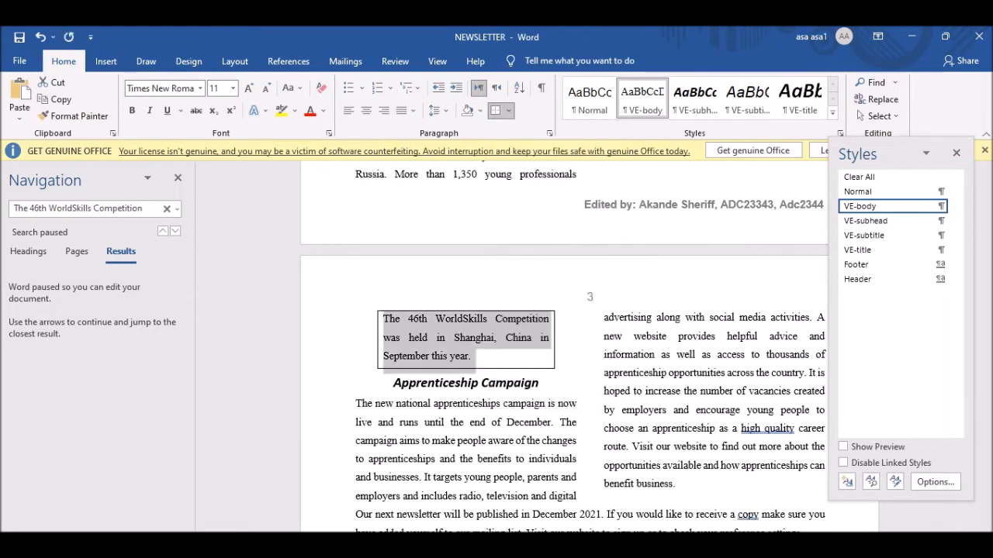
Switch to the question paper in Acrobat Reader and back to Word.
key("ctrl+alt+shift+s")
key("alt+Tab")
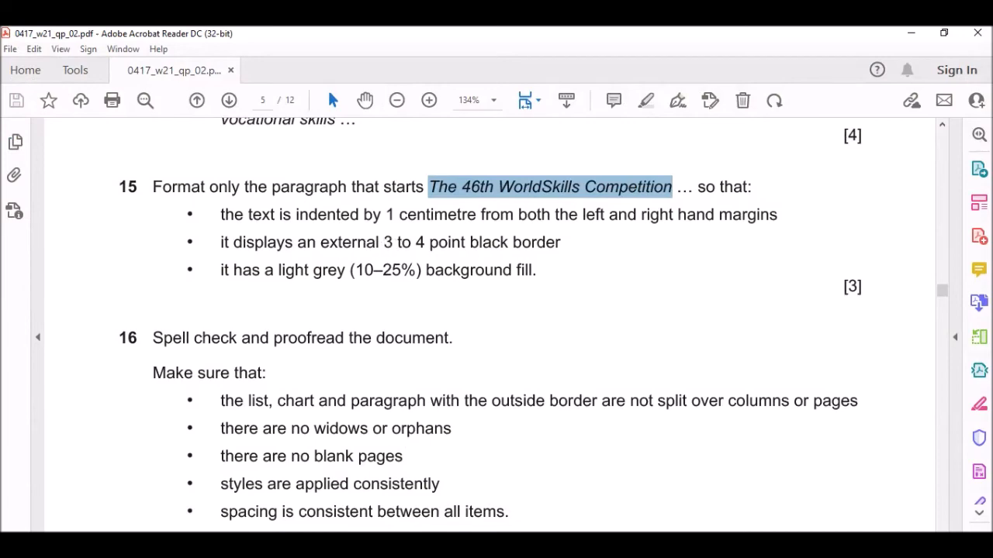
key("alt+Tab")
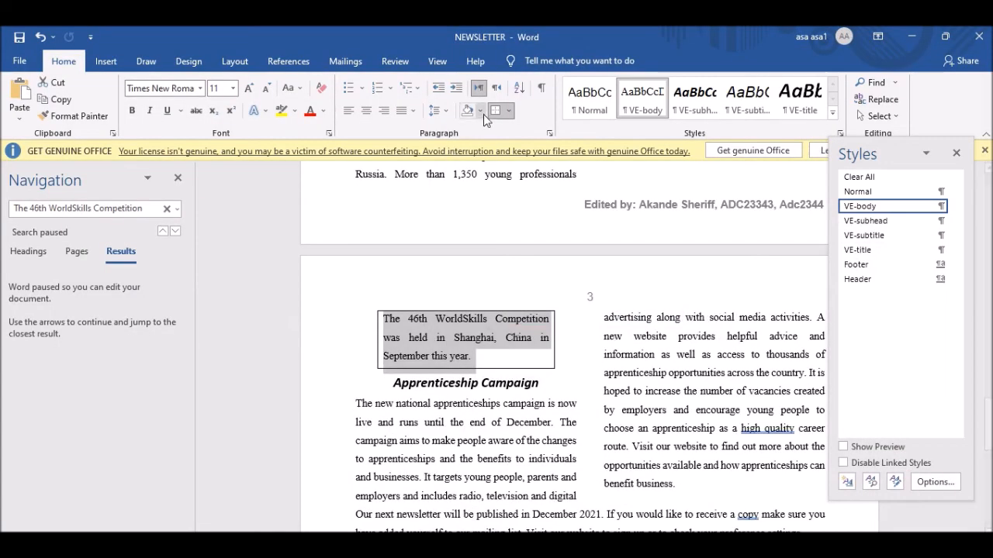
Set the WorldSkills paragraph's box border width to 3 pt in Borders and Shading, then switch to Acrobat.
left_click(510, 112)
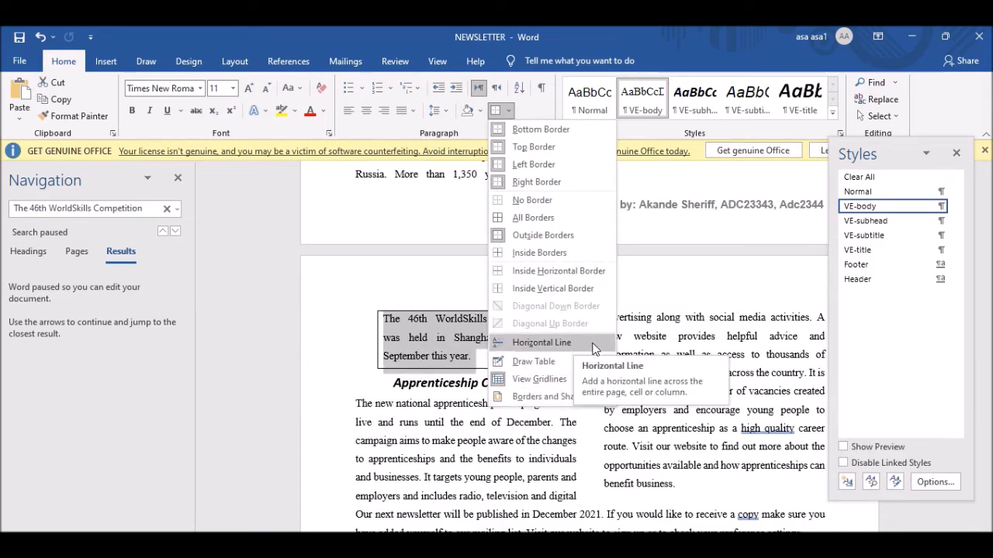
left_click(554, 396)
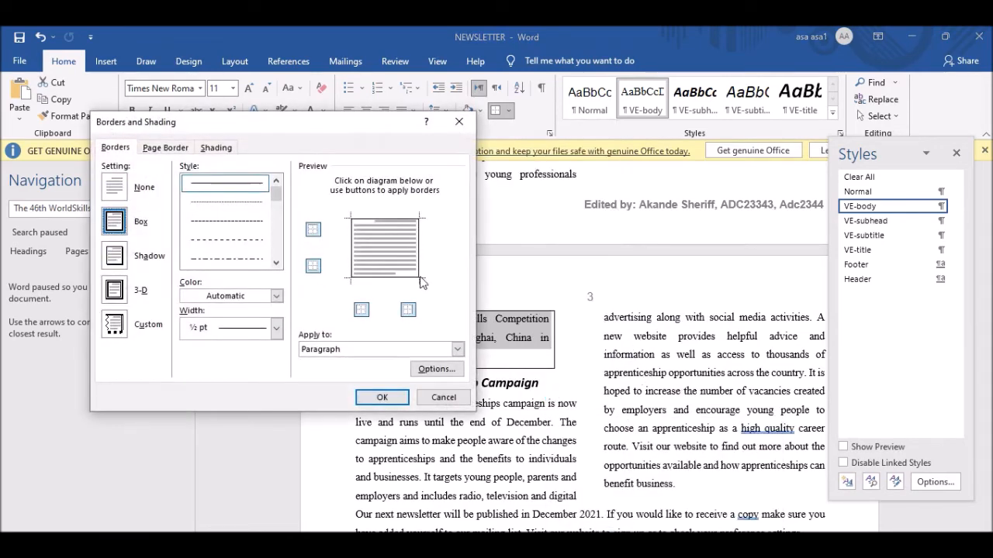
left_click(236, 329)
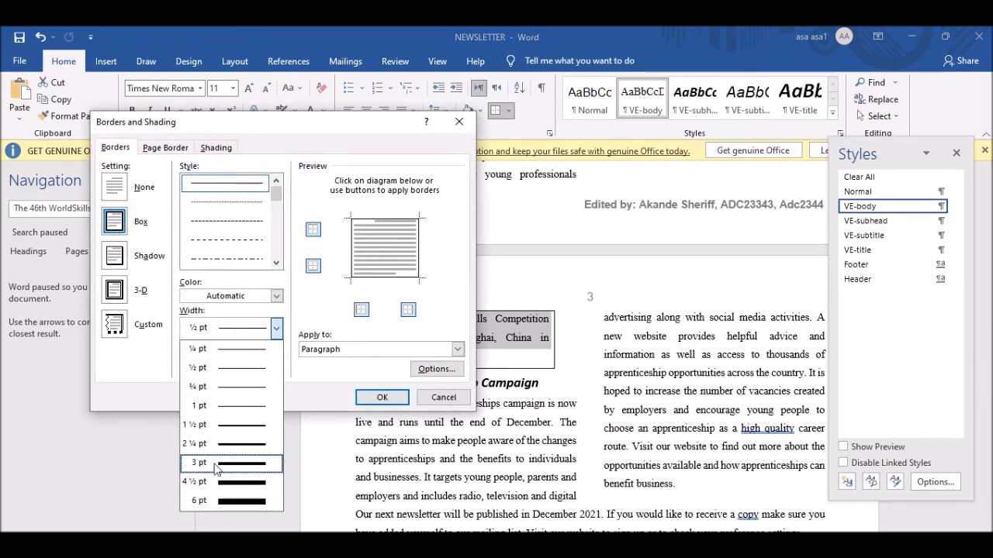
left_click(245, 465)
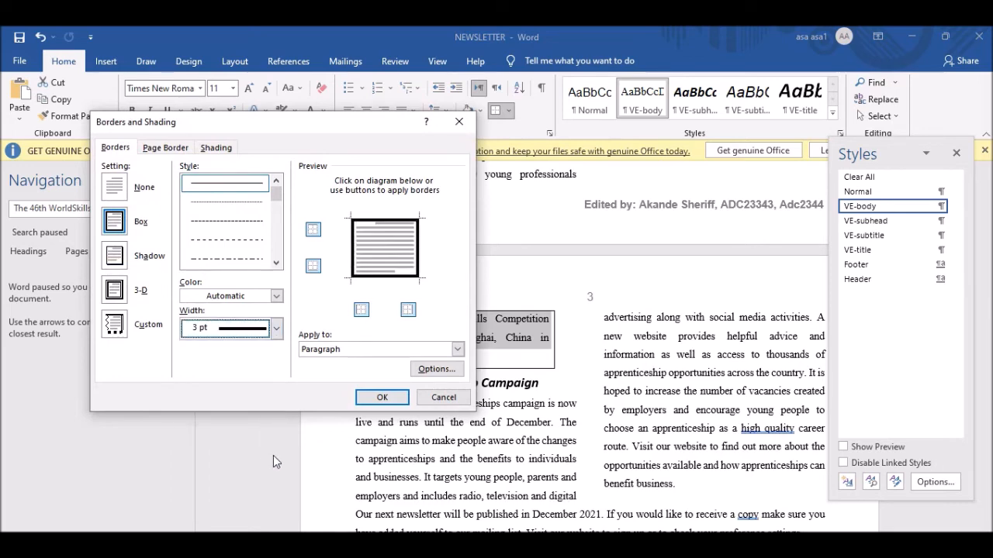
left_click(382, 397)
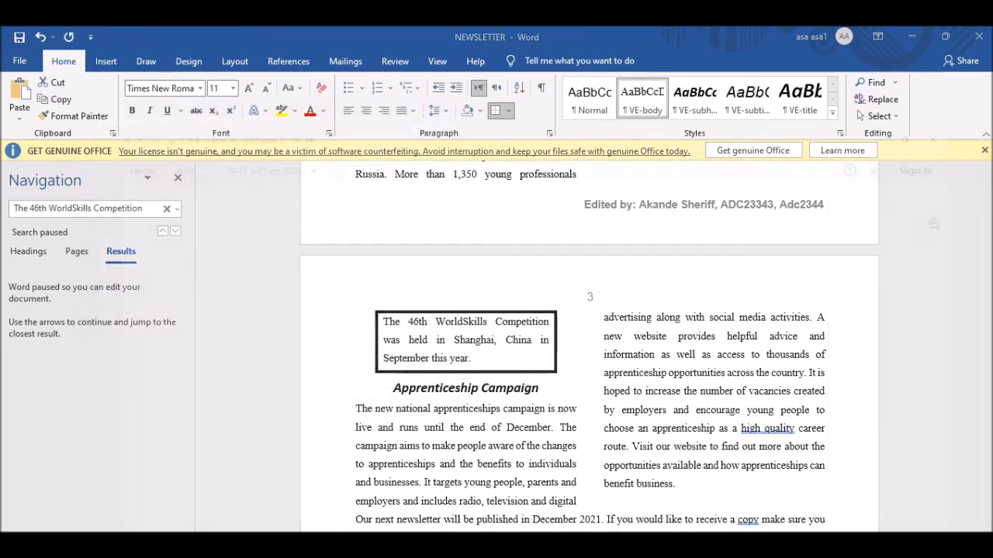
key("alt+Tab")
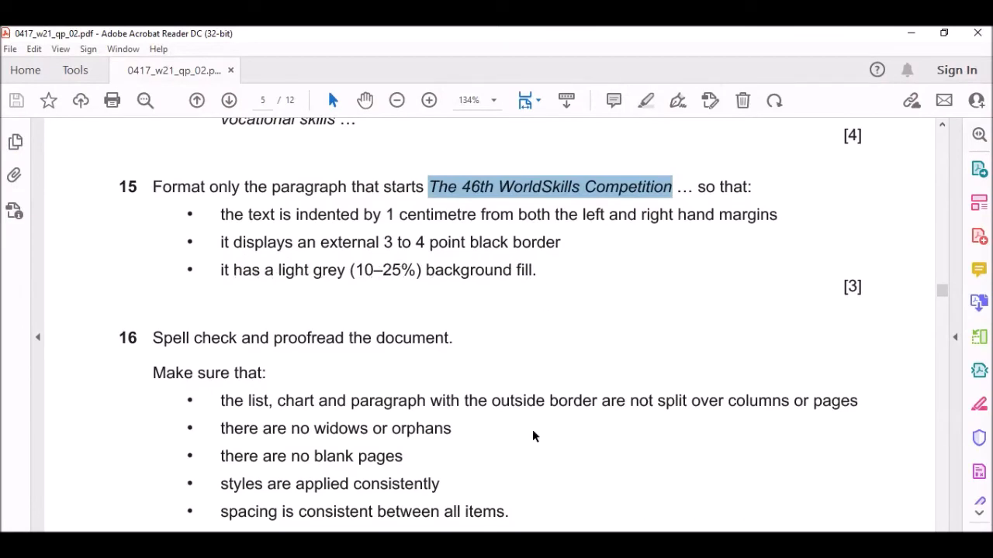
Shade the boxed WorldSkills paragraph with Light Gray, Background 2, Darker 25%.
left_click(532, 545)
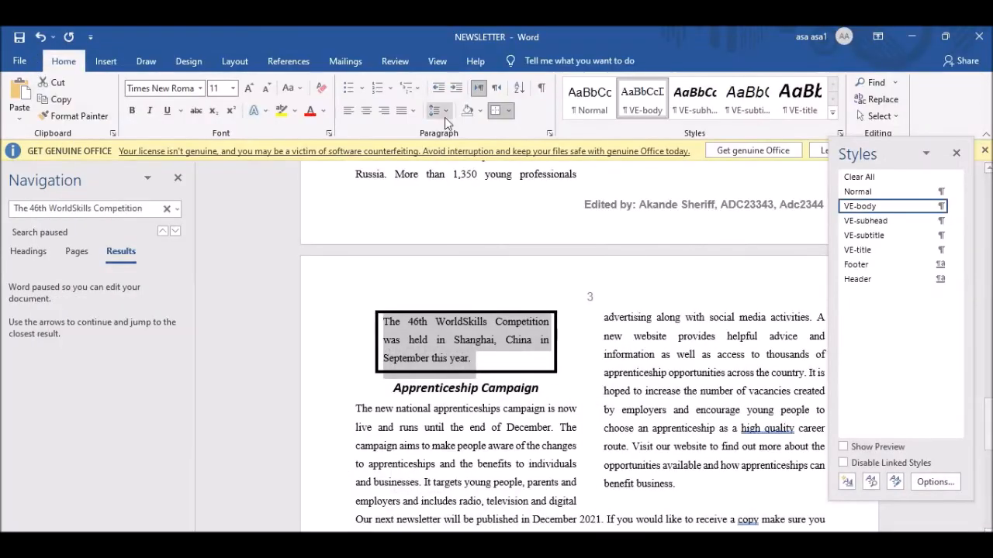
left_click(481, 111)
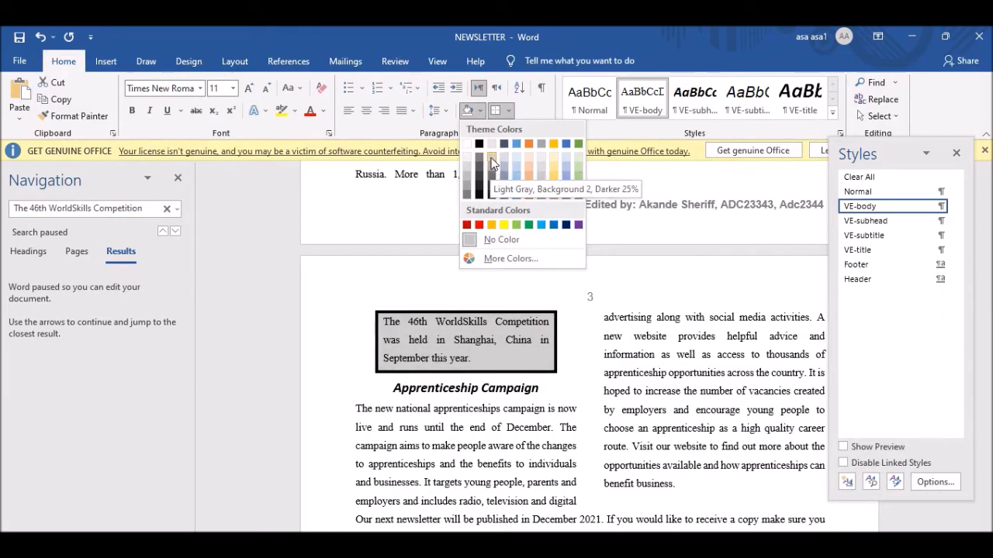
left_click(491, 162)
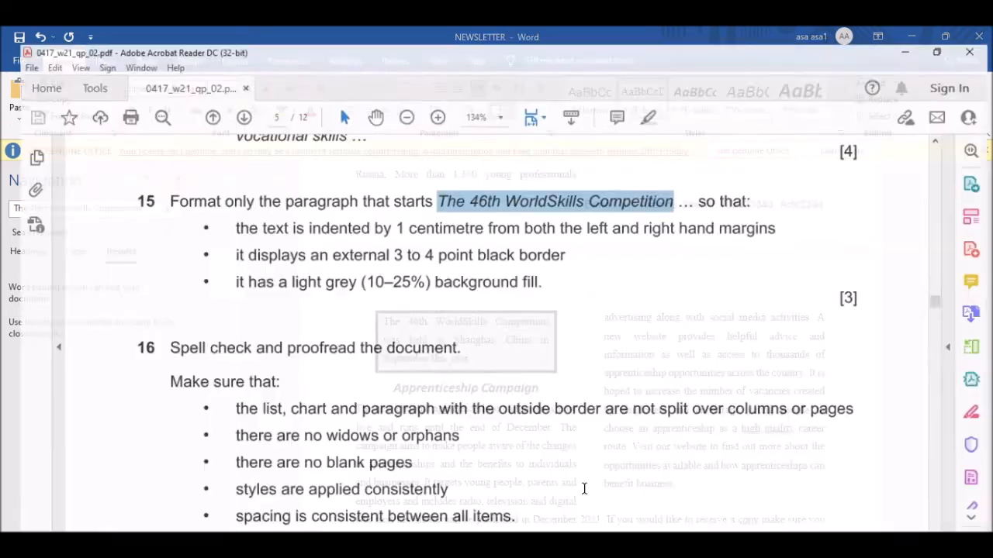
scroll(321, 328, "down", 5)
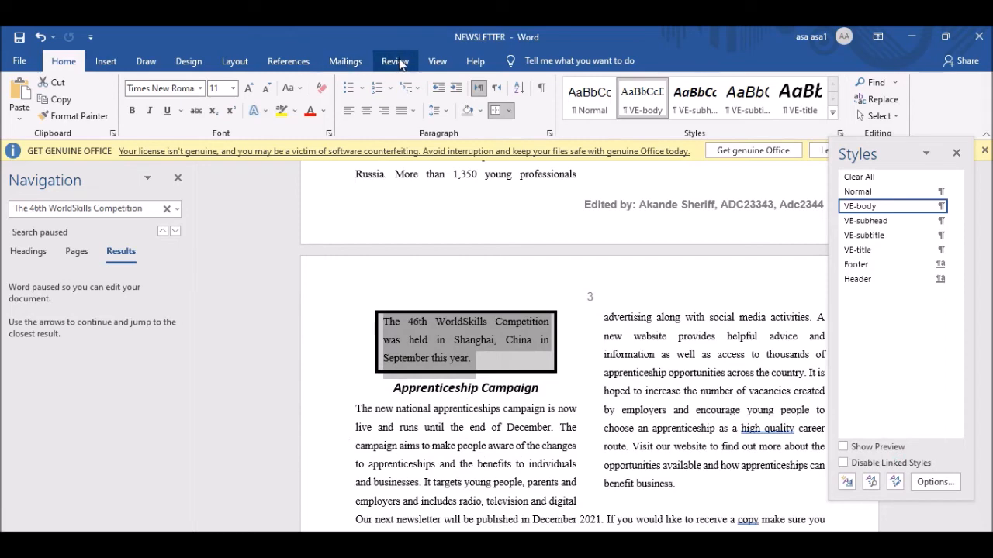
Run the Spelling and Grammar check from the Review tab across the whole newsletter.
left_click(437, 62)
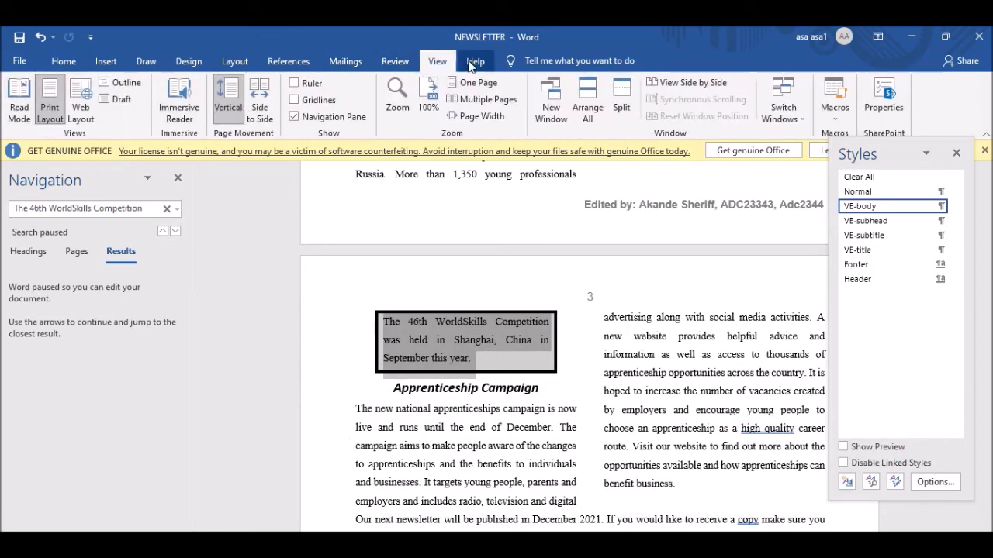
left_click(395, 61)
left_click(23, 109)
left_click(476, 333)
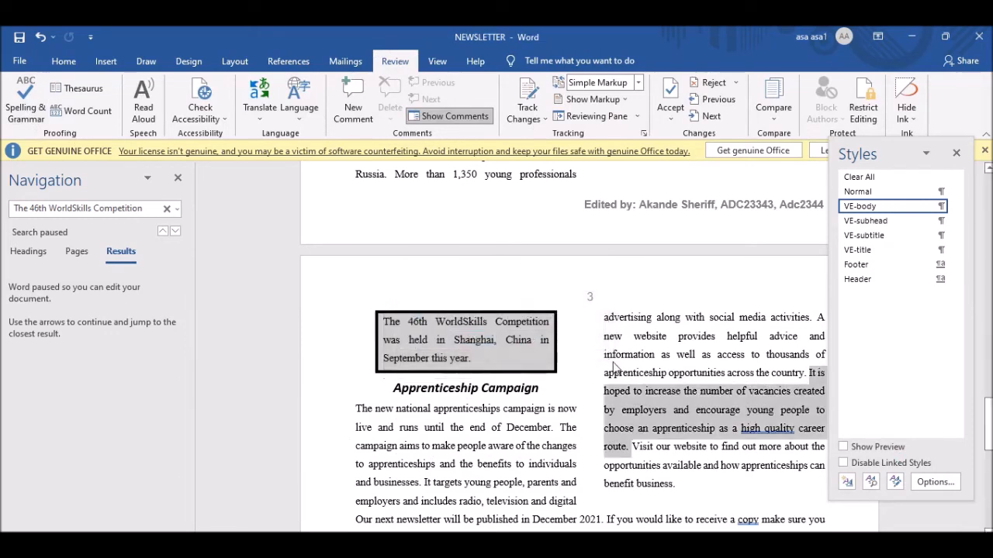
left_click(956, 154)
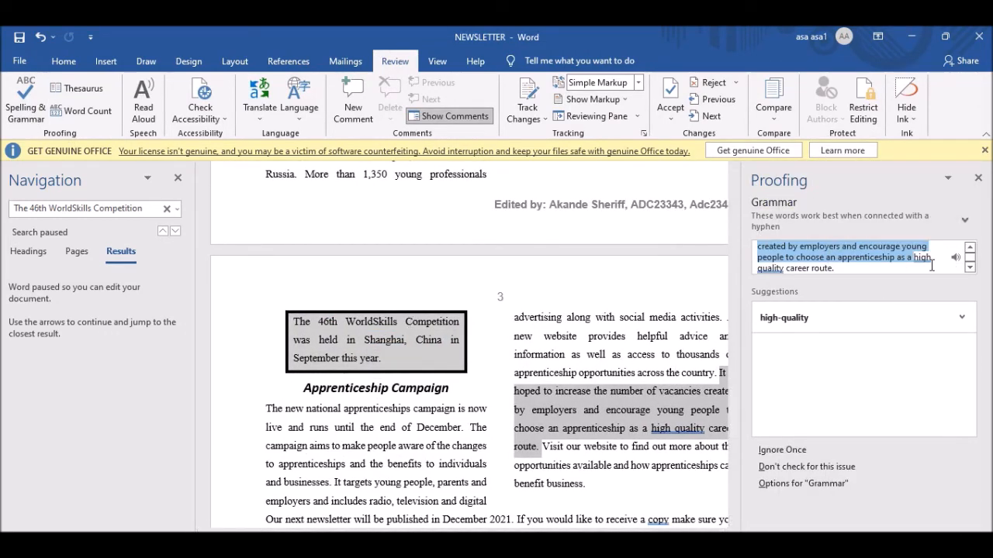
Hyphenate high-quality, higher-level and first-time, and add commas after copy and However.
left_click(811, 318)
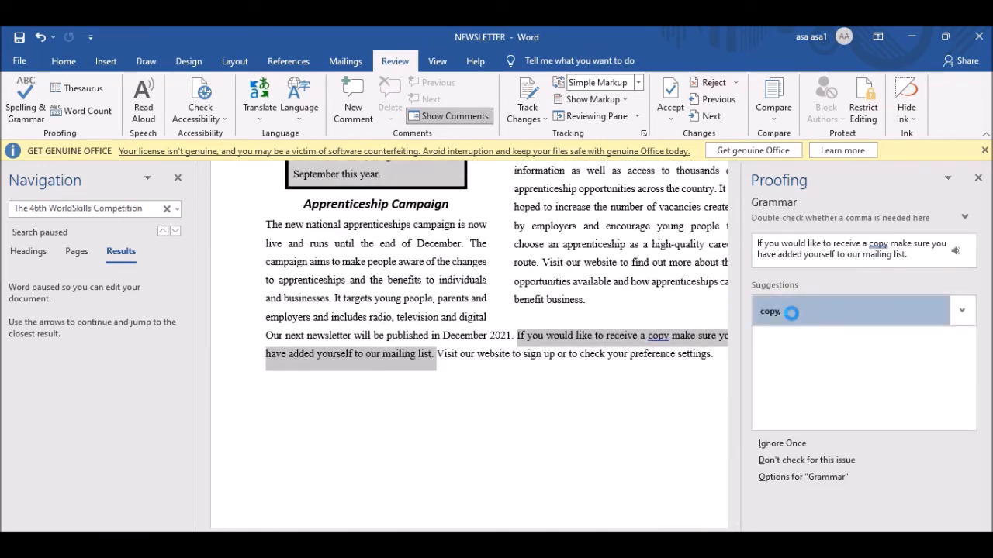
left_click(764, 311)
left_click(802, 309)
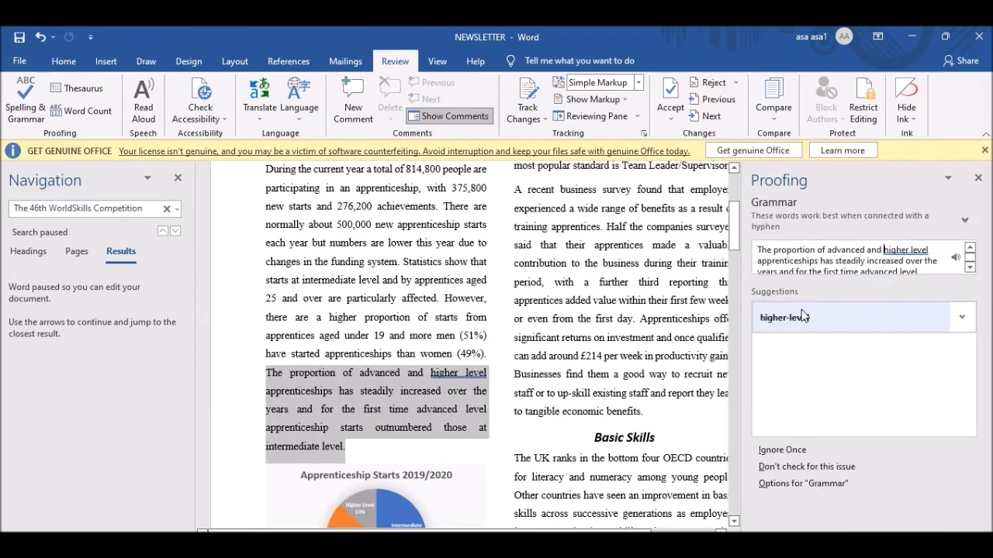
left_click(845, 323)
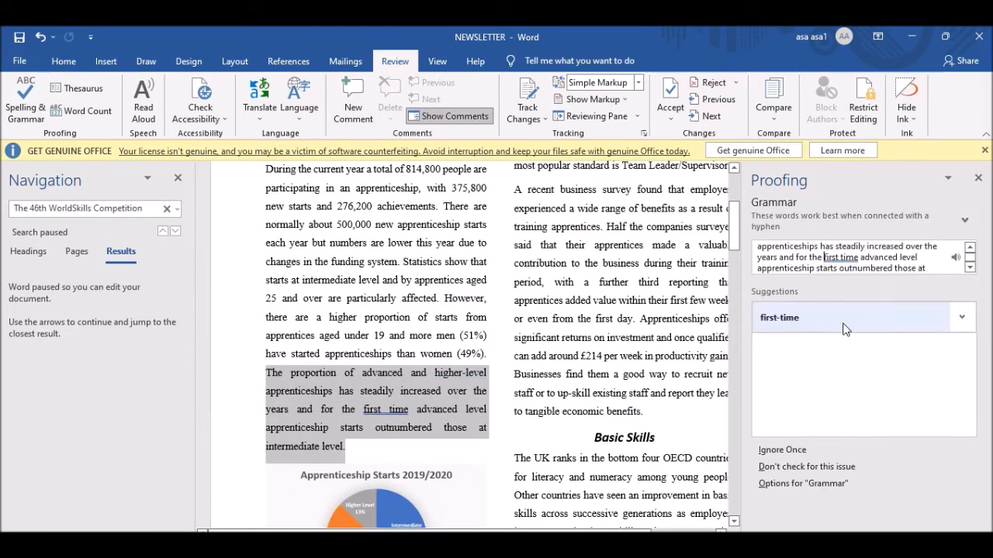
left_click(809, 323)
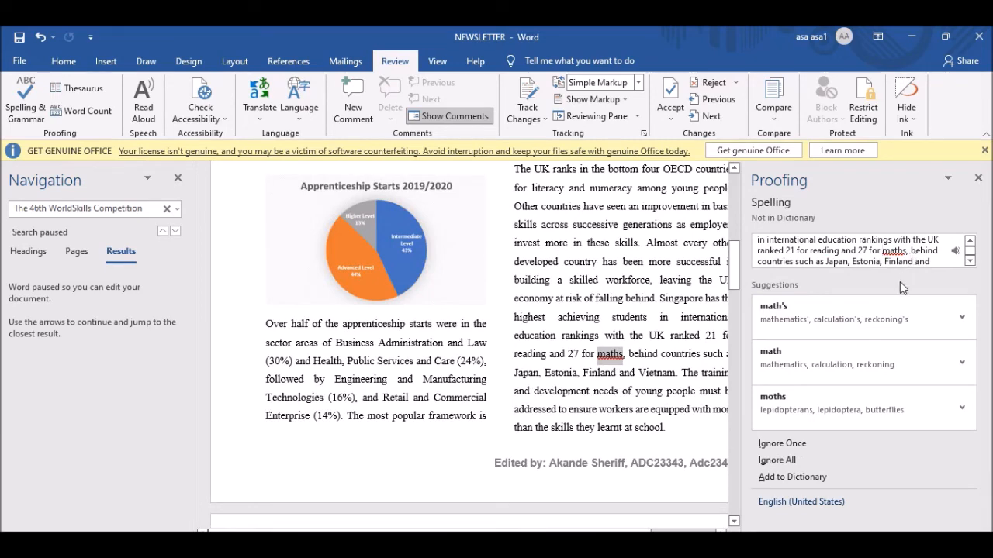
Keep 'maths', change 'organisation' to 'organization', and dismiss the check-complete message.
left_click(822, 364)
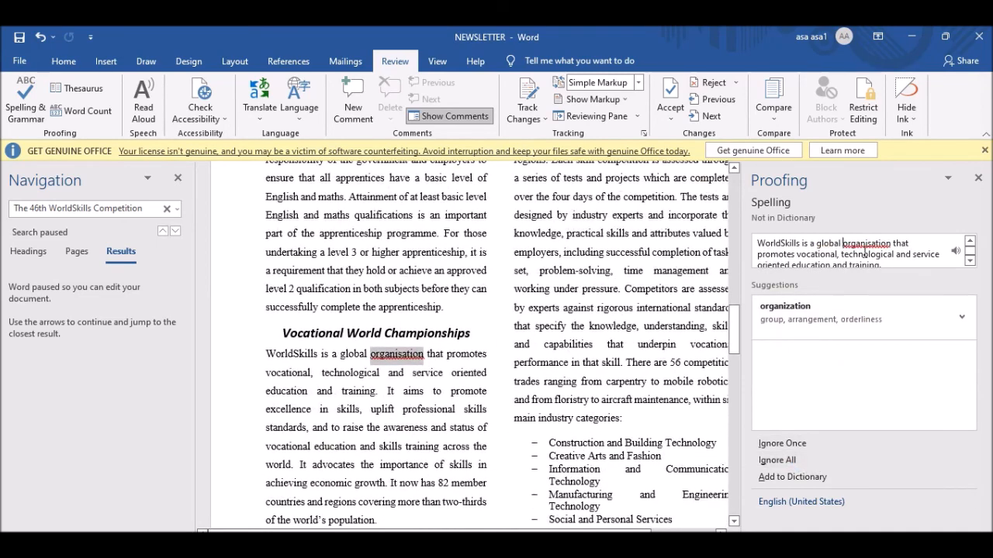
left_click(811, 321)
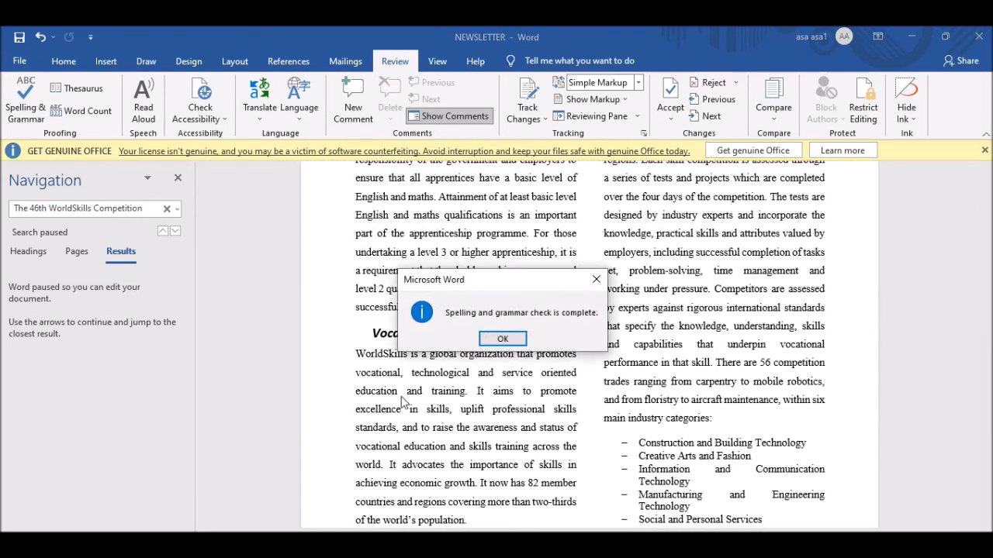
left_click(520, 343)
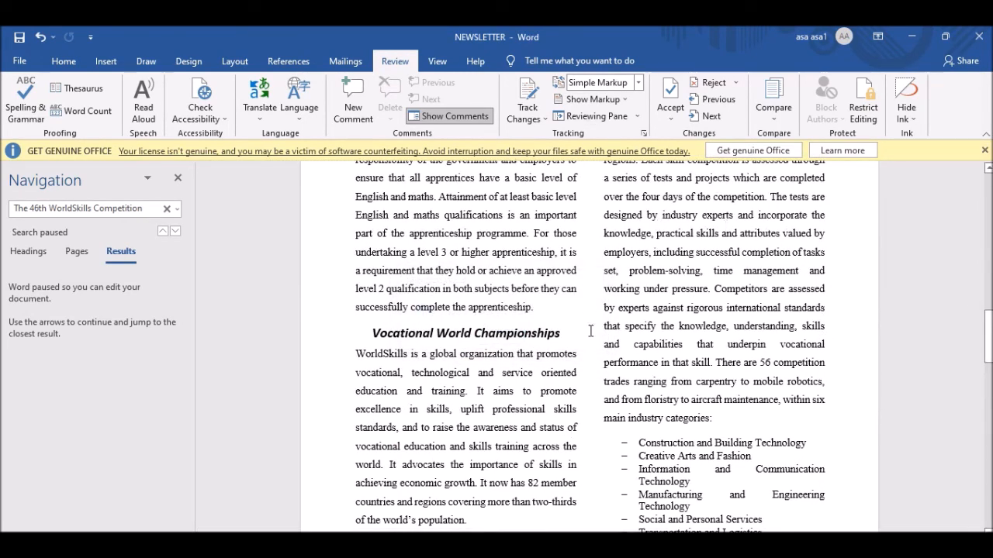
Proofread the newsletter's pages against the question paper's proofreading checklist.
scroll(590, 346, "down", 1)
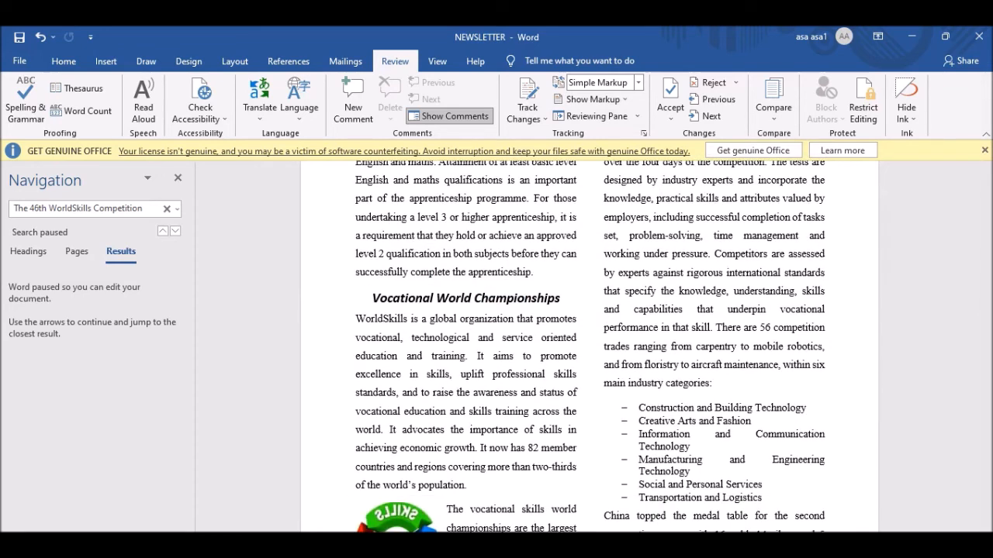
key("alt+Tab")
scroll(276, 316, "down", 3)
scroll(275, 315, "up", 1)
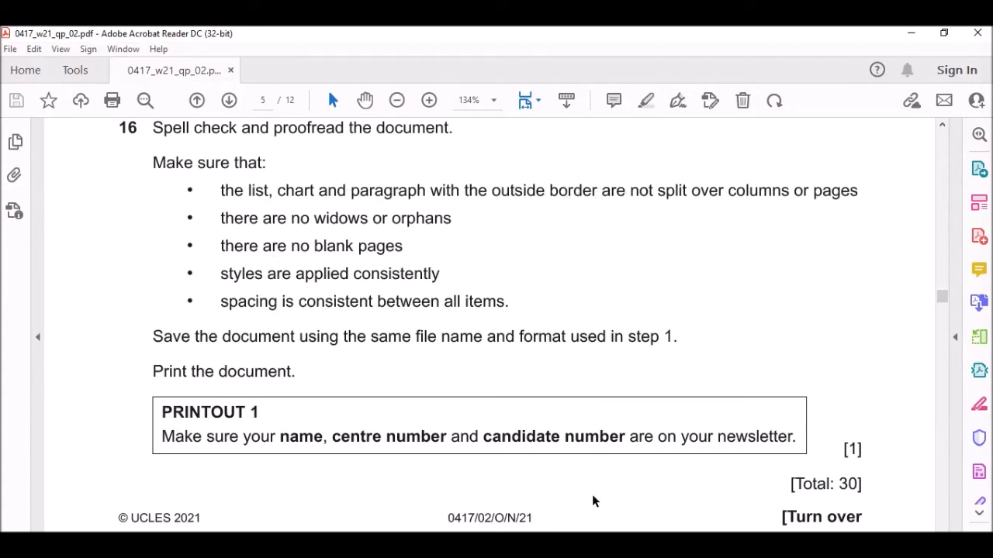
key("alt+Tab")
scroll(532, 376, "up", 15)
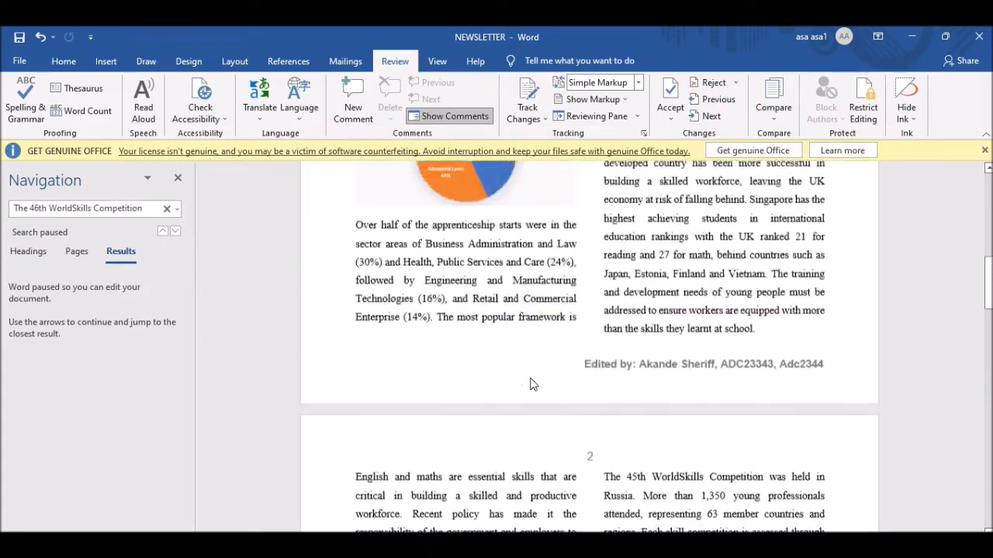
scroll(617, 417, "down", 15)
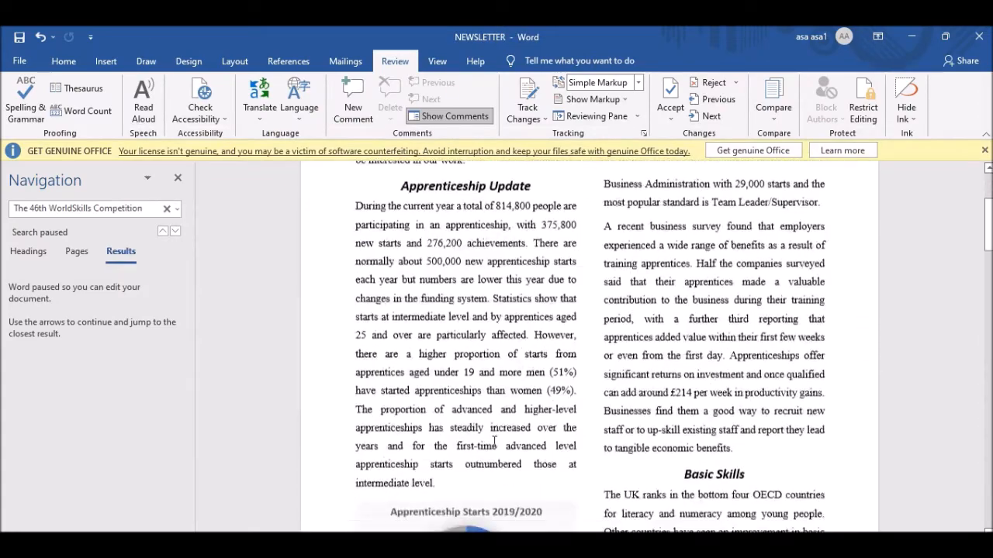
scroll(616, 416, "down", 5)
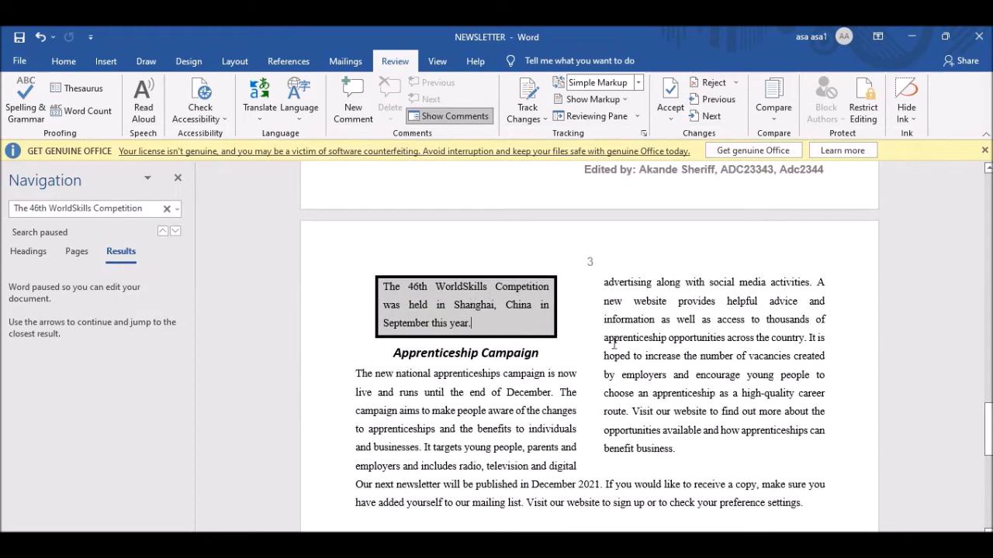
scroll(737, 450, "down", 3)
scroll(737, 450, "up", 1)
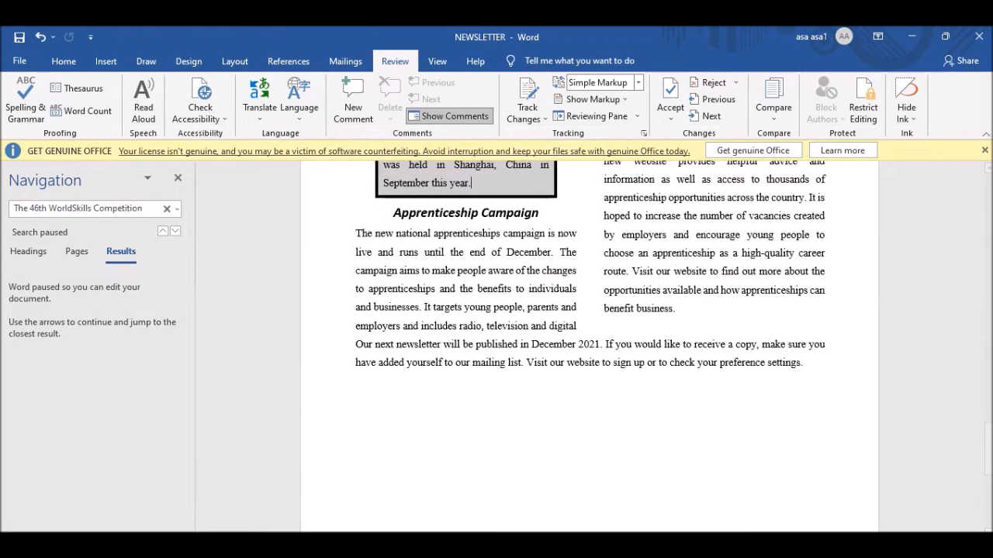
key("alt+Tab")
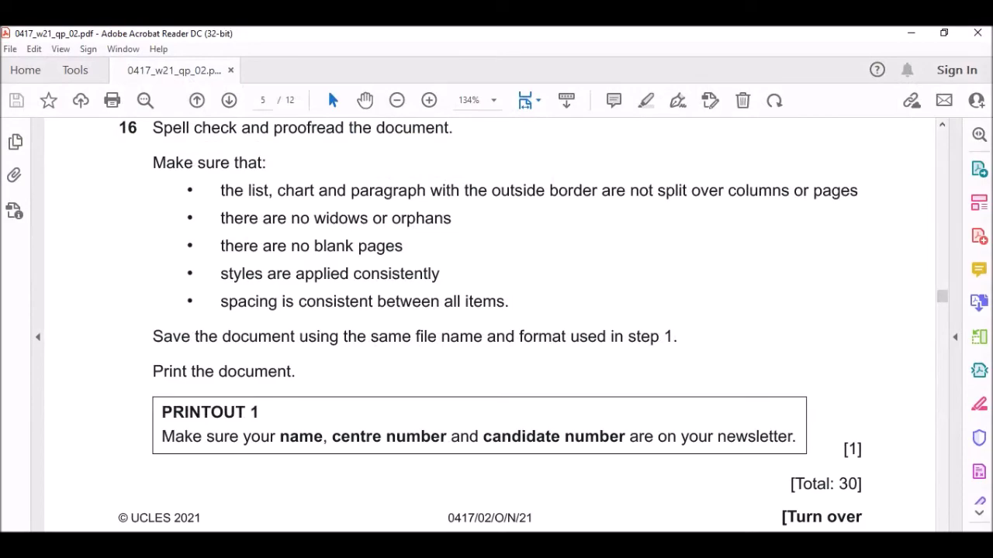
key("alt+Tab")
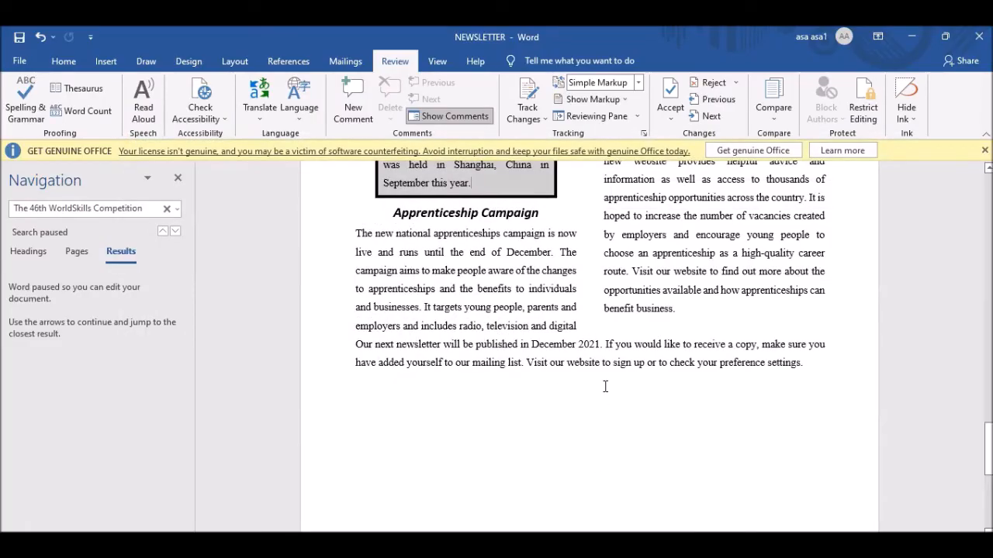
scroll(581, 309, "down", 3)
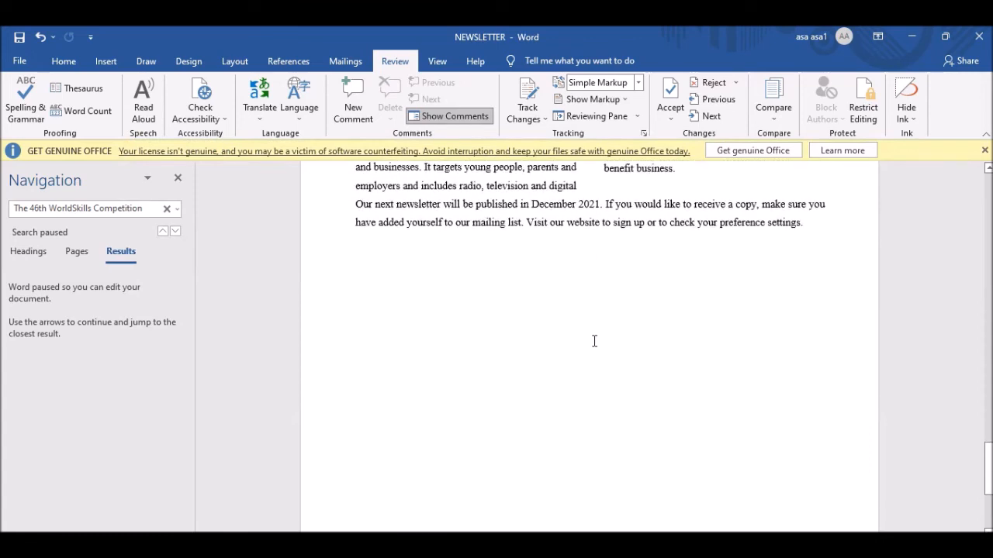
scroll(594, 339, "up", 2)
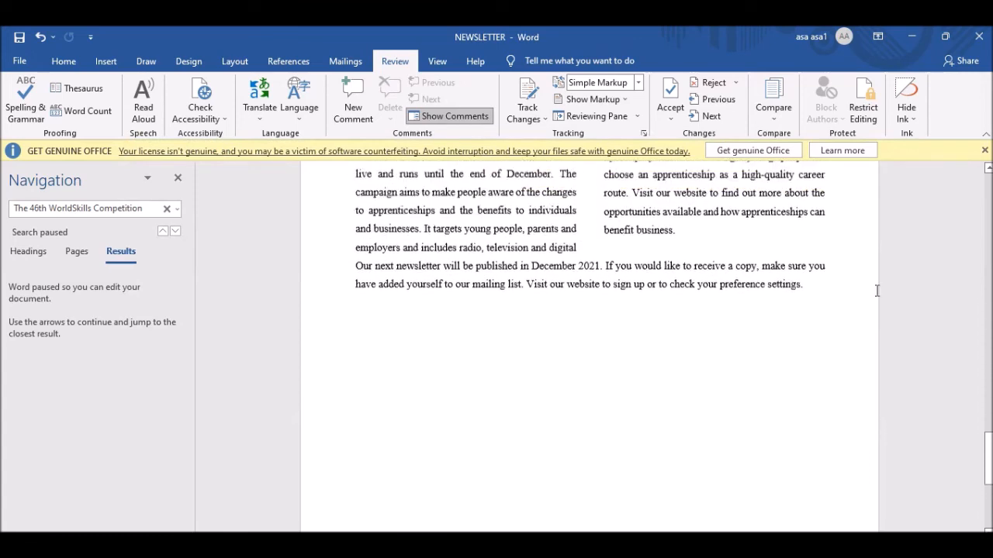
Try pushing the mailing-list line onto the next page with blank paragraphs, then undo it.
left_click(357, 294)
key("Return")
key("Return")
key("Return")
key("Return")
key("Return")
key("Return")
key("Return")
key("Return")
key("Return")
key("Return")
key("Return")
key("Return")
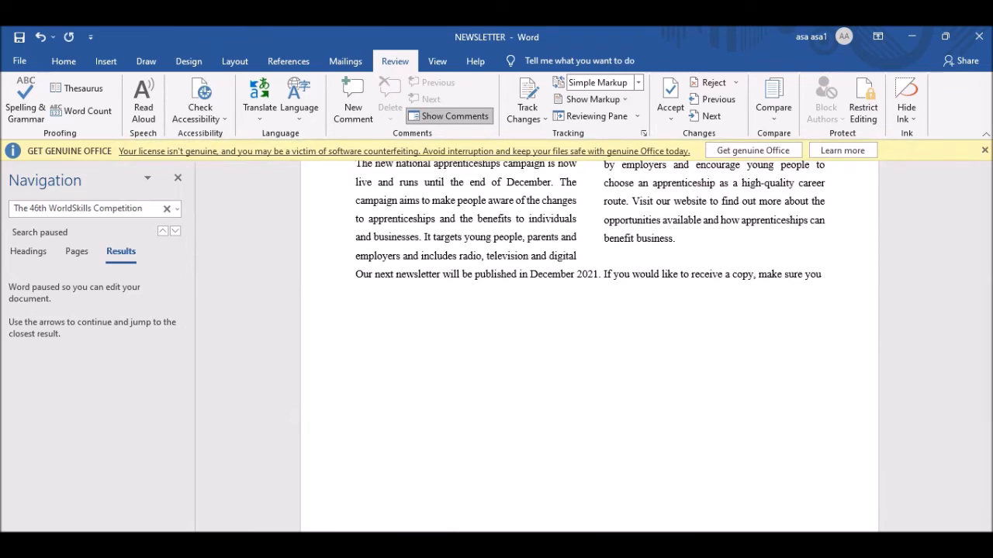
key("Return")
key("Return")
key("Return")
key("Return")
key("Return")
key("Return")
key("Return")
key("Return")
key("Return")
key("Return")
key("Return")
key("Return")
key("Return")
key("Return")
key("Return")
key("Return")
key("Return")
key("Return")
key("Return")
key("Return")
key("Return")
key("Return")
key("Return")
key("Return")
key("Return")
key("Return")
key("Return")
key("Return")
key("Return")
key("Return")
key("ctrl+z")
Check the newsletter through to its final page, then return to question 16's checklist.
scroll(486, 396, "down", 6)
scroll(636, 366, "down", 5)
key("alt+Tab")
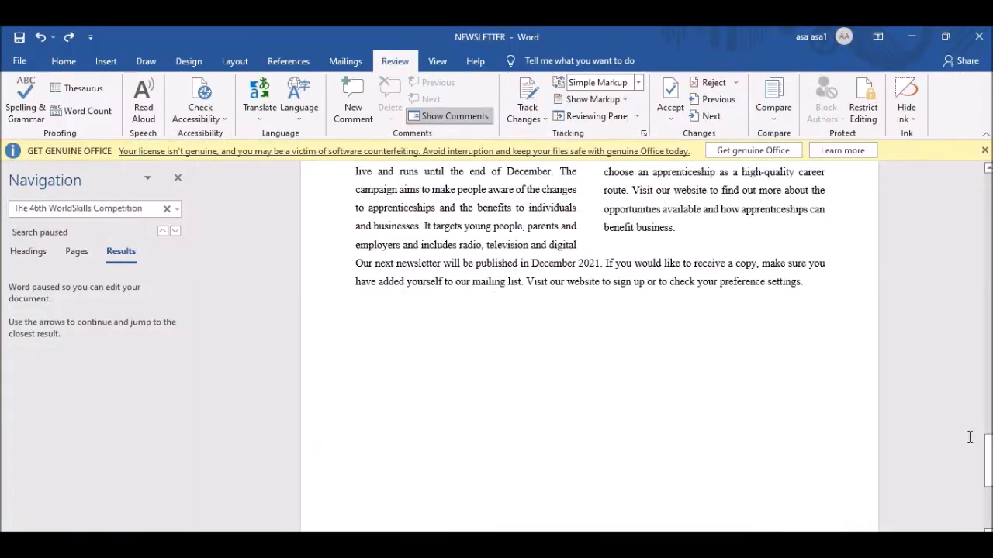
scroll(590, 349, "down", 5)
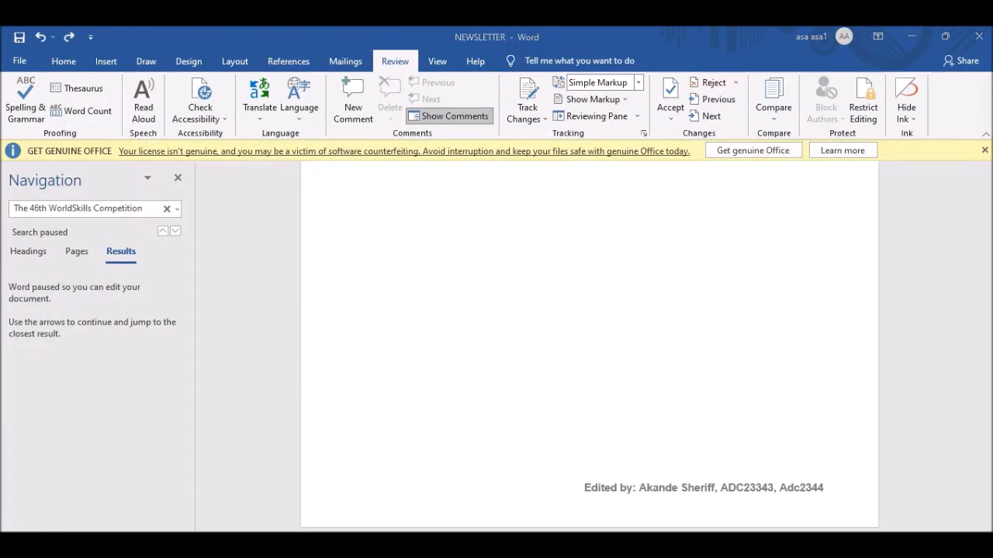
key("alt+Tab")
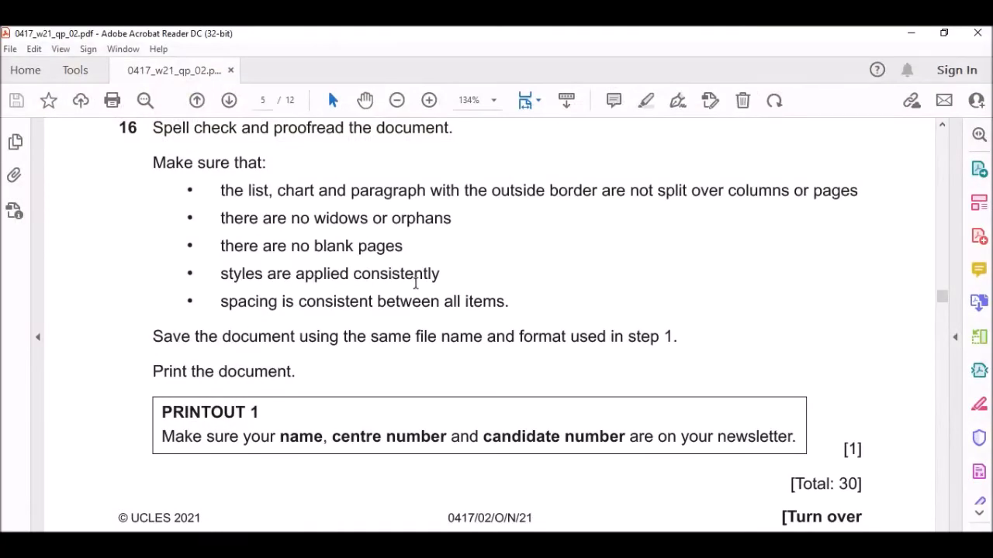
key("alt+Tab")
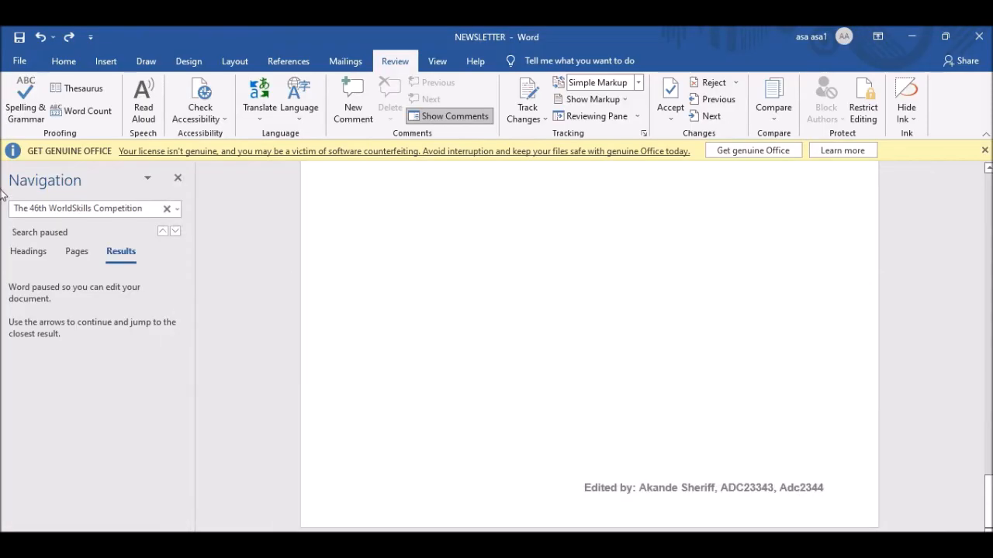
scroll(775, 284, "up", 15)
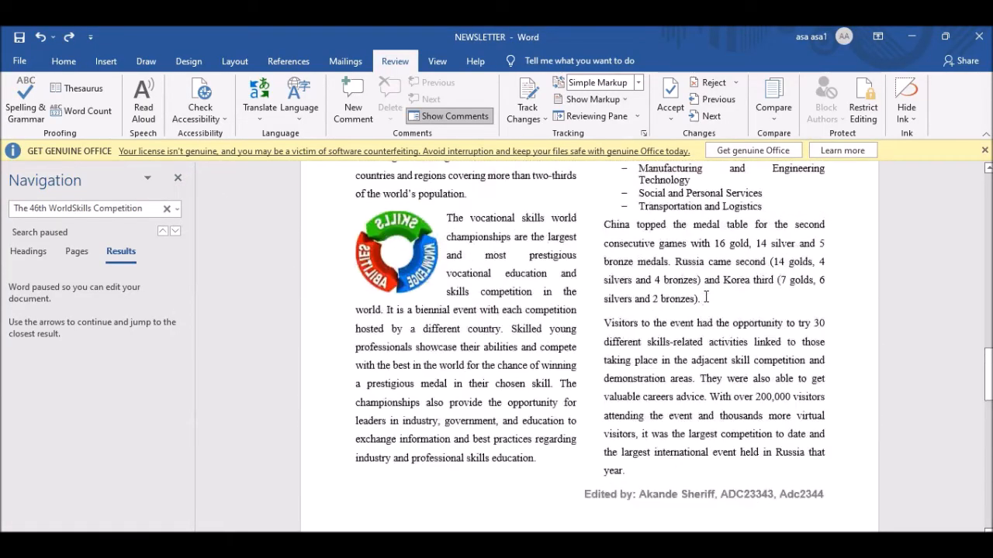
scroll(706, 297, "up", 2)
key("alt+Tab")
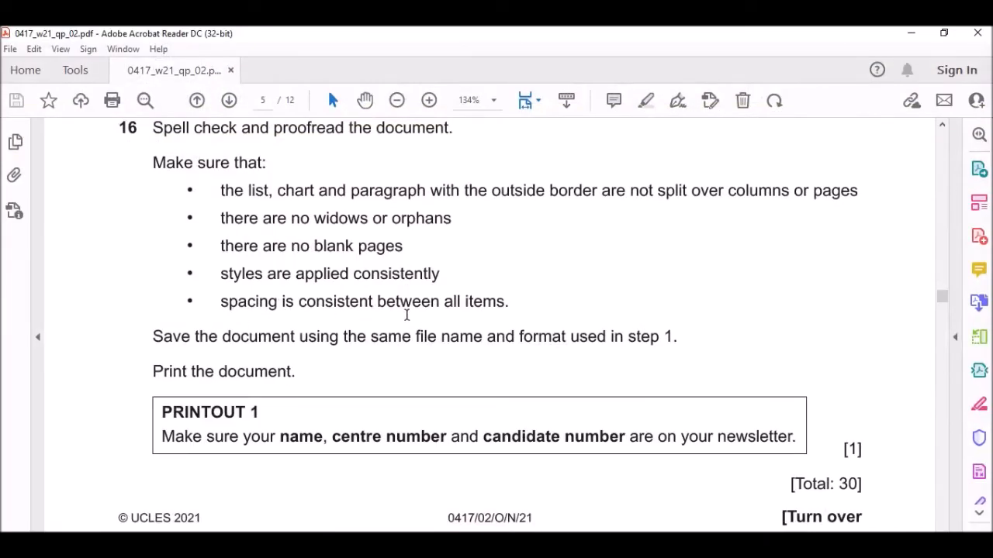
Scroll the question paper to page 6's Task 3 – Database and question 17's N2102TRAINEE.csv import.
scroll(489, 309, "down", 2)
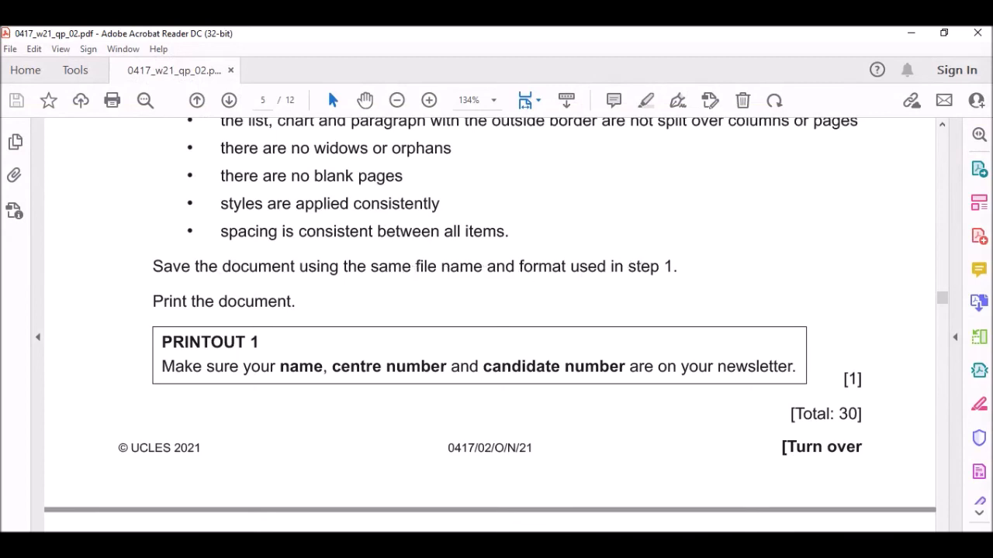
key("alt+Tab")
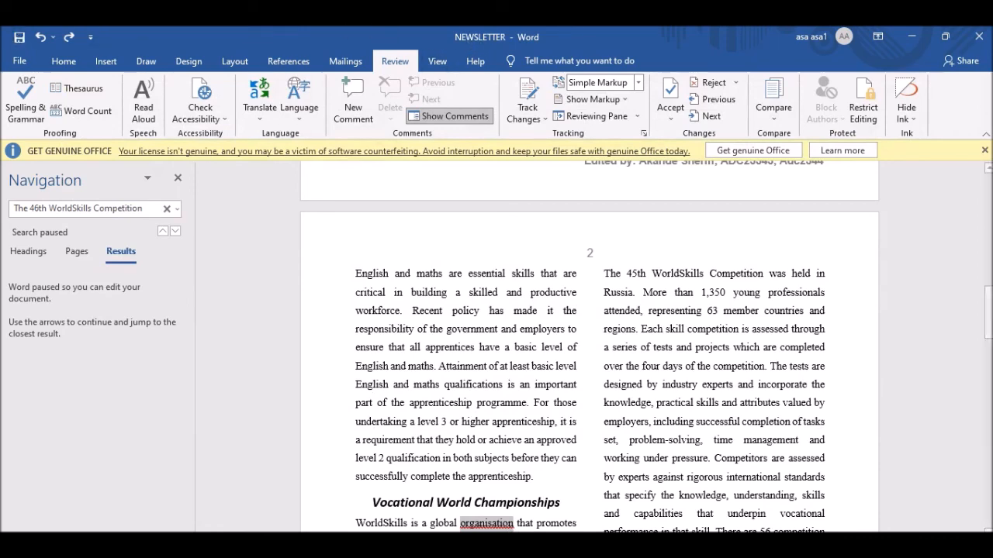
key("alt+Tab")
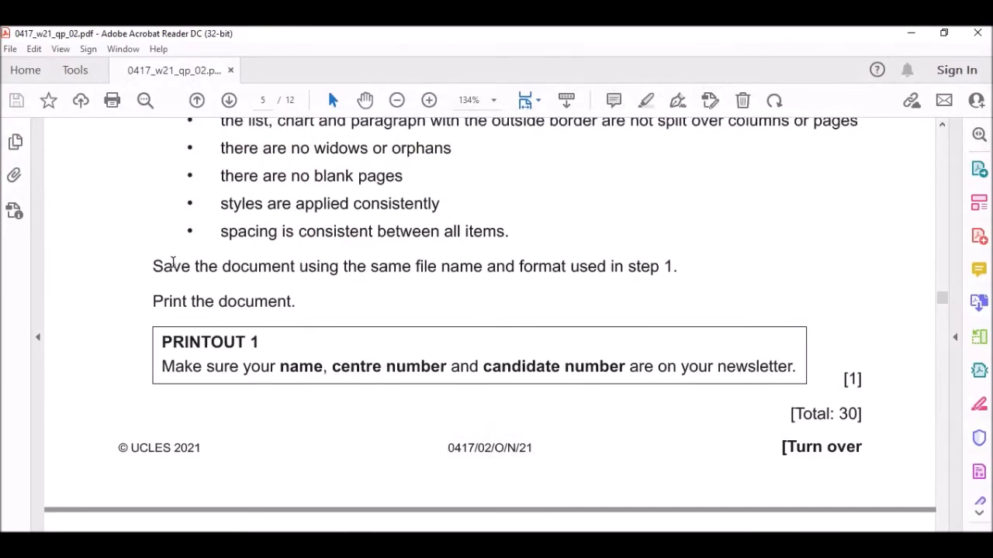
scroll(176, 259, "down", 2)
scroll(366, 328, "down", 6)
scroll(366, 328, "up", 2)
scroll(448, 329, "down", 1)
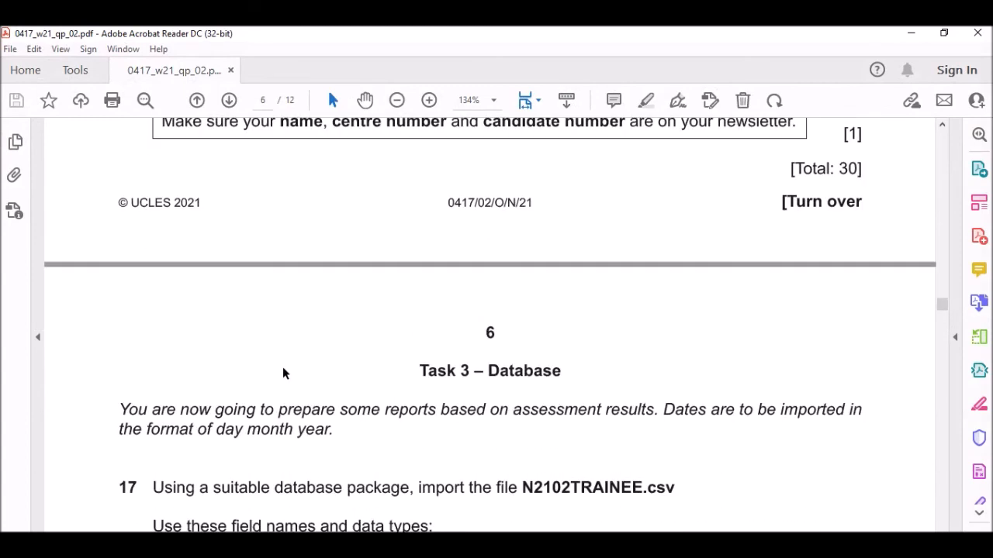
scroll(420, 243, "up", 2)
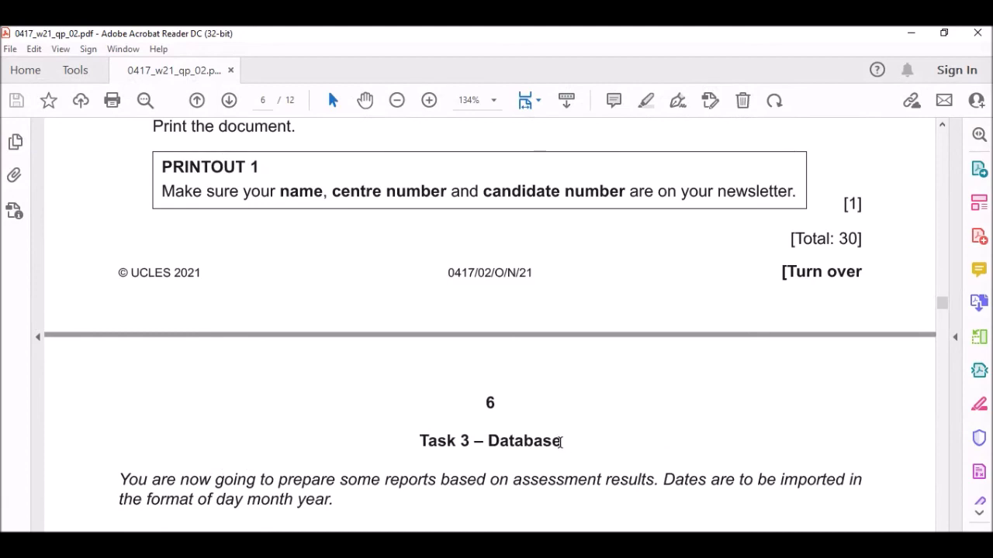
scroll(560, 442, "down", 2)
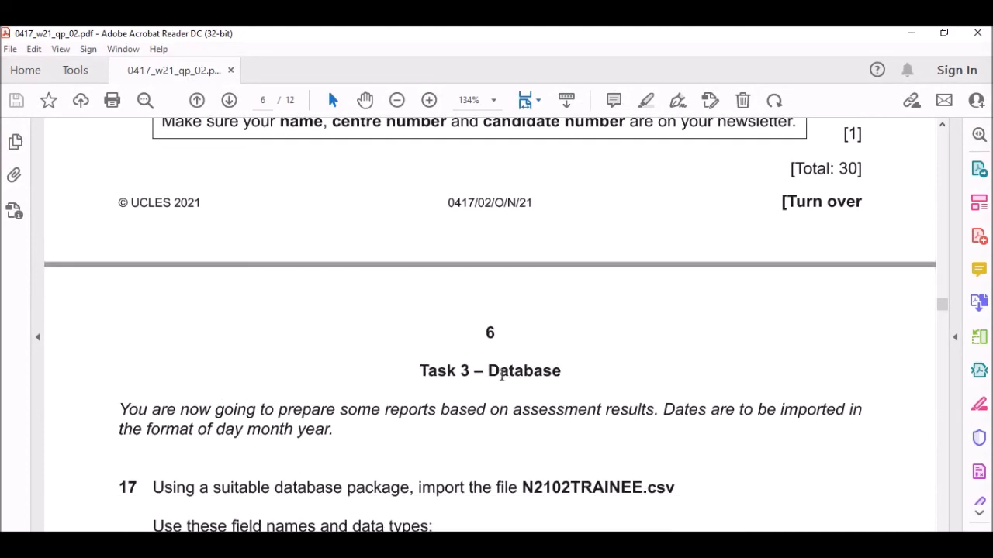
scroll(501, 375, "down", 15)
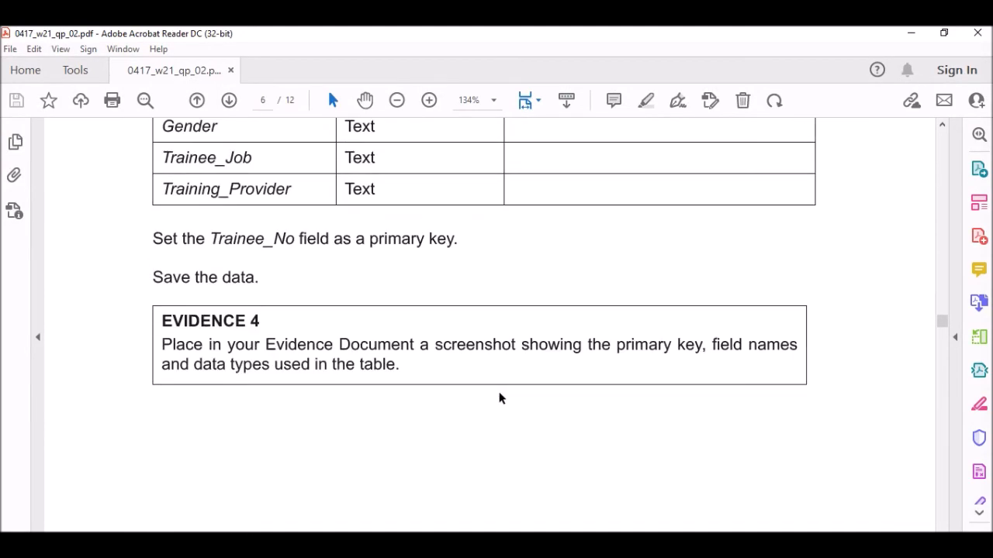